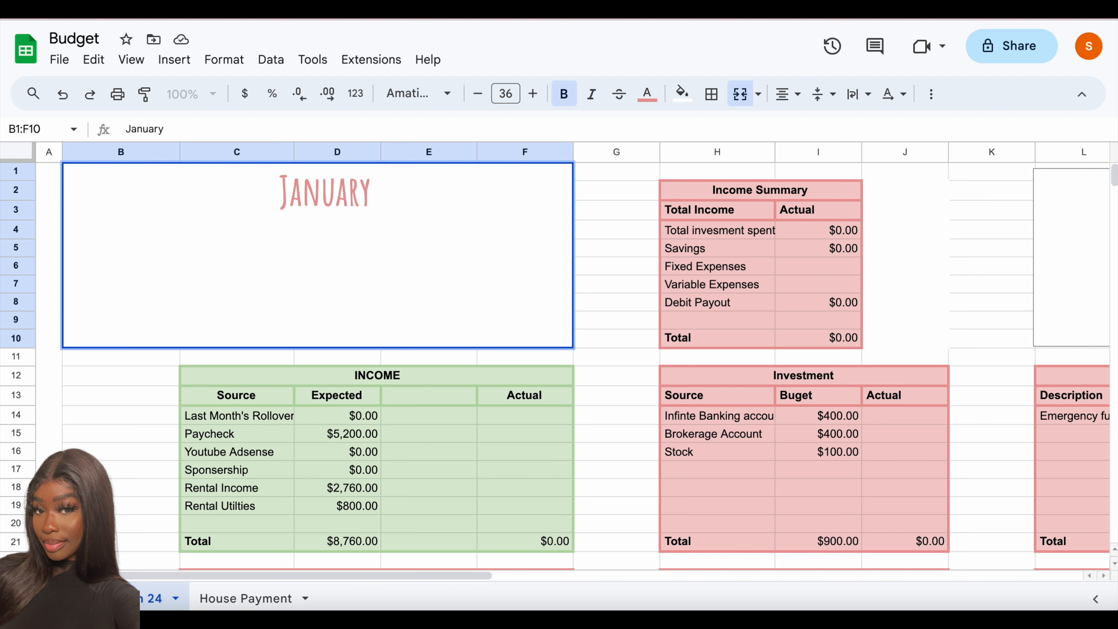
- Extend the January title in the merged cell B1:F10 to read "January Monthly"
{"action": "right_click", "coordinate": [140, 602]}
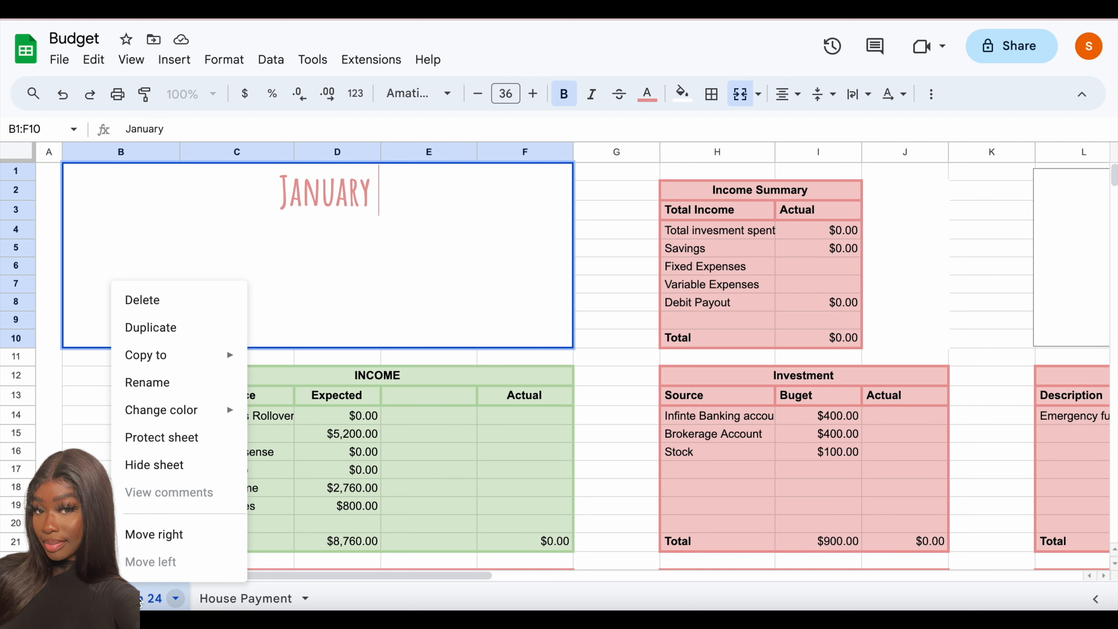
{"action": "left_click", "coordinate": [400, 199]}
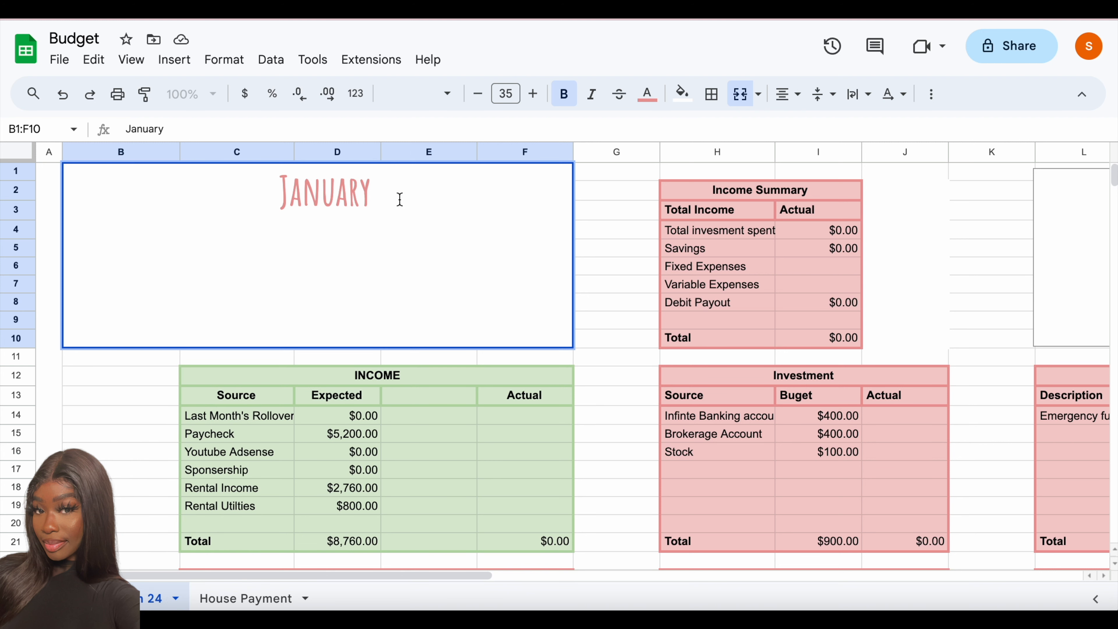
{"action": "key", "text": "Return"}
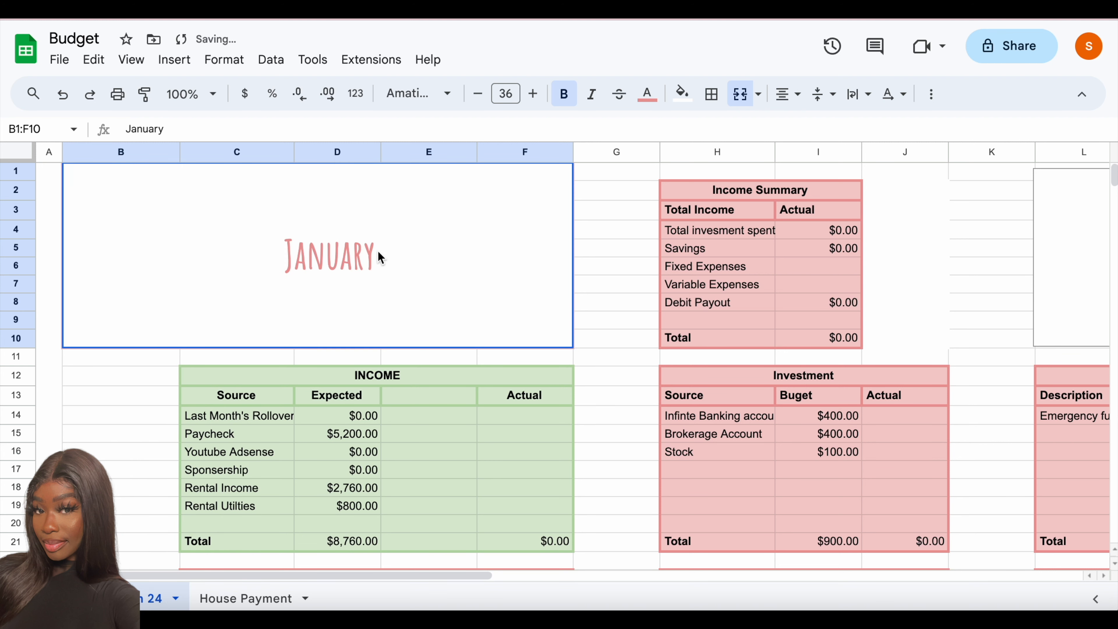
{"action": "double_click", "coordinate": [377, 251]}
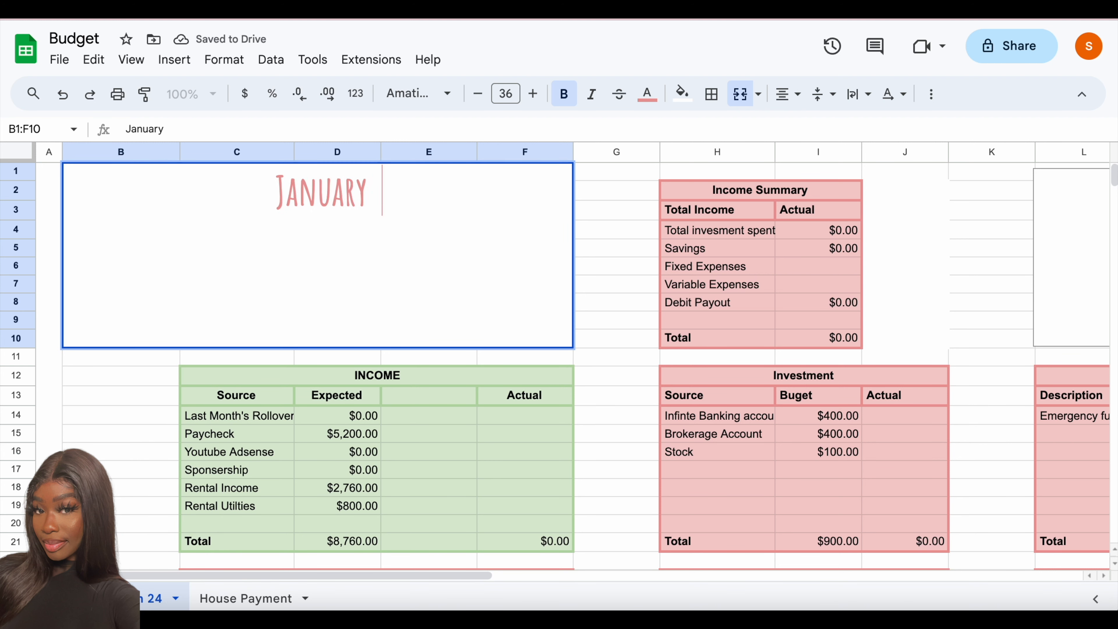
{"action": "type", "text": "_"}
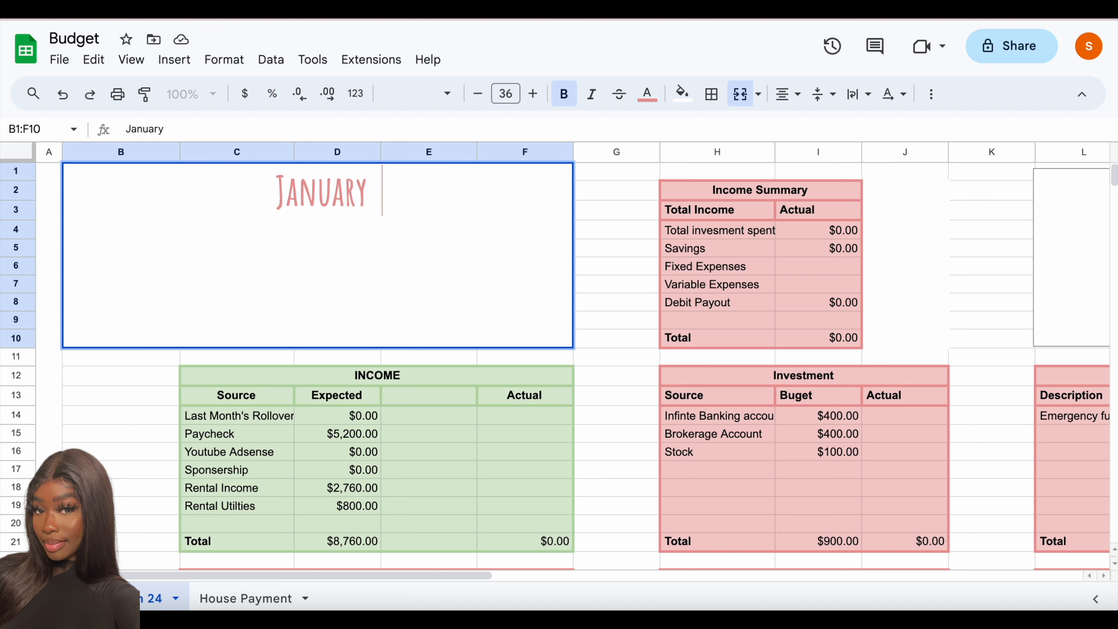
{"action": "type", "text": "Monthly"}
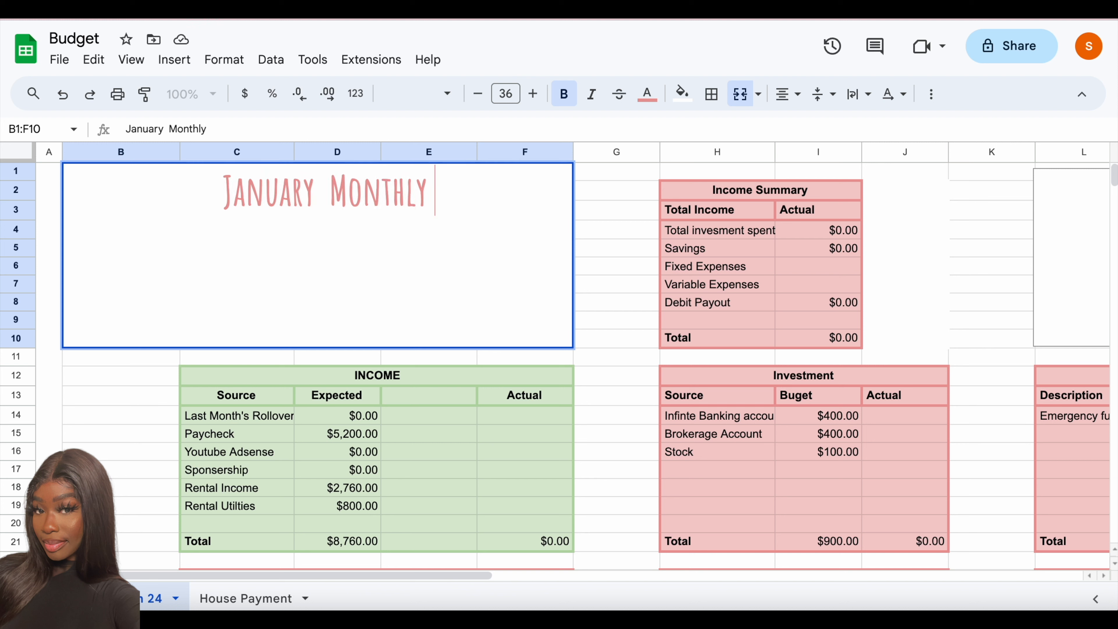
{"action": "left_click", "coordinate": [361, 426]}
- Reduce the browser page zoom to 80% so more of the budget tables fit in view
{"action": "scroll", "coordinate": [362, 426], "scroll_direction": "down", "scroll_amount": 5}
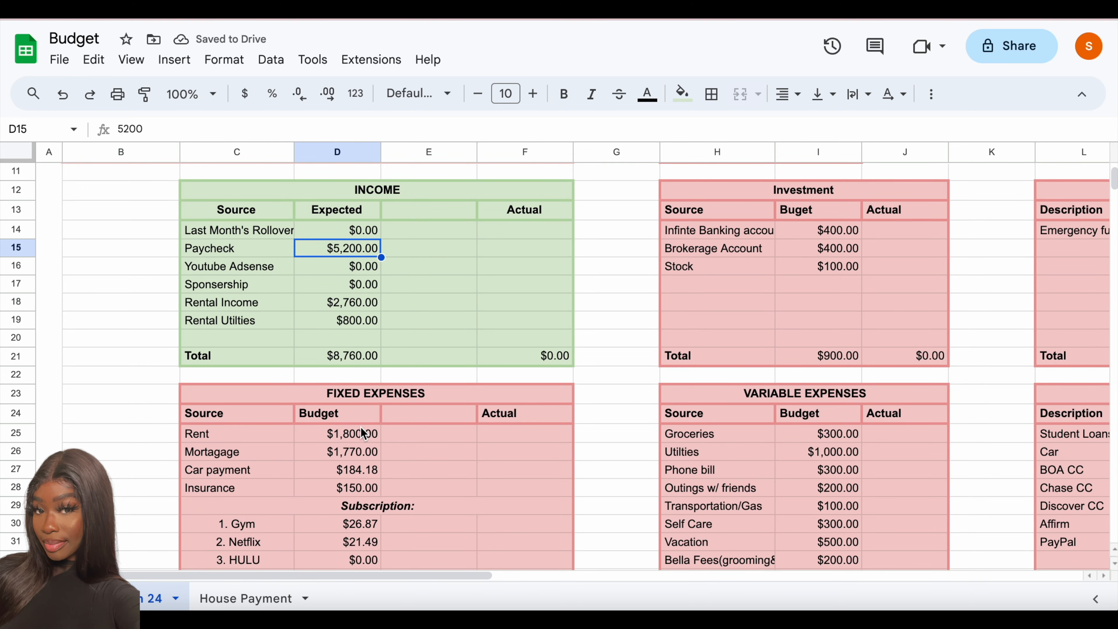
{"action": "scroll", "coordinate": [396, 471], "scroll_direction": "down", "scroll_amount": 3}
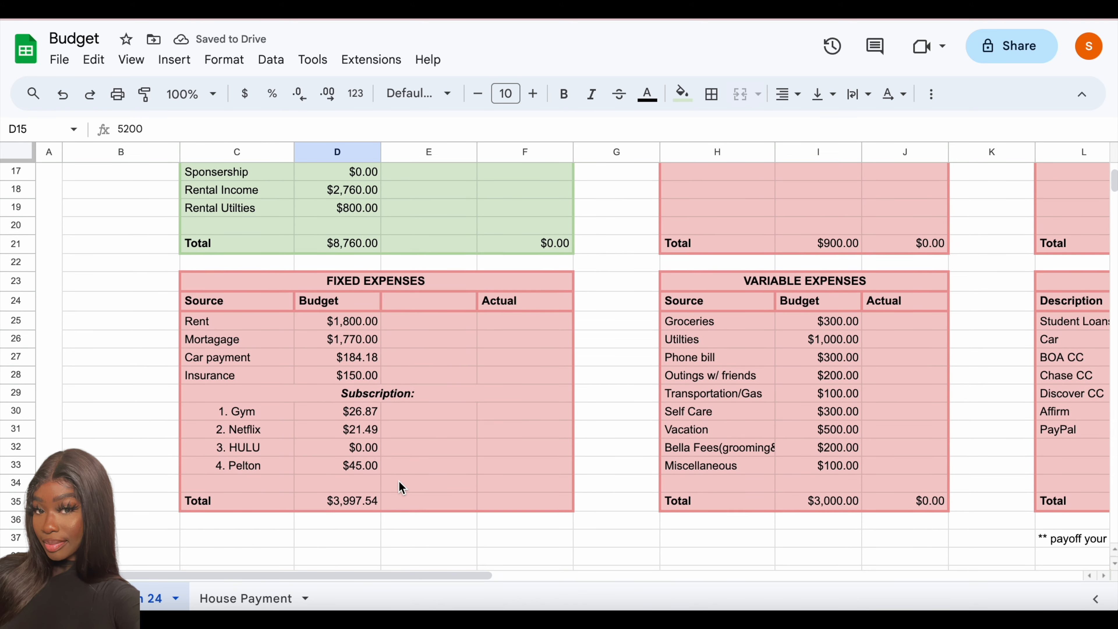
{"action": "left_click", "coordinate": [332, 324]}
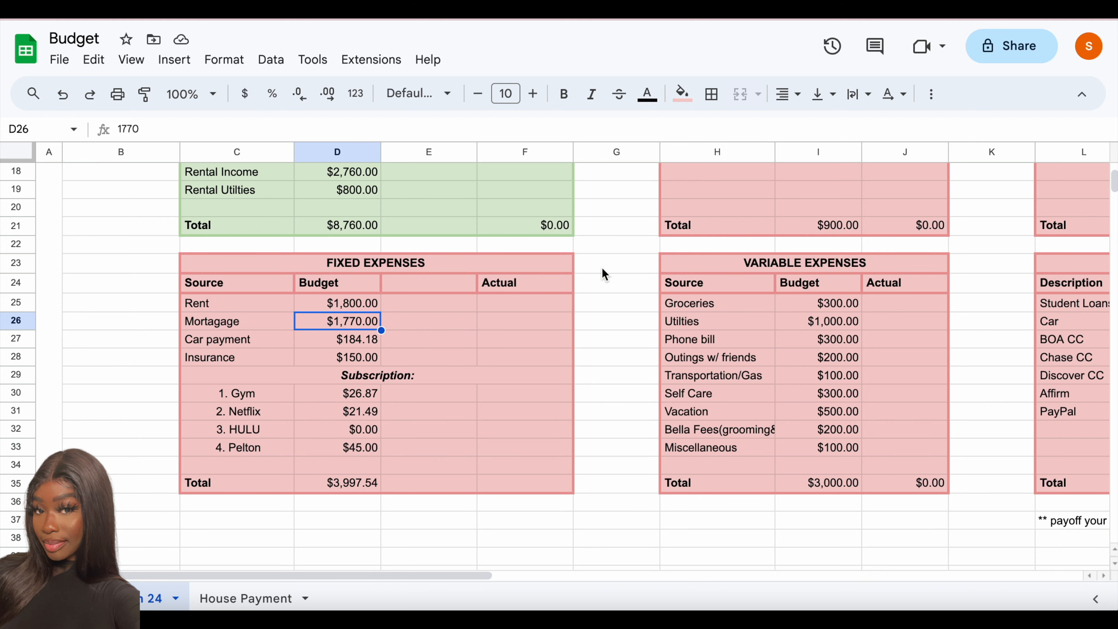
{"action": "scroll", "coordinate": [602, 267], "scroll_direction": "right", "scroll_amount": 2}
{"action": "scroll", "coordinate": [602, 268], "scroll_direction": "up", "scroll_amount": 1}
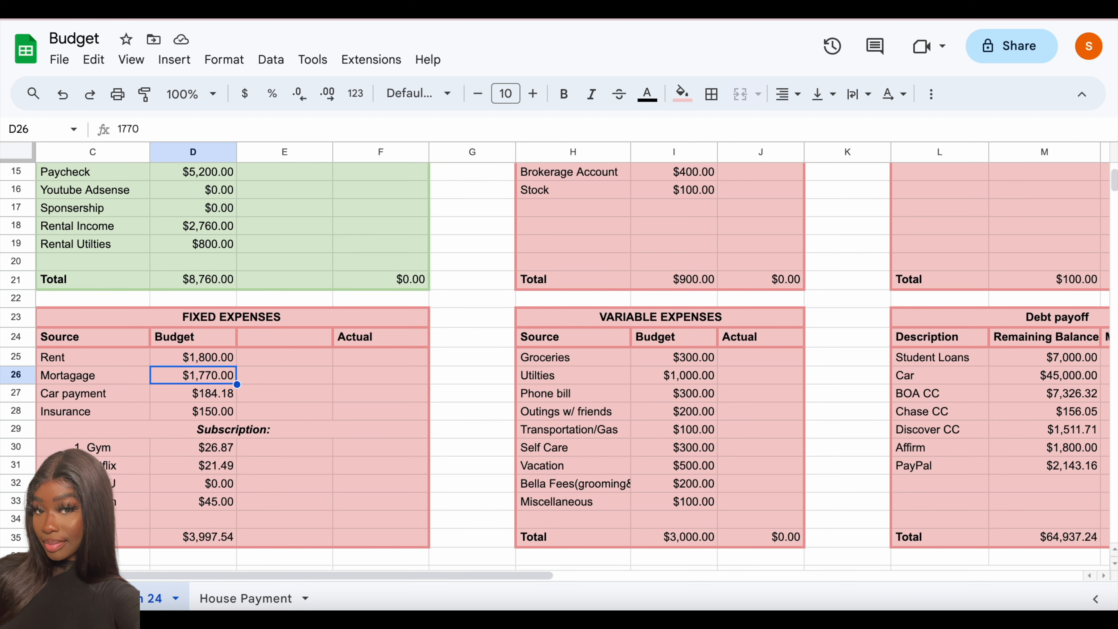
{"action": "left_click", "coordinate": [1103, 12]}
{"action": "left_click", "coordinate": [975, 245]}
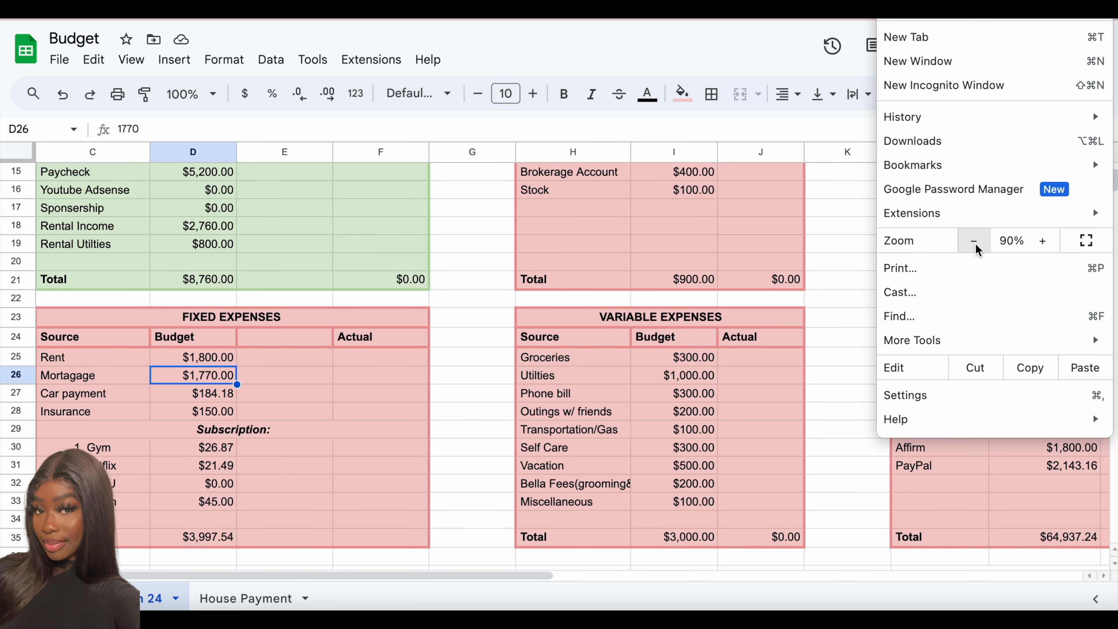
{"action": "left_click", "coordinate": [974, 242]}
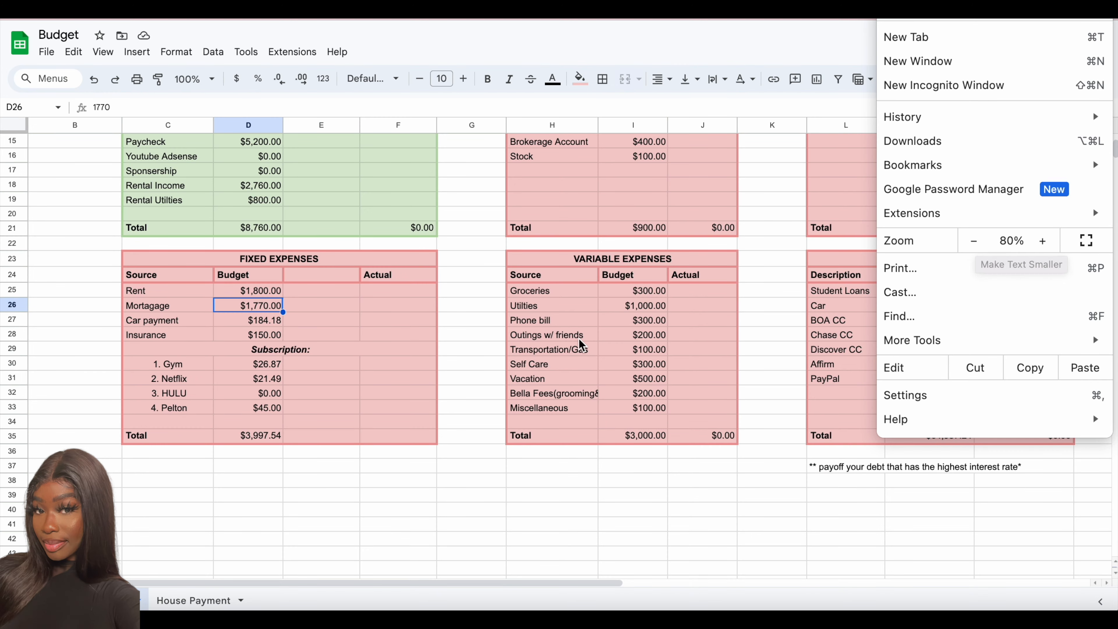
{"action": "left_click", "coordinate": [490, 488]}
- Duplicate the whole FIXED EXPENSES table (C23:F35) below the original, starting at cell C37
{"action": "scroll", "coordinate": [490, 490], "scroll_direction": "up", "scroll_amount": 4}
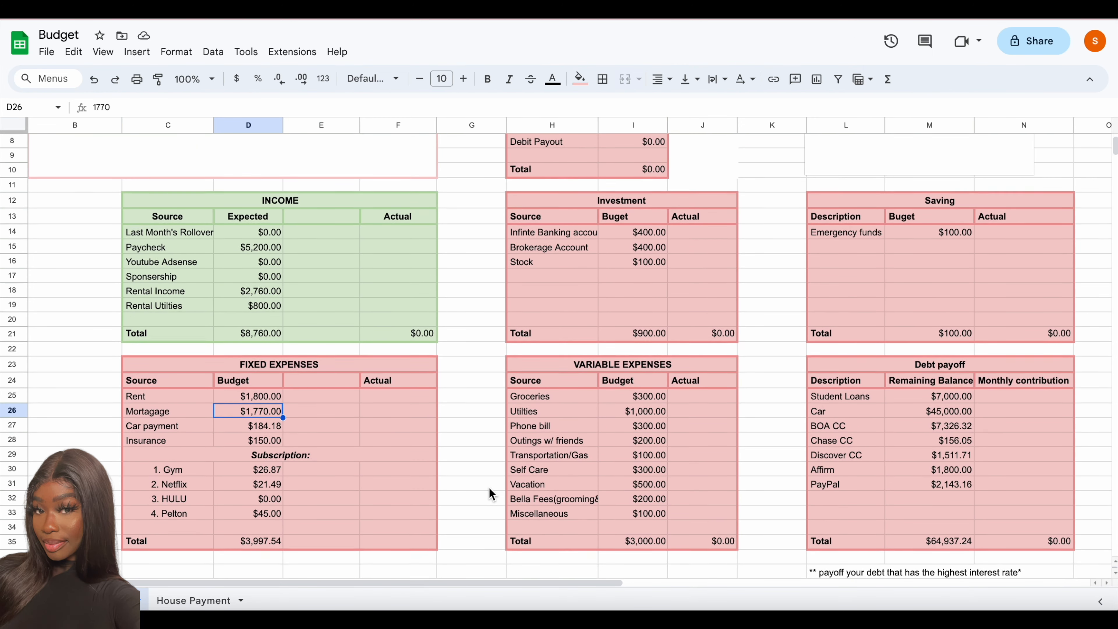
{"action": "scroll", "coordinate": [489, 493], "scroll_direction": "up", "scroll_amount": 2}
{"action": "scroll", "coordinate": [492, 493], "scroll_direction": "down", "scroll_amount": 3}
{"action": "left_click_drag", "start_coordinate": [279, 320], "coordinate": [286, 498]}
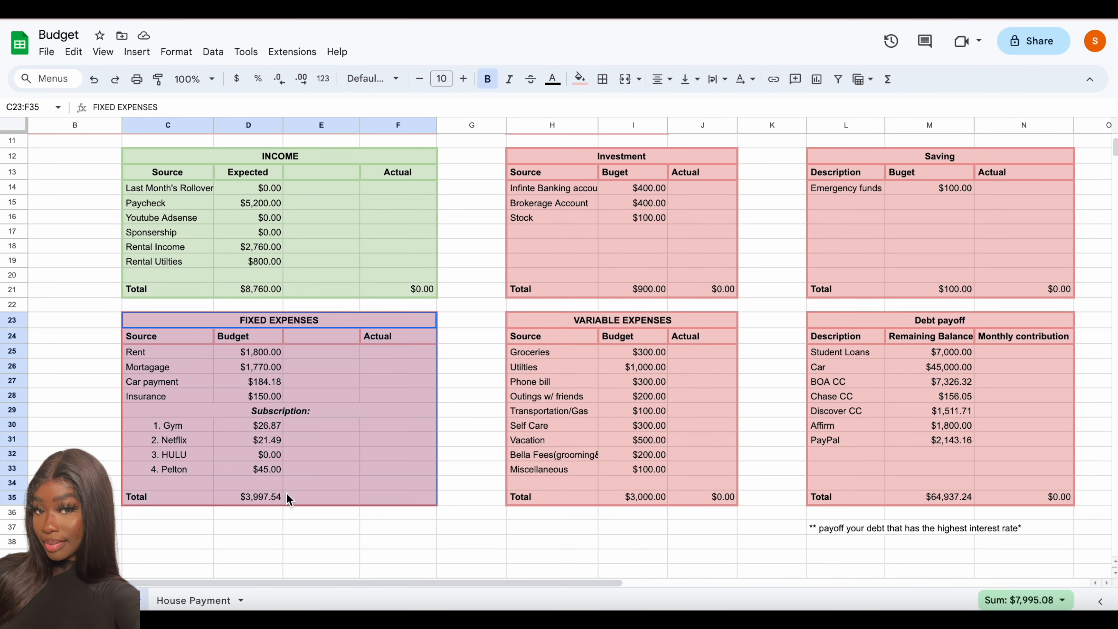
{"action": "key", "text": "ctrl+c"}
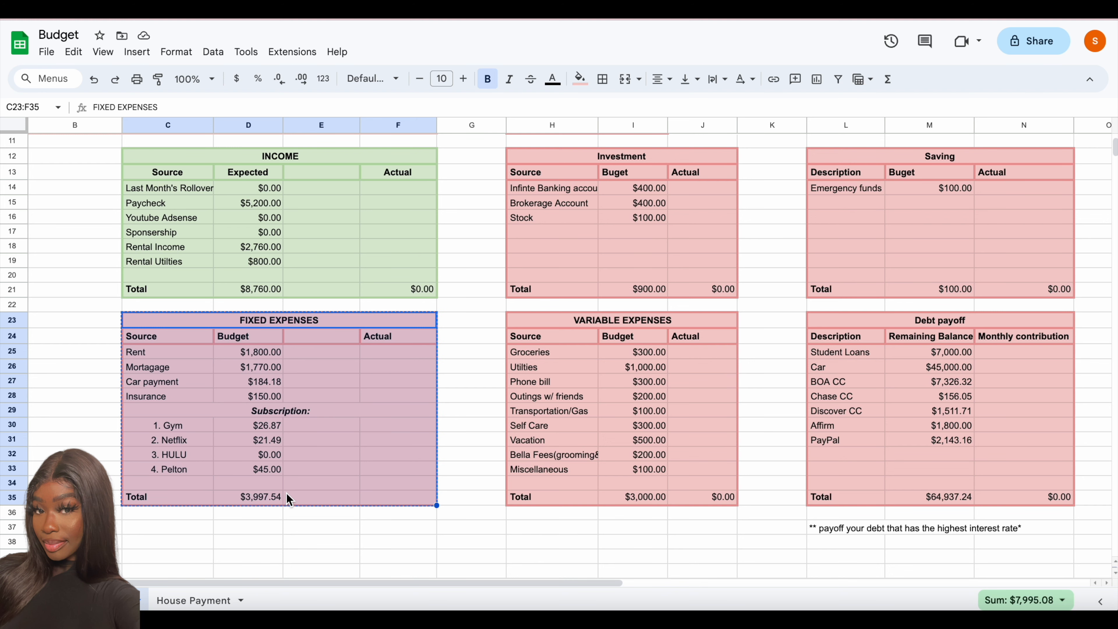
{"action": "left_click", "coordinate": [172, 527]}
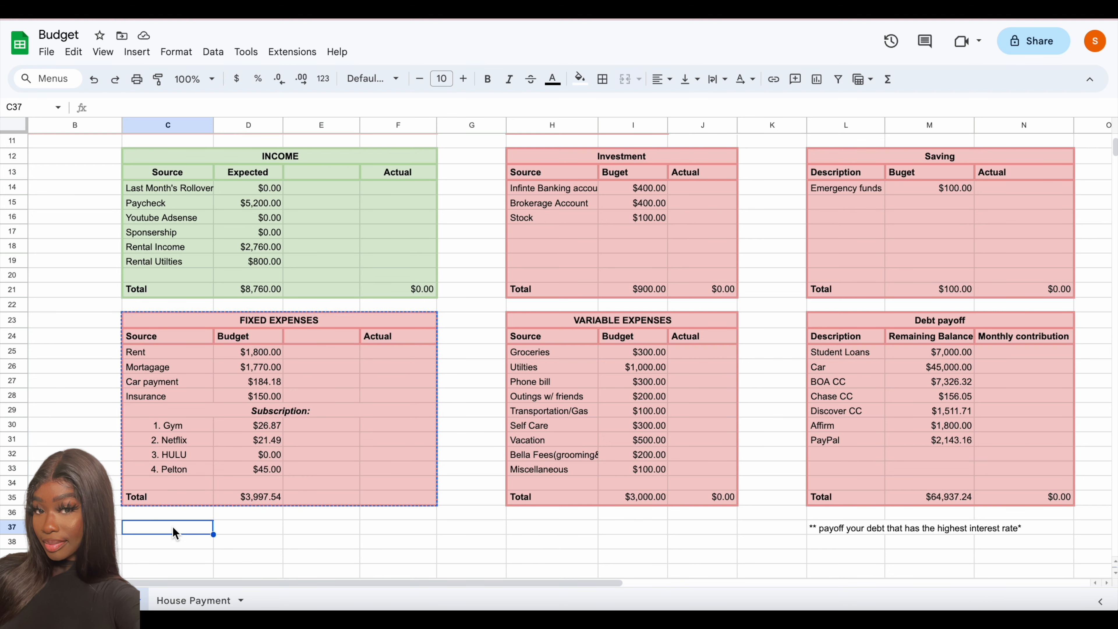
{"action": "key", "text": "ctrl+v"}
{"action": "scroll", "coordinate": [241, 405], "scroll_direction": "down", "scroll_amount": 5}
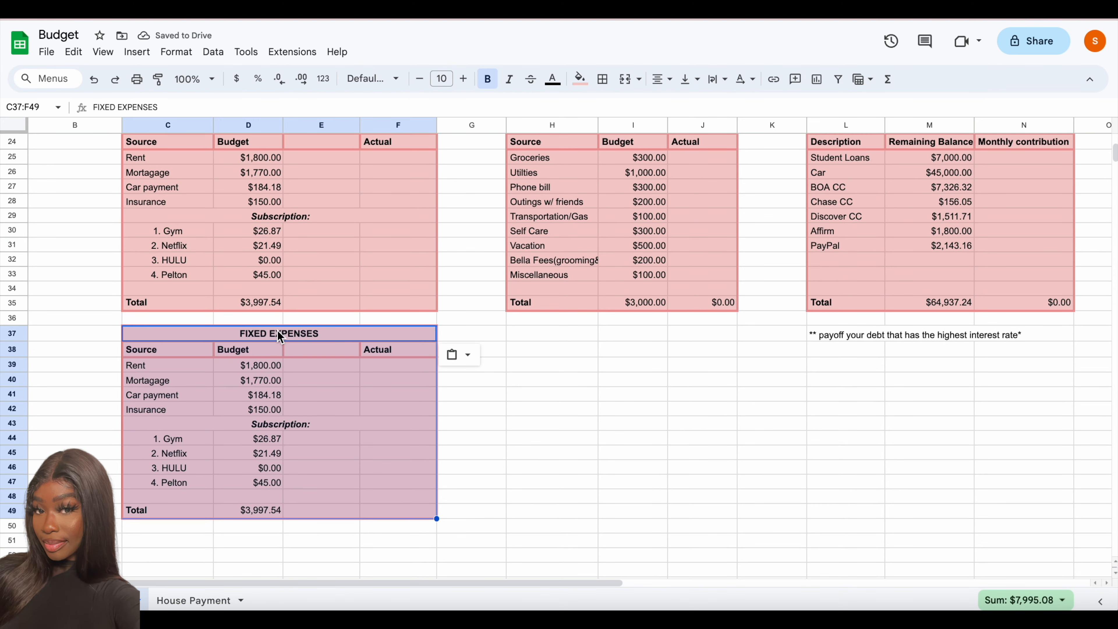
- Change the heading of the copied table in row 37 to "SHARED EXPENSES"
{"action": "scroll", "coordinate": [277, 331], "scroll_direction": "up", "scroll_amount": 6}
{"action": "scroll", "coordinate": [276, 383], "scroll_direction": "down", "scroll_amount": 1}
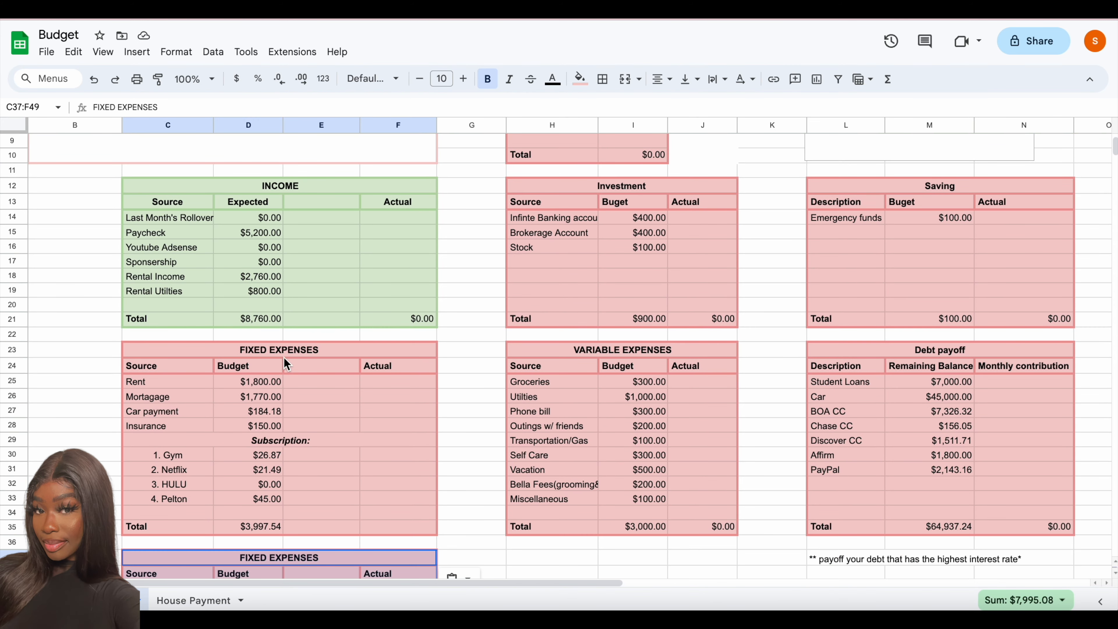
{"action": "left_click", "coordinate": [275, 349]}
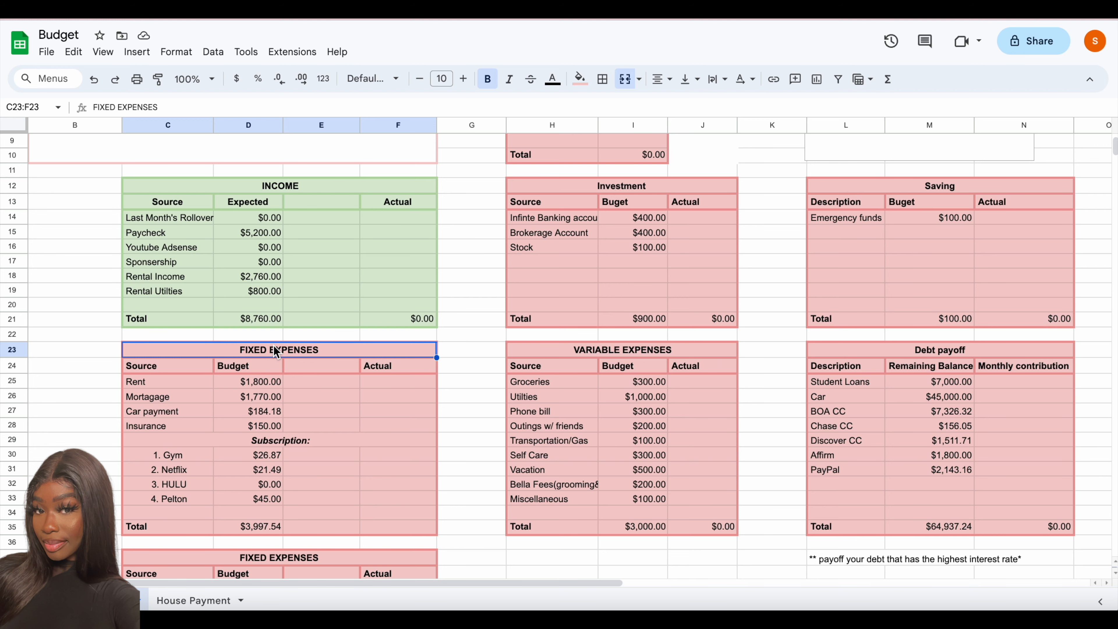
{"action": "scroll", "coordinate": [275, 351], "scroll_direction": "down", "scroll_amount": 2}
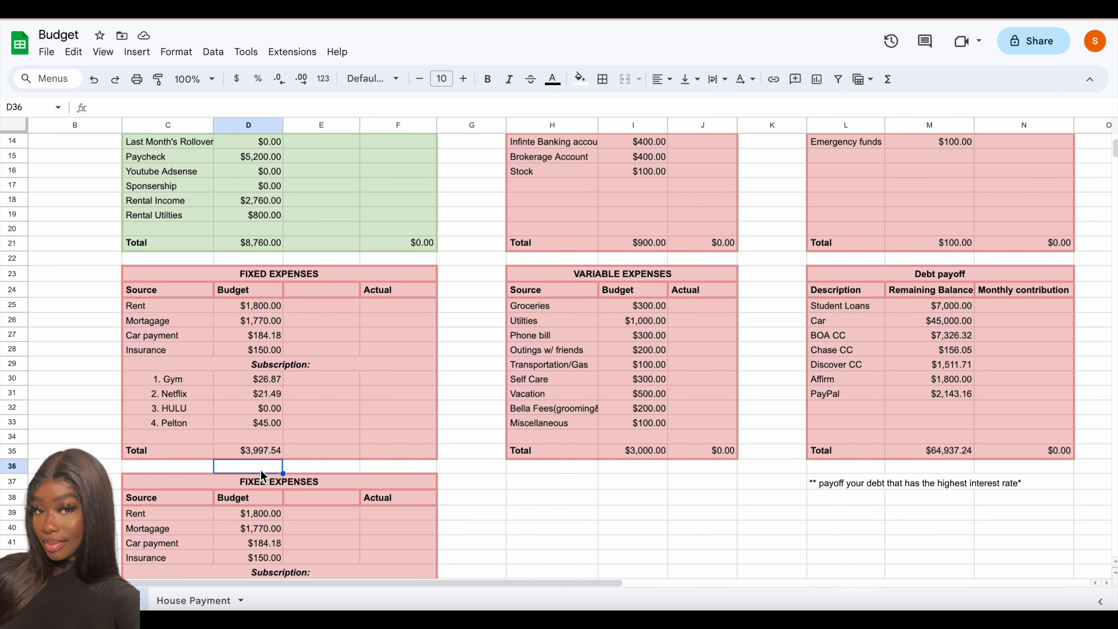
{"action": "left_click", "coordinate": [256, 478]}
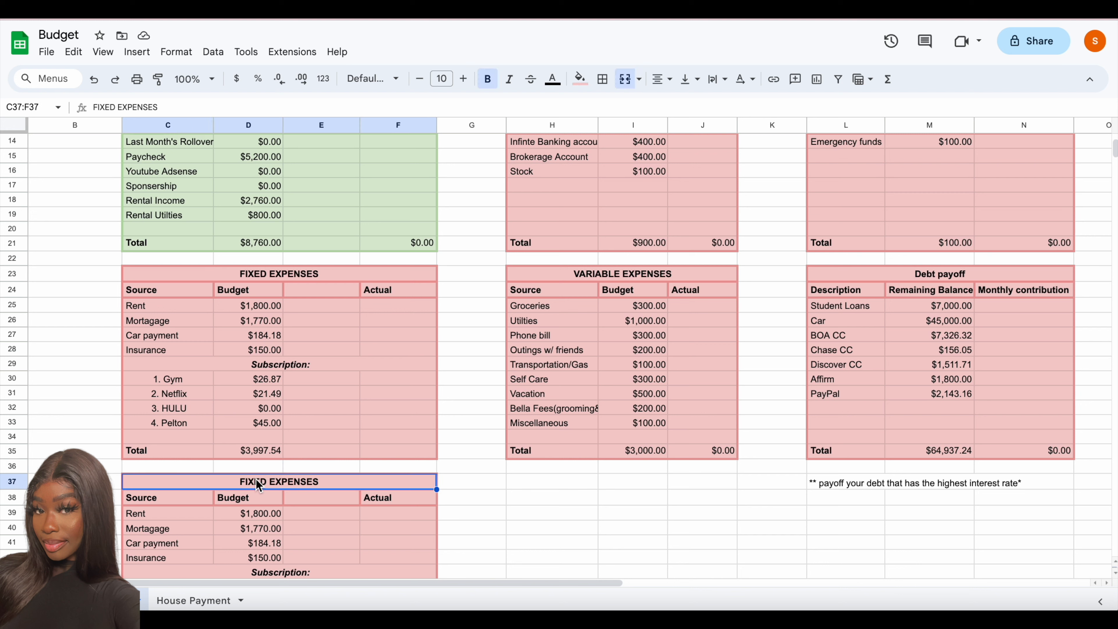
{"action": "left_click", "coordinate": [118, 107]}
{"action": "key", "text": "BackSpace"}
{"action": "key", "text": "BackSpace"}
{"action": "key", "text": "BackSpace"}
{"action": "key", "text": "BackSpace"}
{"action": "key", "text": "BackSpace"}
{"action": "key", "text": "BackSpace"}
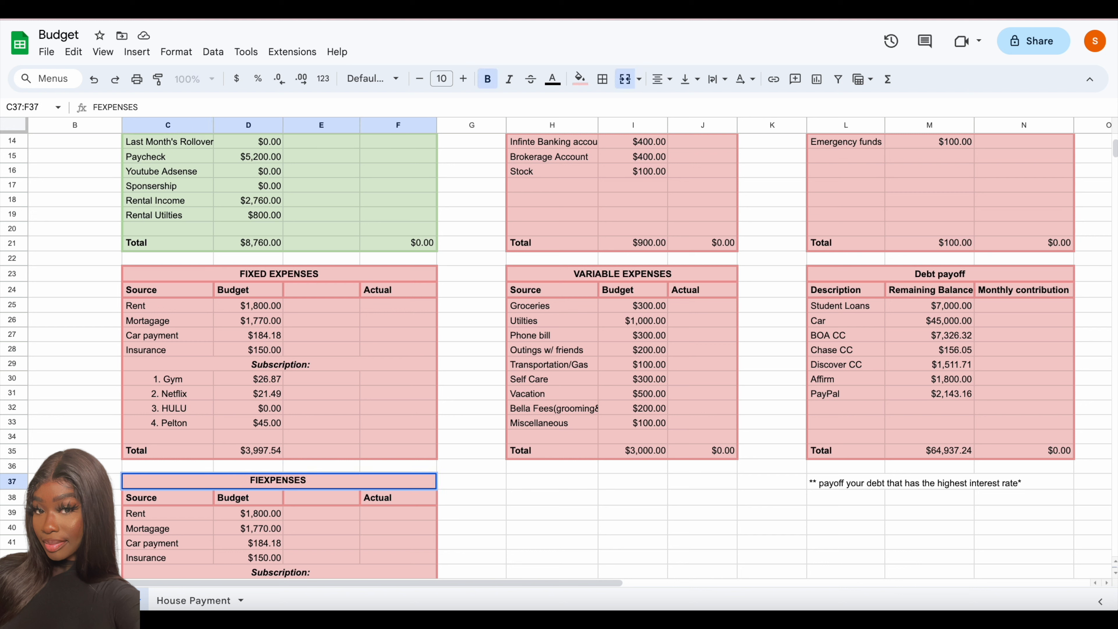
{"action": "type", "text": "SHARE"}
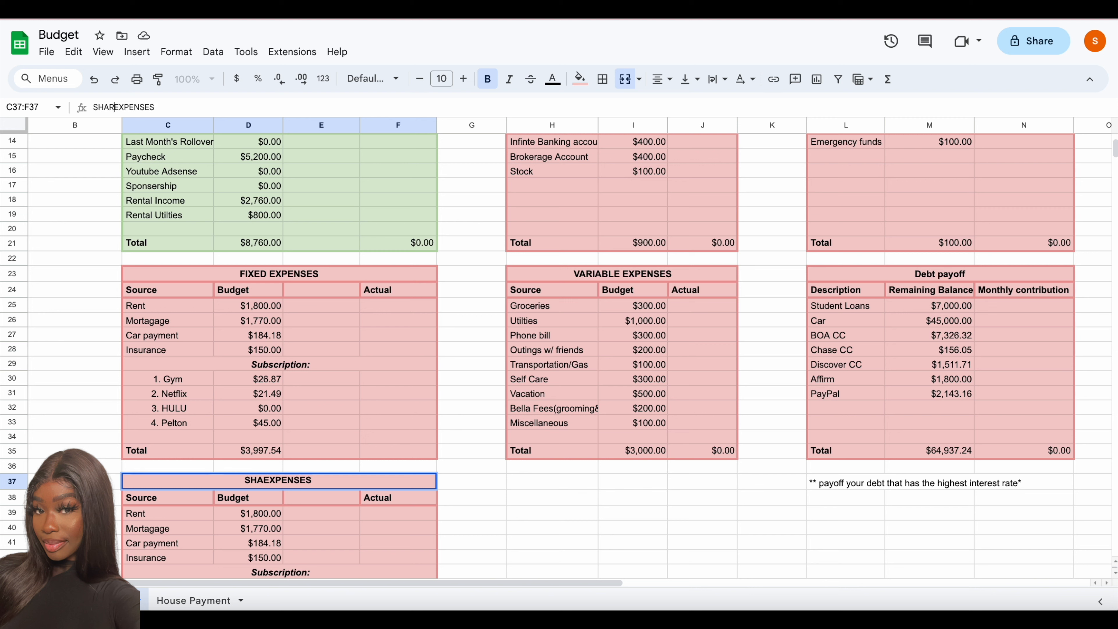
{"action": "key", "text": "BackSpace"}
{"action": "type", "text": "D"}
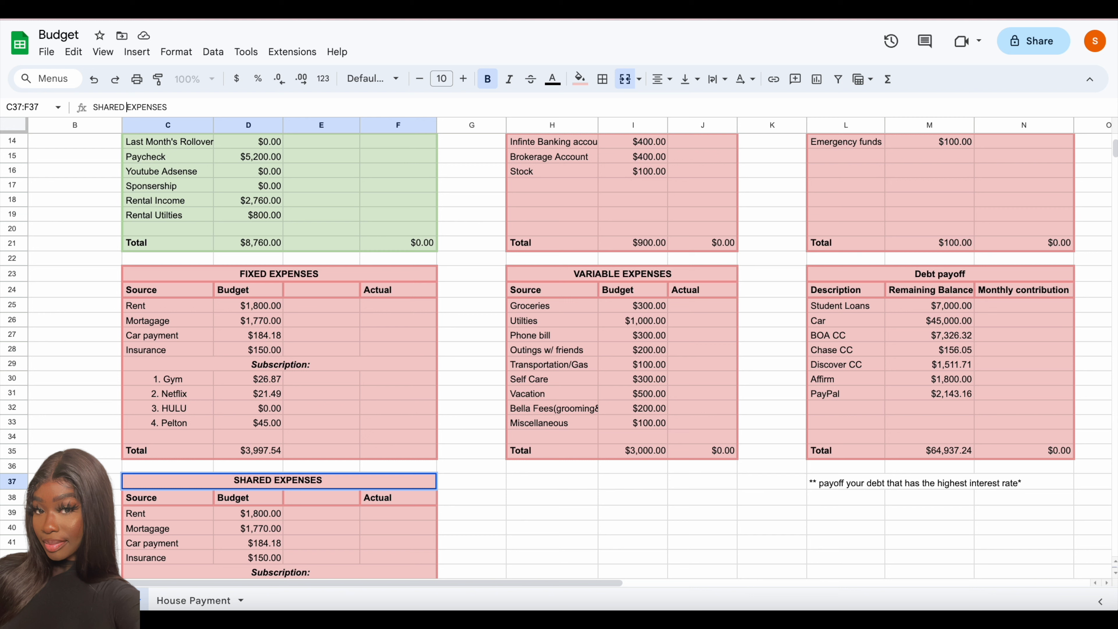
- Replace the Rent source in the SHARED EXPENSES table with "House"
{"action": "left_click", "coordinate": [141, 515]}
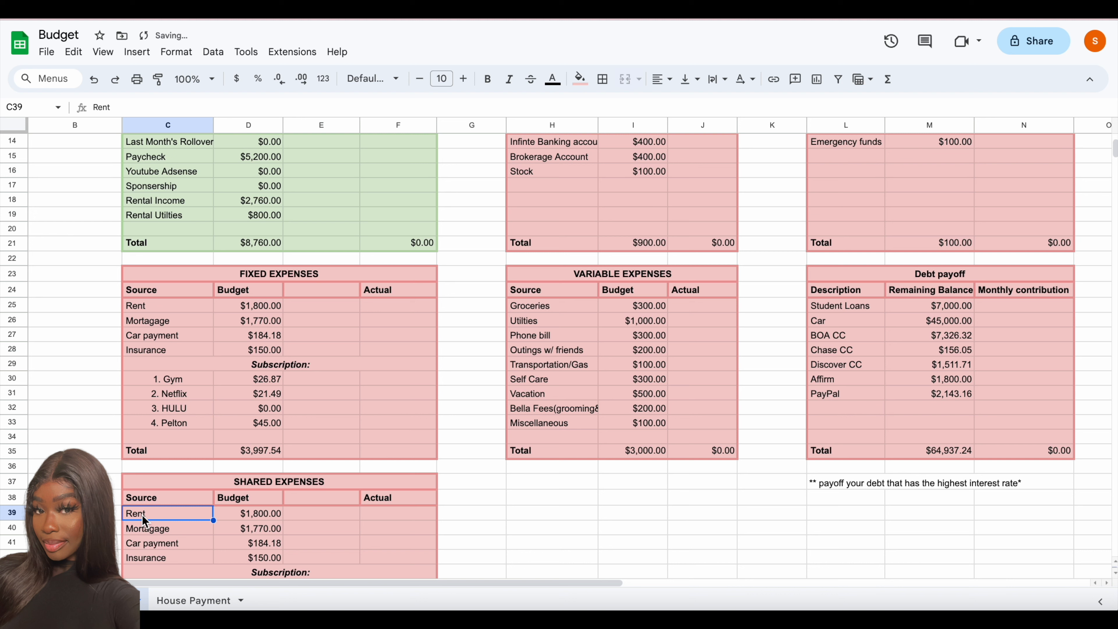
{"action": "type", "text": "HOUSE"}
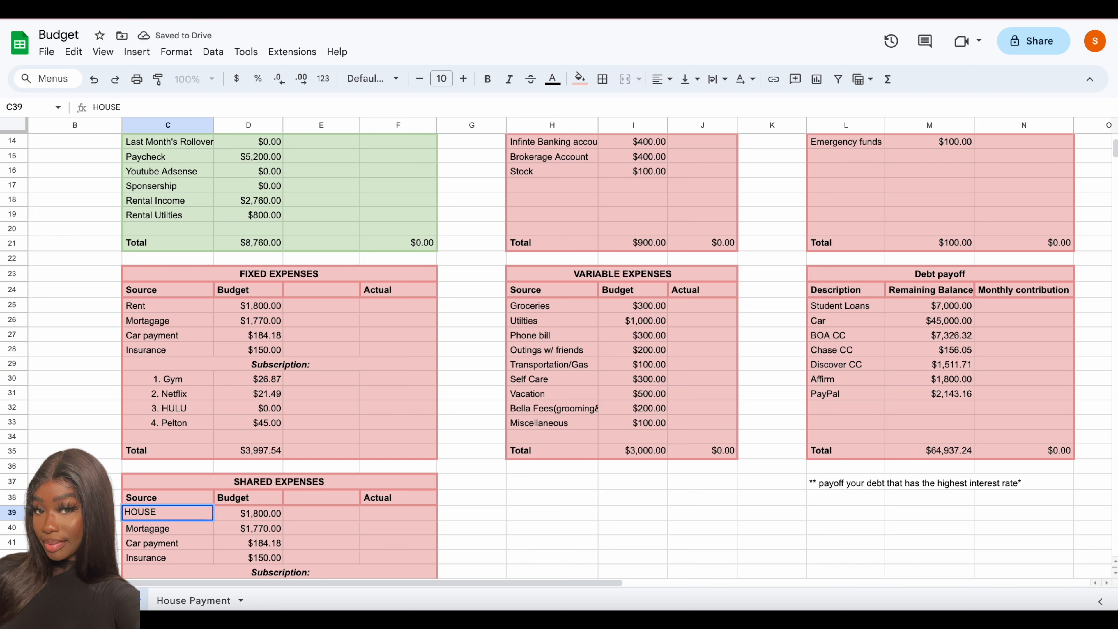
{"action": "key", "text": "BackSpace"}
{"action": "key", "text": "BackSpace"}
{"action": "key", "text": "BackSpace"}
{"action": "key", "text": "BackSpace"}
{"action": "key", "text": "BackSpace"}
{"action": "type", "text": "house"}
{"action": "key", "text": "Return"}
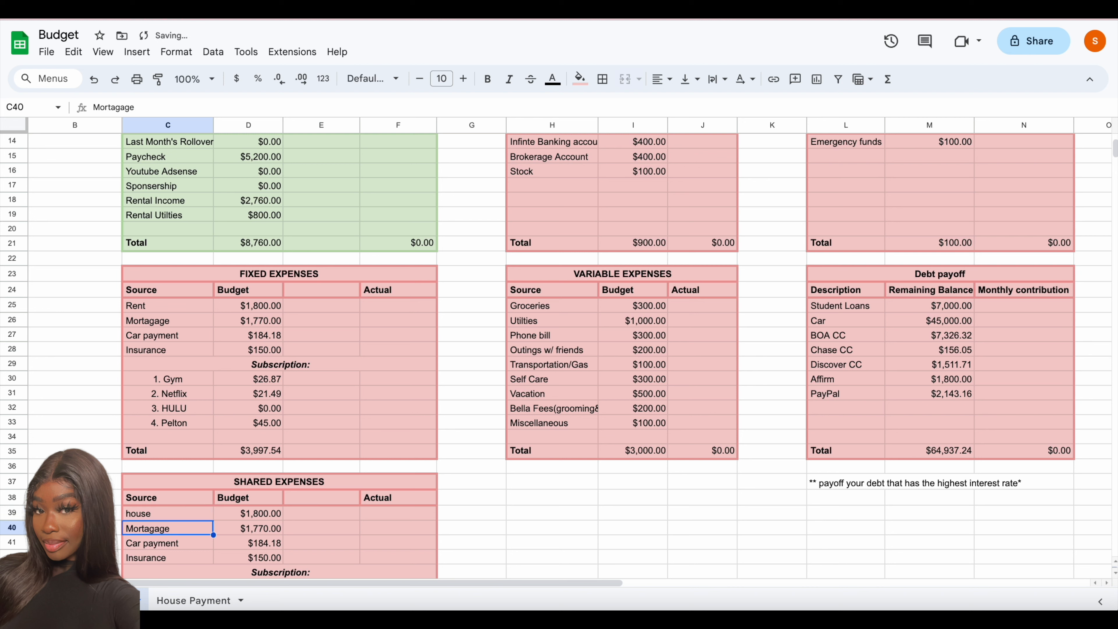
{"action": "left_click", "coordinate": [145, 516]}
{"action": "type", "text": "H"}
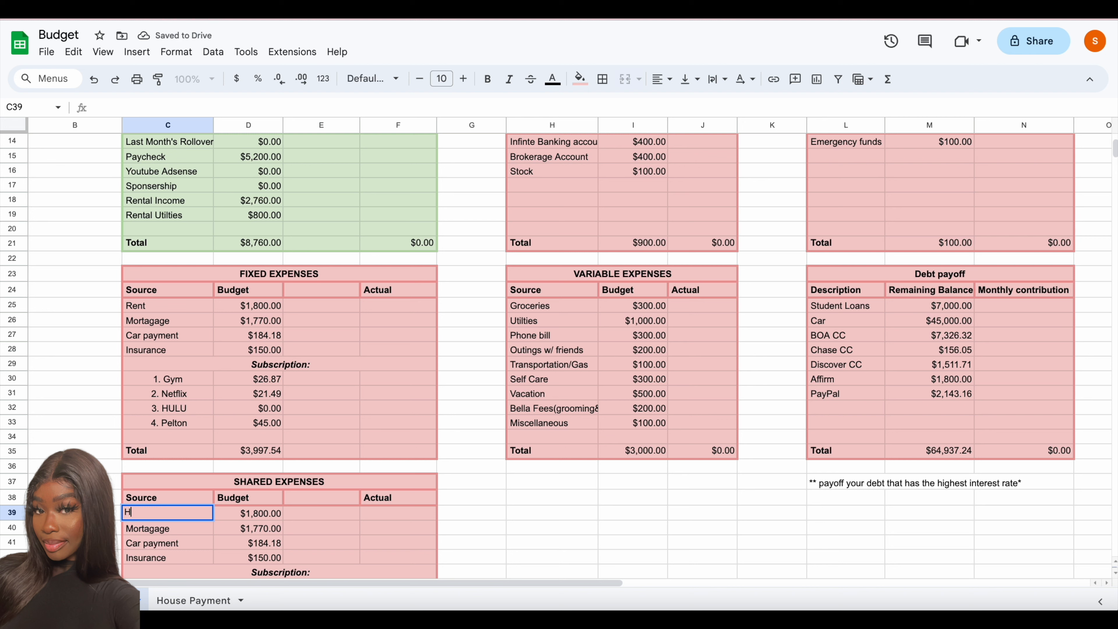
{"action": "type", "text": "ouse"}
{"action": "key", "text": "Return"}
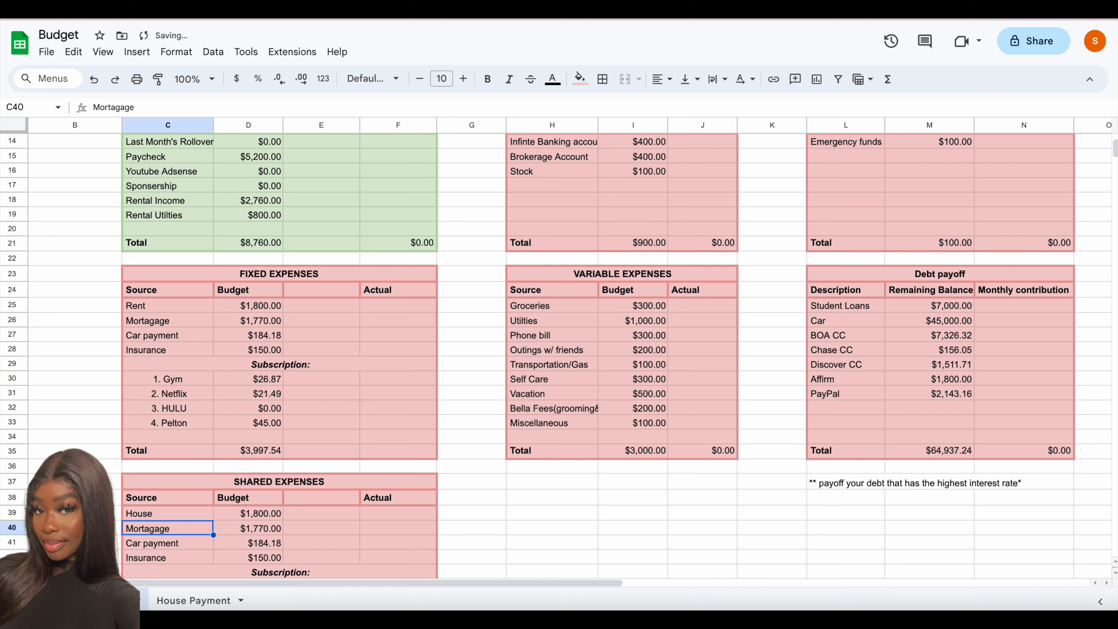
- Replace the Mortagage and Car payment sources in the SHARED EXPENSES table with "Phone" and "Electric"
{"action": "type", "text": "Phone"}
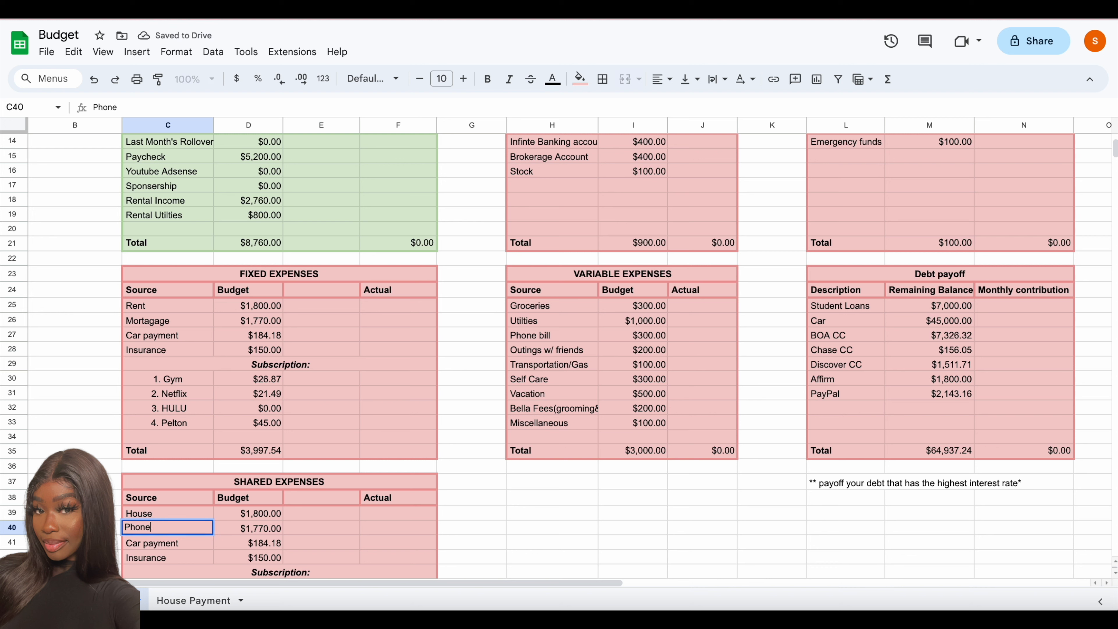
{"action": "key", "text": "Return"}
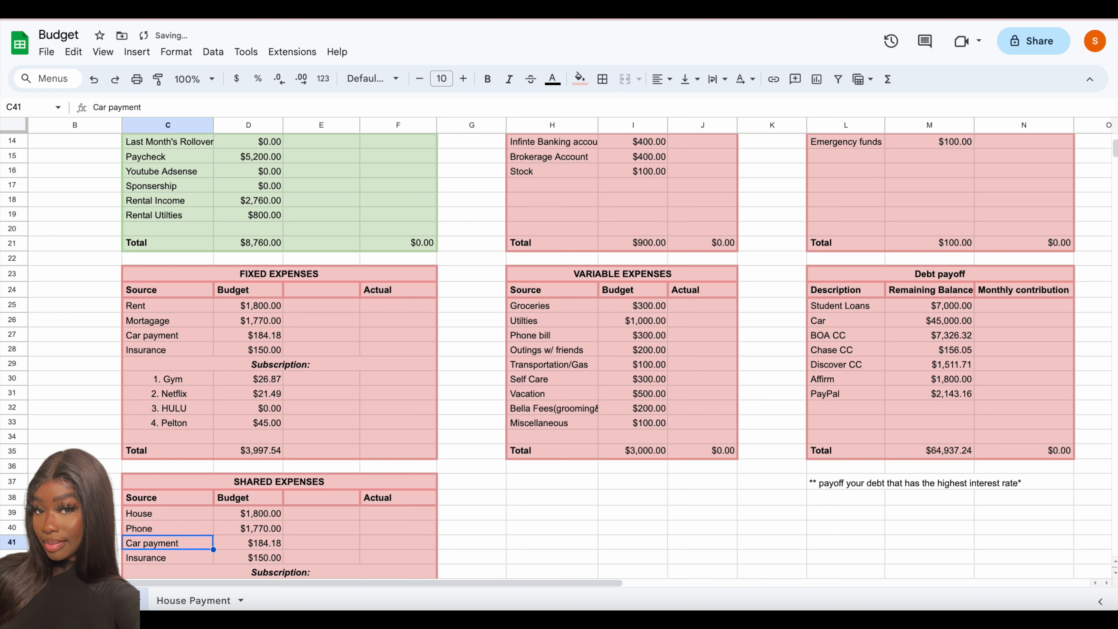
{"action": "type", "text": "/electri"}
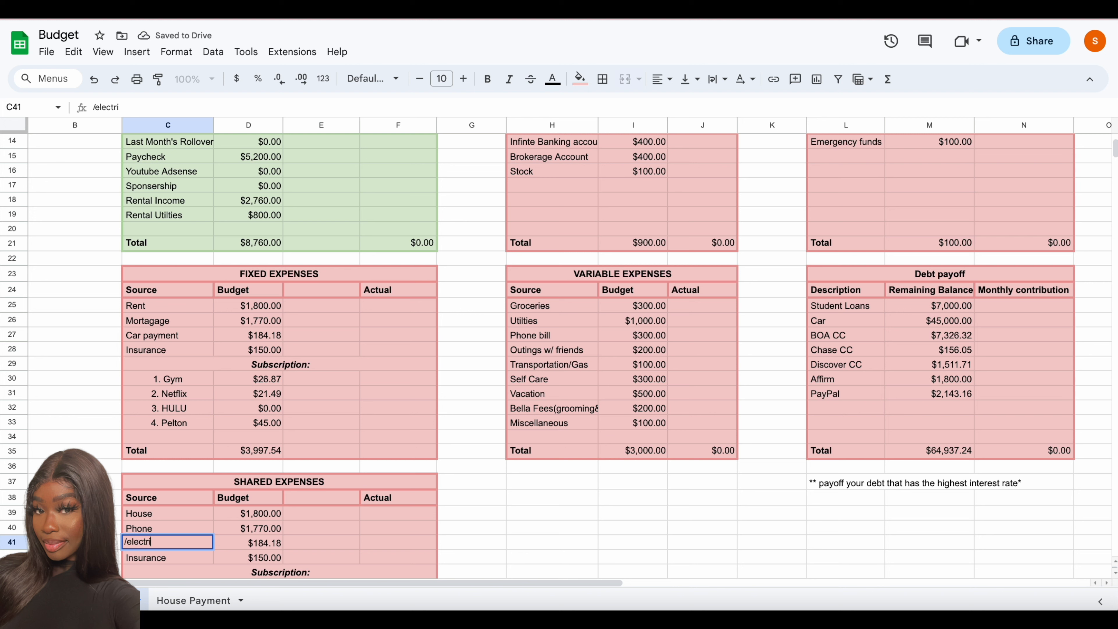
{"action": "type", "text": "c"}
{"action": "key", "text": "Return"}
{"action": "left_click", "coordinate": [134, 541]}
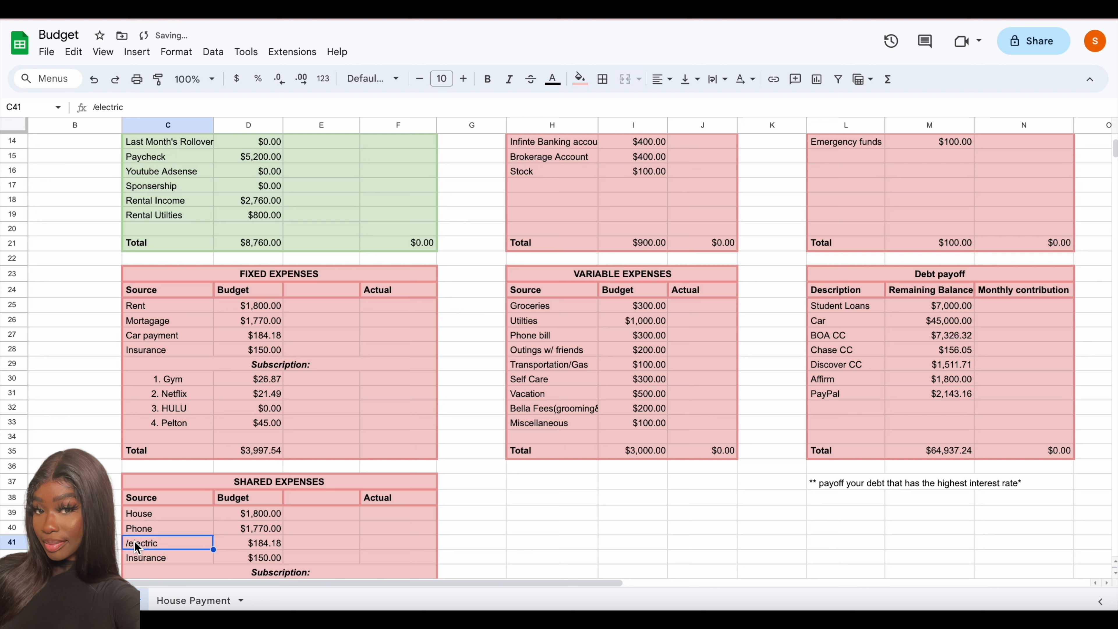
{"action": "type", "text": "Electric"}
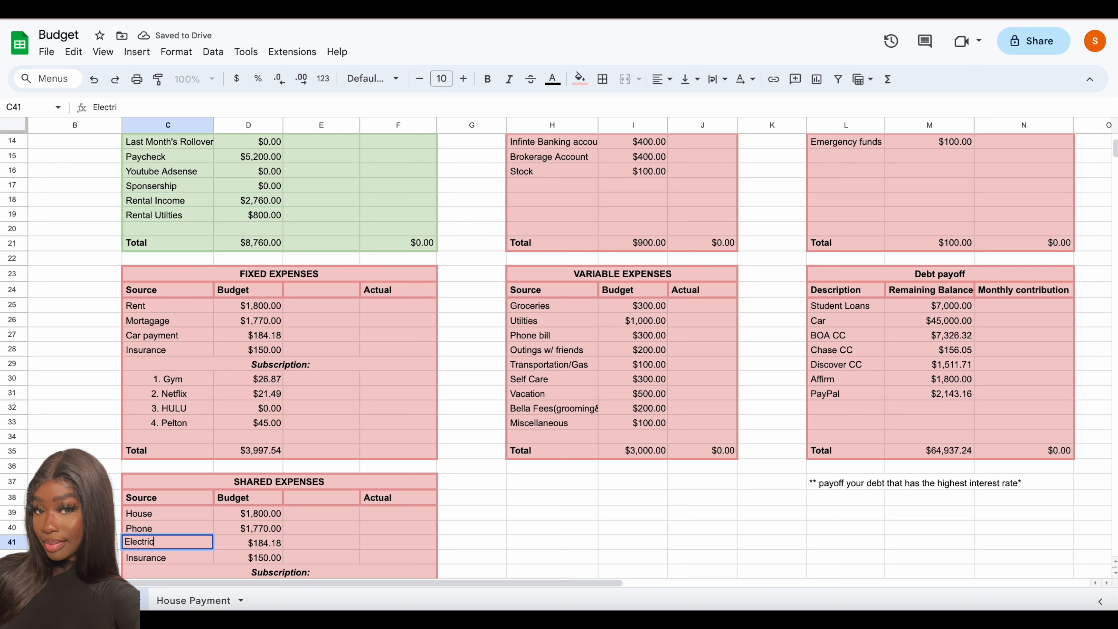
{"action": "key", "text": "Return"}
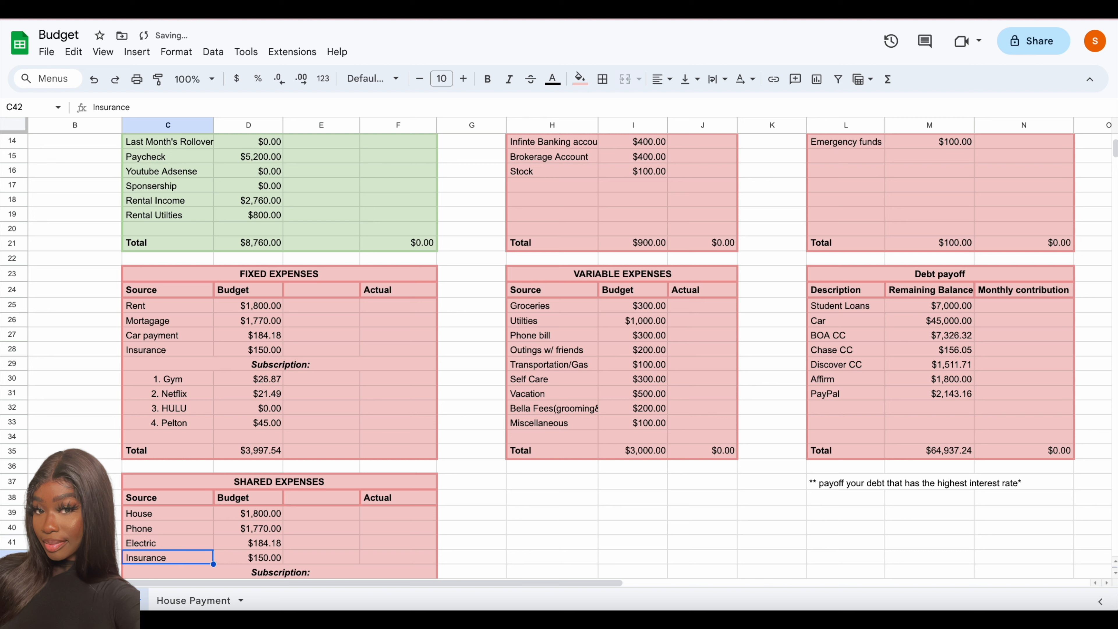
- Replace the Electric source in cell C41 of the SHARED EXPENSES table with "electrcity"
{"action": "left_click", "coordinate": [142, 544]}
{"action": "type", "text": "li"}
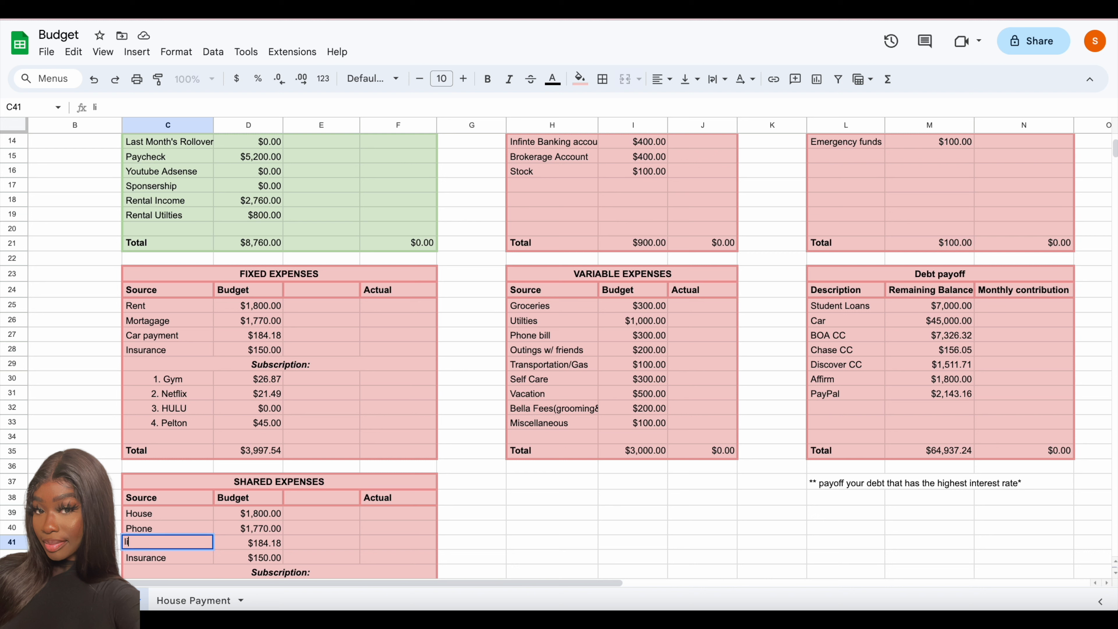
{"action": "type", "text": "ghts"}
{"action": "key", "text": "BackSpace"}
{"action": "key", "text": "BackSpace"}
{"action": "key", "text": "BackSpace"}
{"action": "key", "text": "BackSpace"}
{"action": "key", "text": "BackSpace"}
{"action": "type", "text": "electrcity"}
{"action": "left_click", "coordinate": [158, 556]}
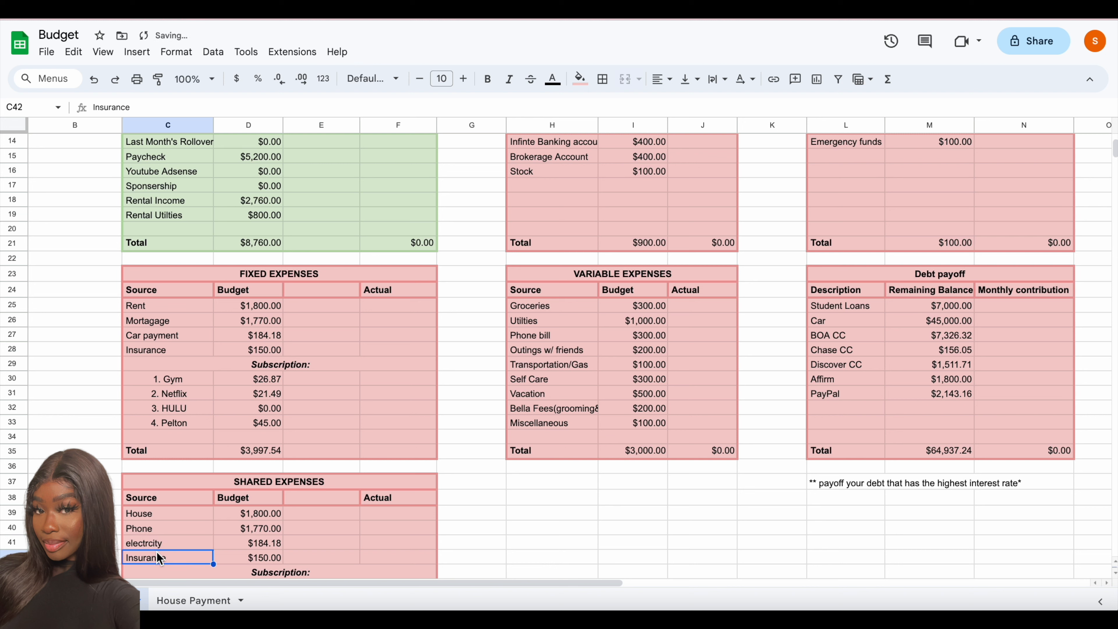
- Capitalize the source in C41 to read "Electrcity" and remove the Subscription row from the SHARED EXPENSES table
{"action": "left_click", "coordinate": [156, 546]}
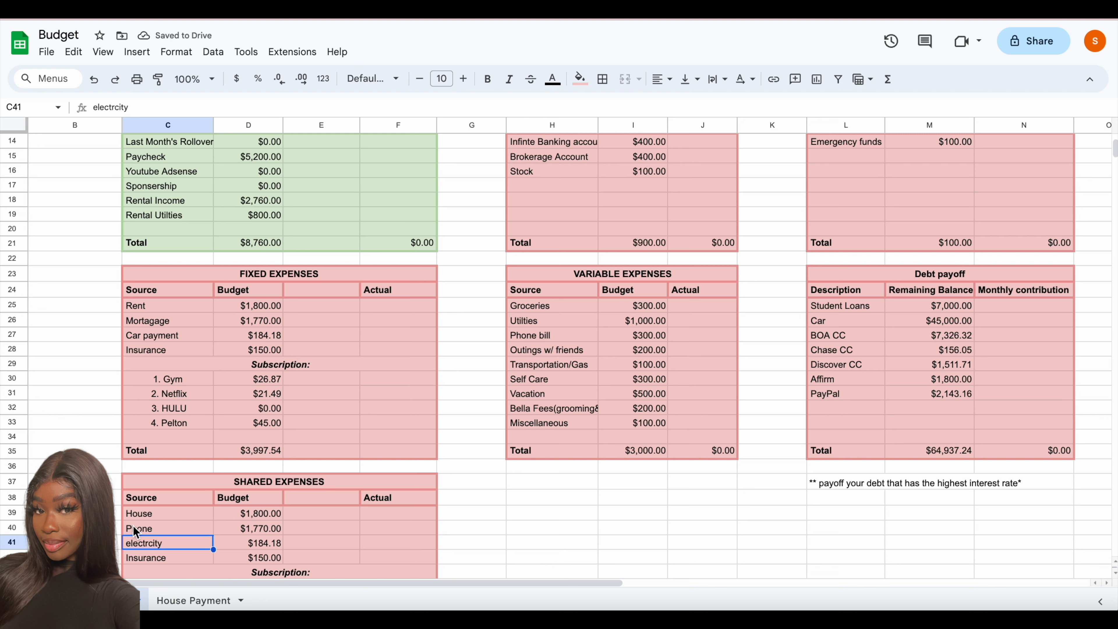
{"action": "double_click", "coordinate": [133, 545]}
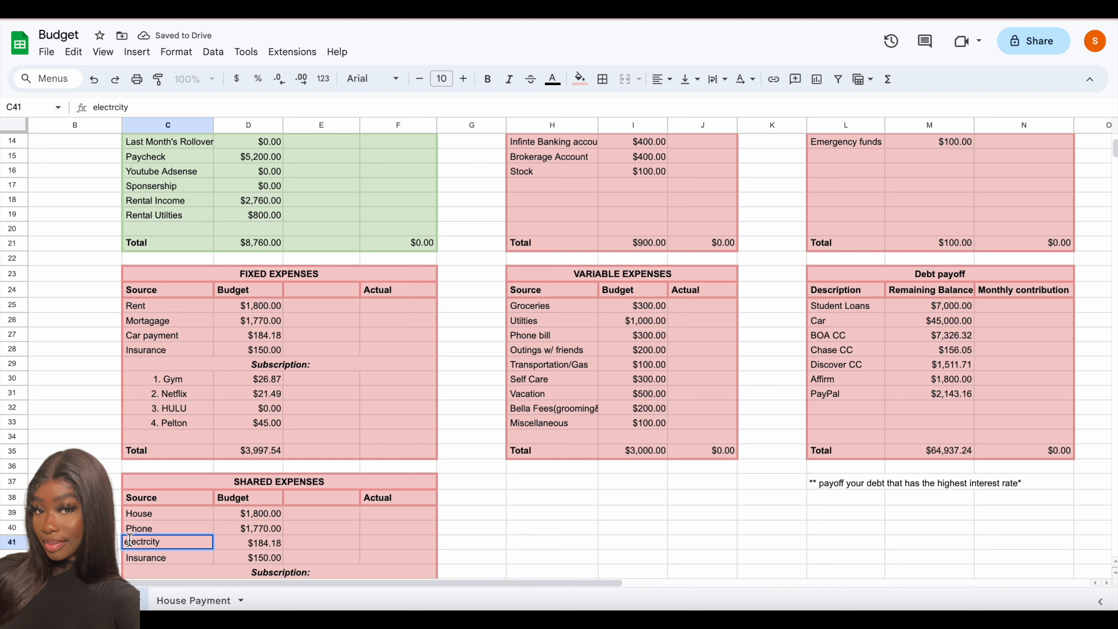
{"action": "key", "text": "BackSpace"}
{"action": "key", "text": "BackSpace"}
{"action": "type", "text": "El"}
{"action": "left_click", "coordinate": [144, 559]}
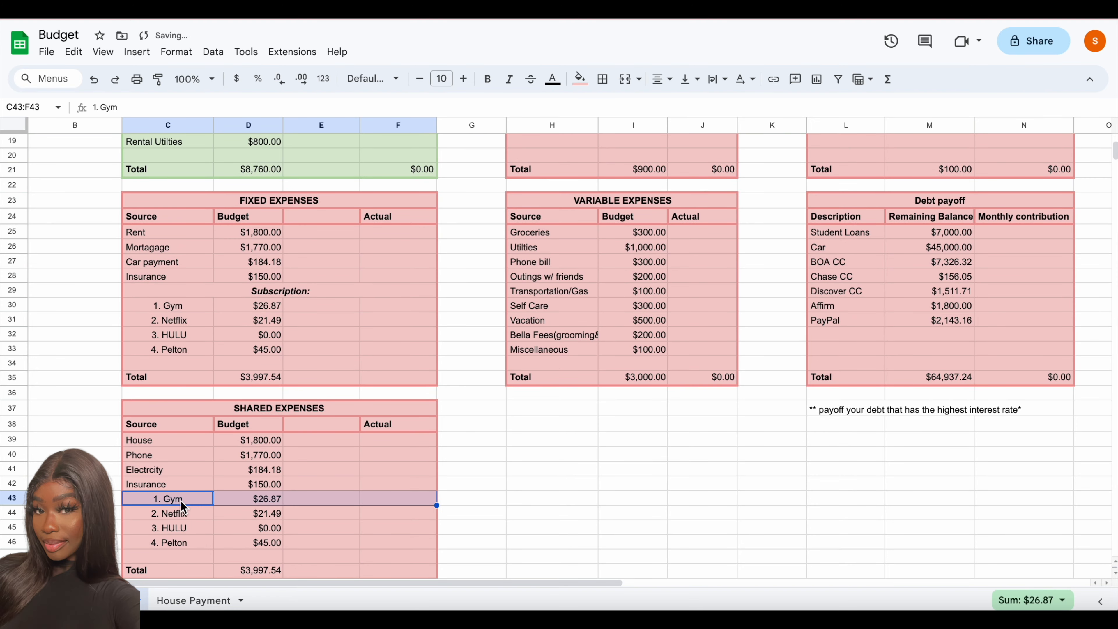
- Replace the Gym entry in C43 of the SHARED EXPENSES table with a left-aligned "Gas"
{"action": "left_click", "coordinate": [181, 499]}
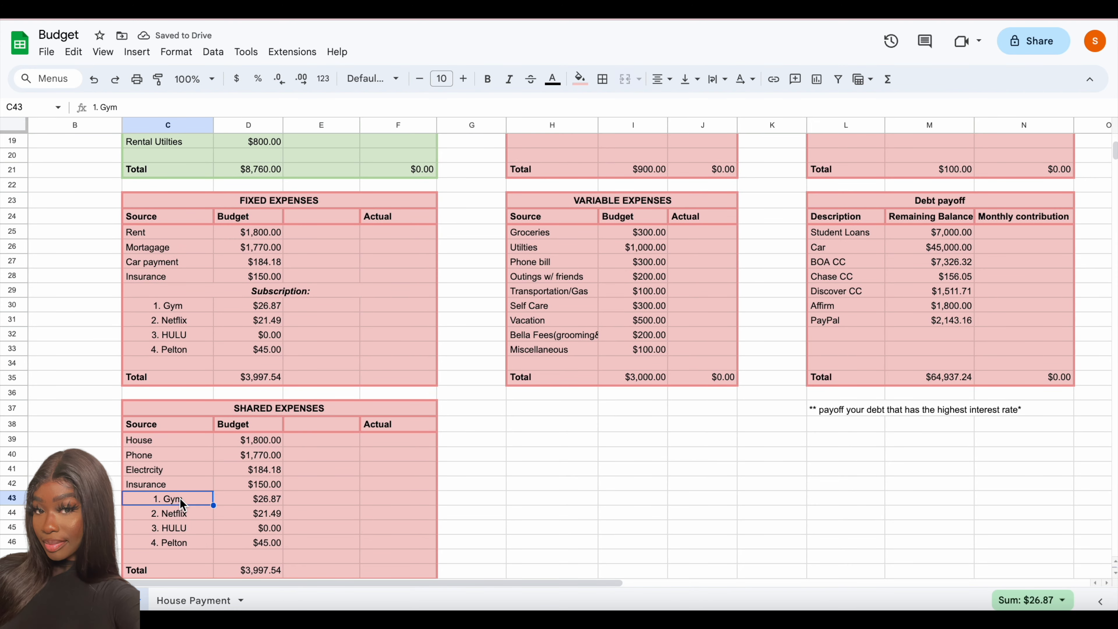
{"action": "key", "text": "Delete"}
{"action": "key", "text": "Return"}
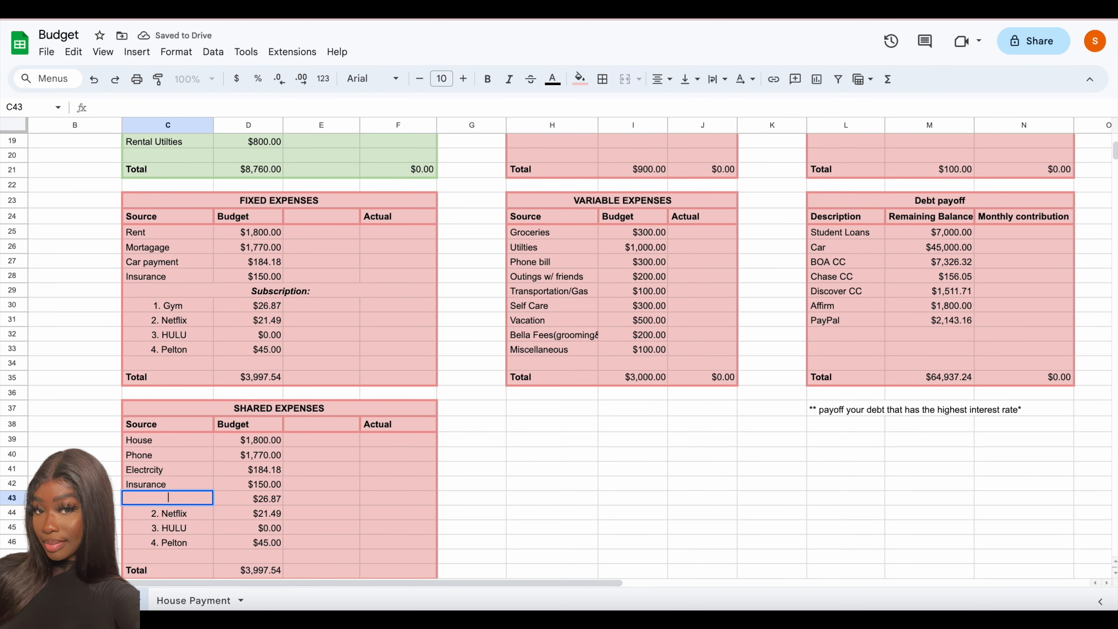
{"action": "left_click", "coordinate": [659, 81]}
{"action": "left_click", "coordinate": [663, 104]}
{"action": "type", "text": "Gas"}
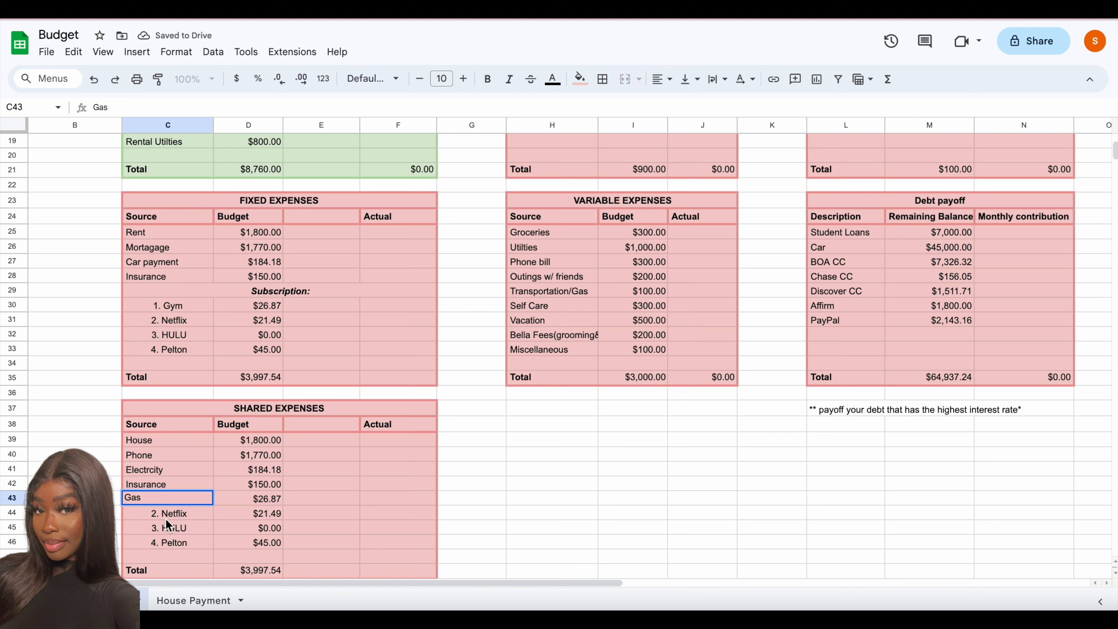
{"action": "key", "text": "Return"}
- Copy the formatting of the Gas cell to the three source cells below it, C44:C46
{"action": "left_click", "coordinate": [157, 494]}
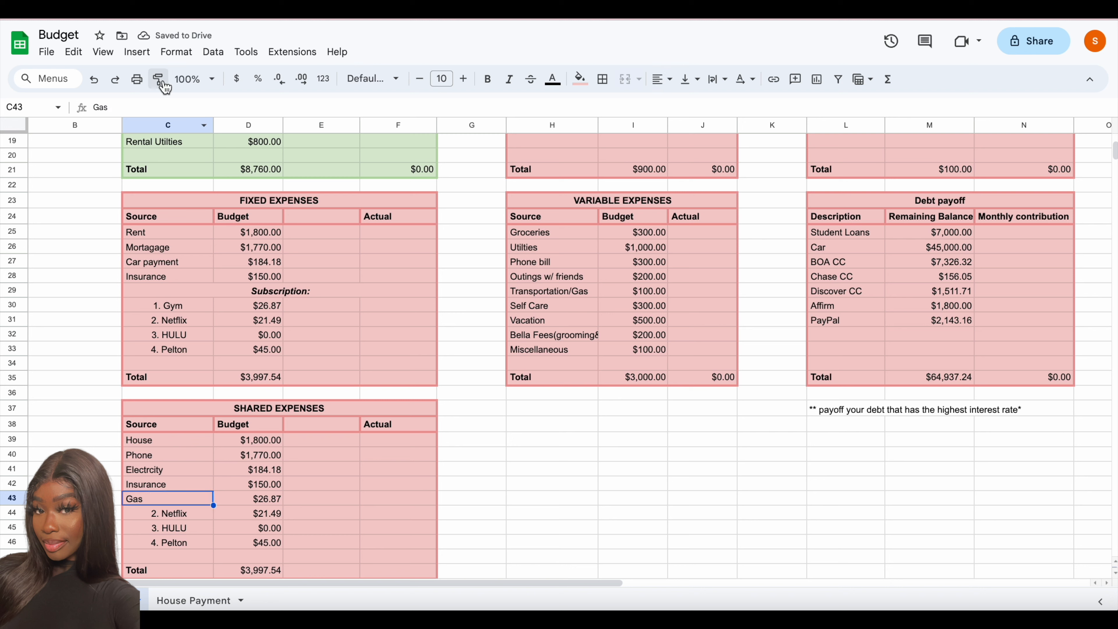
{"action": "left_click", "coordinate": [159, 81]}
{"action": "left_click_drag", "start_coordinate": [210, 514], "coordinate": [182, 542]}
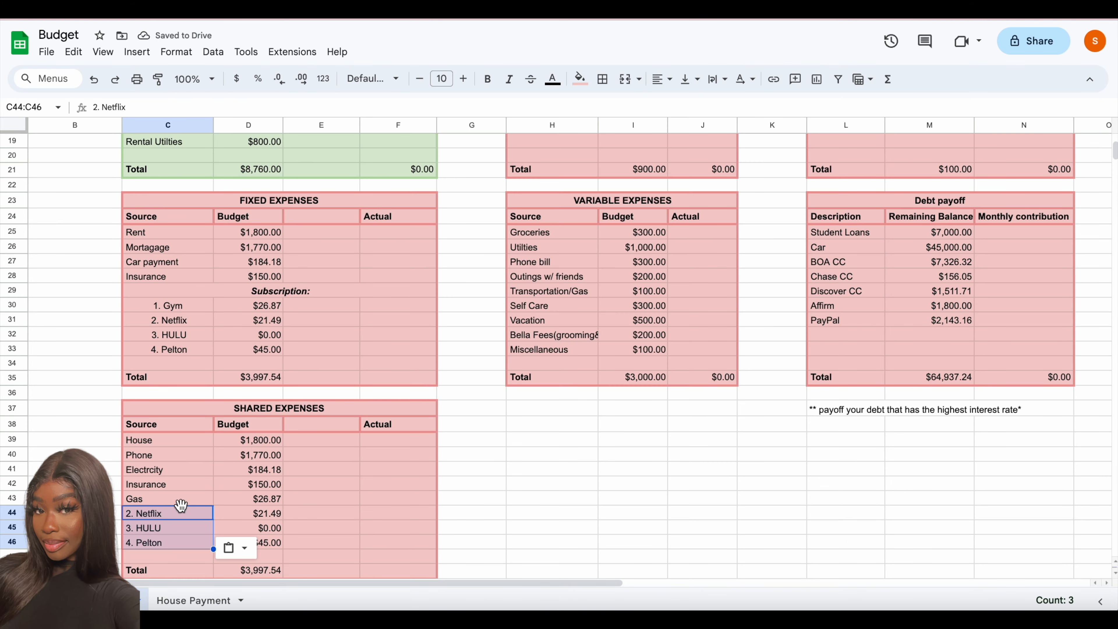
- Replace the Netflix, HULU and Pelton sources in C44:C46 with "Water", "Security" and "2nd Car"
{"action": "left_click", "coordinate": [177, 516]}
{"action": "key", "text": "Delete"}
{"action": "type", "text": "Water"}
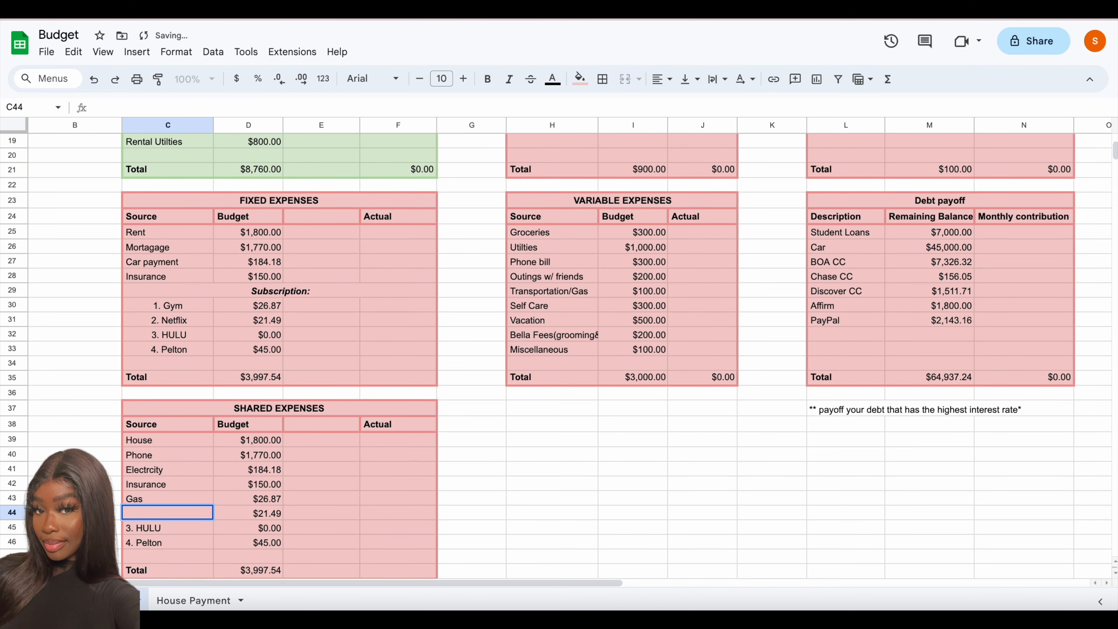
{"action": "left_click", "coordinate": [174, 531]}
{"action": "type", "text": "Security"}
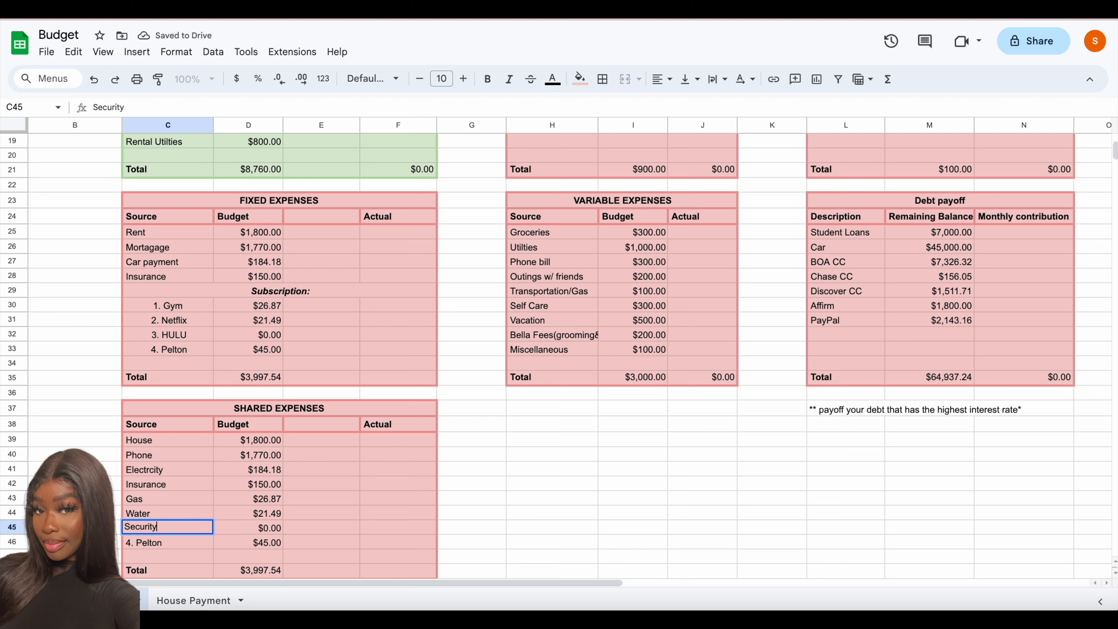
{"action": "left_click", "coordinate": [164, 540]}
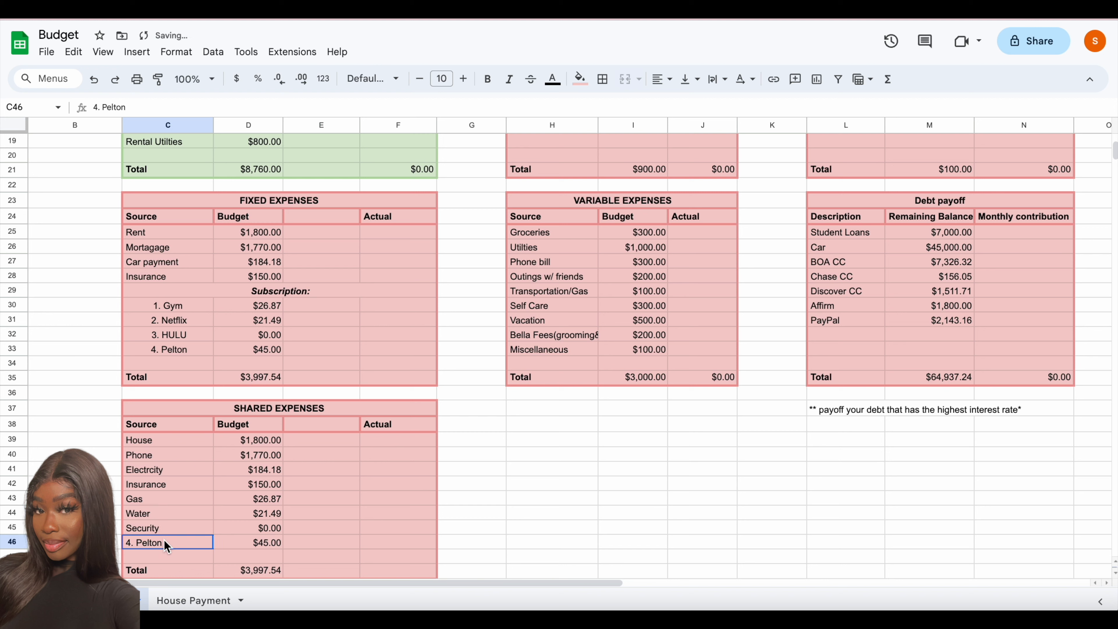
{"action": "type", "text": "2nd Car"}
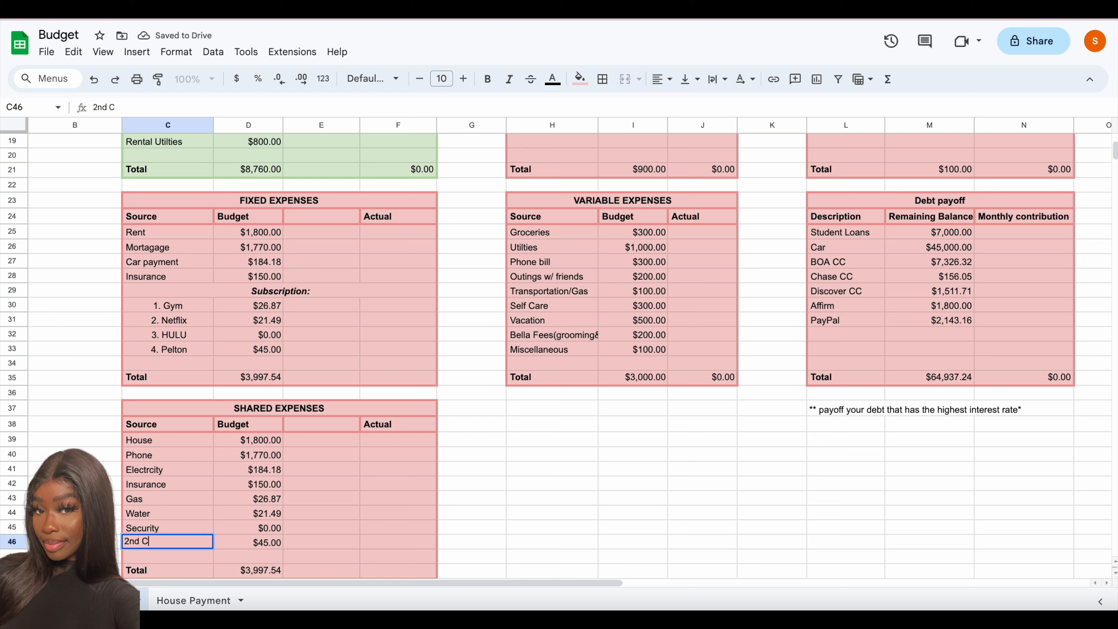
{"action": "left_click", "coordinate": [250, 553]}
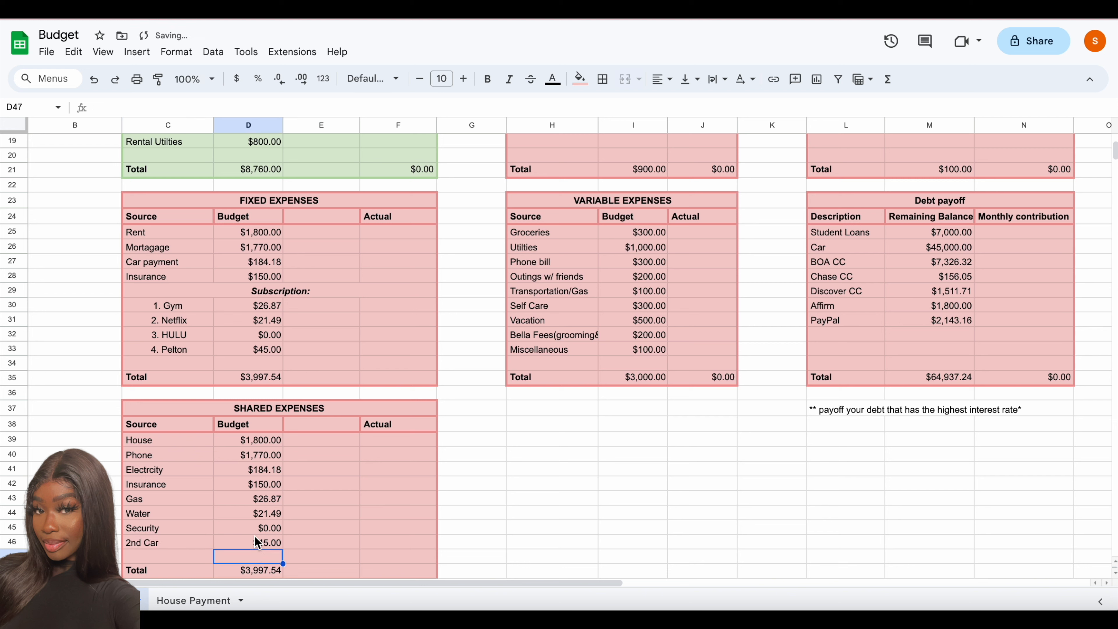
- Set the SHARED EXPENSES budget for 2nd Car to 750 and for Security to 54.50
{"action": "left_click", "coordinate": [254, 538]}
{"action": "type", "text": "750"}
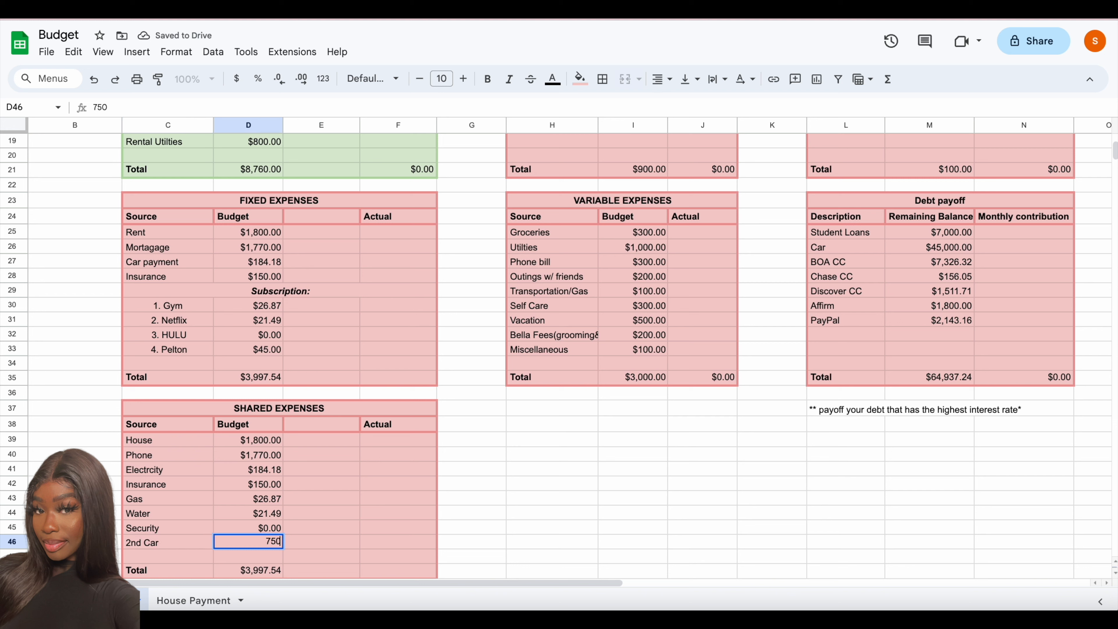
{"action": "left_click", "coordinate": [259, 527]}
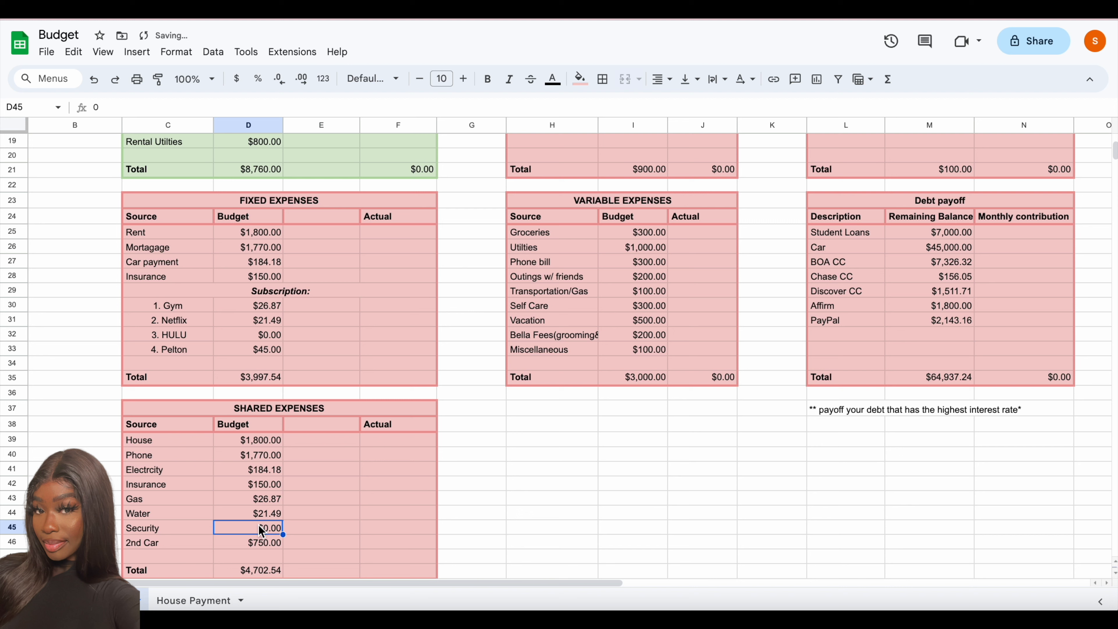
{"action": "type", "text": "54.50"}
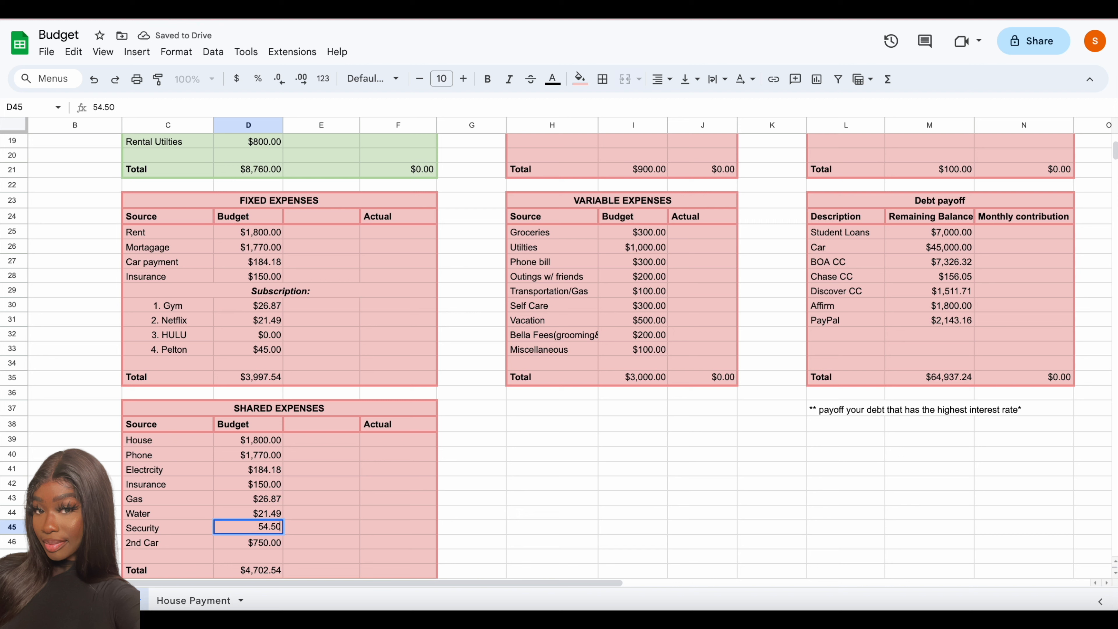
- Set the SHARED EXPENSES budget for Water to 139.89 and for Gas to 77.18
{"action": "left_click", "coordinate": [262, 512]}
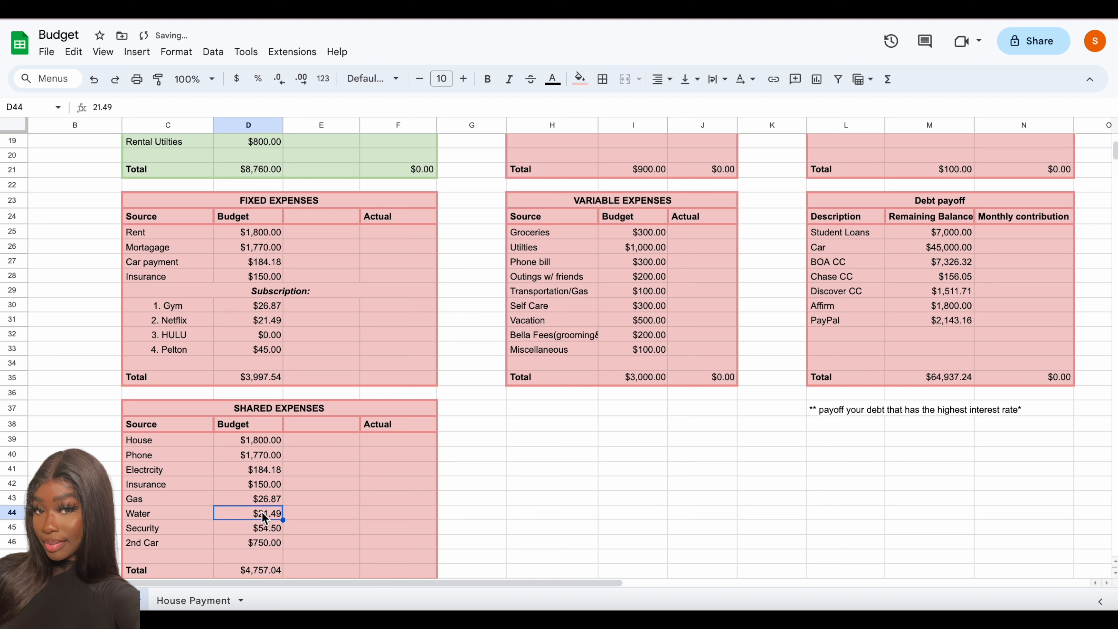
{"action": "type", "text": "139"}
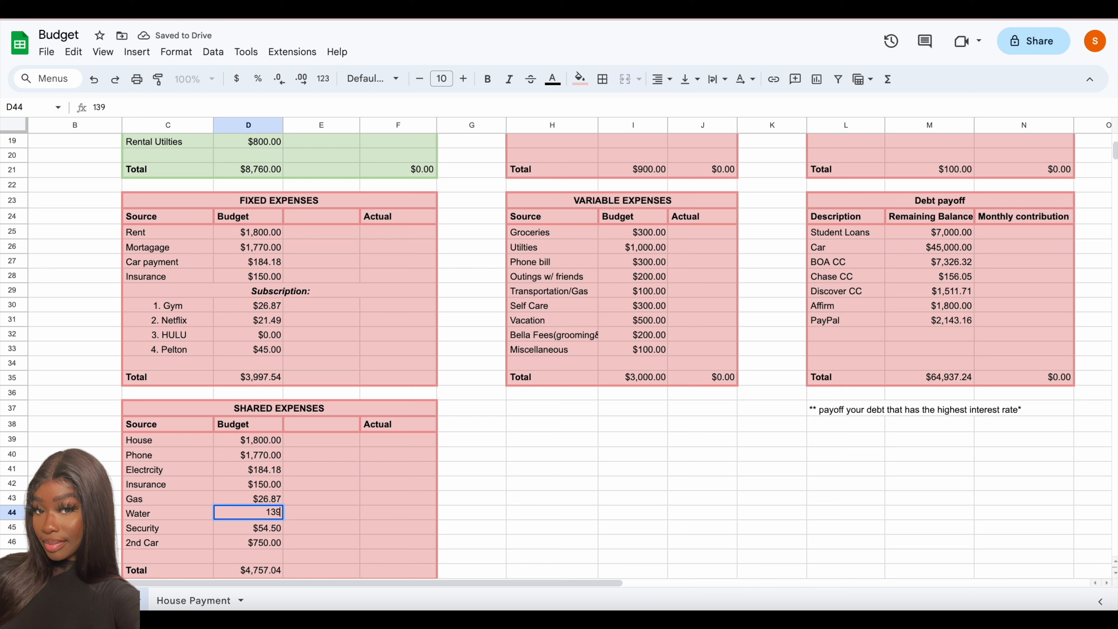
{"action": "type", "text": ".89"}
{"action": "left_click", "coordinate": [243, 499]}
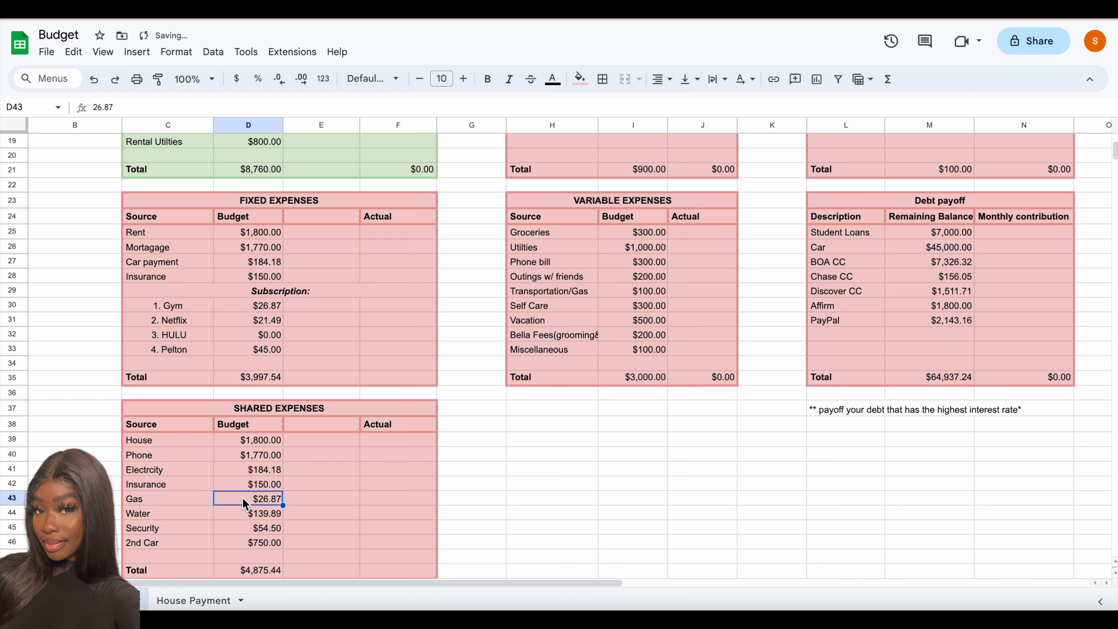
{"action": "type", "text": "77.18"}
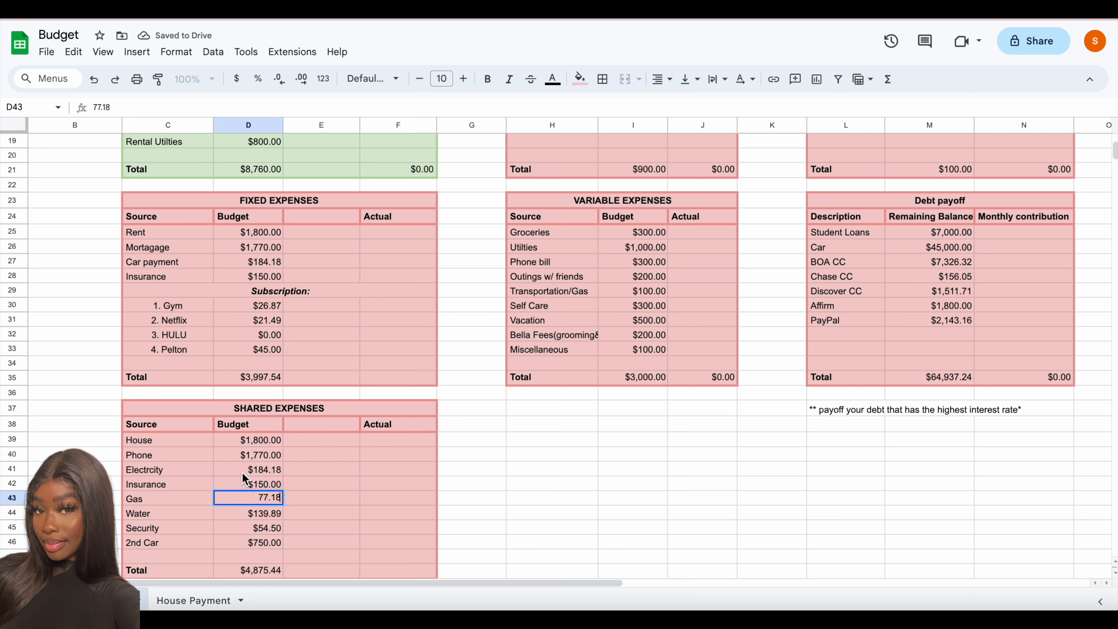
- Delete the Insurance row (row 42) from the SHARED EXPENSES table
{"action": "left_click", "coordinate": [250, 485]}
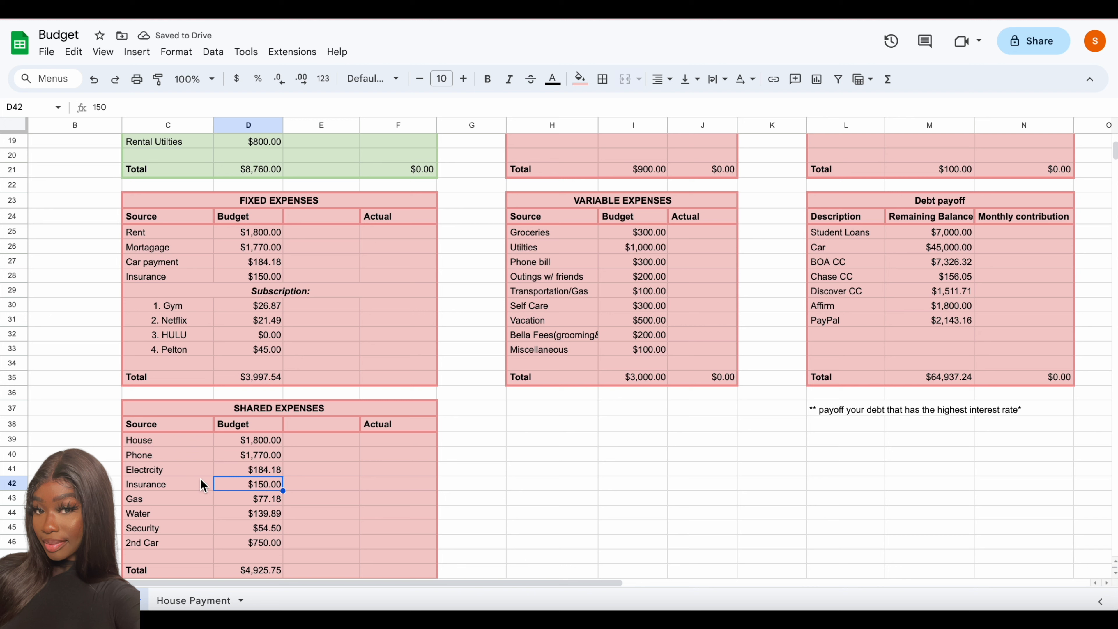
{"action": "left_click", "coordinate": [192, 483]}
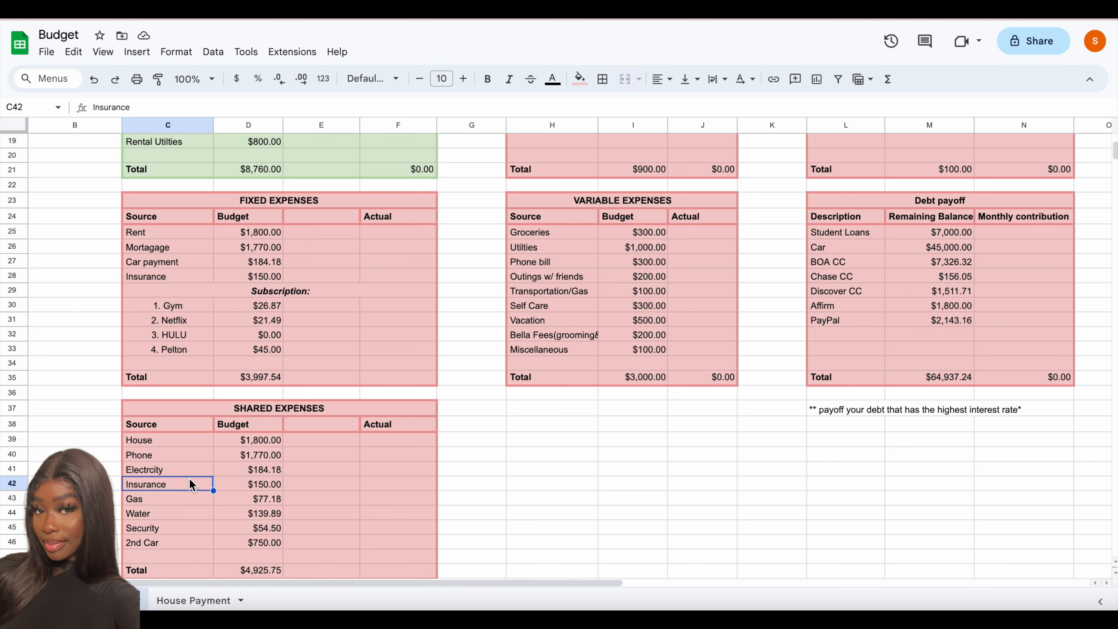
{"action": "left_click_drag", "start_coordinate": [244, 487], "coordinate": [304, 469]}
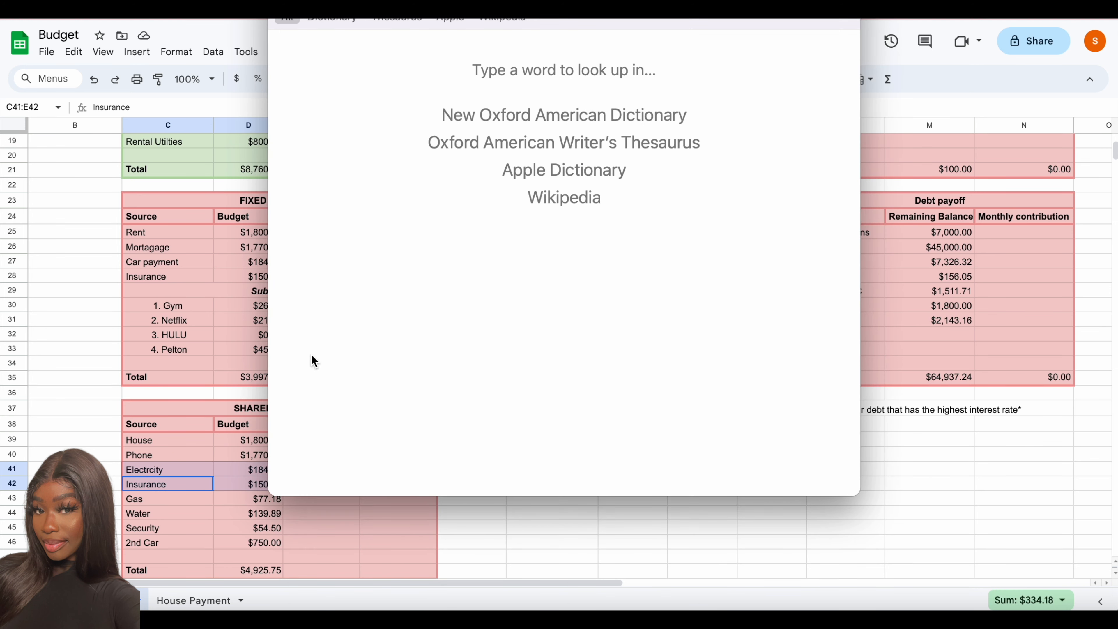
{"action": "key", "text": "Escape"}
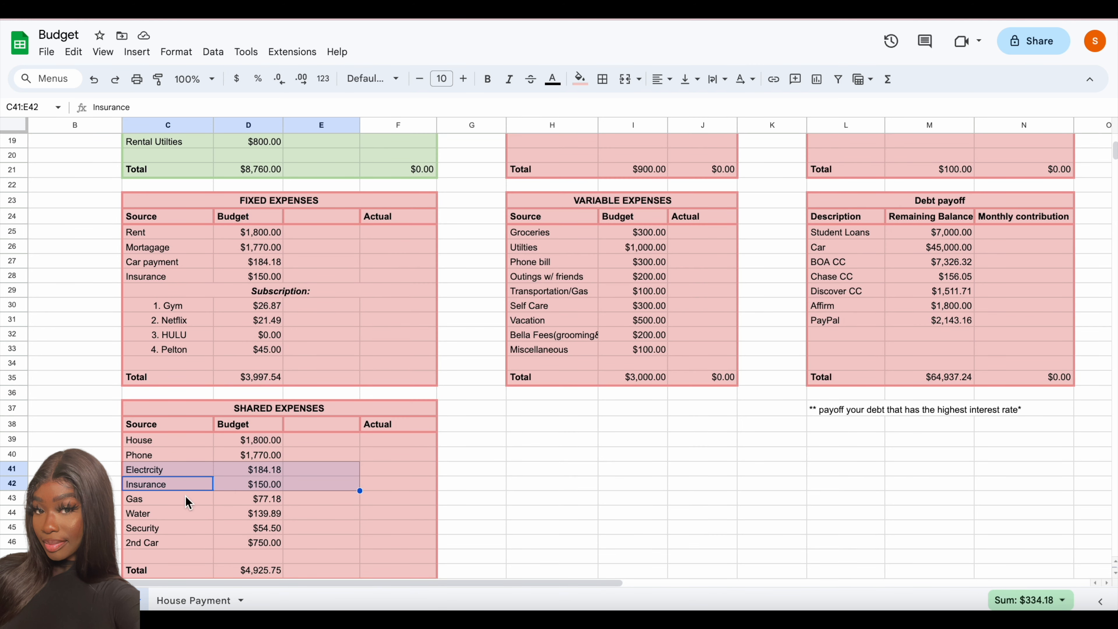
{"action": "left_click", "coordinate": [182, 485]}
{"action": "right_click", "coordinate": [182, 485]}
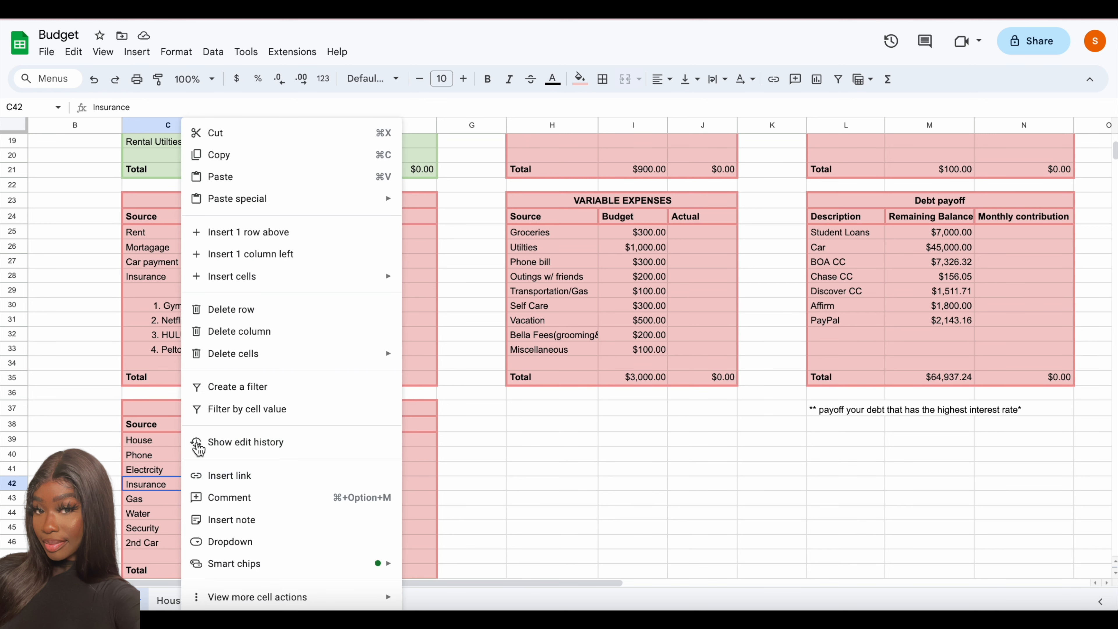
{"action": "left_click", "coordinate": [251, 310]}
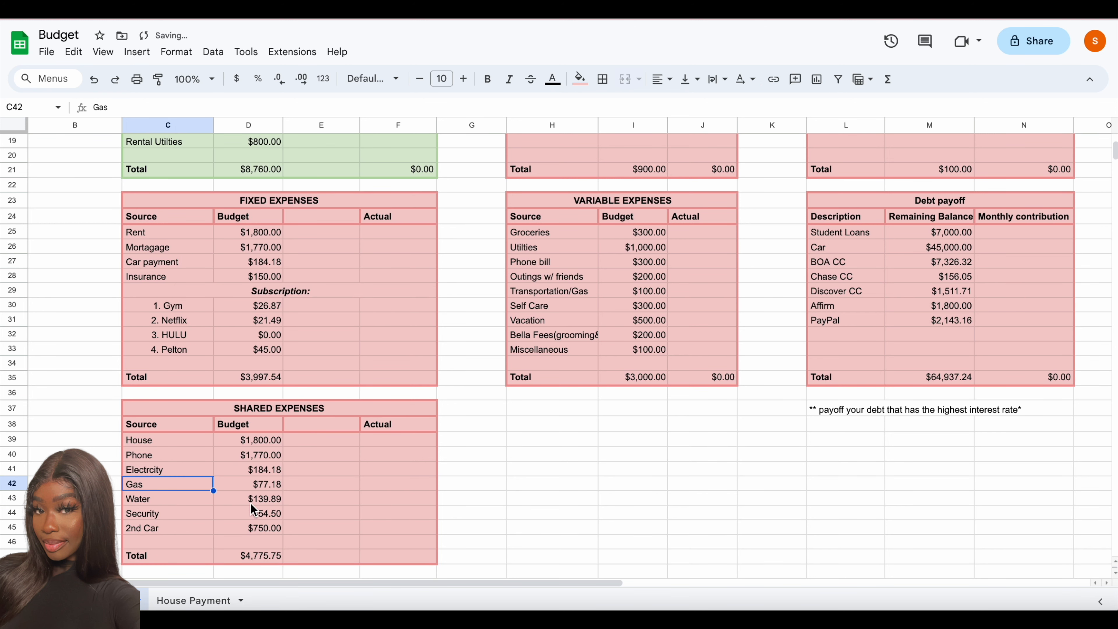
- Set the budget for Electrcity in the SHARED EXPENSES table to 252.12
{"action": "left_click", "coordinate": [268, 471]}
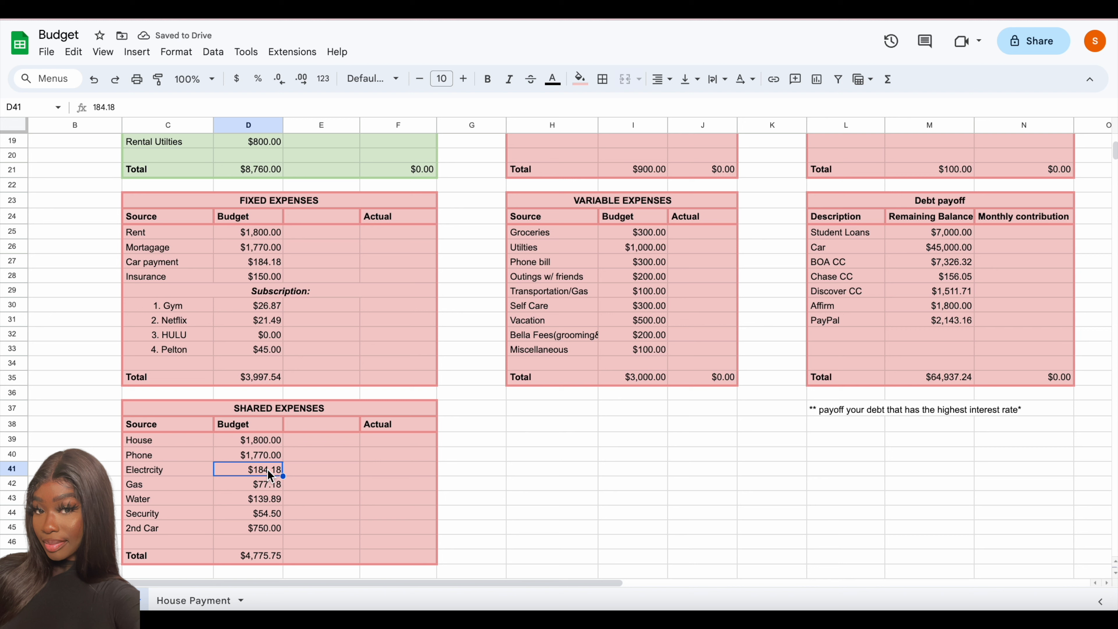
{"action": "type", "text": "25"}
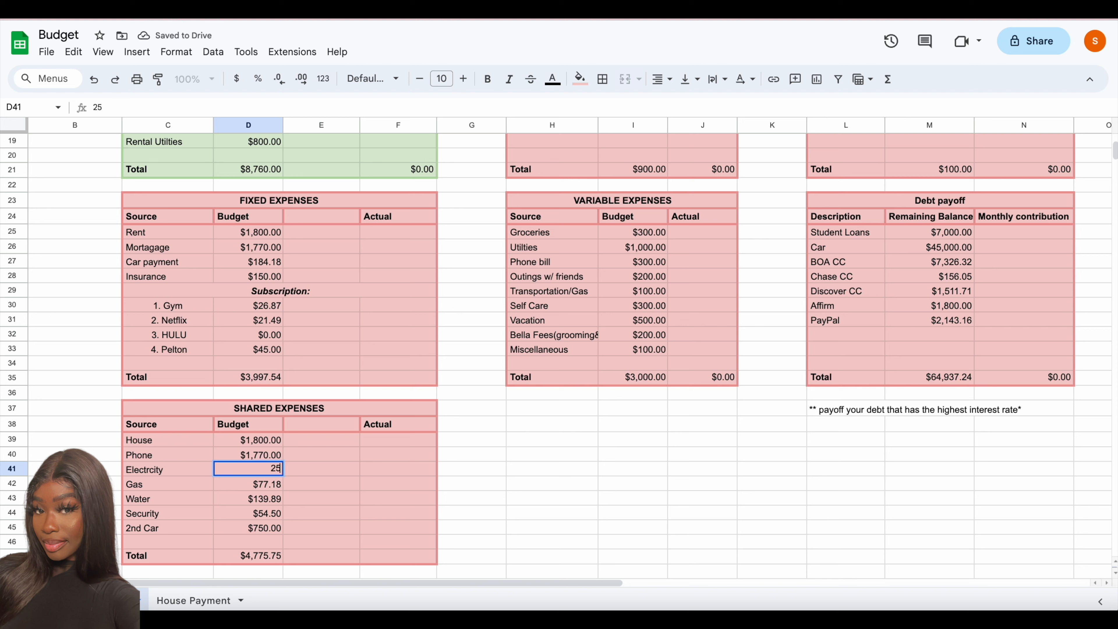
{"action": "type", "text": "2.12"}
{"action": "left_click", "coordinate": [269, 454]}
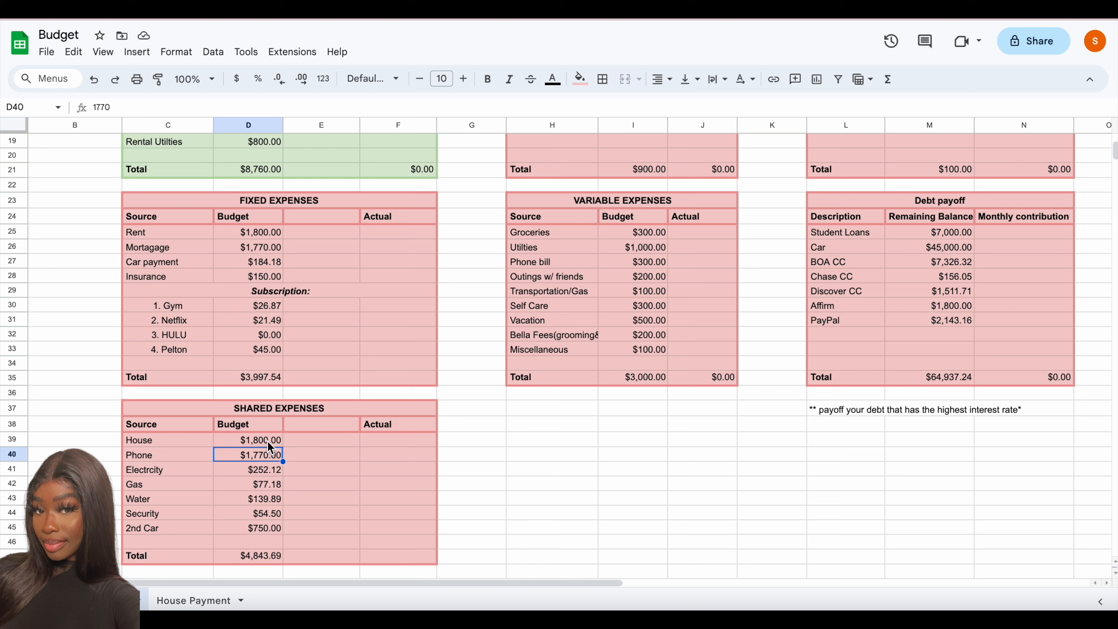
- Change the Budget column header in D38 of the SHARED EXPENSES table to "Amount"
{"action": "left_click", "coordinate": [264, 425]}
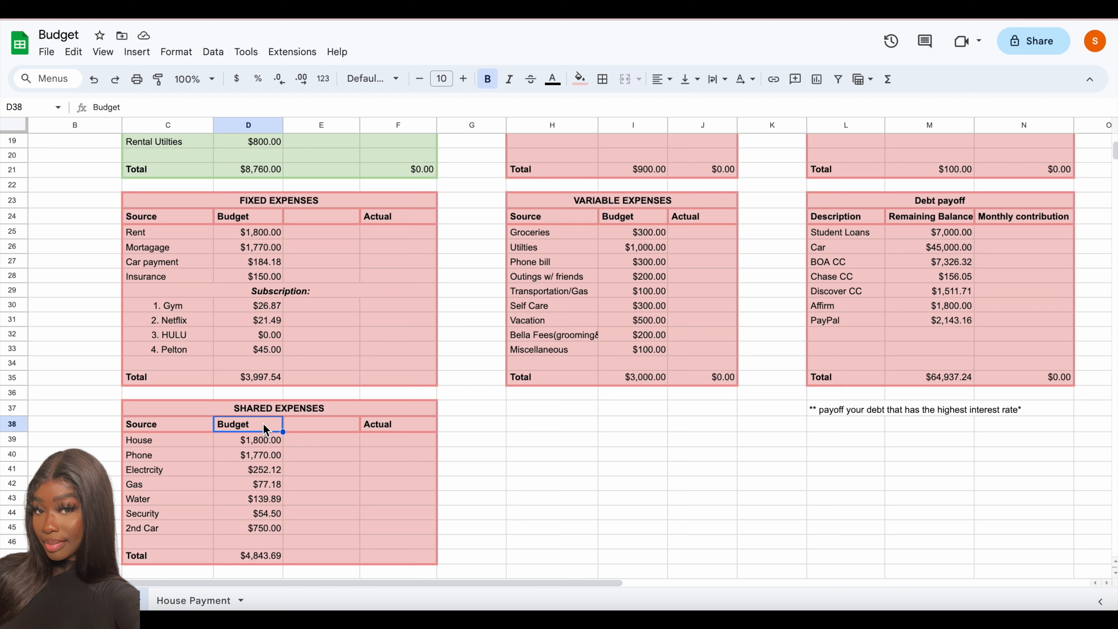
{"action": "key", "text": "BackSpace"}
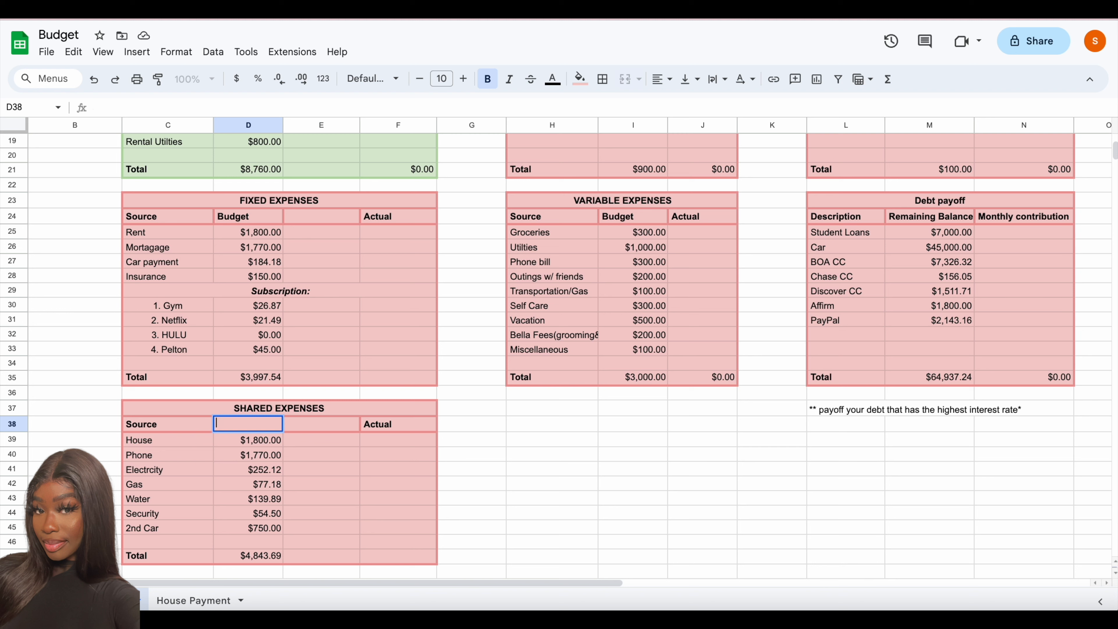
{"action": "type", "text": "Amout"}
{"action": "key", "text": "BackSpace"}
{"action": "type", "text": "un"}
{"action": "key", "text": "BackSpace"}
{"action": "key", "text": "BackSpace"}
{"action": "type", "text": "unt"}
{"action": "left_click", "coordinate": [406, 427]}
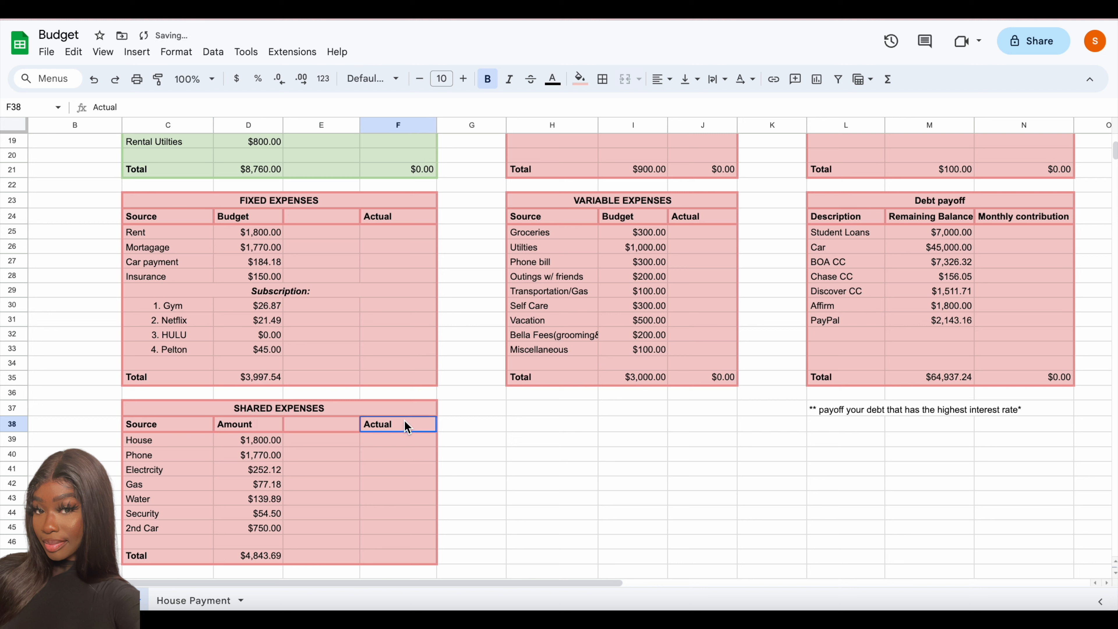
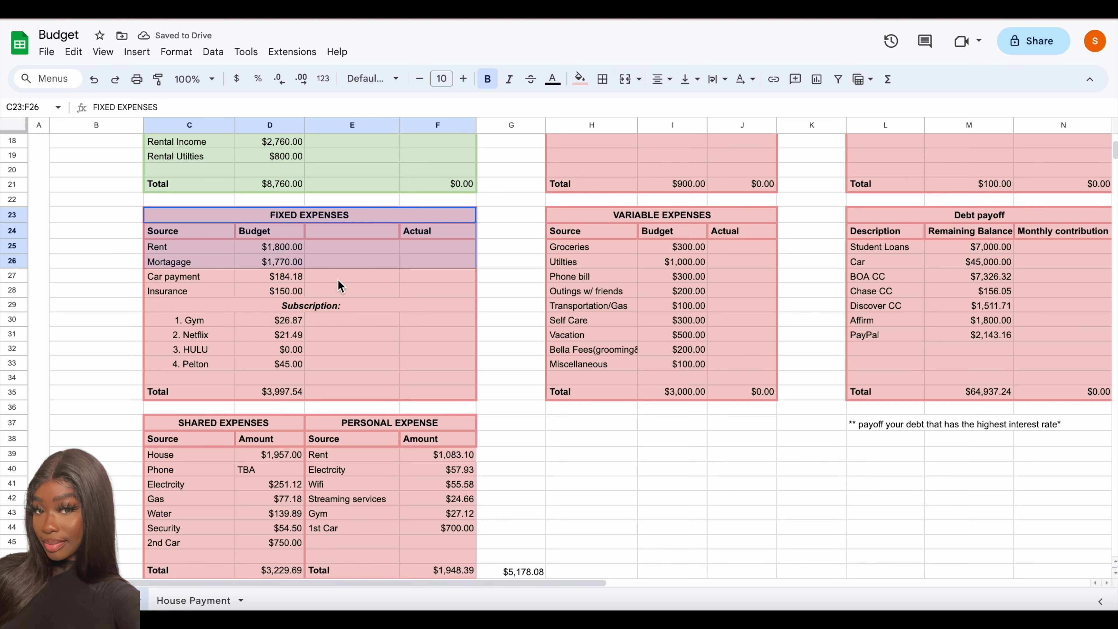
- Paste the copied SHARED EXPENSES and PERSONAL EXPENSE tables over the FIXED EXPENSES table at C23 and clear the leftover total in D35
{"action": "type", "text": "SHARED EXPENSES\t\tPERSONAL EXPENSE\t\t Source\tAmount\tSource\tAmount\t House\t$1,957.00\tRent\t$1,083.10\t Phone\tTBA\tElectrcity\t$57.93\t Electrcity\t$251.12\tWifi\t$55.58\t Gas\t$77.18\tStreaming services\t$24.66\t Water\t$139.89\tGym\t$27.12\t Security\t$54.50\t1st Car\t$700.00\t 2nd Car\t$750.00\t\t\t \t\t\t\t Total\t$3,229.69\tTotal\t$1,948.39\t$5,178.08"}
{"action": "right_click", "coordinate": [526, 125]}
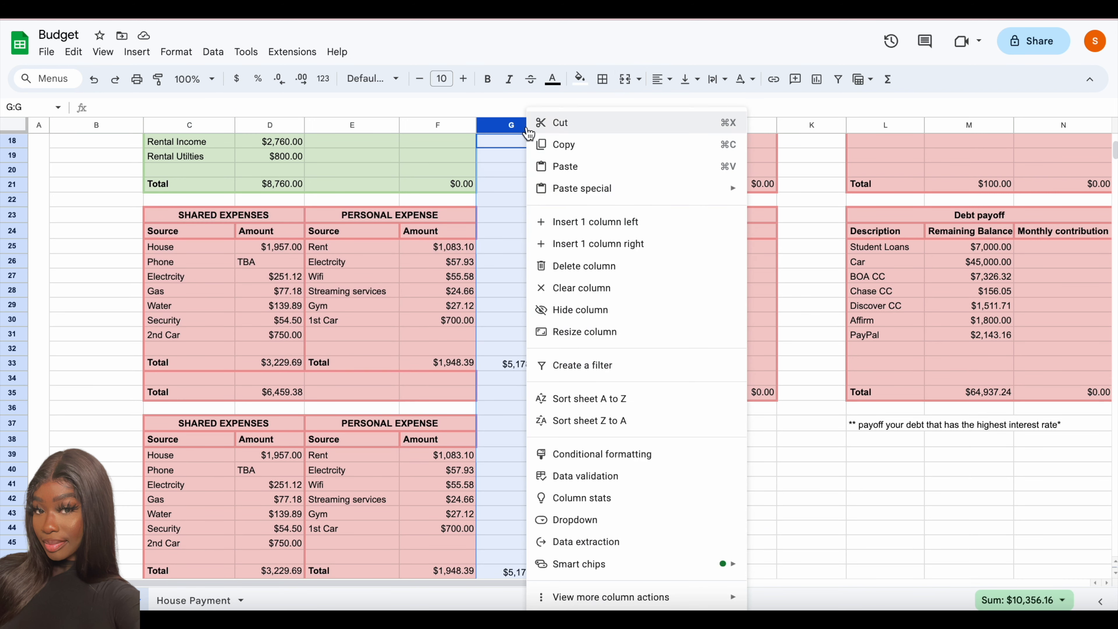
{"action": "key", "text": "Escape"}
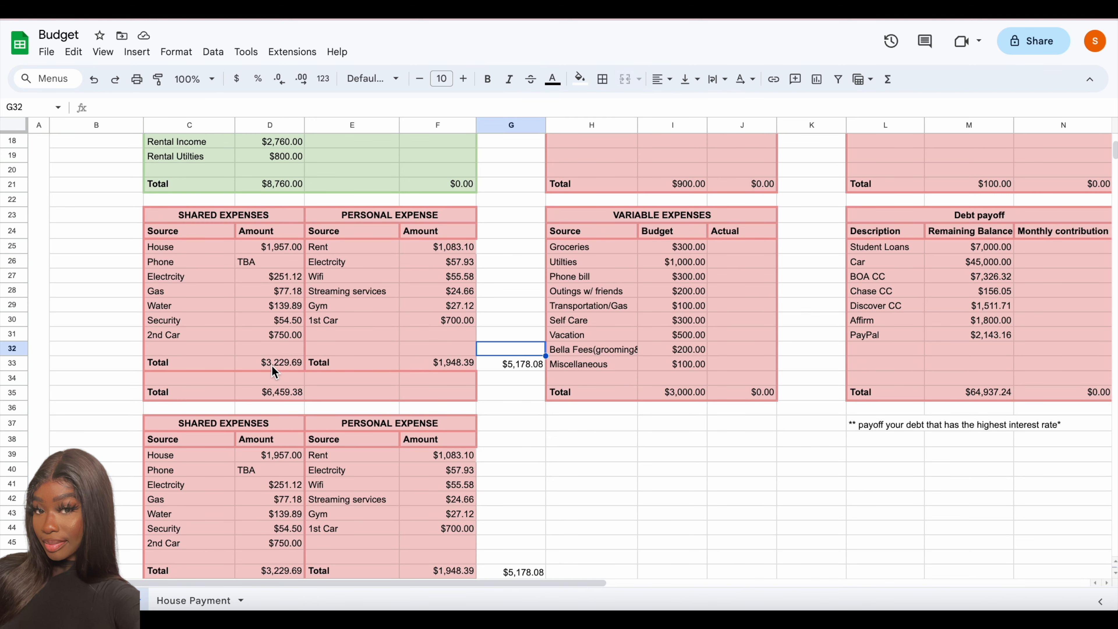
{"action": "left_click_drag", "start_coordinate": [271, 377], "coordinate": [438, 378]}
{"action": "key", "text": "ctrl+z"}
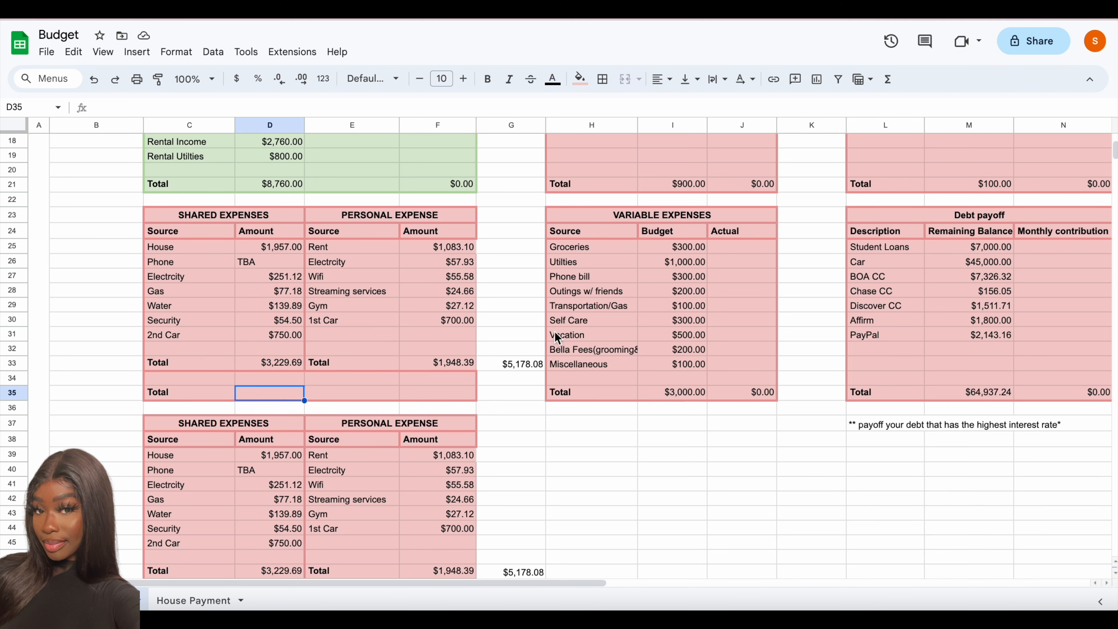
{"action": "key", "text": "ctrl+z"}
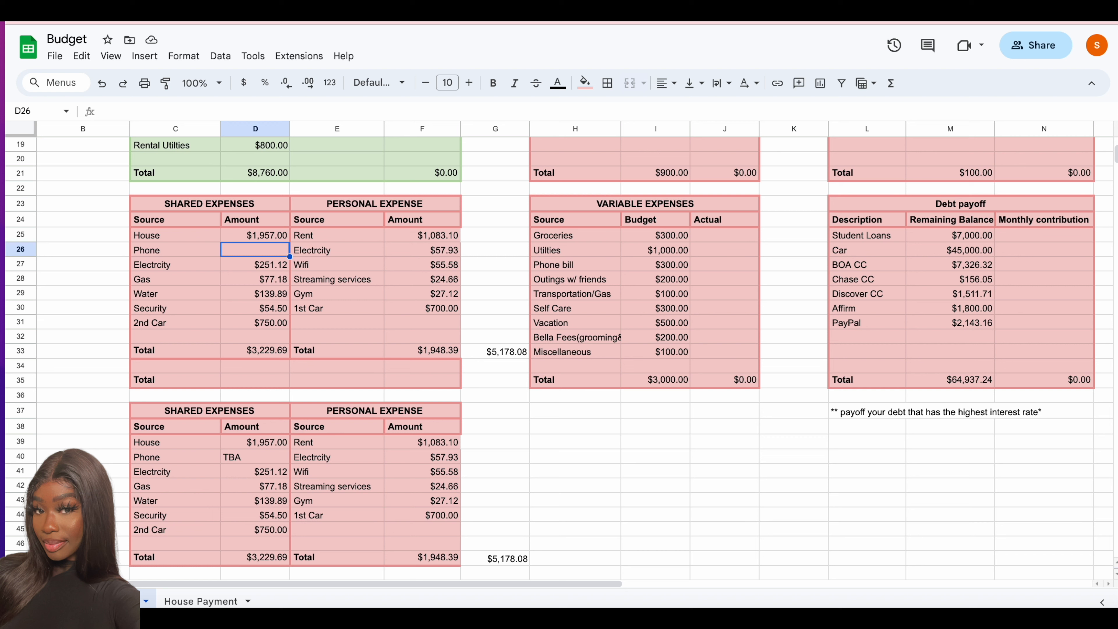
- Set the Phone amount in D26 of the upper SHARED EXPENSES table to 342.18
{"action": "type", "text": "3"}
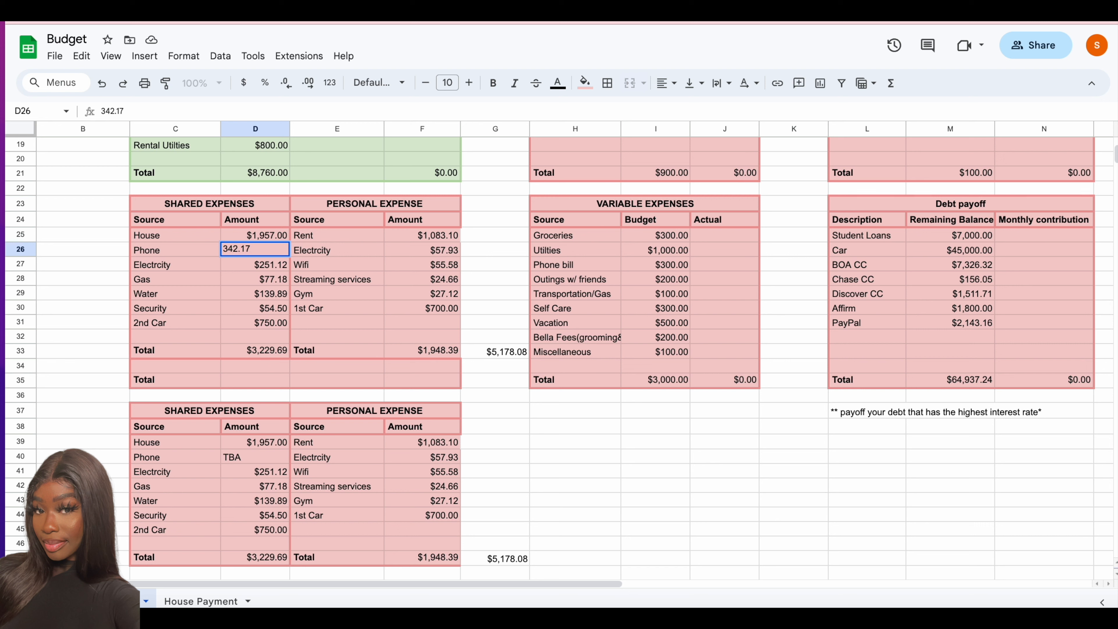
{"action": "type", "text": "42.18"}
{"action": "key", "text": "Return"}
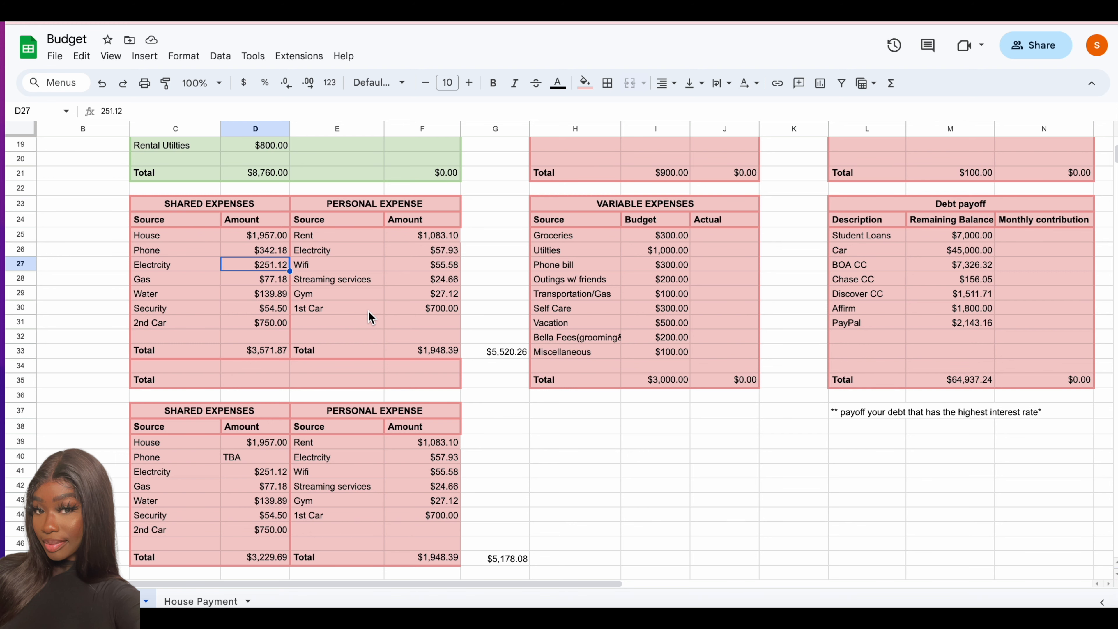
- In the INCOME table, set the expected Last Month's Rollover to 1725.85 and the expected Paycheck to 4796
{"action": "scroll", "coordinate": [369, 316], "scroll_direction": "down", "scroll_amount": 3}
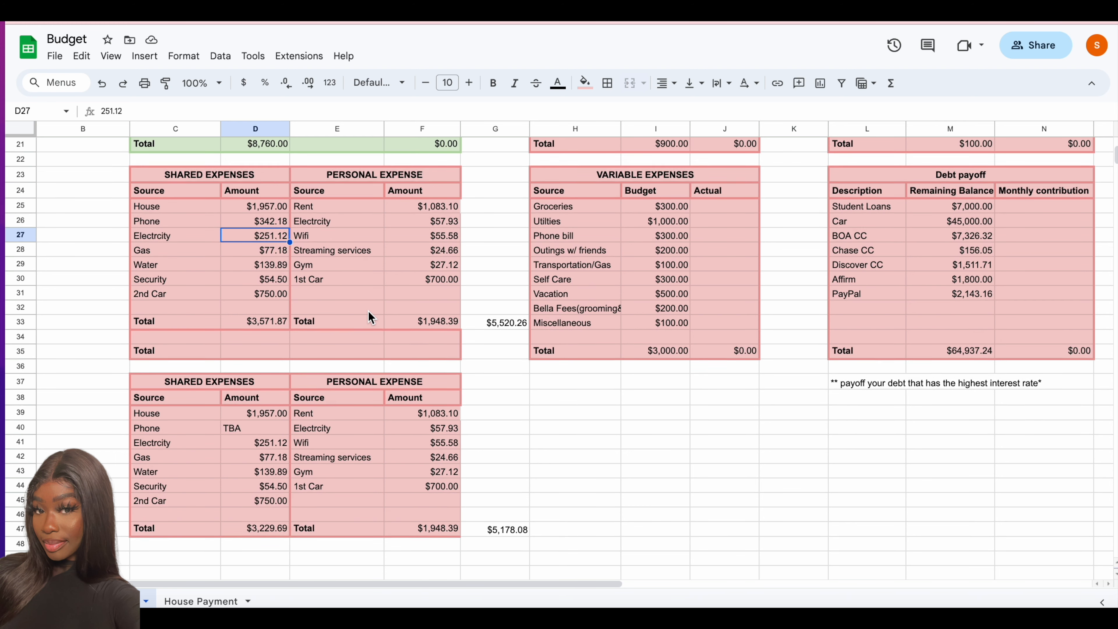
{"action": "scroll", "coordinate": [369, 316], "scroll_direction": "up", "scroll_amount": 3}
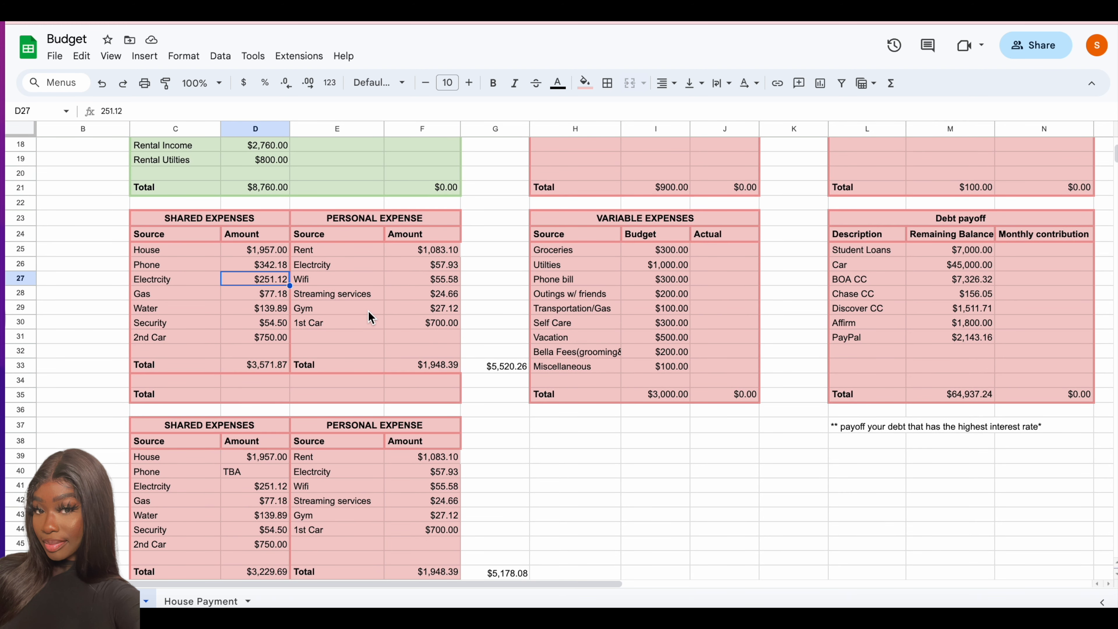
{"action": "scroll", "coordinate": [369, 317], "scroll_direction": "up", "scroll_amount": 5}
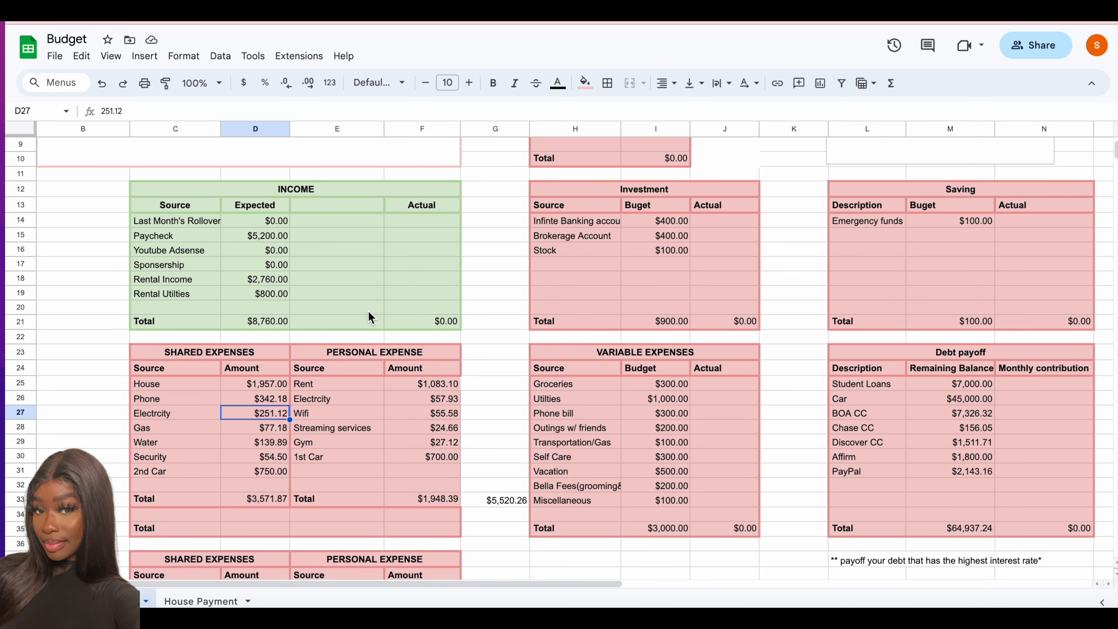
{"action": "scroll", "coordinate": [369, 315], "scroll_direction": "up", "scroll_amount": 1}
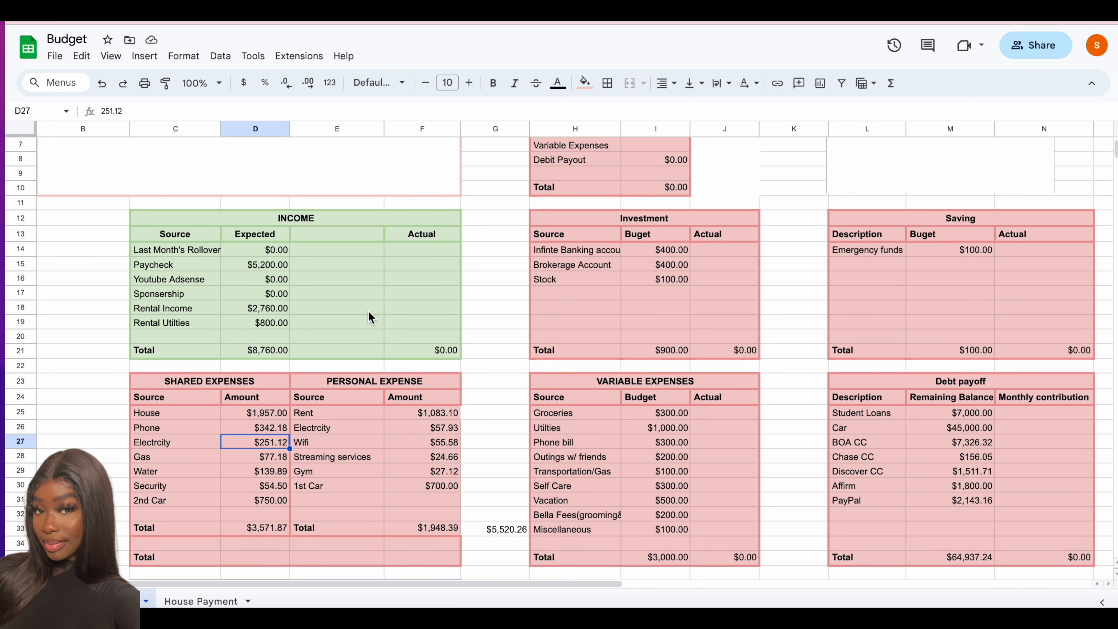
{"action": "left_click", "coordinate": [258, 250]}
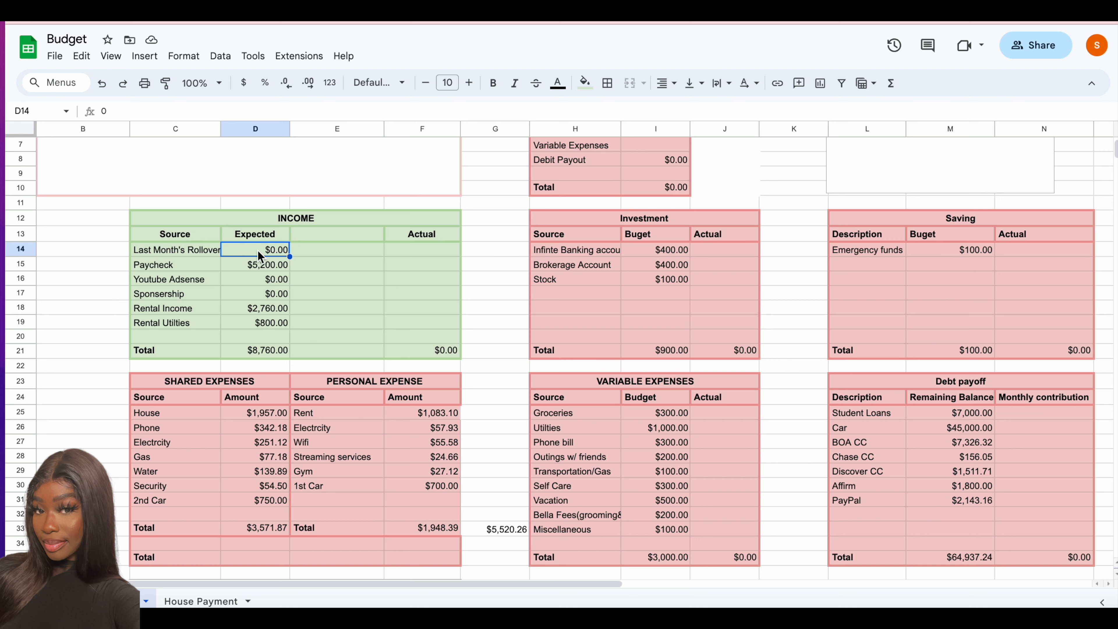
{"action": "type", "text": "1725.85"}
{"action": "key", "text": "Return"}
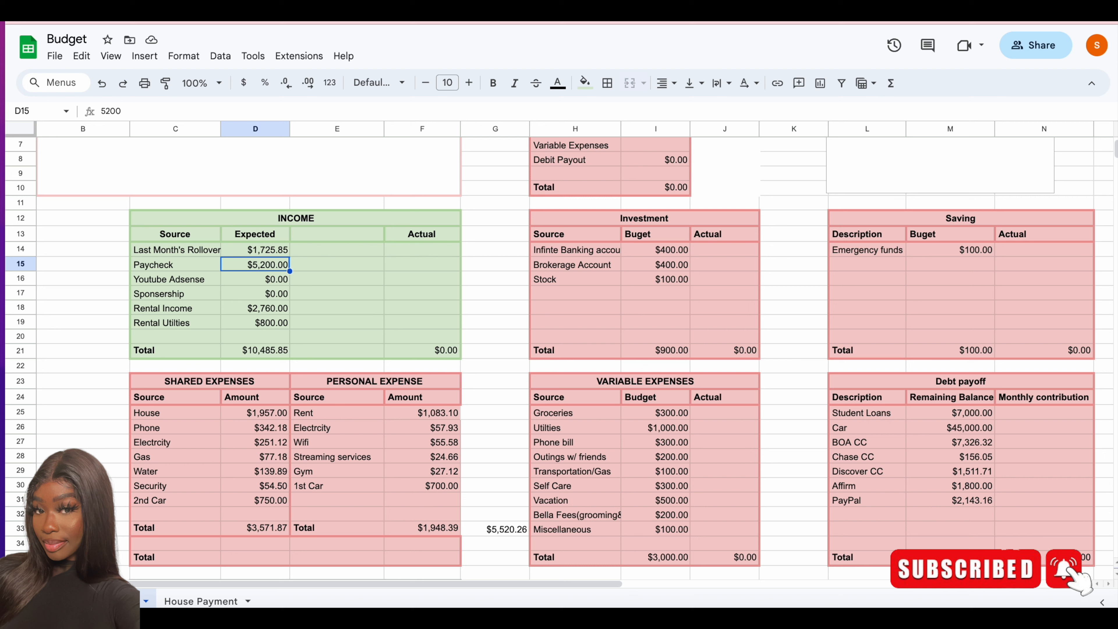
{"action": "type", "text": "4796"}
{"action": "key", "text": "Return"}
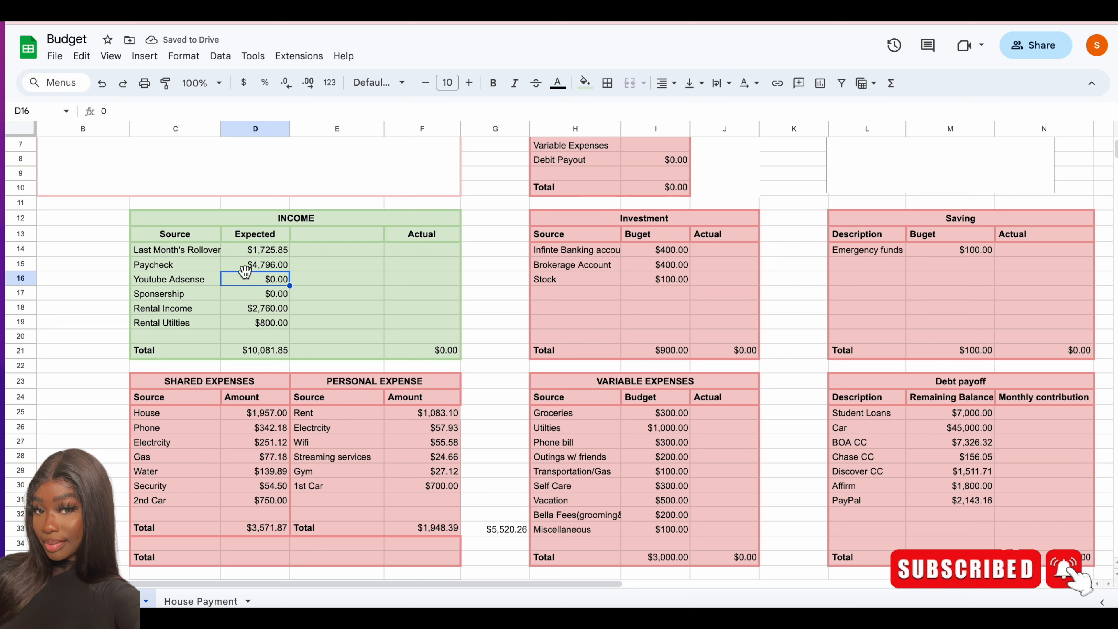
- Enter the formula =478+96 as the expected Rental Income in the INCOME table
{"action": "left_click", "coordinate": [266, 312]}
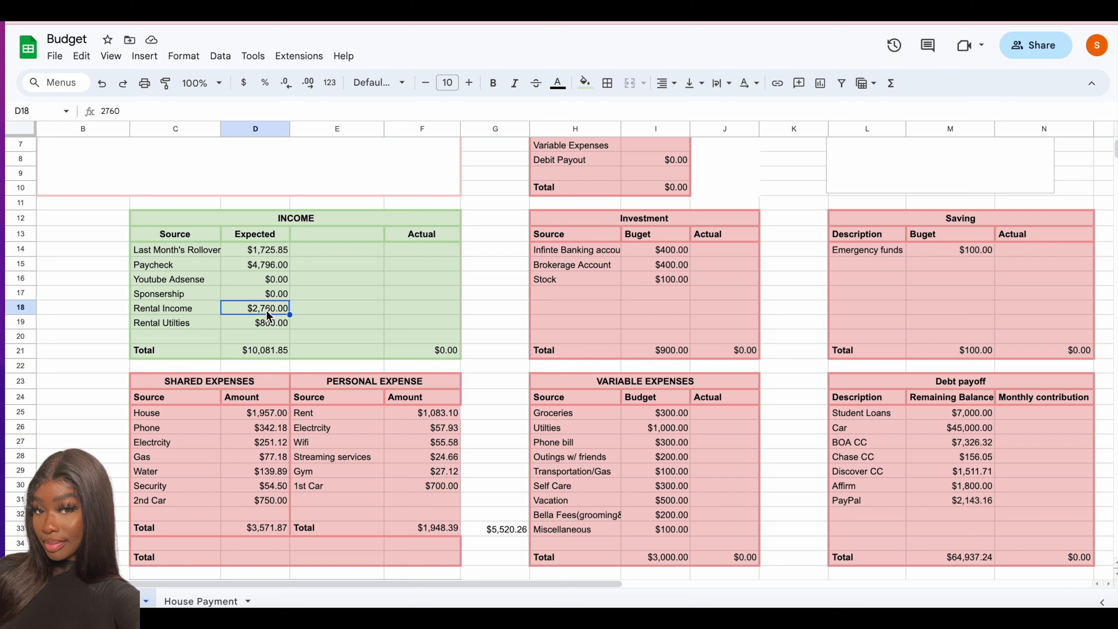
{"action": "type", "text": "=478+96"}
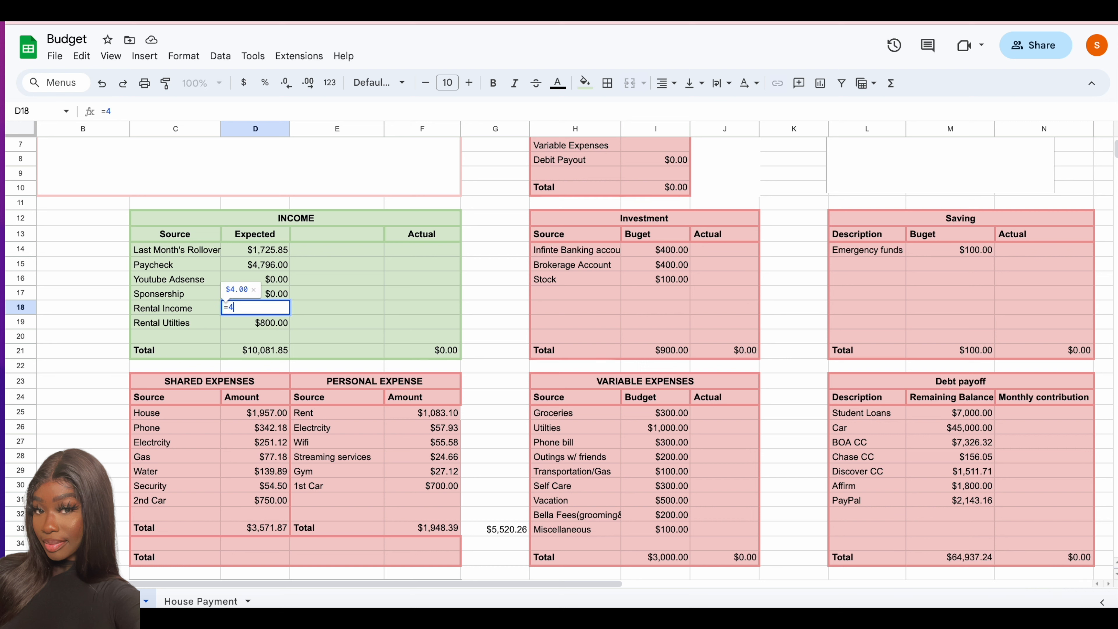
{"action": "key", "text": "Return"}
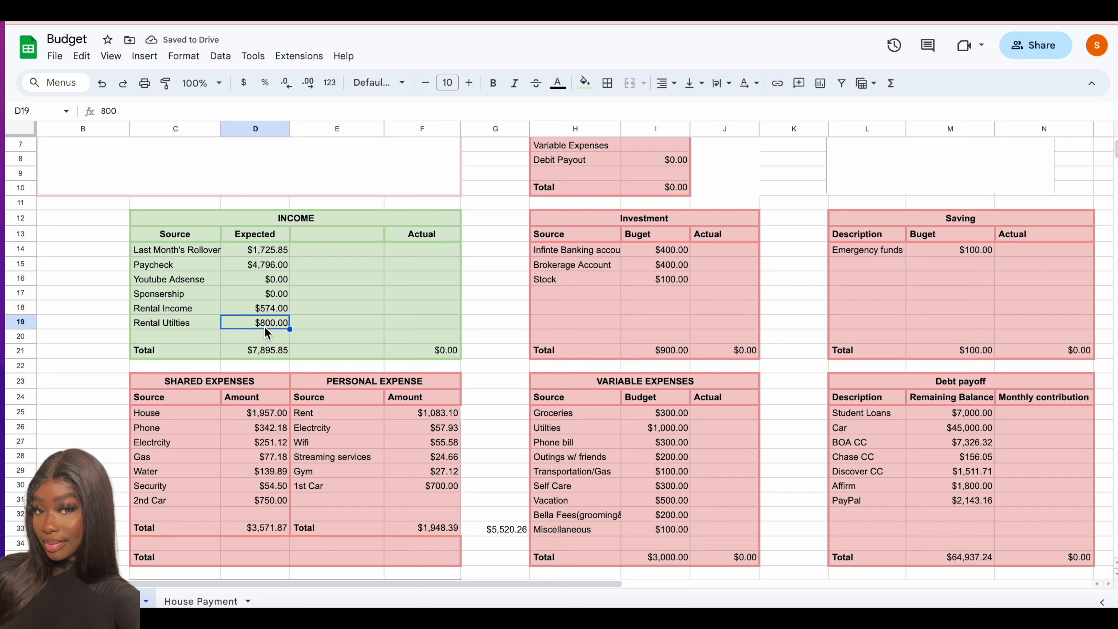
- Clear the Rental Utilties name and amount and the Actual column header from the INCOME table
{"action": "key", "text": "Left"}
{"action": "key", "text": "Delete"}
{"action": "key", "text": "Right"}
{"action": "key", "text": "Delete"}
{"action": "key", "text": "Right"}
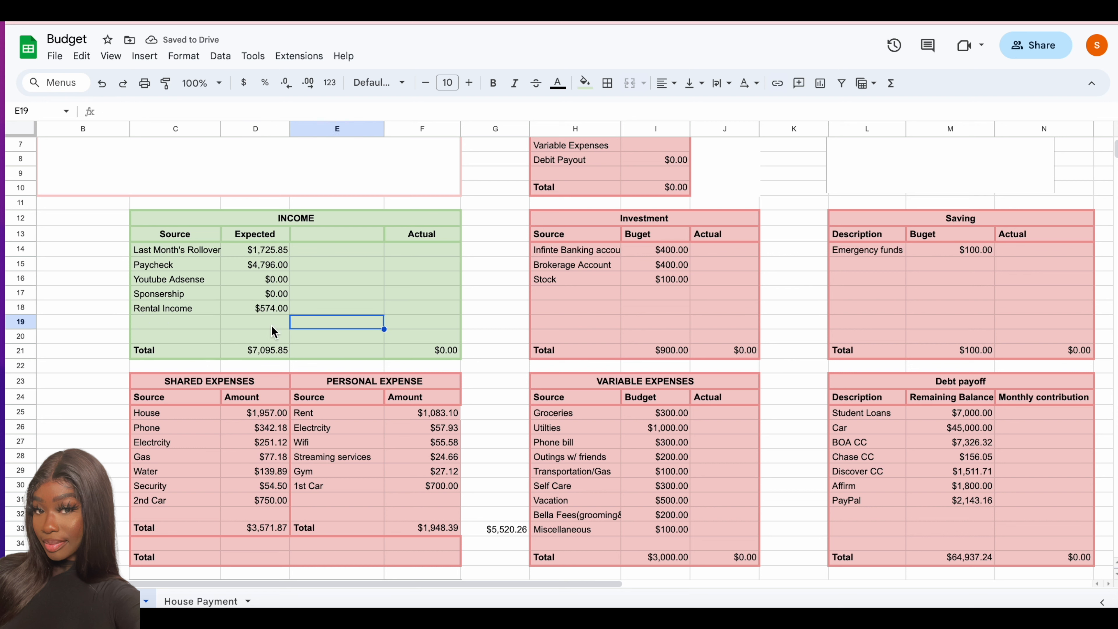
{"action": "left_click", "coordinate": [402, 238]}
{"action": "key", "text": "Delete"}
- Add the note "* 2 month worth" beside the Paycheck amount in E15
{"action": "left_click", "coordinate": [357, 268]}
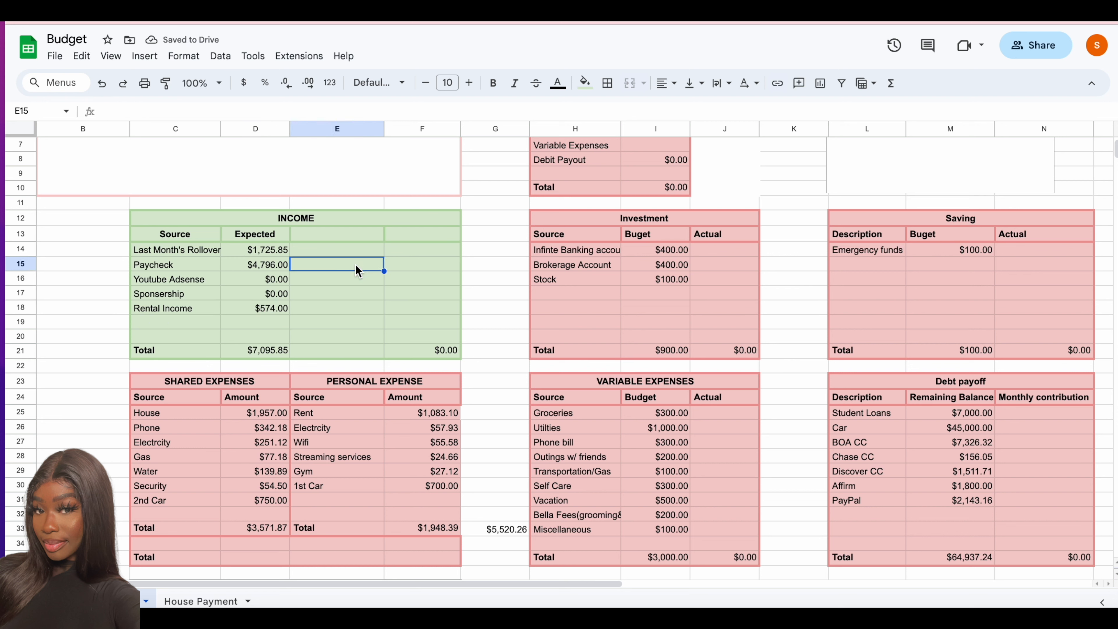
{"action": "type", "text": "* 2month worth"}
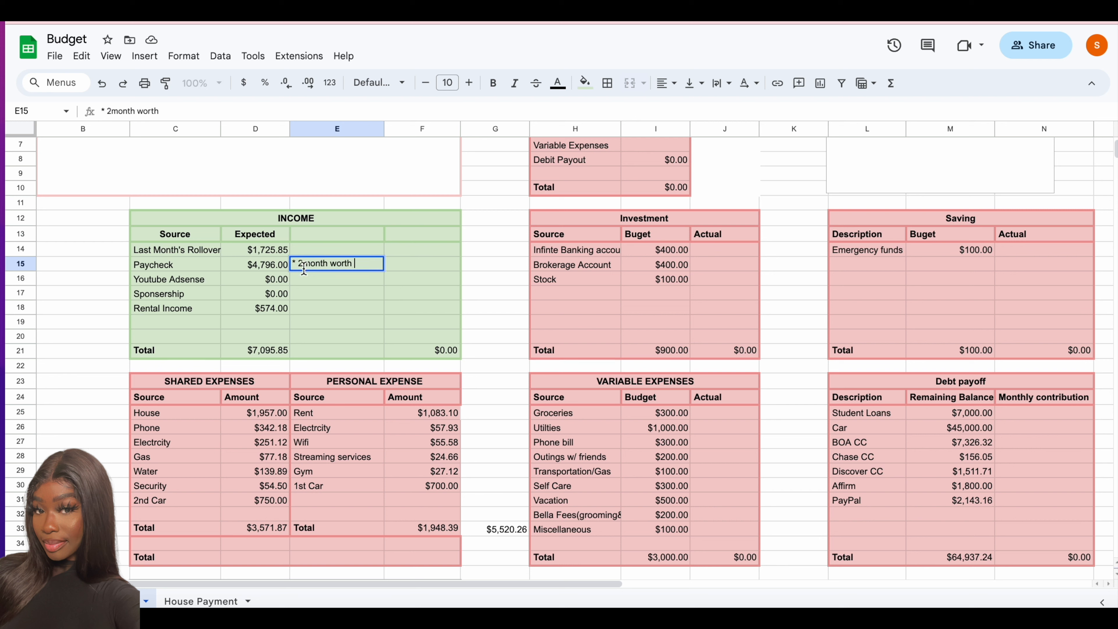
{"action": "left_click", "coordinate": [303, 264]}
- In the Investment table, set the Brokerage Account budget to 250 and replace Stock with "VUL account" budgeted at 250
{"action": "left_click", "coordinate": [669, 250]}
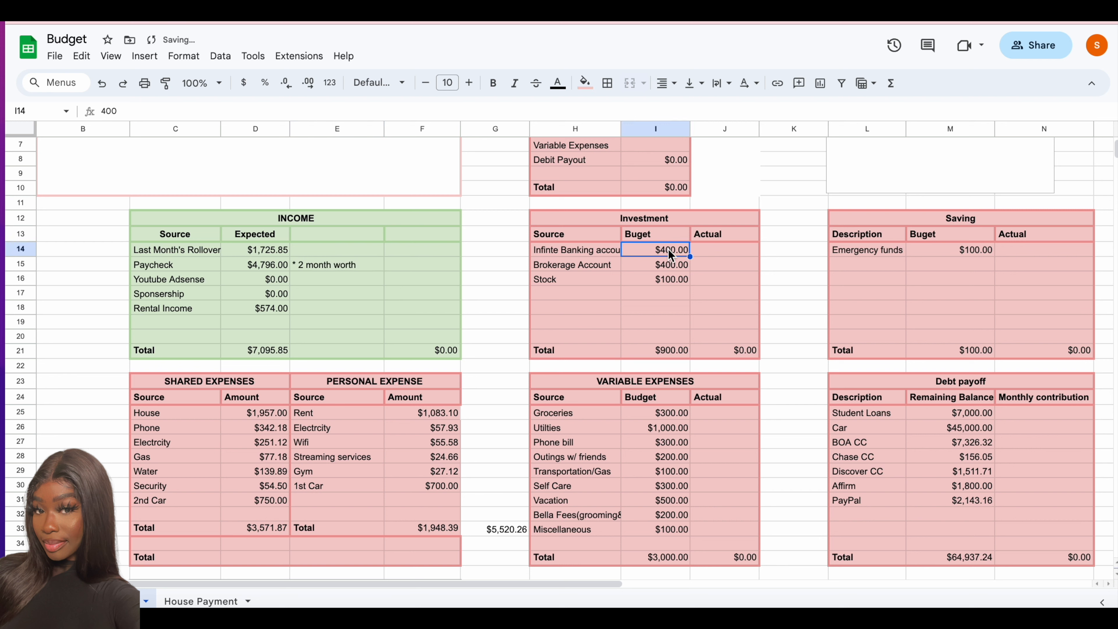
{"action": "left_click", "coordinate": [666, 264]}
{"action": "type", "text": "250"}
{"action": "left_click", "coordinate": [668, 280]}
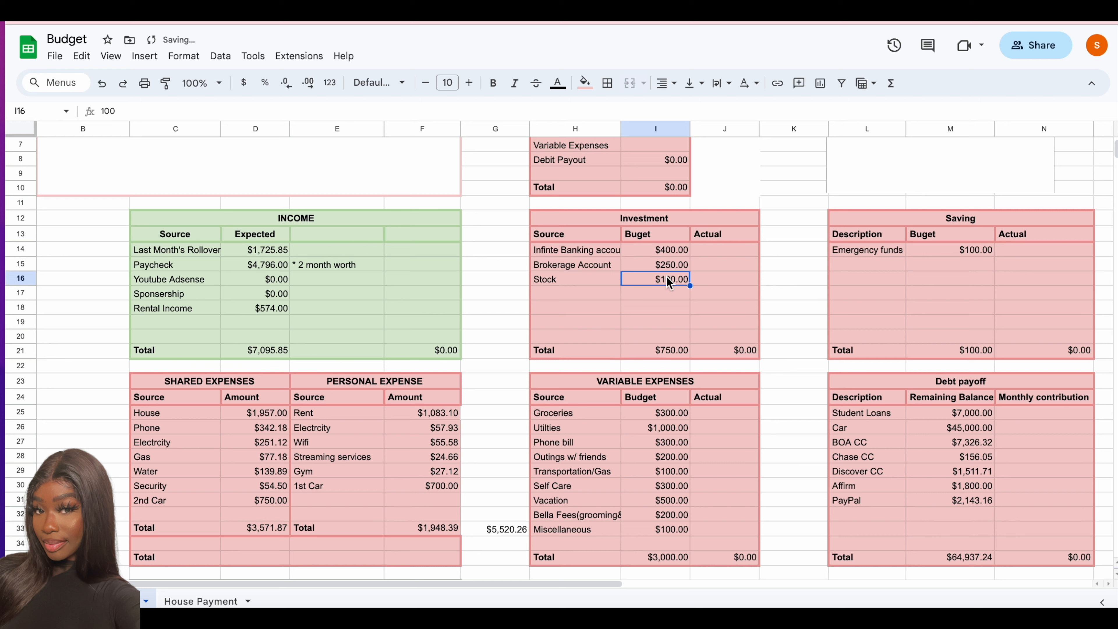
{"action": "key", "text": "Left"}
{"action": "type", "text": "VUL acoount"}
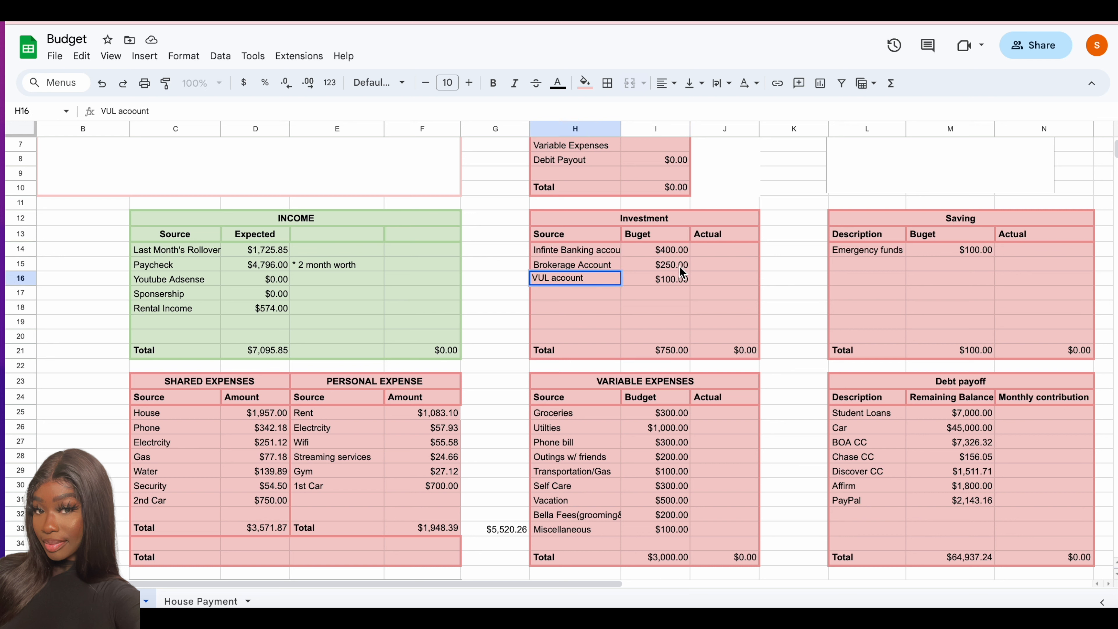
{"action": "key", "text": "Tab"}
{"action": "type", "text": "250"}
{"action": "key", "text": "Return"}
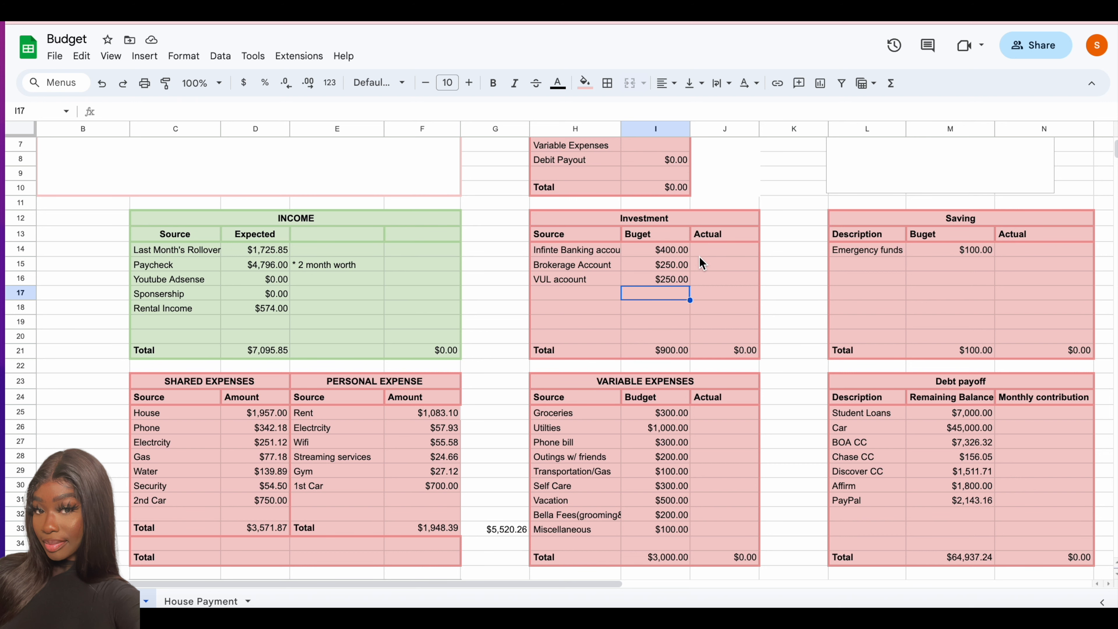
- In the VARIABLE EXPENSES table, rename Utilties to "Shopping" and Phone bill to "nails"
{"action": "scroll", "coordinate": [700, 260], "scroll_direction": "down", "scroll_amount": 1}
{"action": "left_click", "coordinate": [575, 396]}
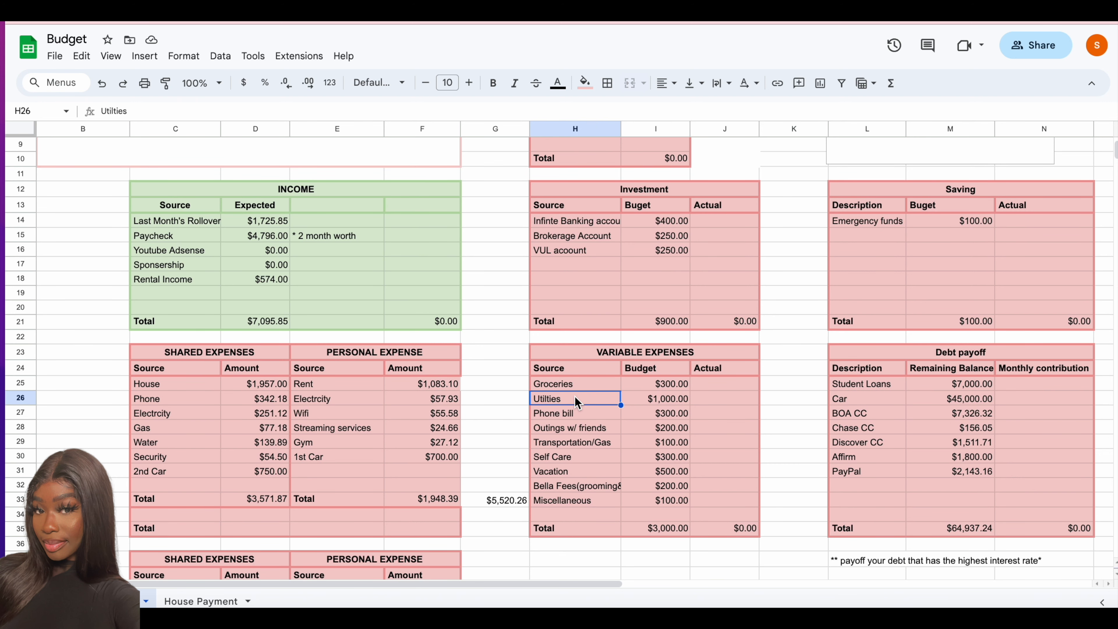
{"action": "type", "text": "Shopping"}
{"action": "key", "text": "Return"}
{"action": "type", "text": "nails"}
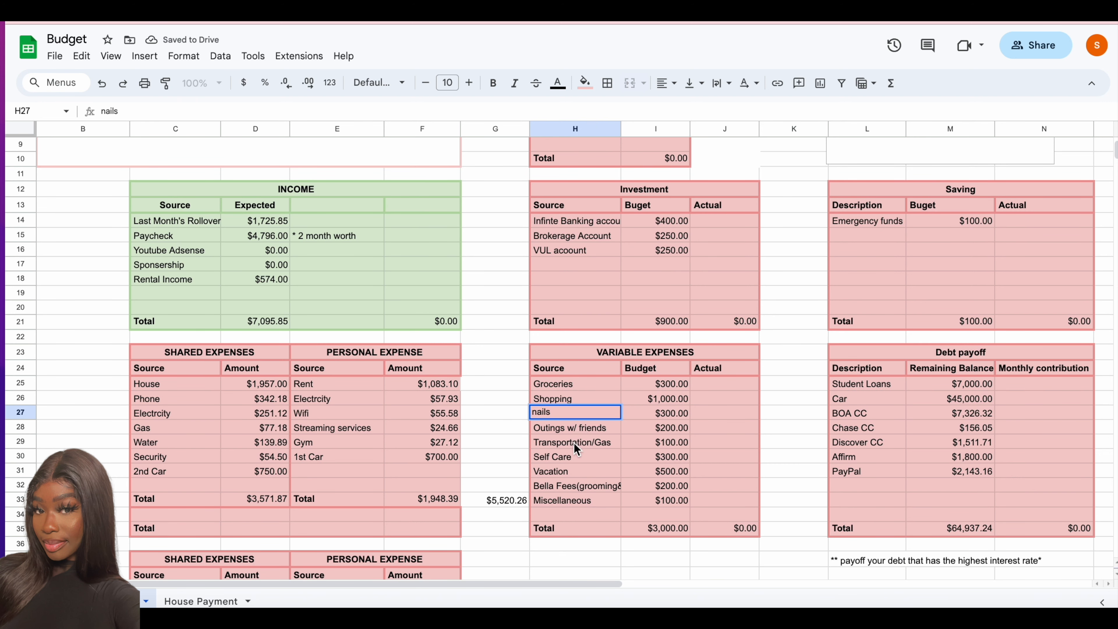
- Rename the Bella Fees source in H32 of the VARIABLE EXPENSES table to "Dog"
{"action": "left_click", "coordinate": [574, 443]}
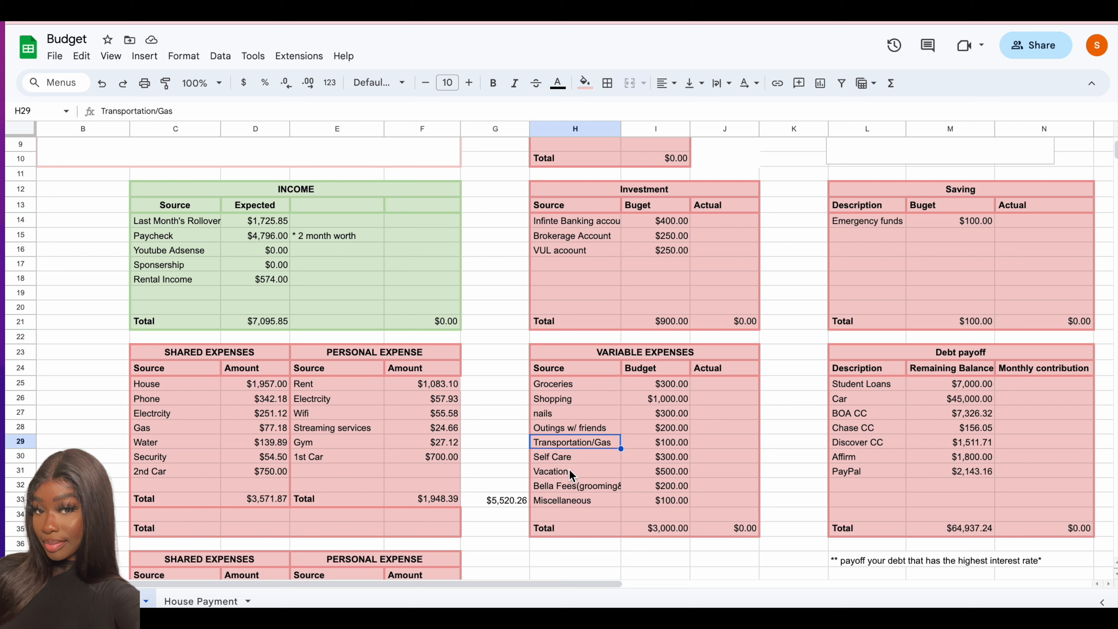
{"action": "left_click", "coordinate": [571, 485]}
{"action": "type", "text": "Dog"}
{"action": "left_click", "coordinate": [654, 486]}
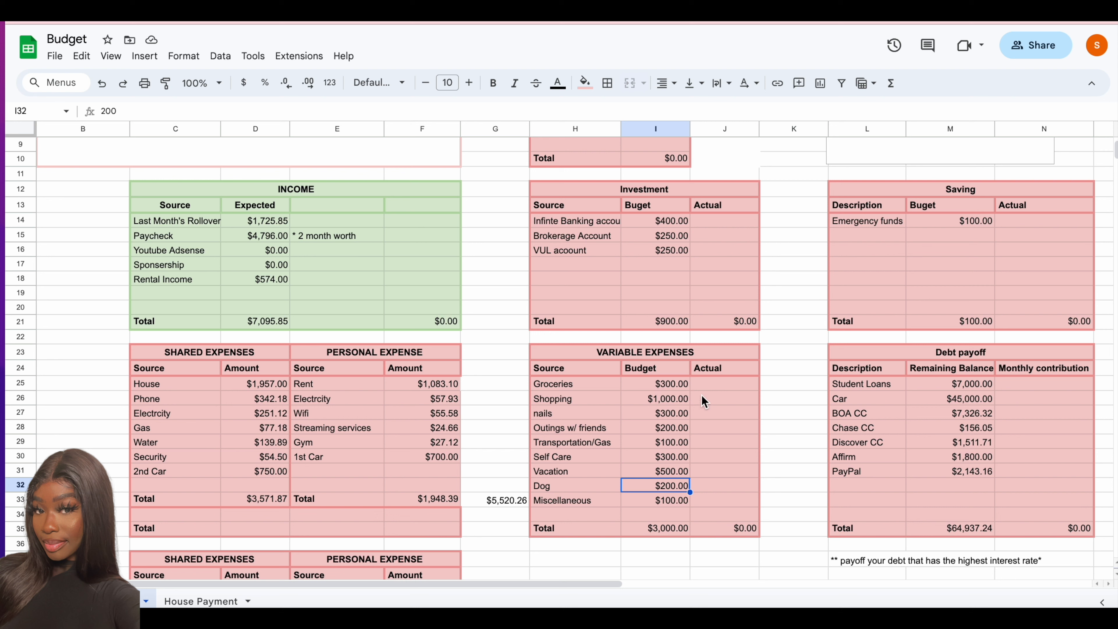
- Set the Emergency funds budget in the Saving table to 300
{"action": "left_click", "coordinate": [964, 221]}
{"action": "type", "text": "300"}
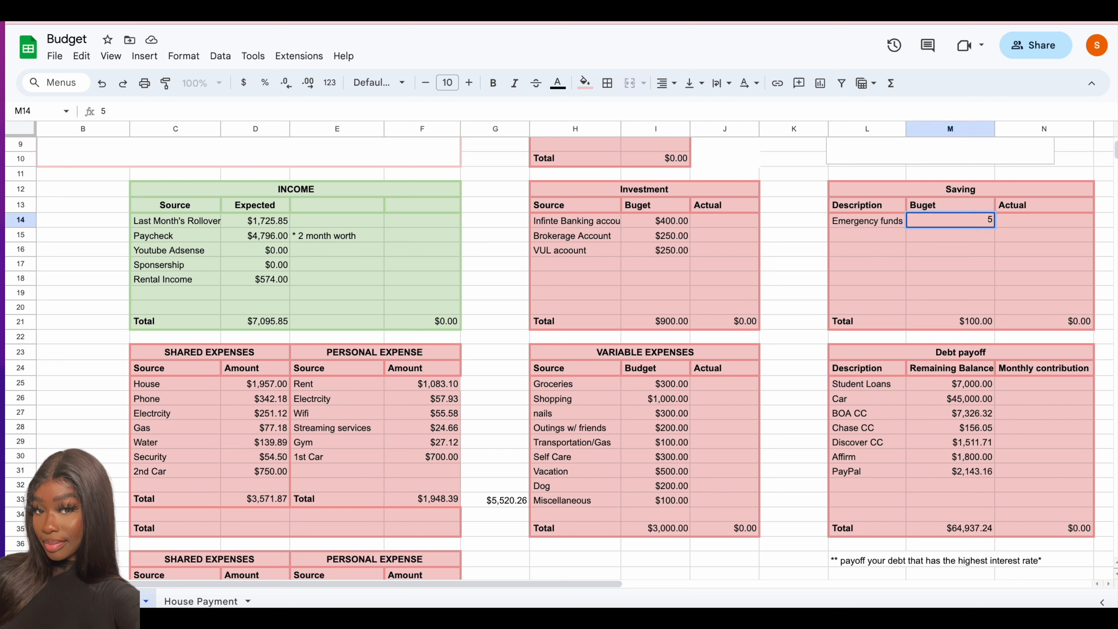
{"action": "key", "text": "Return"}
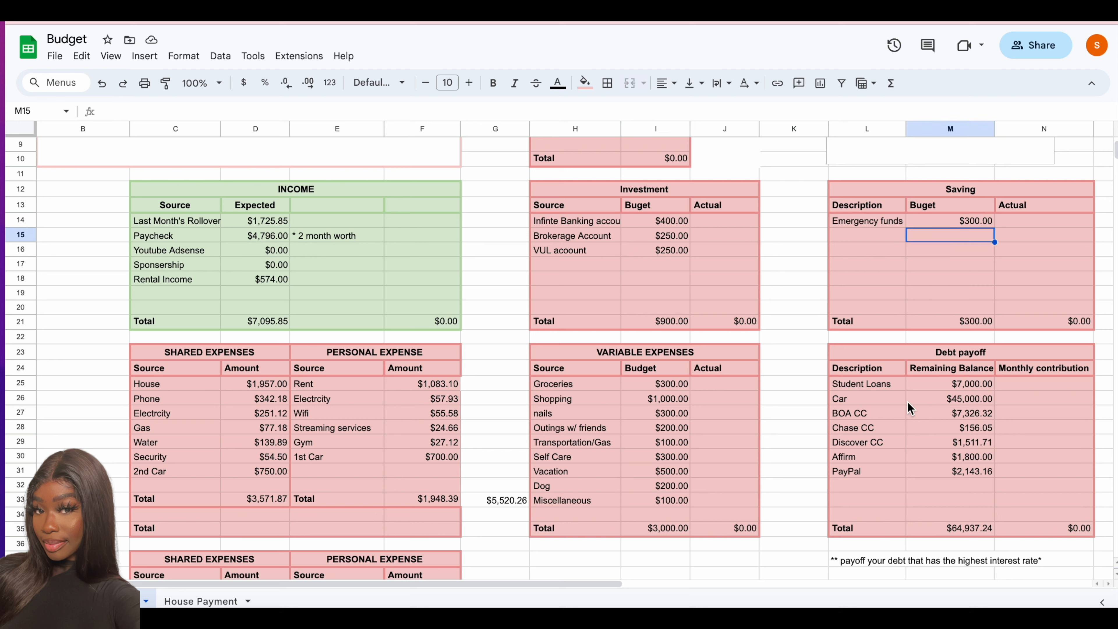
- Clear the Car description and its remaining balance from the Debt payoff table
{"action": "left_click", "coordinate": [877, 401]}
{"action": "key", "text": "Delete"}
{"action": "left_click", "coordinate": [951, 400]}
{"action": "key", "text": "Delete"}
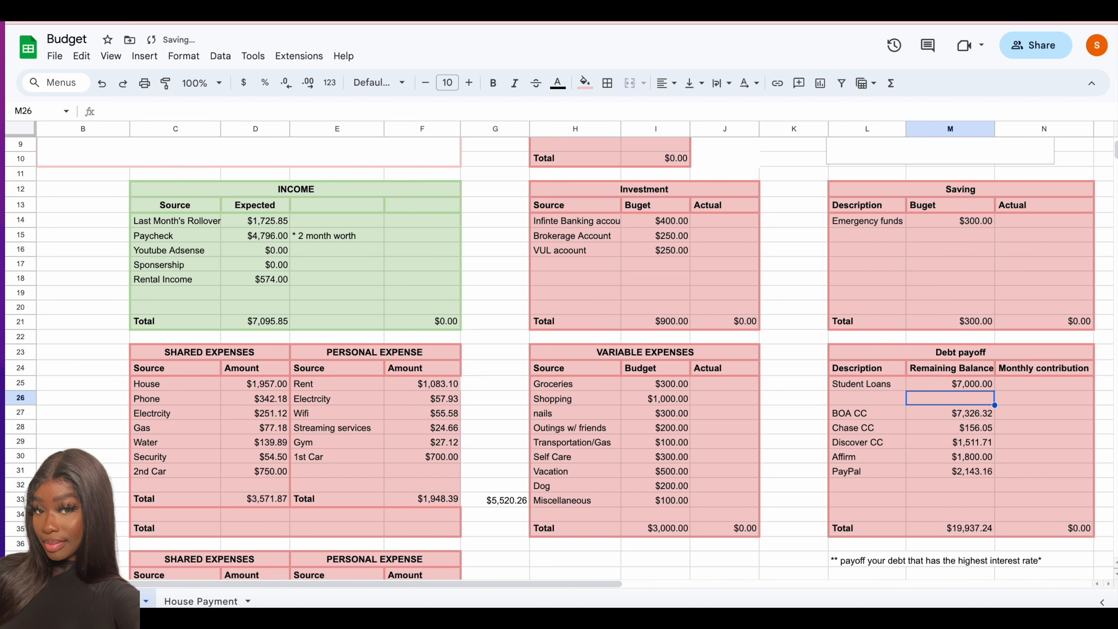
- Copy the BOA CC through PayPal debts and balances up one row to L26, and clear the duplicate PayPal entry in row 31
{"action": "left_click_drag", "start_coordinate": [863, 414], "coordinate": [957, 468]}
{"action": "right_click", "coordinate": [957, 468]}
{"action": "left_click", "coordinate": [793, 66]}
{"action": "right_click", "coordinate": [887, 400]}
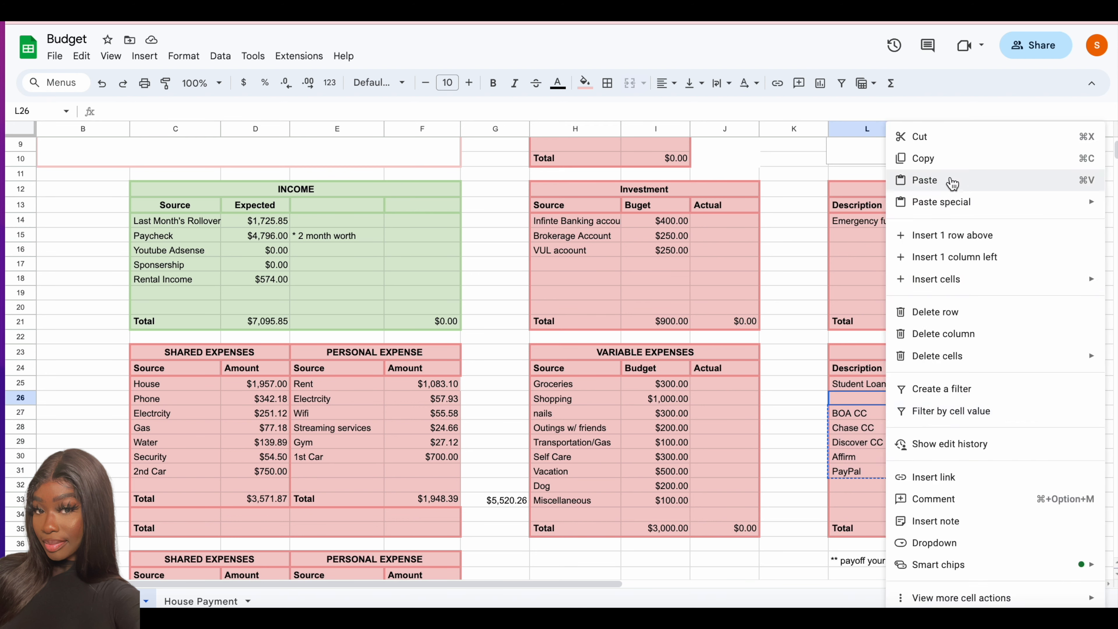
{"action": "left_click", "coordinate": [951, 180]}
{"action": "left_click", "coordinate": [880, 471]}
{"action": "key", "text": "Delete"}
{"action": "left_click", "coordinate": [947, 471]}
{"action": "key", "text": "Delete"}
- Set the remaining balance for BOA CC in the Debt payoff table to 5,889.89
{"action": "left_click", "coordinate": [963, 400]}
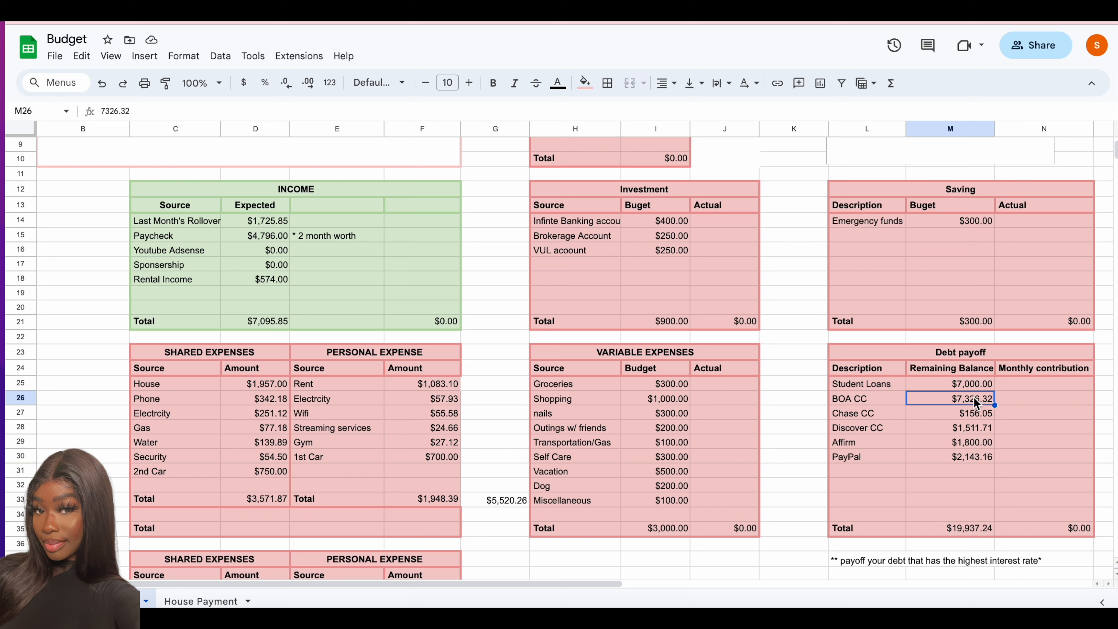
{"action": "type", "text": "5,8"}
{"action": "type", "text": "89.89"}
{"action": "key", "text": "Return"}
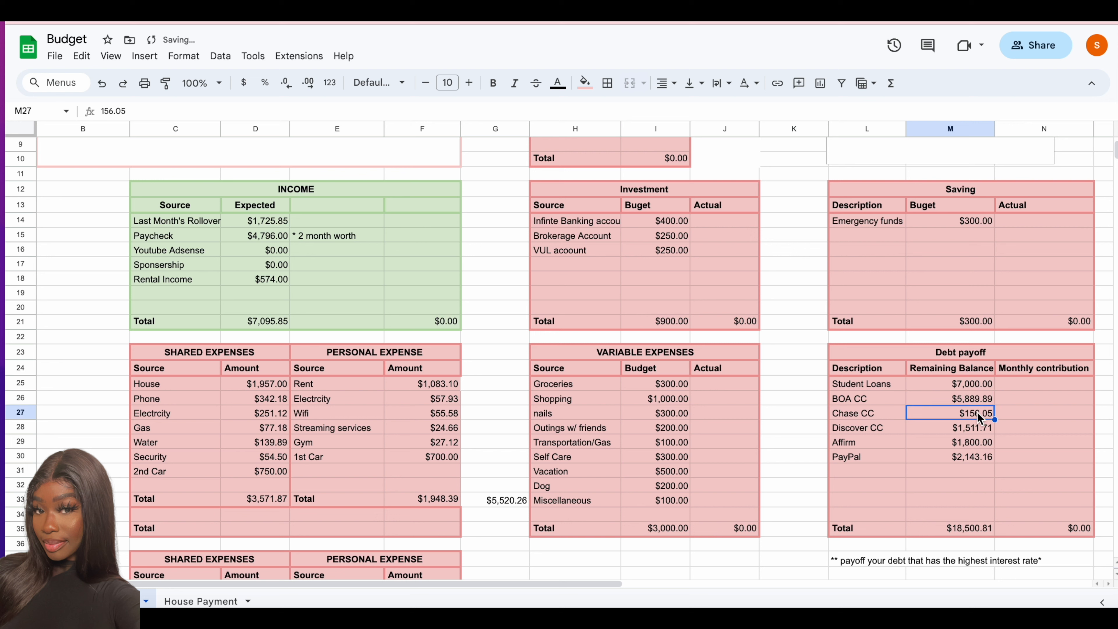
- Set the Debt payoff remaining balances for Chase CC to 2000 and for Discover CC to 6021.33
{"action": "type", "text": "2000"}
{"action": "key", "text": "Return"}
{"action": "type", "text": "6021.33"}
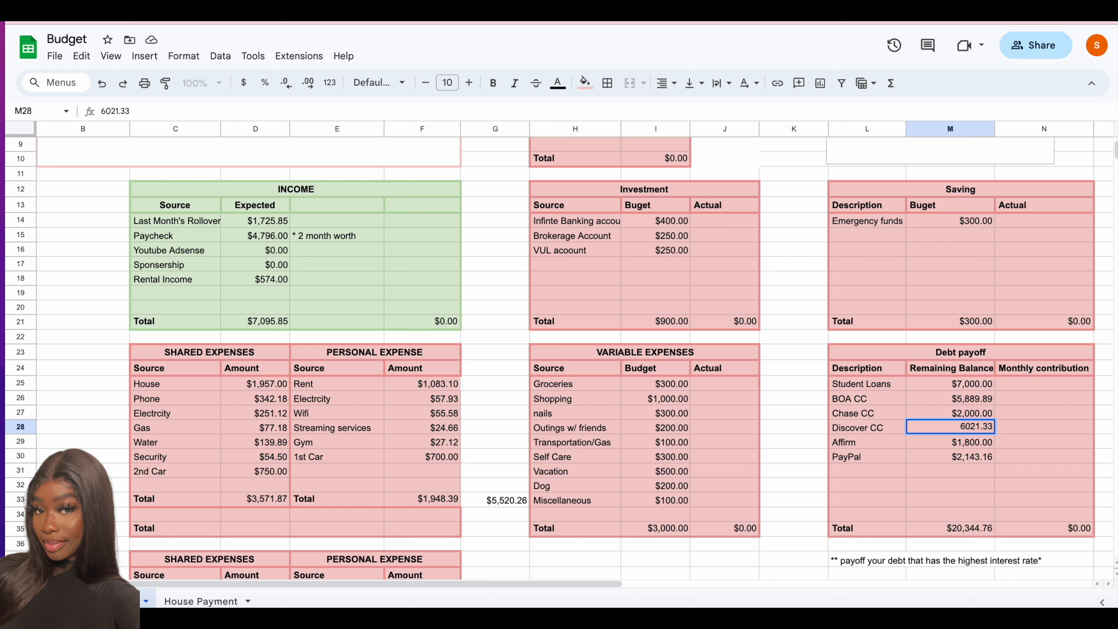
{"action": "left_click", "coordinate": [967, 441]}
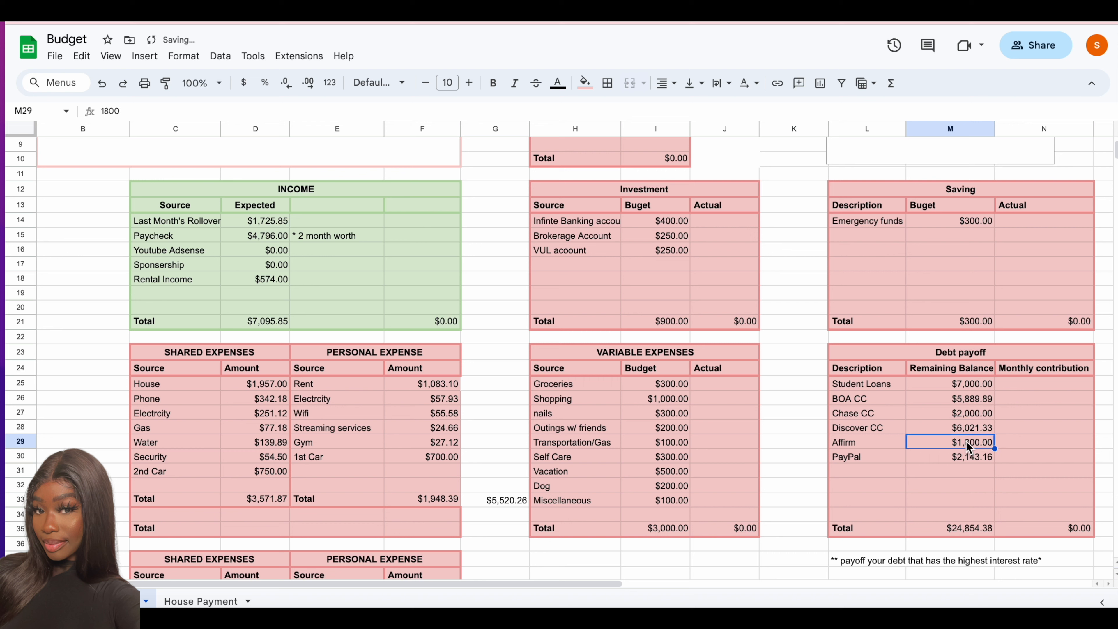
- Set PayPal's remaining balance in the Debt payoff table to 2724.68 and add an AMEX debt with a balance of 100
{"action": "left_click", "coordinate": [971, 457]}
{"action": "type", "text": "2724.68"}
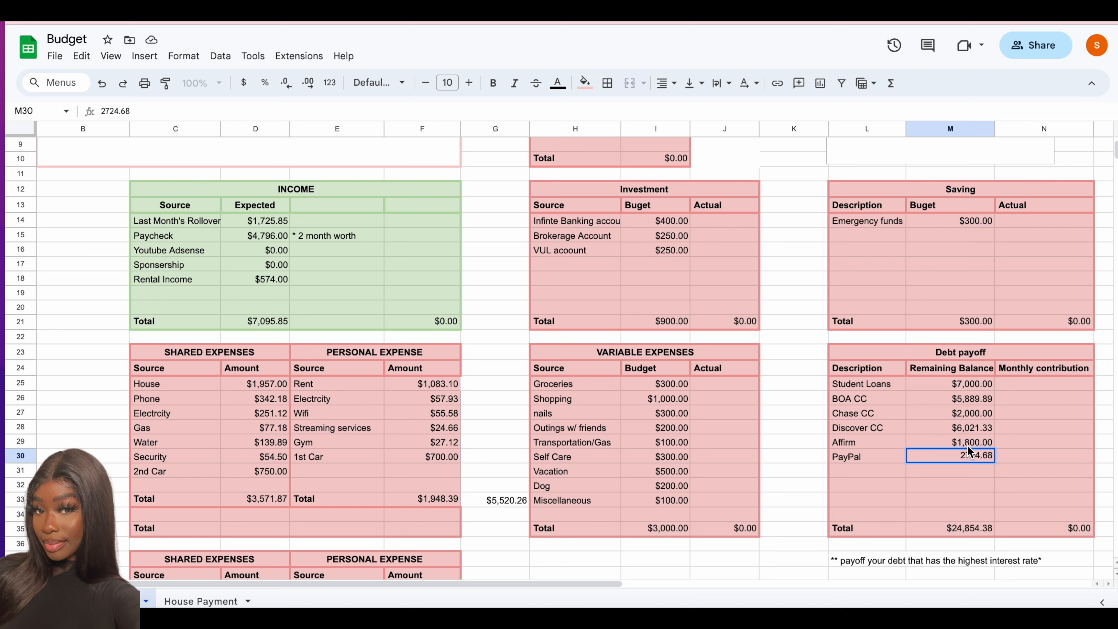
{"action": "left_click", "coordinate": [867, 470]}
{"action": "type", "text": "AMEX"}
{"action": "left_click", "coordinate": [960, 469]}
{"action": "type", "text": "100"}
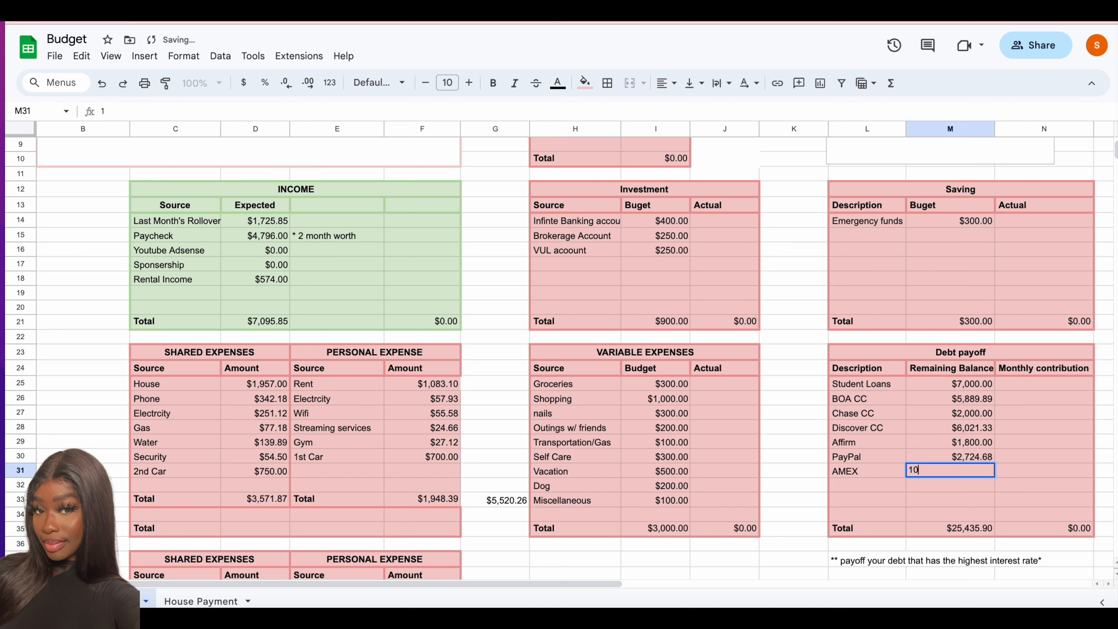
{"action": "key", "text": "Return"}
- Set Affirm's remaining balance to 918 and its monthly contribution to 45.93 in the Debt payoff table
{"action": "left_click", "coordinate": [979, 440]}
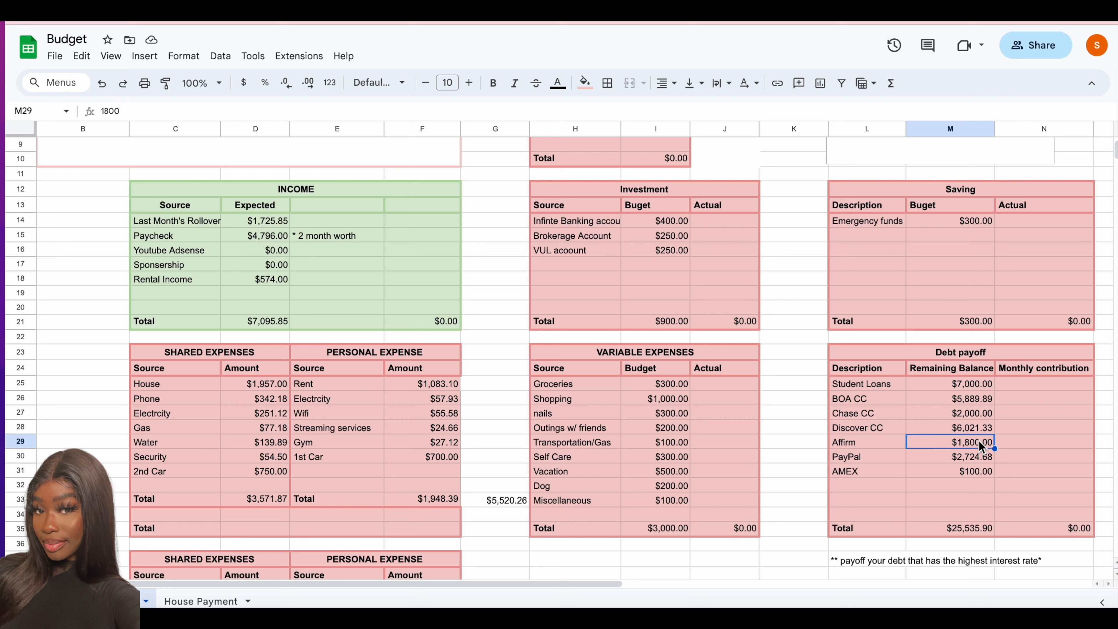
{"action": "type", "text": "918"}
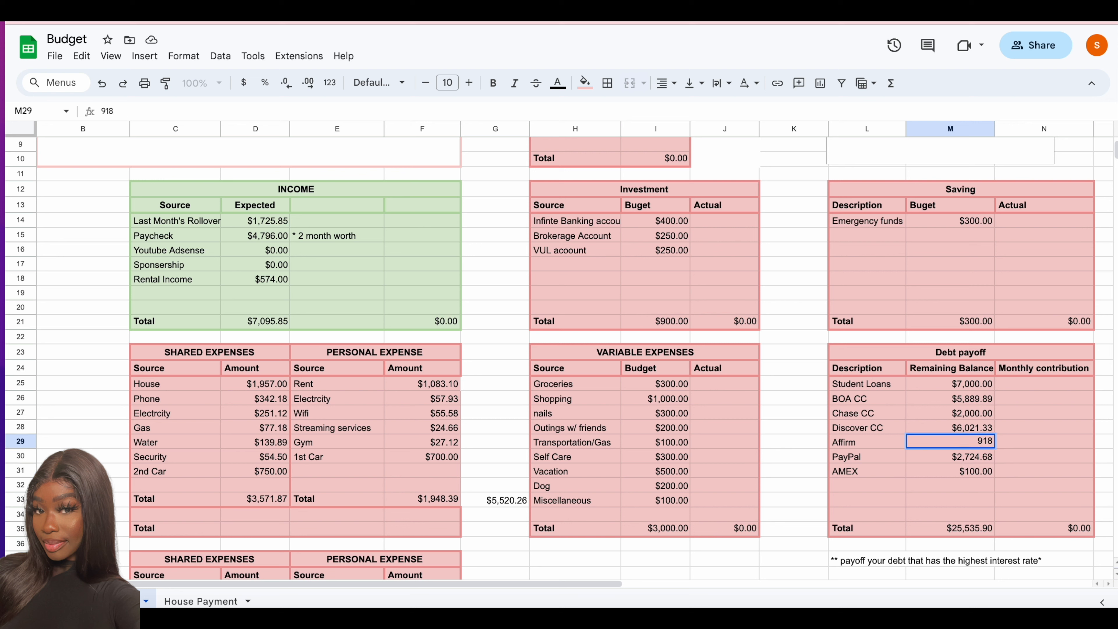
{"action": "left_click", "coordinate": [1035, 443]}
{"action": "type", "text": "45.93"}
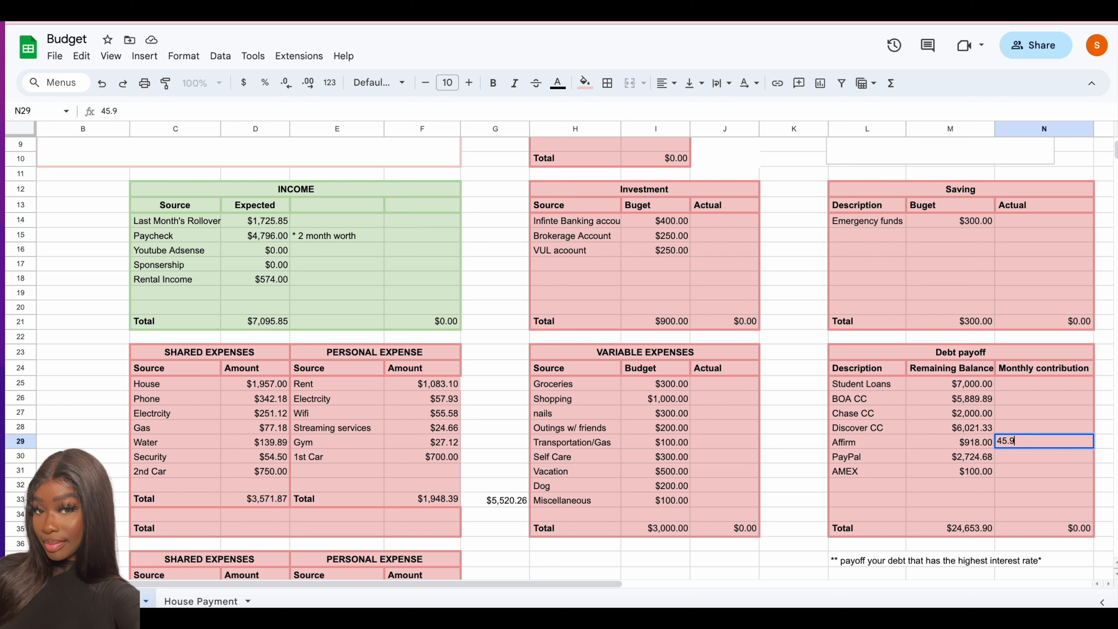
{"action": "left_click", "coordinate": [1043, 422]}
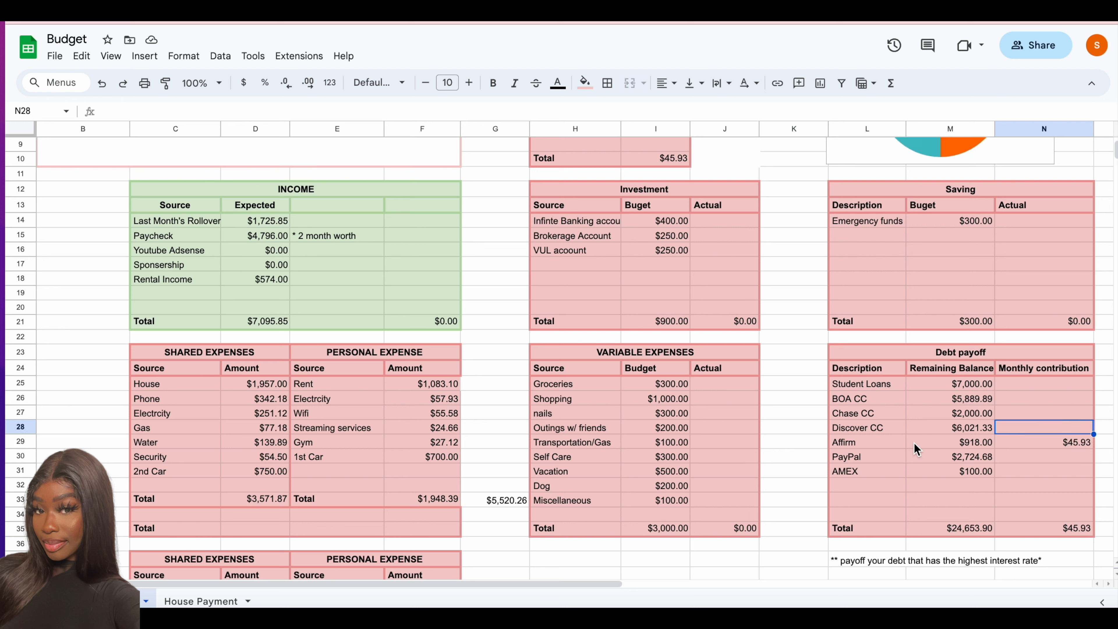
- Enter monthly contributions of 200 each for PayPal, Discover CC and Chase CC in the Debt payoff table
{"action": "left_click", "coordinate": [1041, 458]}
{"action": "type", "text": "200"}
{"action": "key", "text": "Return"}
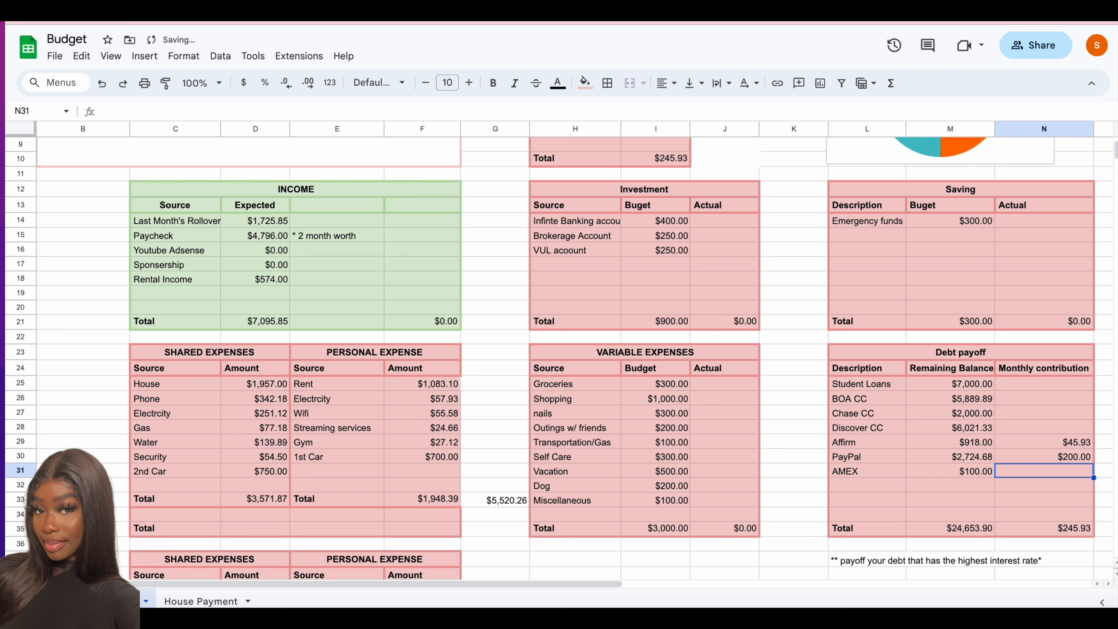
{"action": "left_click", "coordinate": [1044, 429]}
{"action": "type", "text": "200"}
{"action": "key", "text": "Return"}
{"action": "left_click", "coordinate": [1048, 416]}
{"action": "type", "text": "200"}
{"action": "key", "text": "Return"}
- Enter monthly debt contributions of 500 for BOA CC, 100 for AMEX and 50 for Student Loans
{"action": "left_click", "coordinate": [1057, 399]}
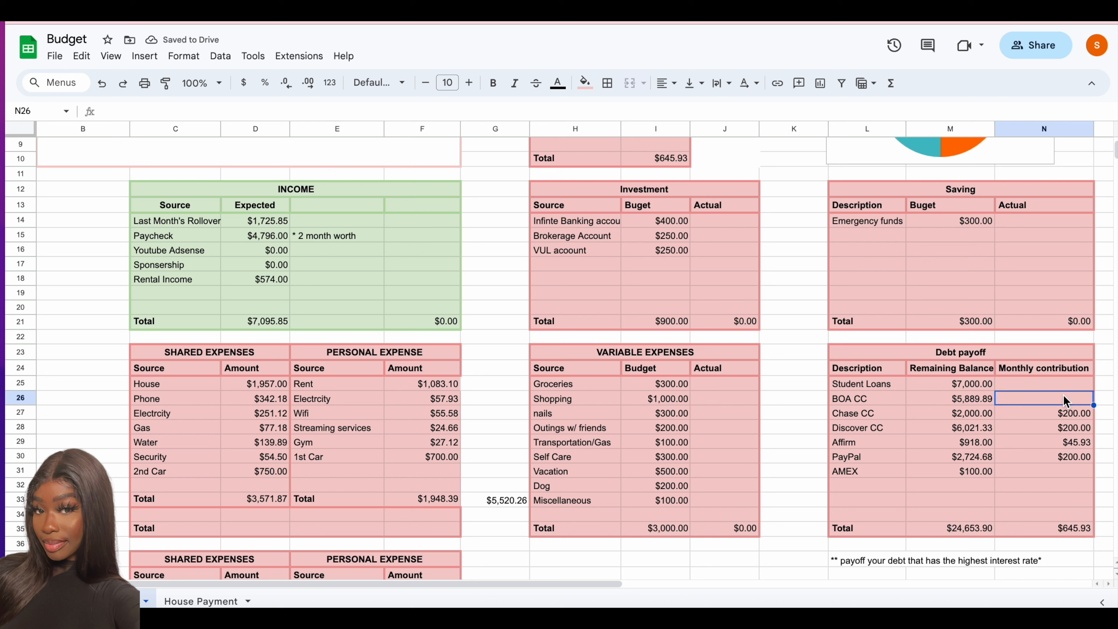
{"action": "type", "text": "500"}
{"action": "key", "text": "Return"}
{"action": "left_click", "coordinate": [1050, 472]}
{"action": "type", "text": "100"}
{"action": "key", "text": "Return"}
{"action": "left_click", "coordinate": [1059, 384]}
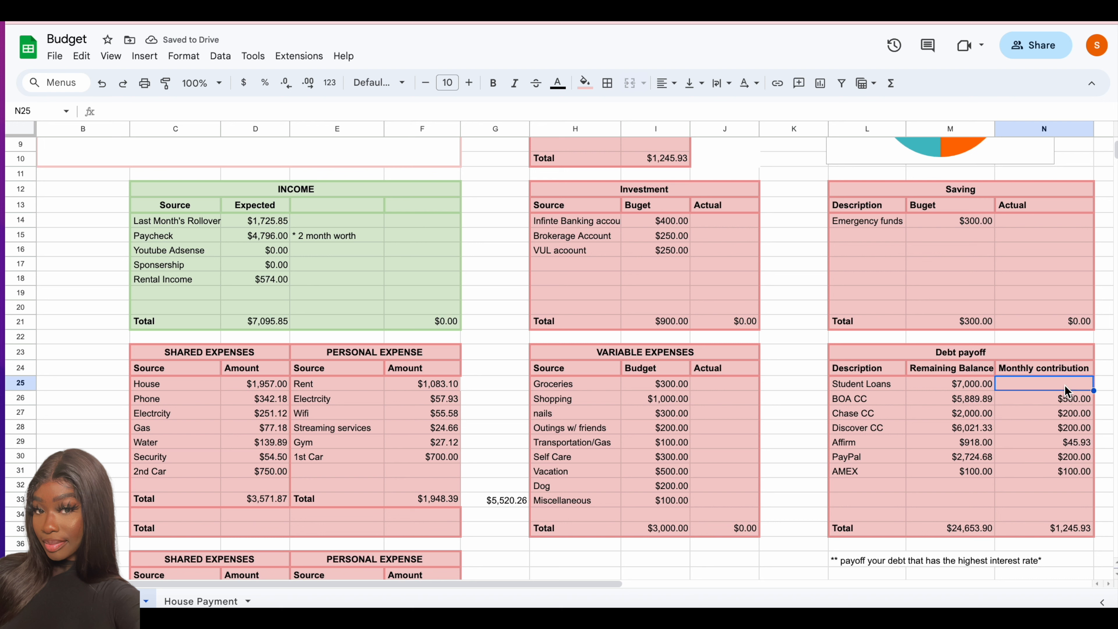
{"action": "type", "text": "50"}
{"action": "key", "text": "Return"}
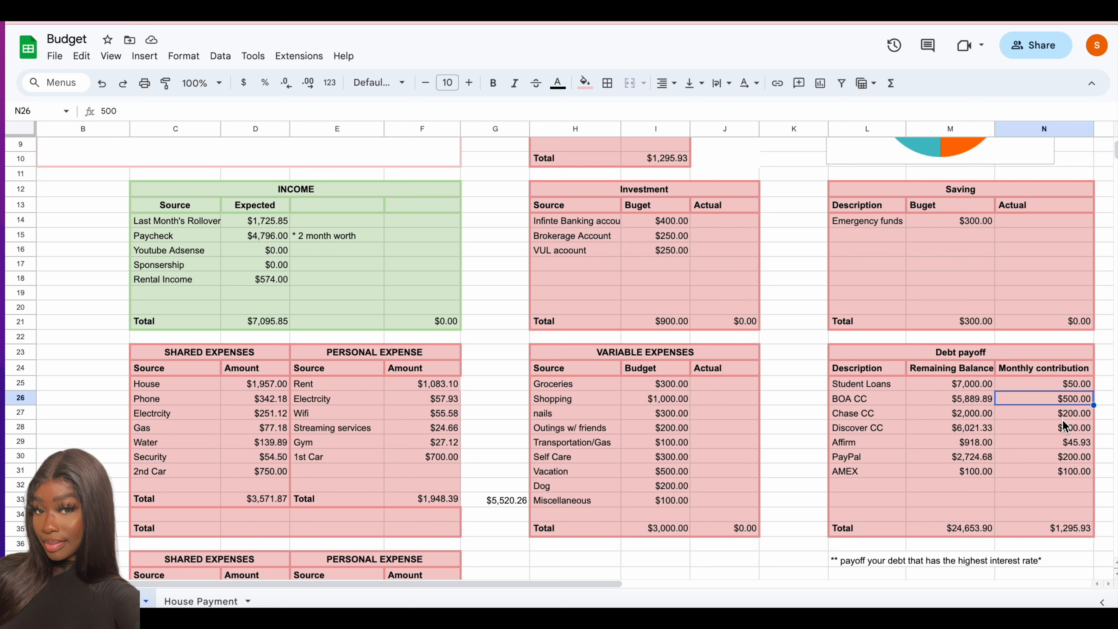
- Link the Savings amount in the Income Summary to the budgeted total of the Saving table in M21
{"action": "scroll", "coordinate": [938, 445], "scroll_direction": "up", "scroll_amount": 3}
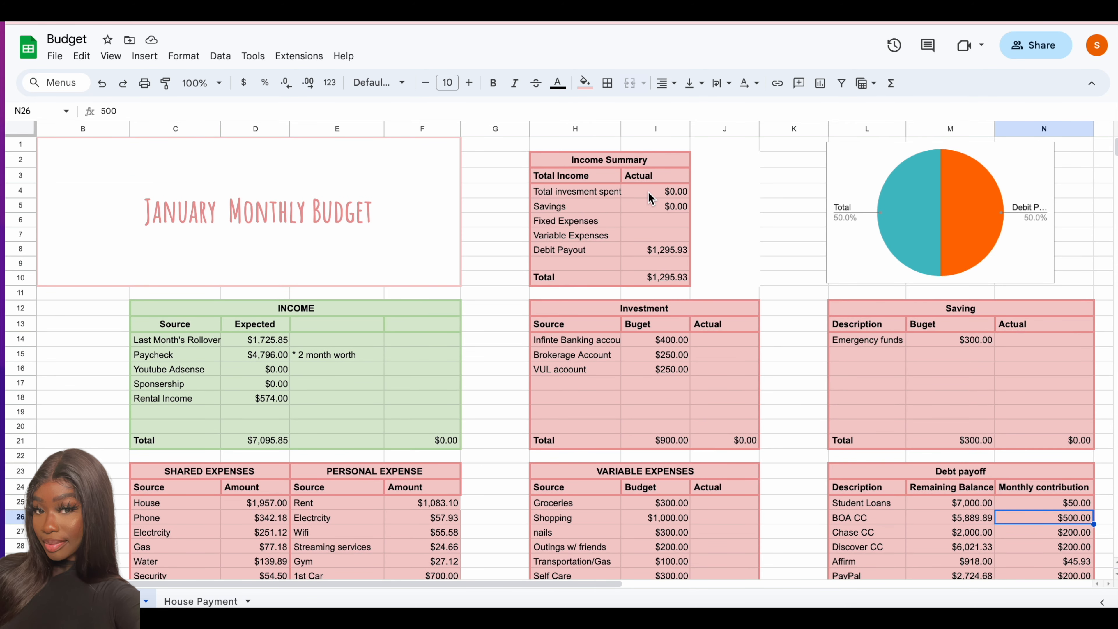
{"action": "left_click", "coordinate": [647, 205]}
{"action": "type", "text": "="}
{"action": "left_click", "coordinate": [967, 440]}
{"action": "key", "text": "Return"}
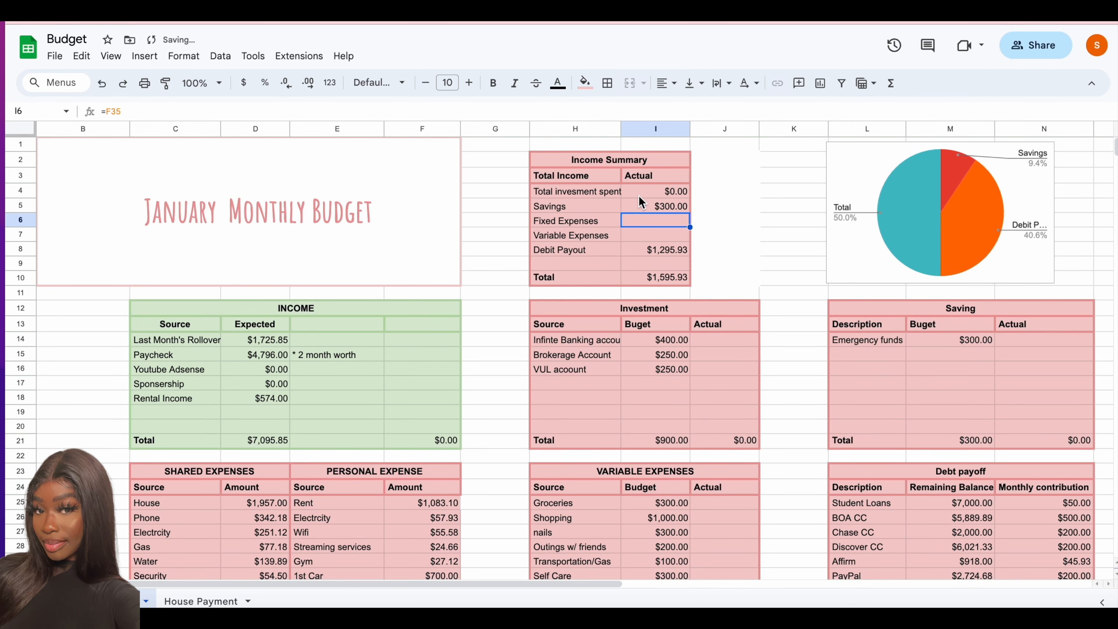
- Link Fixed Expenses in the Income Summary to the personal expense total (=F33) and Variable Expenses to the shared expense total (=D33)
{"action": "type", "text": "="}
{"action": "scroll", "coordinate": [364, 451], "scroll_direction": "down", "scroll_amount": 3}
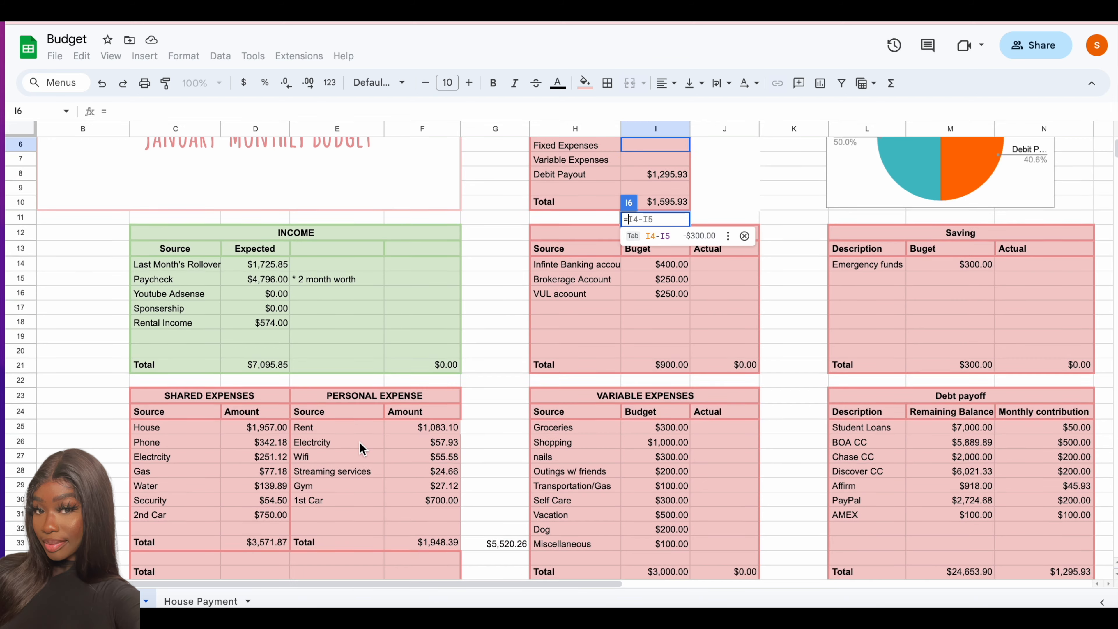
{"action": "left_click", "coordinate": [424, 499]}
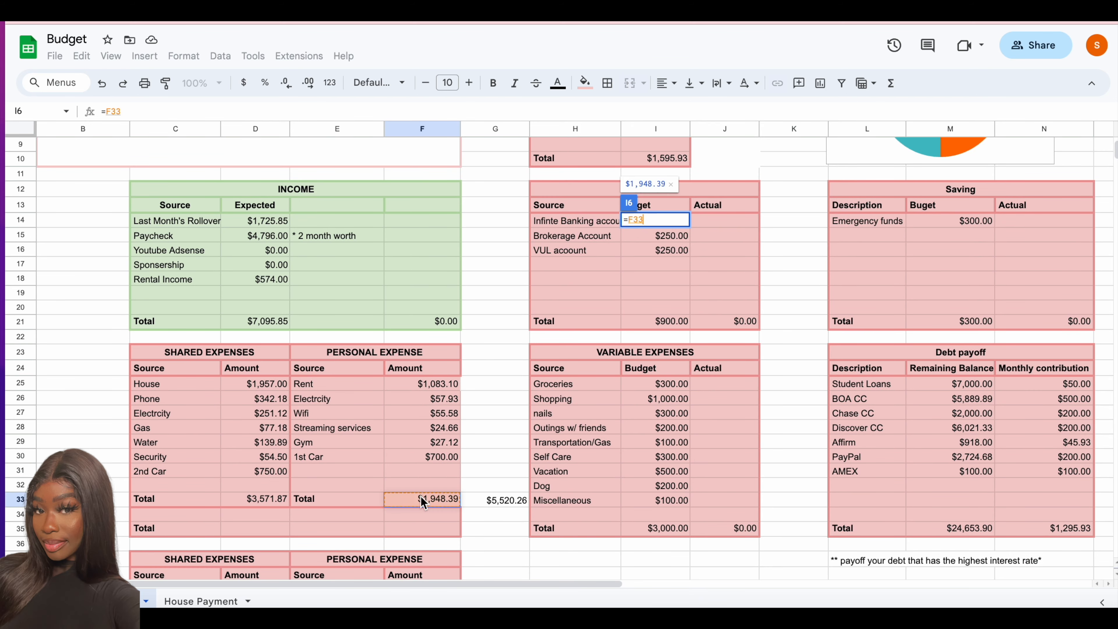
{"action": "key", "text": "Return"}
{"action": "type", "text": "="}
{"action": "left_click", "coordinate": [257, 528]}
{"action": "key", "text": "Return"}
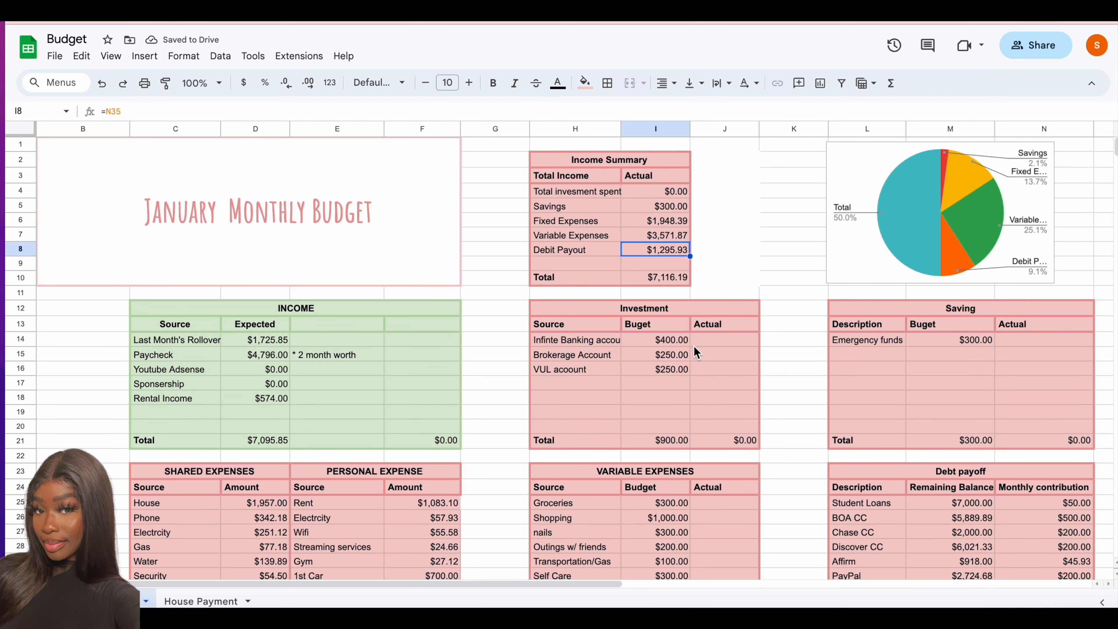
- Link Debit Payout in the Income Summary to the total remaining debt balance in M35
{"action": "type", "text": "="}
{"action": "scroll", "coordinate": [984, 404], "scroll_direction": "down", "scroll_amount": 3}
{"action": "left_click", "coordinate": [865, 543]}
{"action": "key", "text": "Return"}
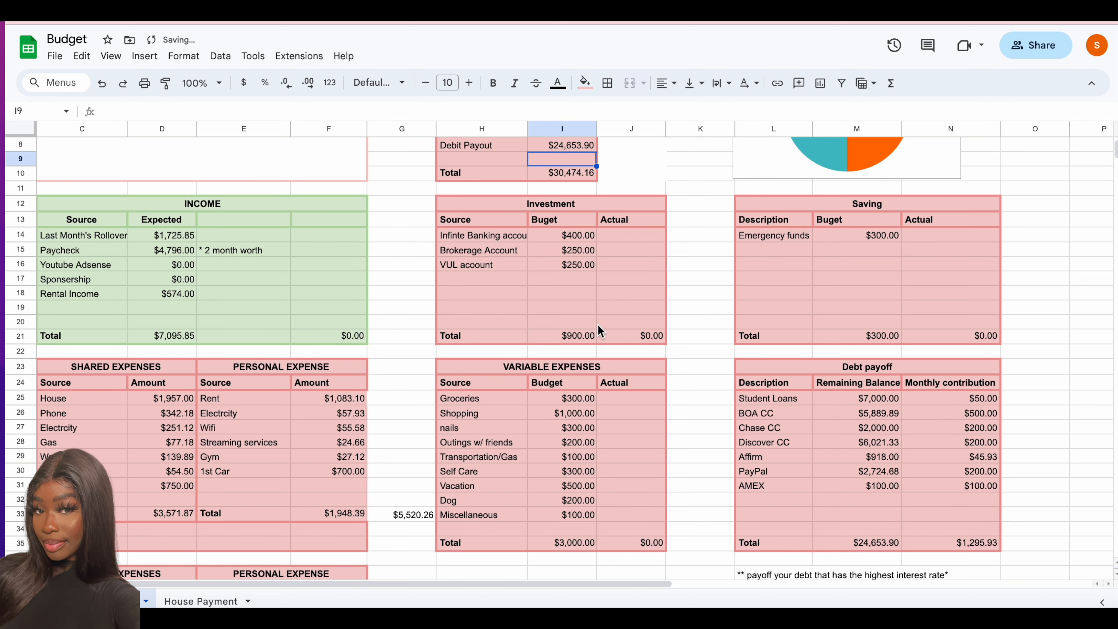
- Rename the investment label in H4 of the Income Summary to Total Income
{"action": "scroll", "coordinate": [599, 326], "scroll_direction": "up", "scroll_amount": 3}
{"action": "left_click", "coordinate": [545, 193]}
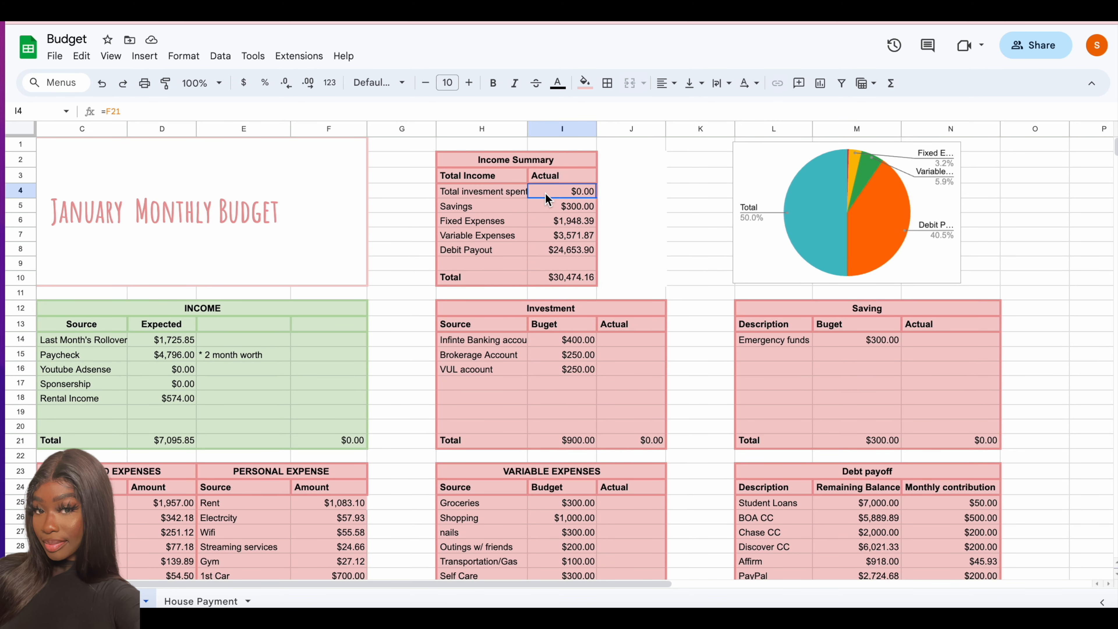
{"action": "left_click", "coordinate": [552, 209]}
{"action": "left_click", "coordinate": [560, 193]}
{"action": "left_click", "coordinate": [506, 190]}
{"action": "type", "text": "Tot"}
{"action": "key", "text": "Return"}
- Link the Total Income amount in I4 to the expected income total in D21
{"action": "left_click", "coordinate": [569, 192]}
{"action": "type", "text": "="}
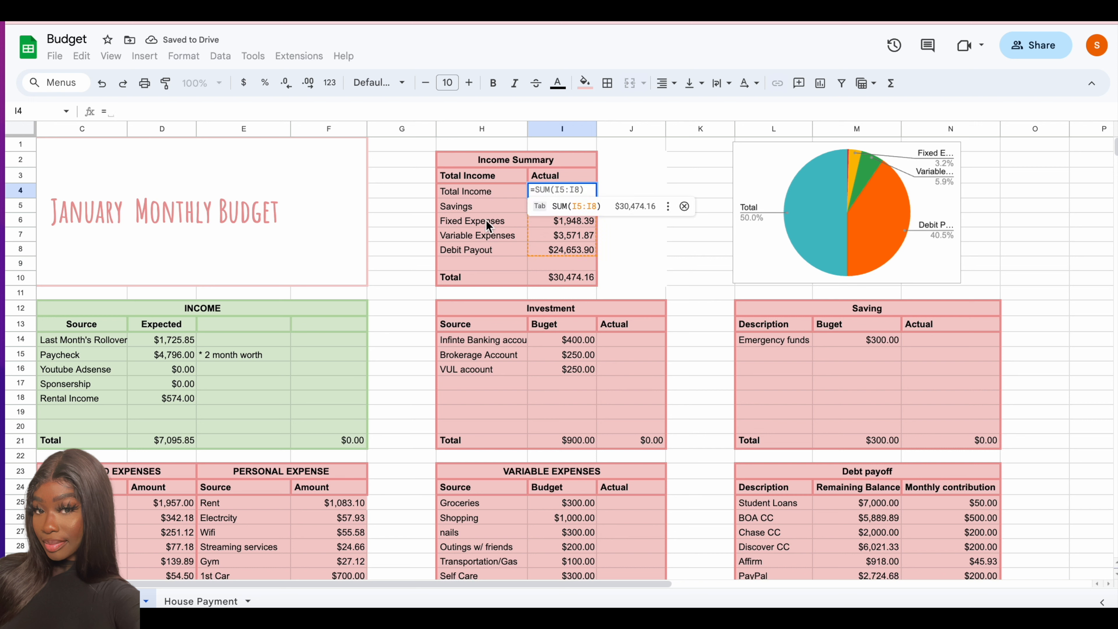
{"action": "left_click", "coordinate": [190, 440]}
{"action": "key", "text": "Return"}
{"action": "left_click", "coordinate": [560, 192]}
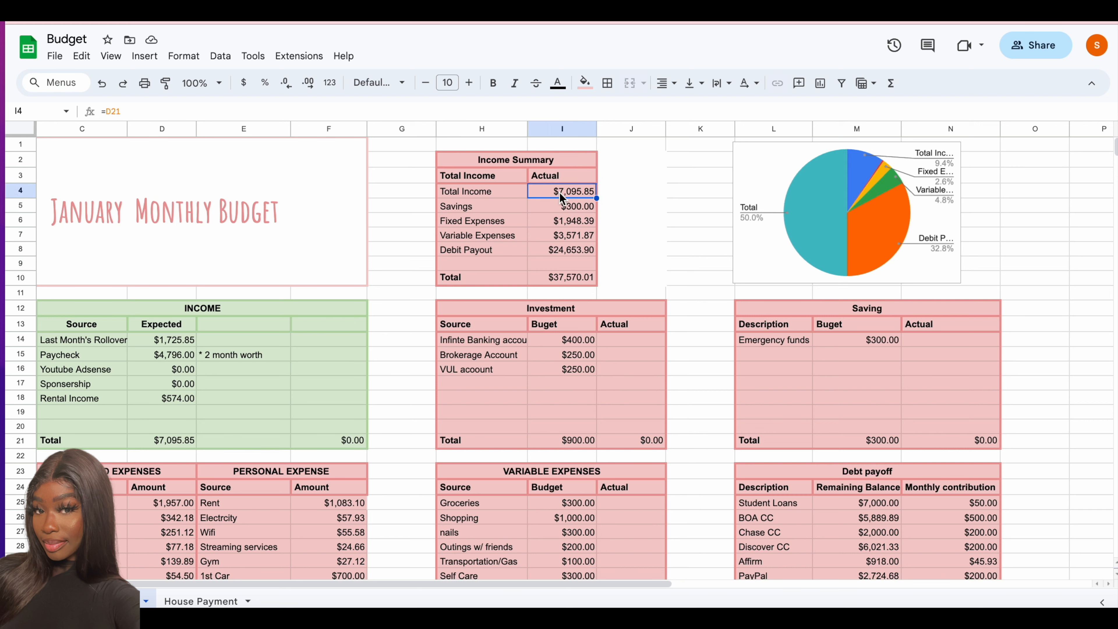
- Make the Fixed Expenses, Variable Expenses and Debit Payout references in the Income Summary negative (=-F33, =-D33, =-M35)
{"action": "left_click", "coordinate": [564, 219]}
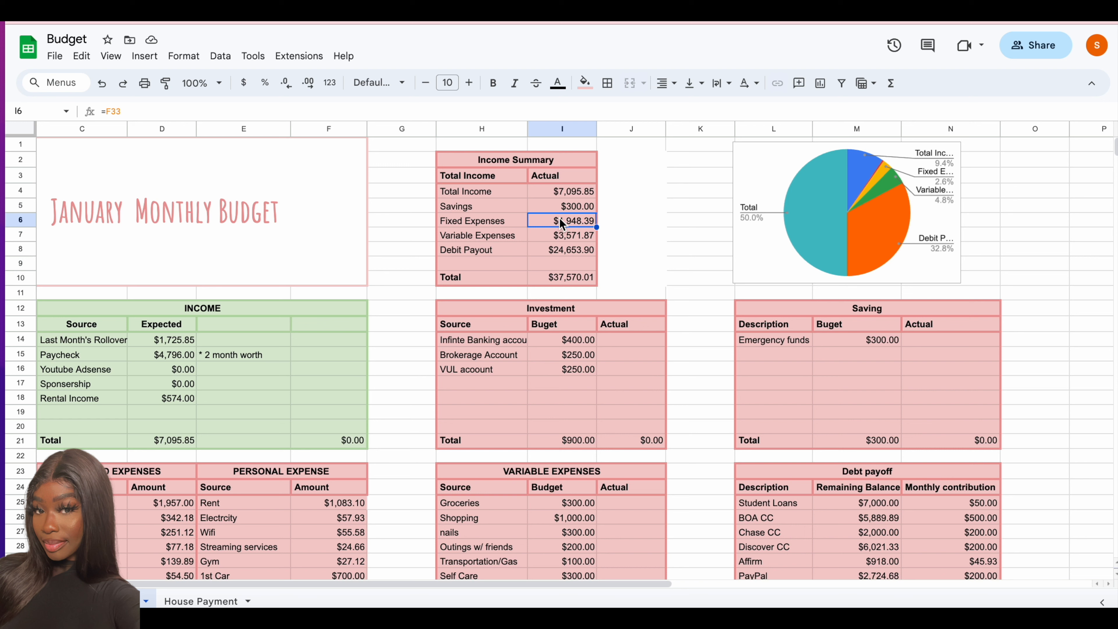
{"action": "key", "text": "Return"}
{"action": "key", "text": "Return"}
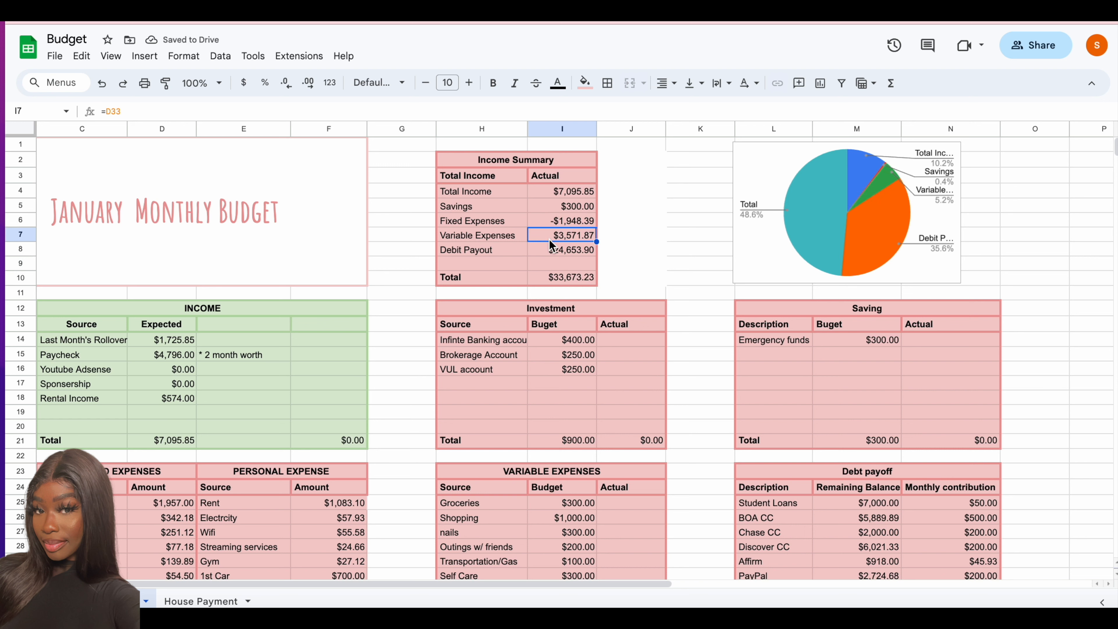
{"action": "key", "text": "Return"}
{"action": "key", "text": "Return"}
{"action": "key", "text": "Return"}
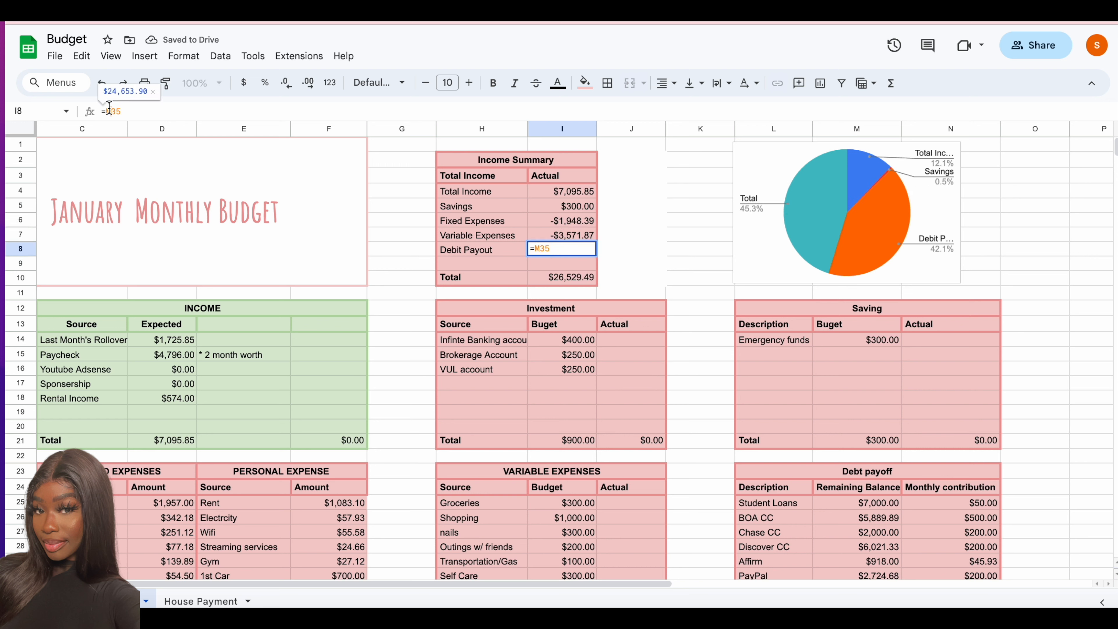
{"action": "key", "text": "Return"}
- Color the Debit Payout, Variable Expenses and Fixed Expenses amounts in the Income Summary red
{"action": "left_click", "coordinate": [568, 249]}
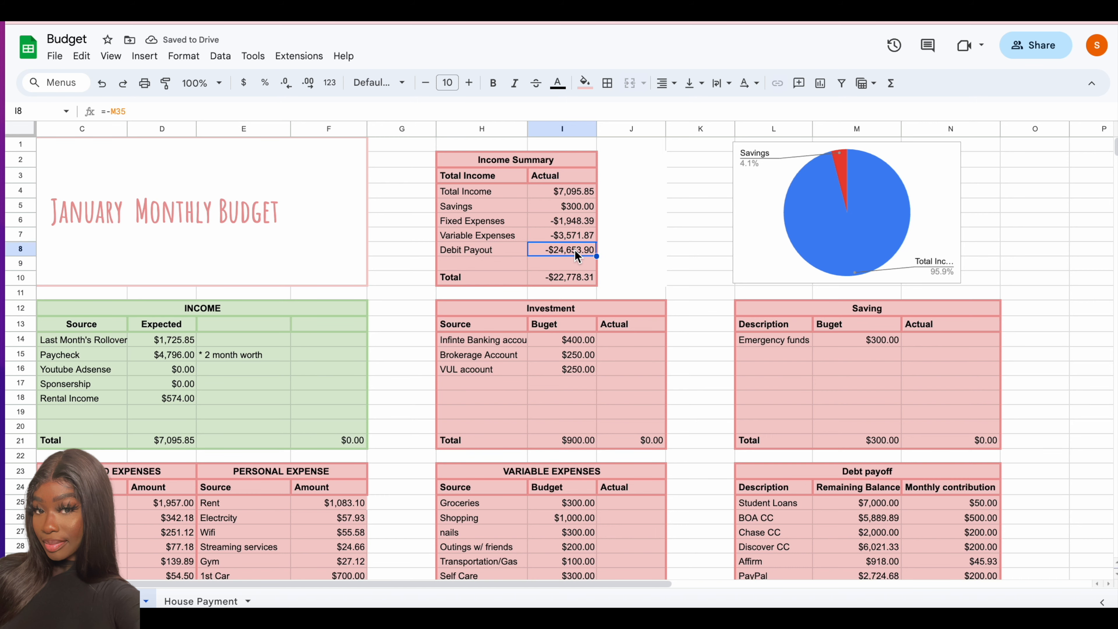
{"action": "left_click", "coordinate": [557, 83]}
{"action": "left_click", "coordinate": [577, 145]}
{"action": "key", "text": "Up"}
{"action": "left_click", "coordinate": [557, 82]}
{"action": "left_click", "coordinate": [577, 145]}
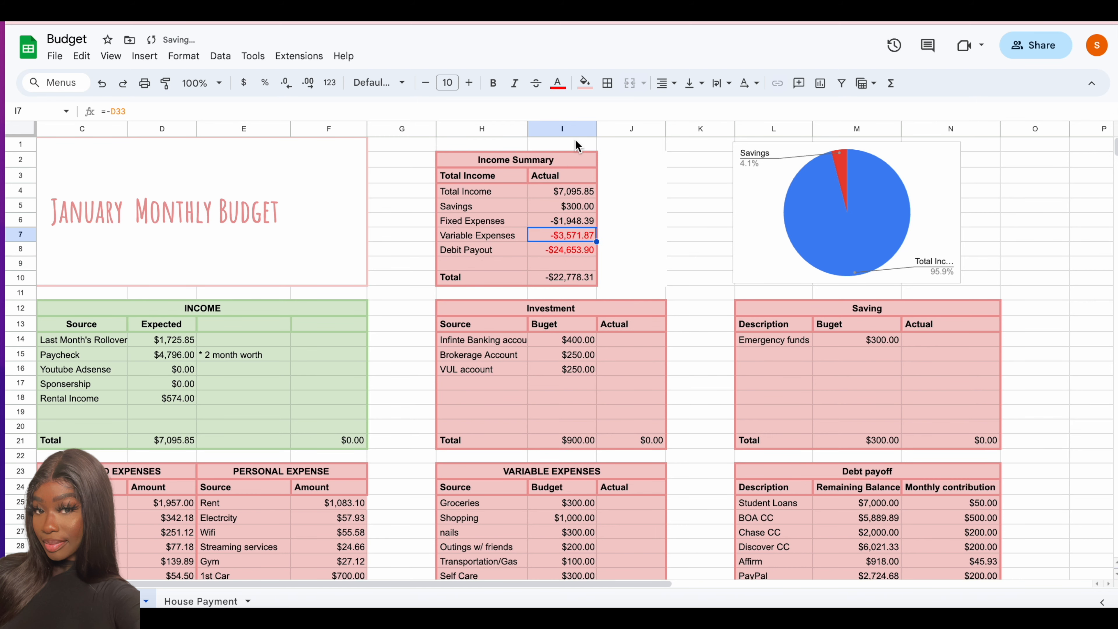
{"action": "key", "text": "Up"}
{"action": "left_click", "coordinate": [557, 83]}
{"action": "left_click", "coordinate": [576, 145]}
- Look over the income, expense, investment, saving and debt tables on the budget sheet
{"action": "scroll", "coordinate": [574, 280], "scroll_direction": "down", "scroll_amount": 3}
{"action": "scroll", "coordinate": [574, 280], "scroll_direction": "right", "scroll_amount": 3}
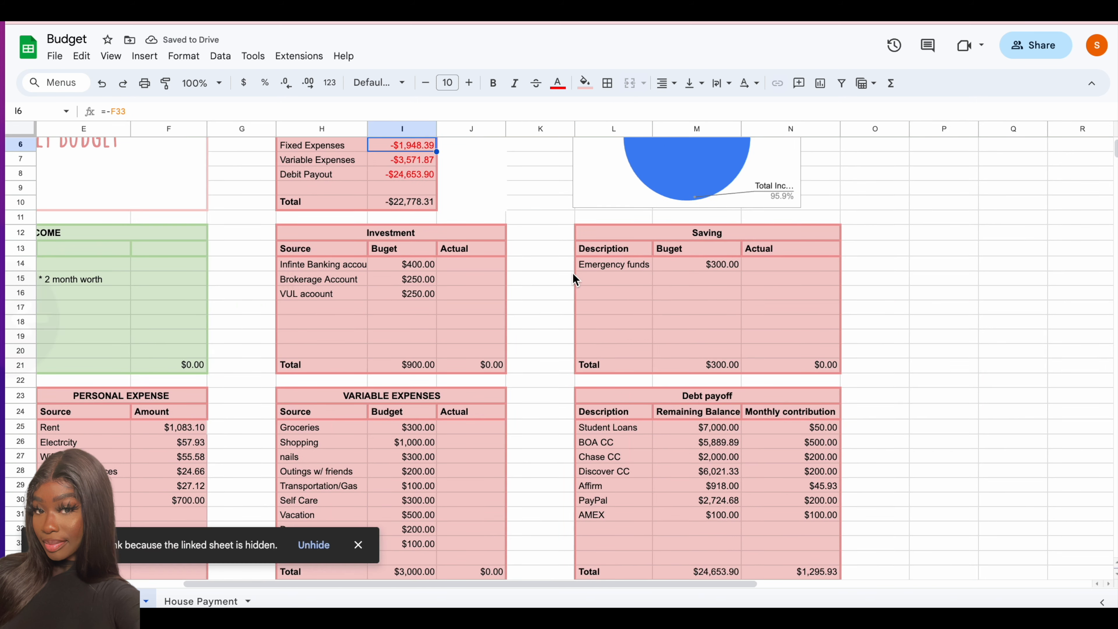
{"action": "left_click", "coordinate": [905, 298]}
{"action": "scroll", "coordinate": [905, 298], "scroll_direction": "down", "scroll_amount": 3}
{"action": "scroll", "coordinate": [792, 291], "scroll_direction": "left", "scroll_amount": 3}
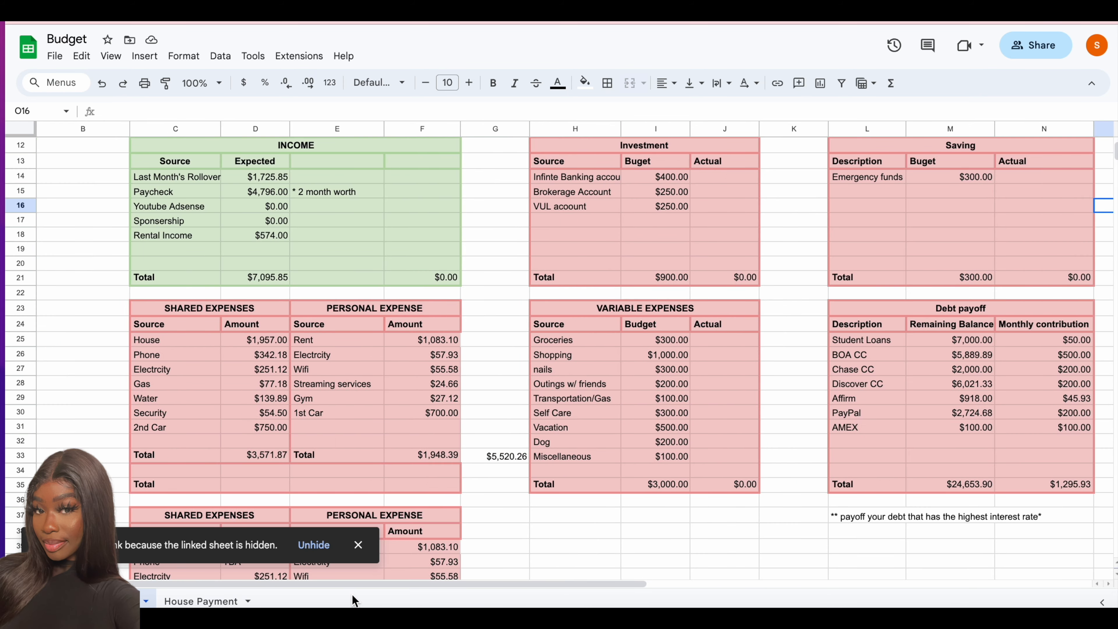
{"action": "scroll", "coordinate": [557, 282], "scroll_direction": "up", "scroll_amount": 4}
{"action": "scroll", "coordinate": [556, 283], "scroll_direction": "down", "scroll_amount": 1}
{"action": "scroll", "coordinate": [556, 283], "scroll_direction": "down", "scroll_amount": 6}
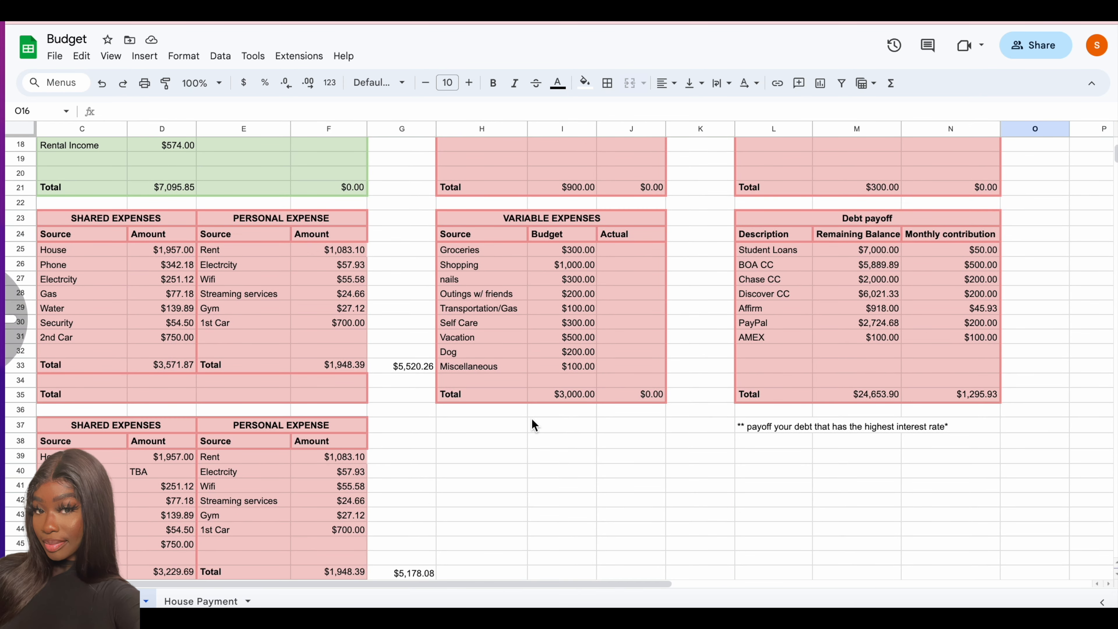
- Add the heading "statement due date for CC" in L39 below the debt payoff note
{"action": "left_click", "coordinate": [572, 485]}
{"action": "left_click", "coordinate": [773, 455]}
{"action": "type", "text": "Statment Du"}
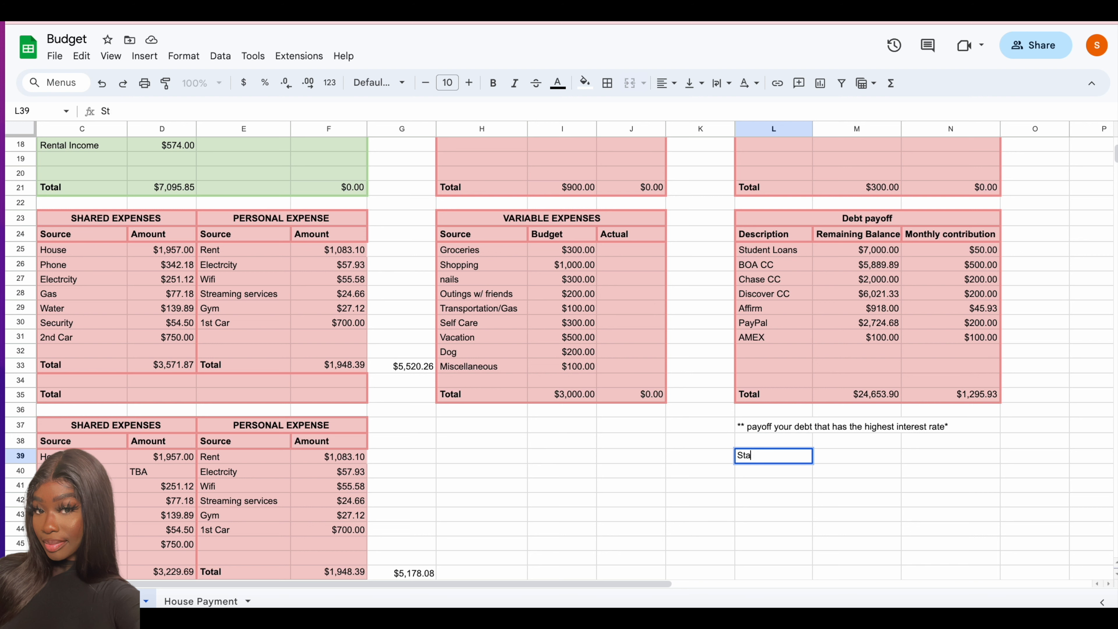
{"action": "key", "text": "BackSpace"}
{"action": "key", "text": "BackSpace"}
{"action": "key", "text": "BackSpace"}
{"action": "key", "text": "BackSpace"}
{"action": "key", "text": "BackSpace"}
{"action": "key", "text": "BackSpace"}
{"action": "key", "text": "BackSpace"}
{"action": "key", "text": "BackSpace"}
{"action": "key", "text": "BackSpace"}
{"action": "key", "text": "BackSpace"}
{"action": "key", "text": "BackSpace"}
{"action": "type", "text": "statement due date for CC"}
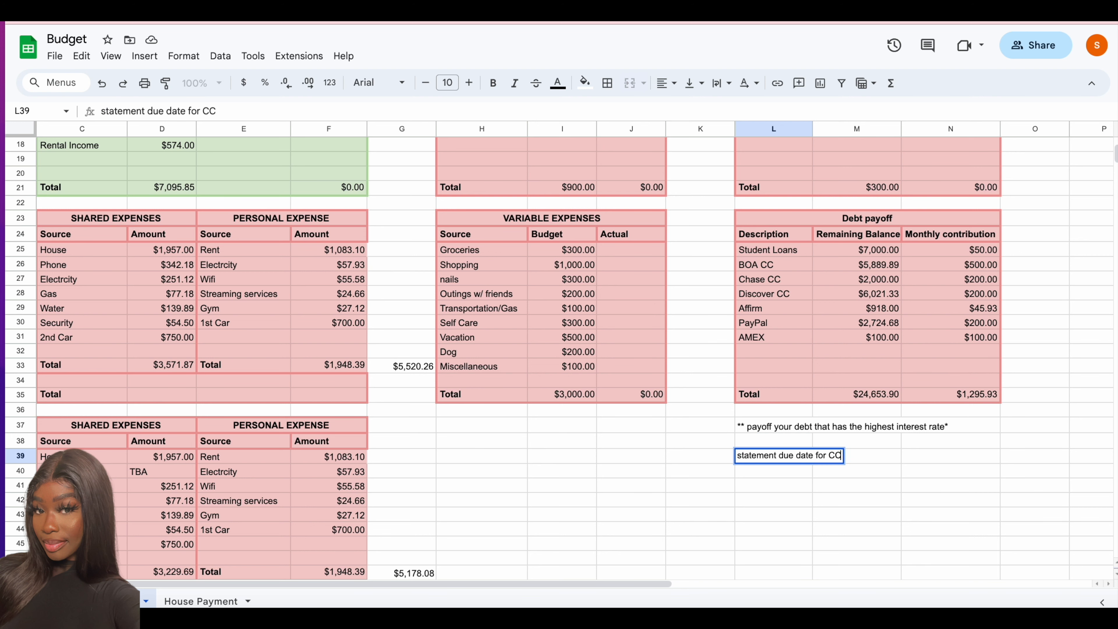
- List the cards BOA, Chase, Discover and AMEX in L40 to L43 under the statement due date heading
{"action": "left_click", "coordinate": [768, 338]}
{"action": "left_click_drag", "start_coordinate": [757, 264], "coordinate": [757, 279]}
{"action": "left_click", "coordinate": [773, 471]}
{"action": "type", "text": "BOA"}
{"action": "key", "text": "Return"}
{"action": "type", "text": "Chase"}
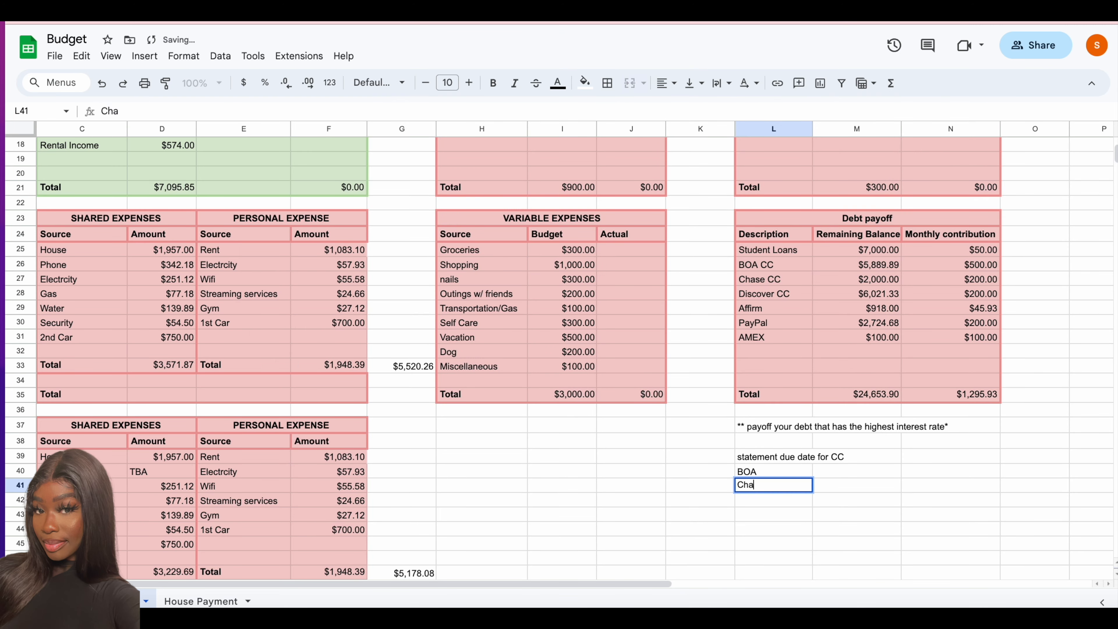
{"action": "key", "text": "Return"}
{"action": "type", "text": "Discover"}
{"action": "key", "text": "Return"}
{"action": "type", "text": "AMEX"}
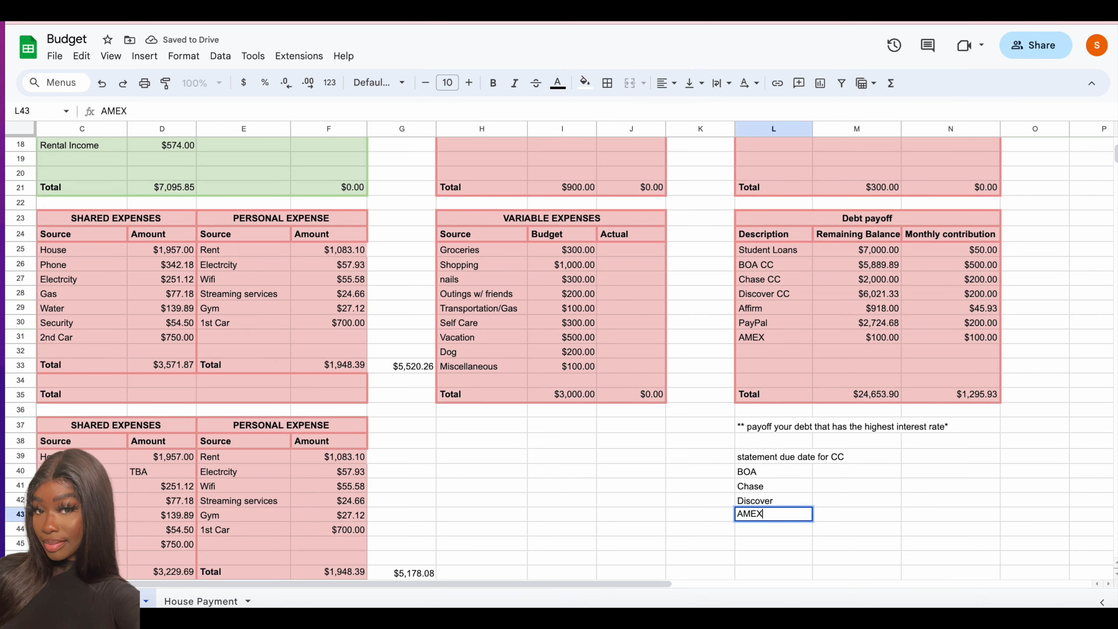
{"action": "left_click", "coordinate": [829, 469]}
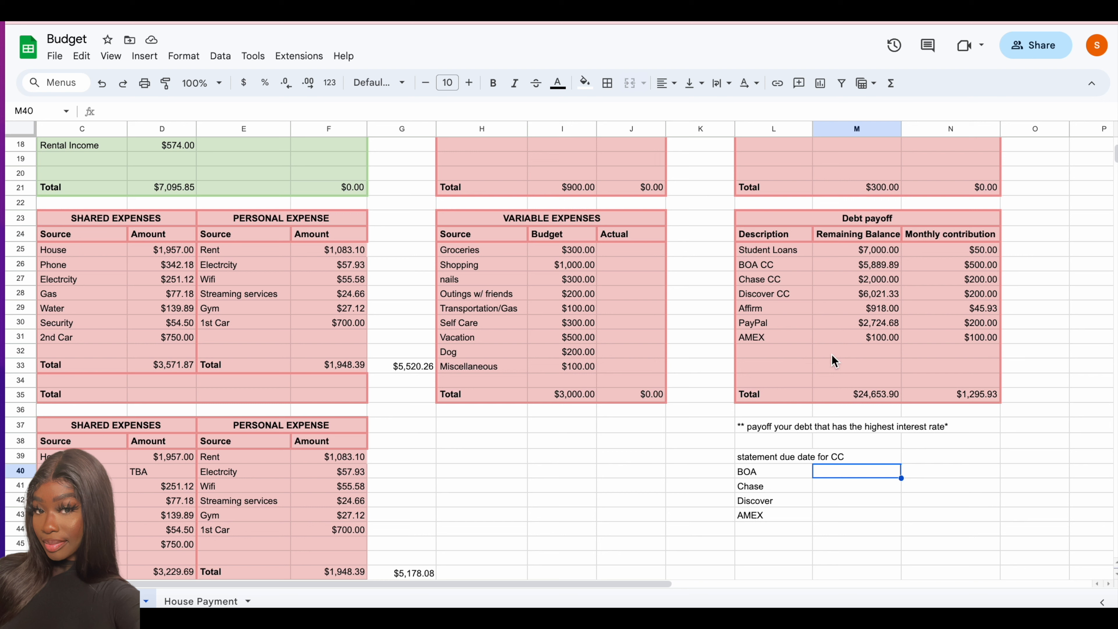
- Set the remaining balance of BOA CC in the Debt payoff table to 6456.89
{"action": "left_click", "coordinate": [877, 267]}
{"action": "type", "text": "6456.89"}
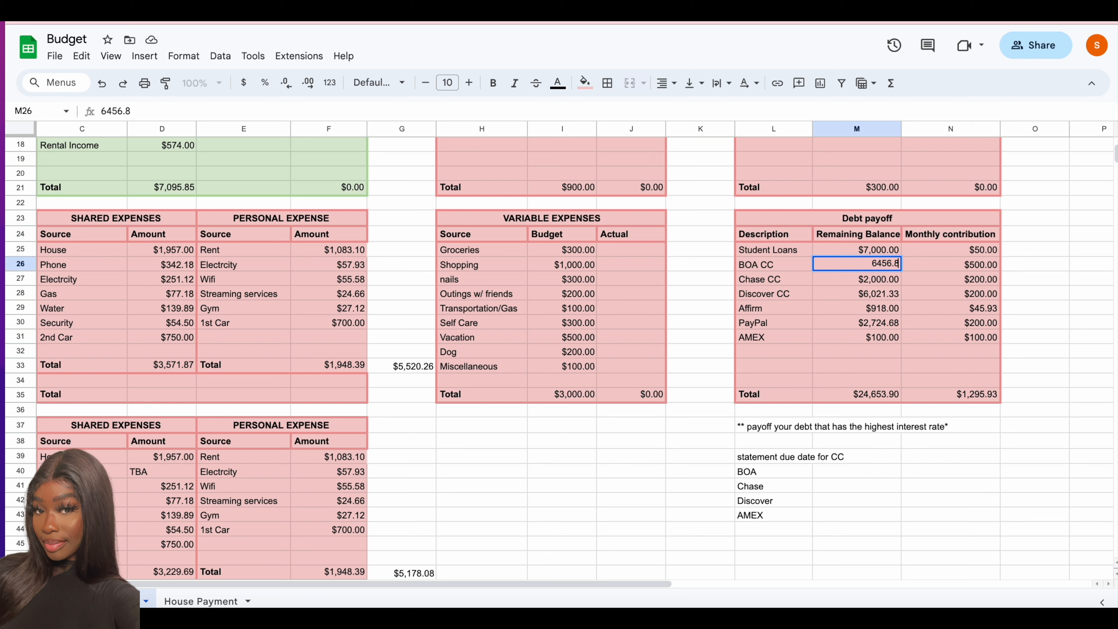
{"action": "key", "text": "Return"}
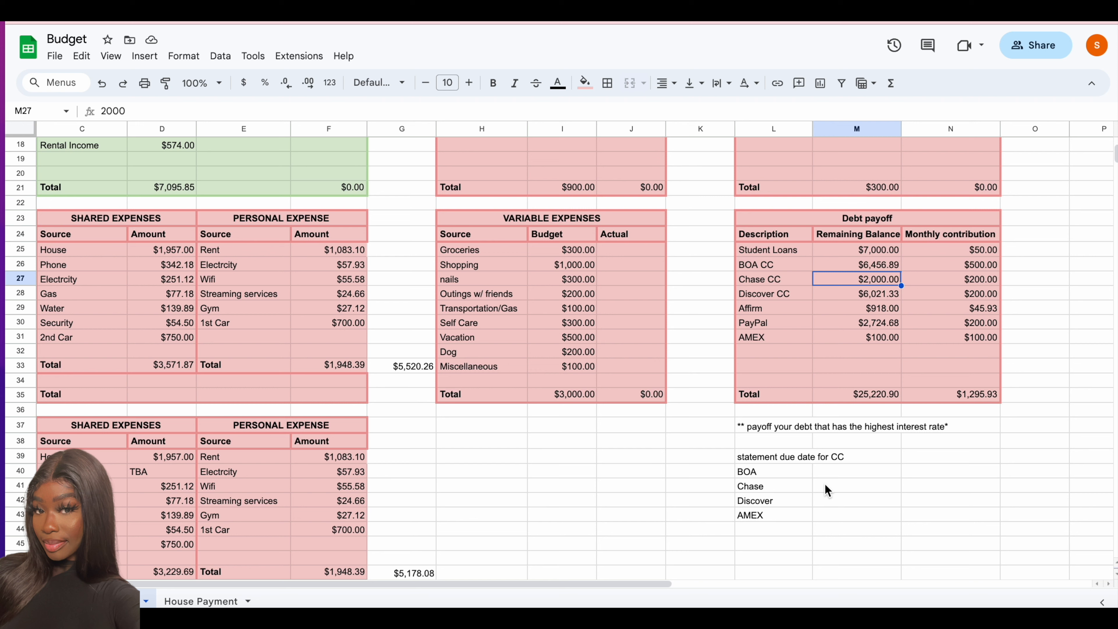
- Enter 12/18 as the BOA statement due date in M40
{"action": "left_click", "coordinate": [827, 474]}
{"action": "type", "text": "12/18"}
{"action": "key", "text": "Return"}
{"action": "left_click", "coordinate": [870, 457]}
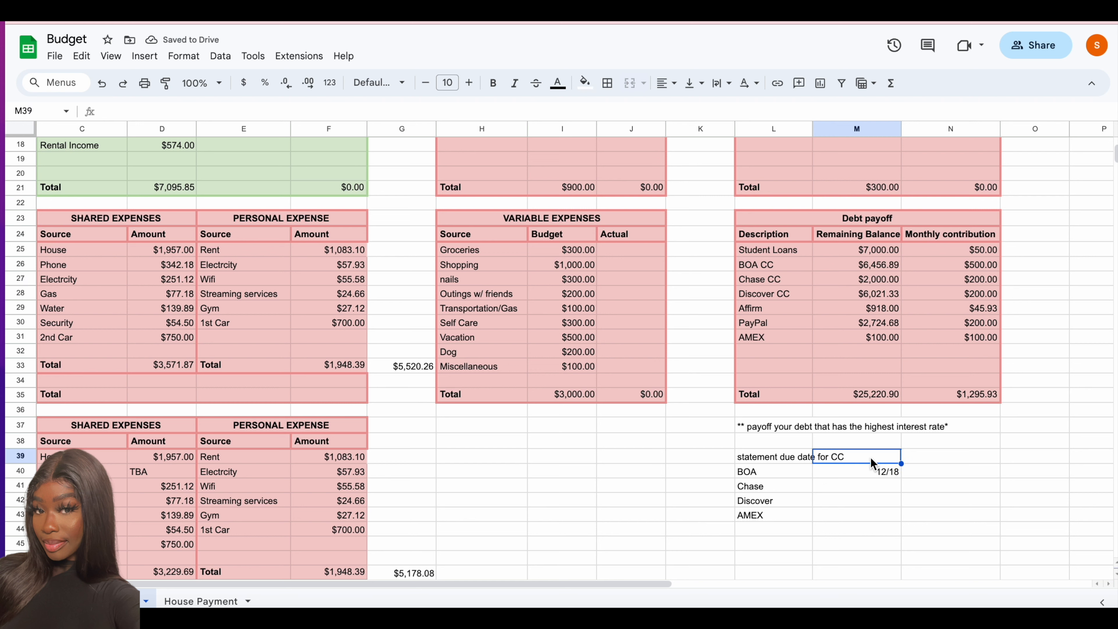
- Replace the headings above the card list in L39 to N39 with "Credit card", "Date" and "Pay date"
{"action": "left_click", "coordinate": [792, 457]}
{"action": "type", "text": "Statement"}
{"action": "key", "text": "BackSpace"}
{"action": "key", "text": "BackSpace"}
{"action": "key", "text": "BackSpace"}
{"action": "key", "text": "BackSpace"}
{"action": "key", "text": "BackSpace"}
{"action": "key", "text": "BackSpace"}
{"action": "key", "text": "BackSpace"}
{"action": "key", "text": "BackSpace"}
{"action": "key", "text": "BackSpace"}
{"action": "type", "text": "Credit card"}
{"action": "left_click", "coordinate": [856, 457]}
{"action": "type", "text": "Date"}
{"action": "left_click", "coordinate": [947, 457]}
{"action": "type", "text": "Pay date"}
- Enter 1/15 as the BOA pay date in N40
{"action": "left_click", "coordinate": [969, 473]}
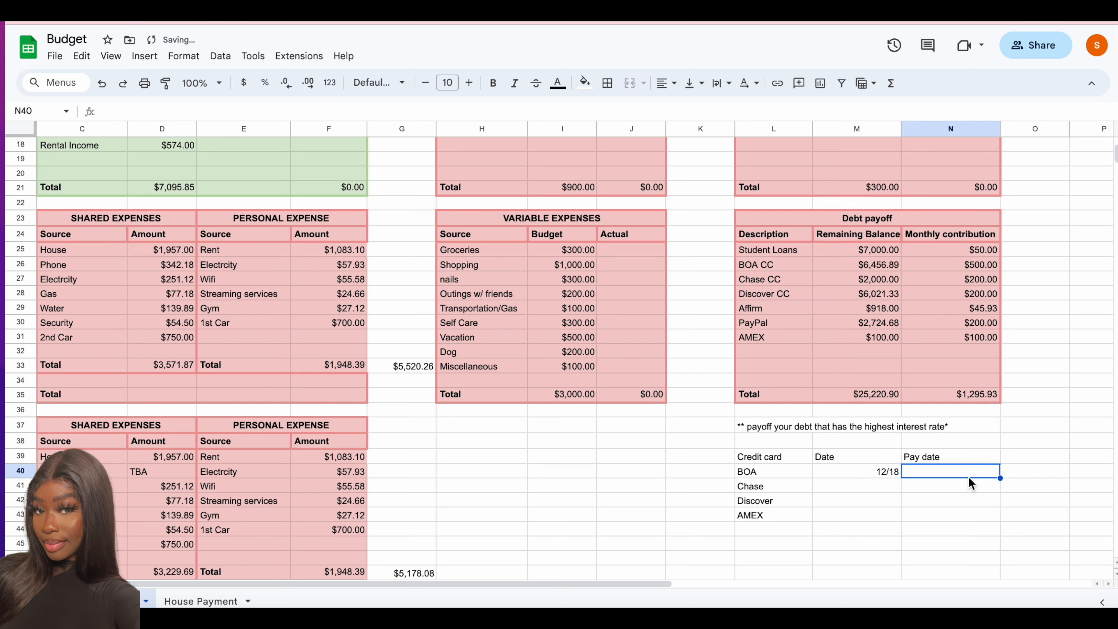
{"action": "type", "text": "1/15"}
{"action": "left_click", "coordinate": [865, 490]}
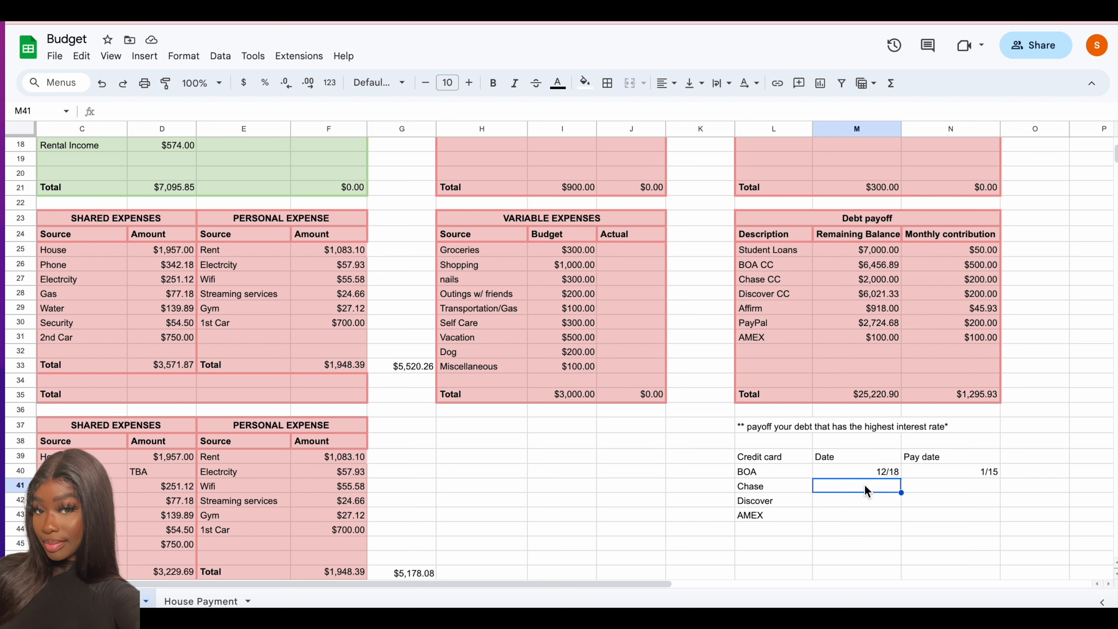
- Set the remaining balance of Chase CC in the Debt payoff table to 2,057.93
{"action": "left_click", "coordinate": [886, 282]}
{"action": "type", "text": "2"}
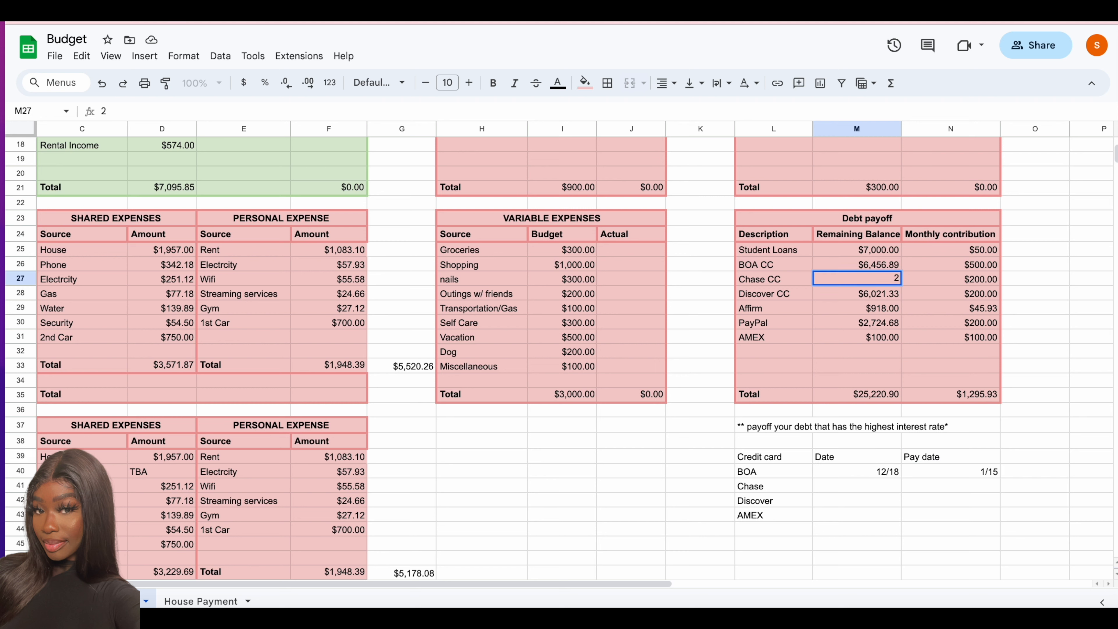
{"action": "type", "text": ",057.93"}
{"action": "key", "text": "Return"}
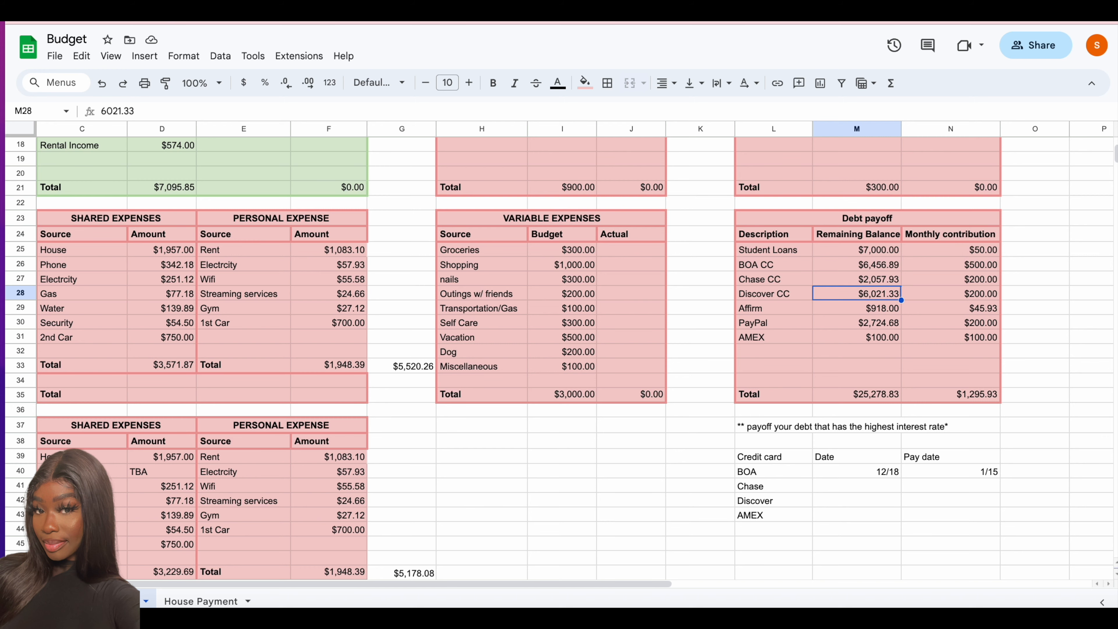
- Clear the Debit Payout label and its amount from row 8 of the Income Summary
{"action": "scroll", "coordinate": [451, 454], "scroll_direction": "up", "scroll_amount": 6}
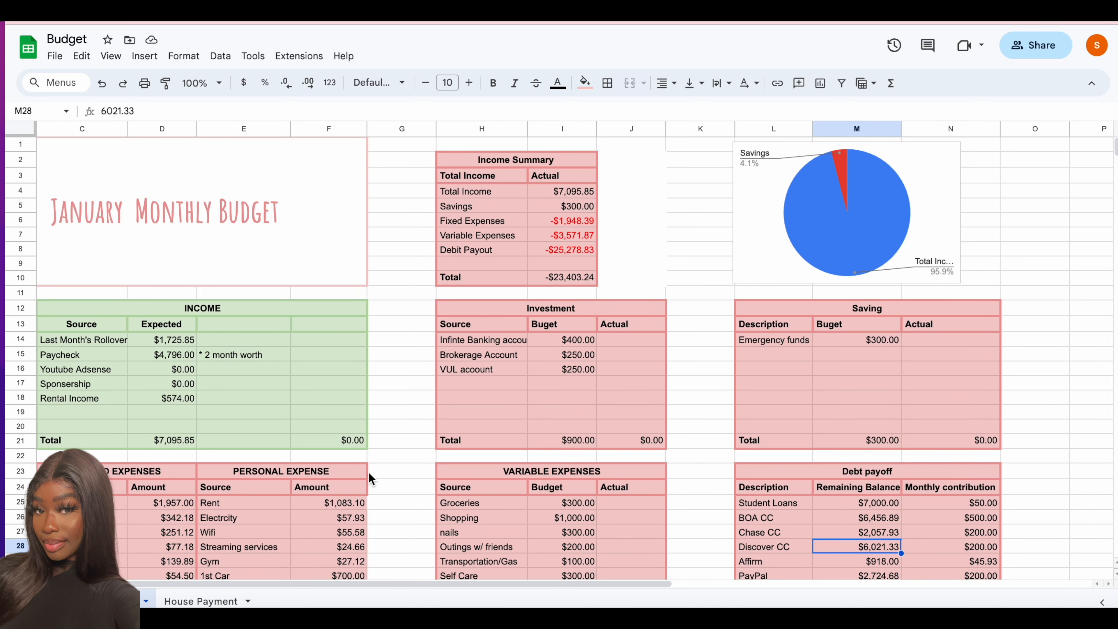
{"action": "scroll", "coordinate": [701, 475], "scroll_direction": "down", "scroll_amount": 1}
{"action": "left_click", "coordinate": [563, 188]}
{"action": "type", "text": "="}
{"action": "key", "text": "BackSpace"}
{"action": "key", "text": "Left"}
{"action": "key", "text": "BackSpace"}
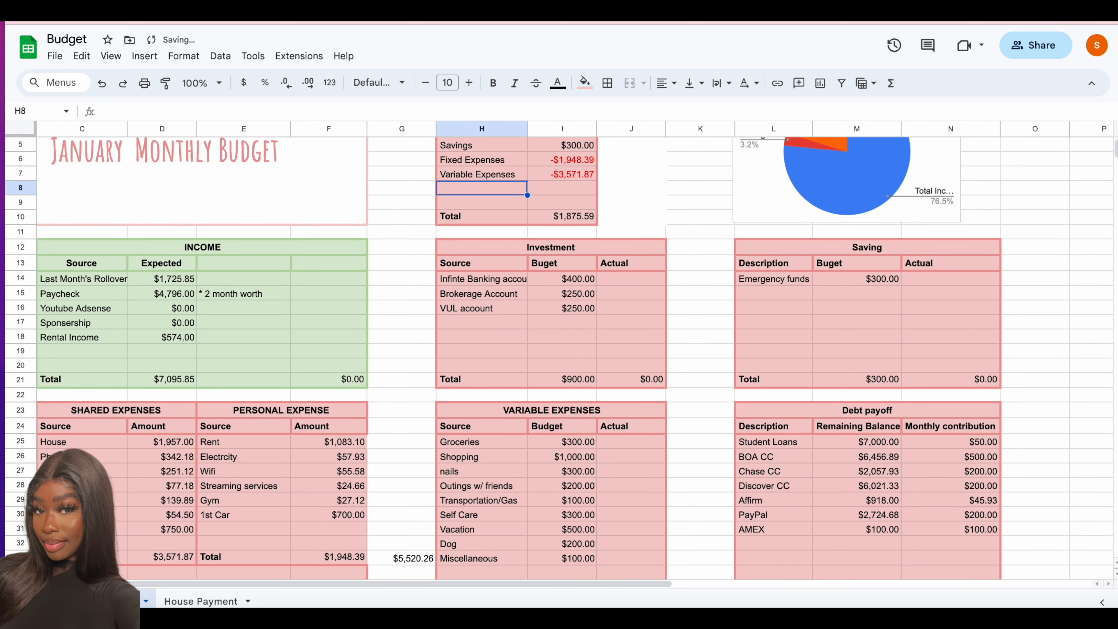
- Add an "investmnet" row in H8 of the Income Summary and link I8 to the negative of the Investment budget total in I21
{"action": "scroll", "coordinate": [876, 449], "scroll_direction": "down", "scroll_amount": 4}
{"action": "scroll", "coordinate": [907, 484], "scroll_direction": "up", "scroll_amount": 5}
{"action": "type", "text": "investmnet"}
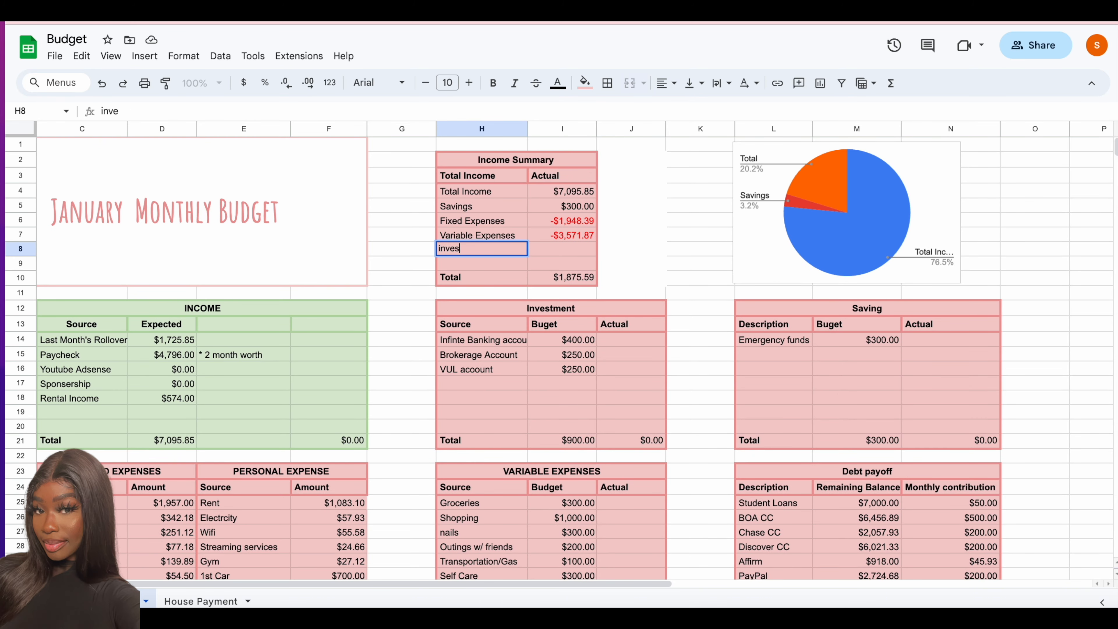
{"action": "key", "text": "Tab"}
{"action": "type", "text": "="}
{"action": "left_click", "coordinate": [578, 440]}
{"action": "key", "text": "Return"}
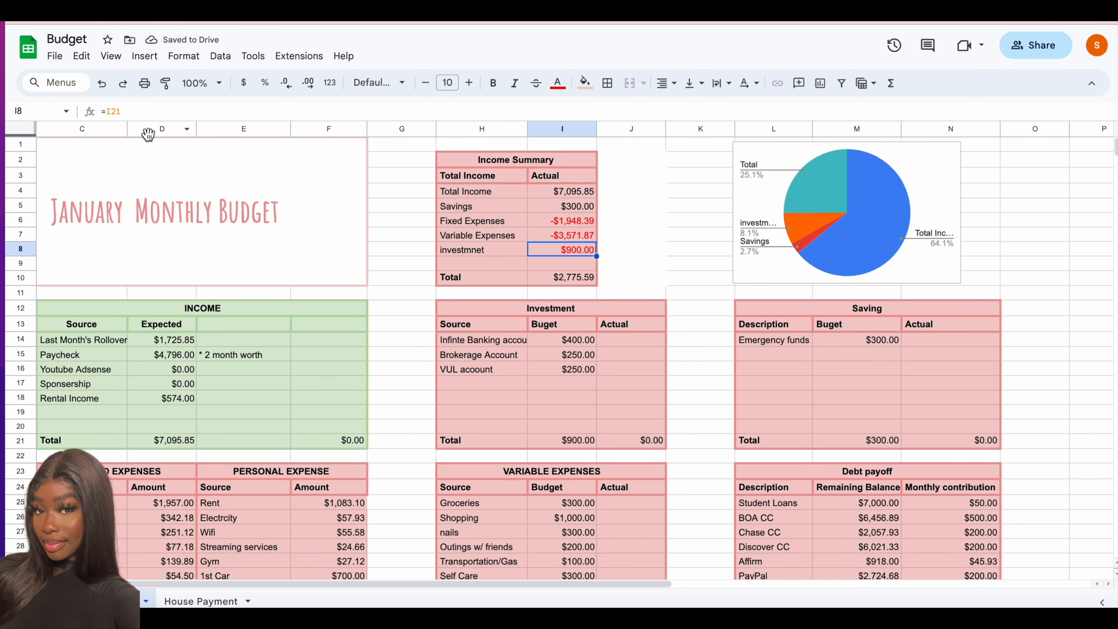
{"action": "left_click", "coordinate": [631, 397]}
- Clear the "Actual" headings from the Investment and Saving tables
{"action": "scroll", "coordinate": [606, 204], "scroll_direction": "down", "scroll_amount": 1}
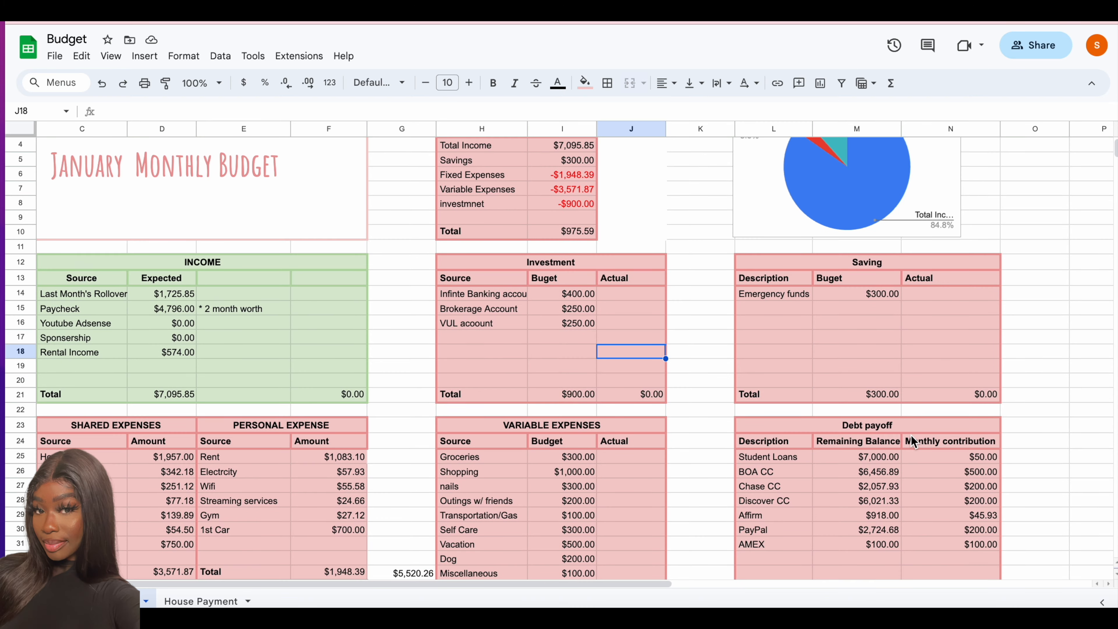
{"action": "left_click", "coordinate": [630, 278]}
{"action": "key", "text": "Delete"}
{"action": "left_click", "coordinate": [951, 277]}
{"action": "key", "text": "Delete"}
{"action": "left_click", "coordinate": [951, 394]}
{"action": "left_click", "coordinate": [874, 380]}
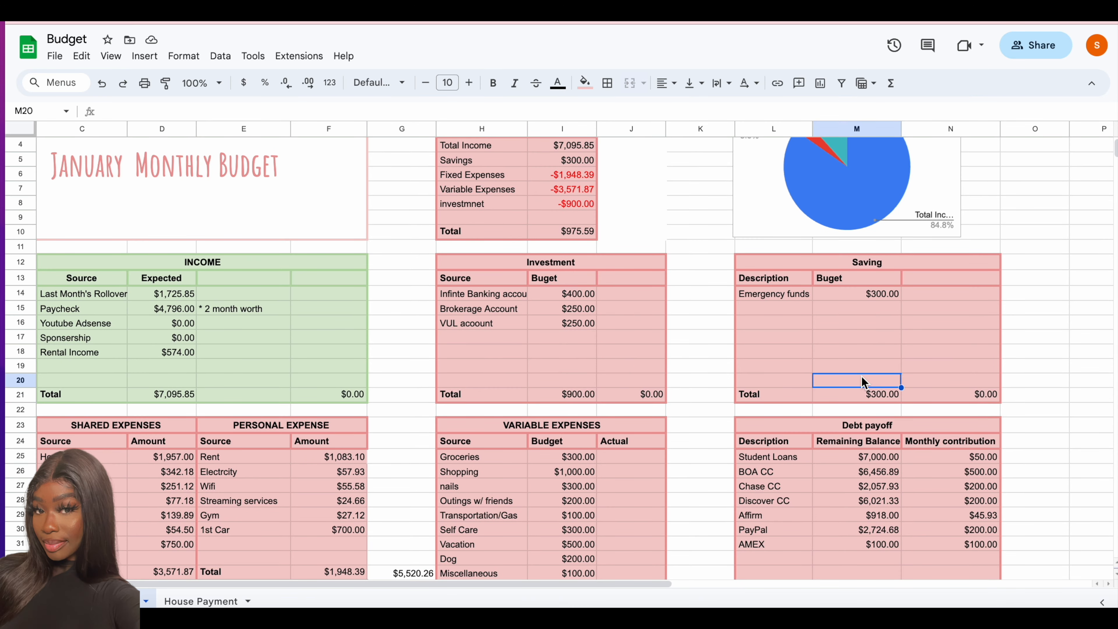
- Enter 12/26 as the Chase statement date in M41 and 1/15 as its pay date in N41
{"action": "scroll", "coordinate": [877, 423], "scroll_direction": "down", "scroll_amount": 5}
{"action": "left_click", "coordinate": [879, 471]}
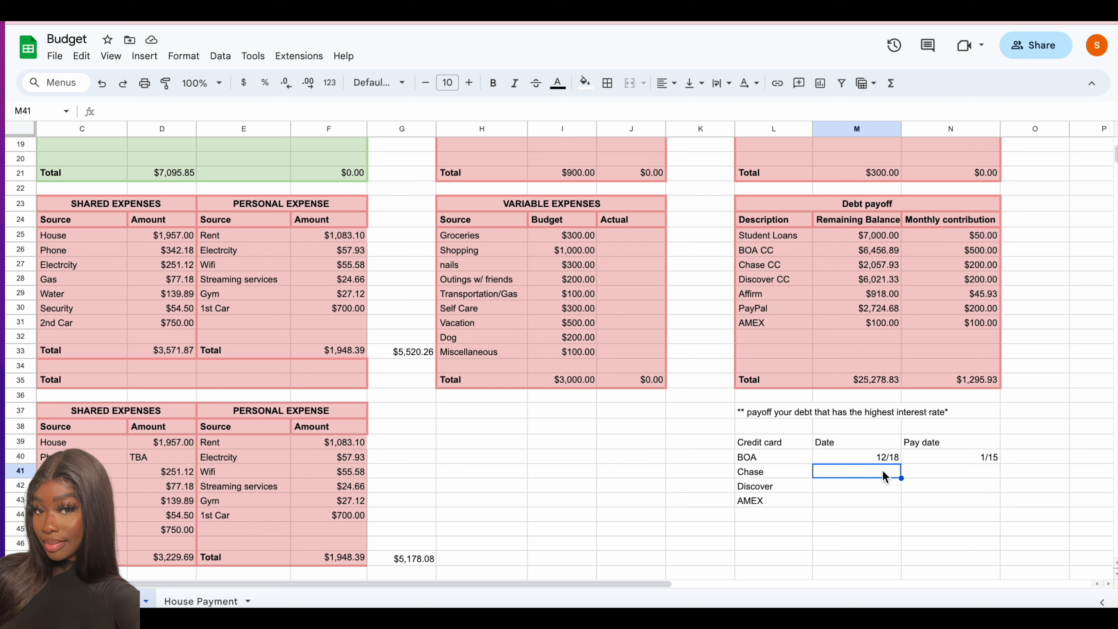
{"action": "type", "text": "12/26"}
{"action": "left_click", "coordinate": [997, 472]}
{"action": "type", "text": "1/15"}
{"action": "key", "text": "Return"}
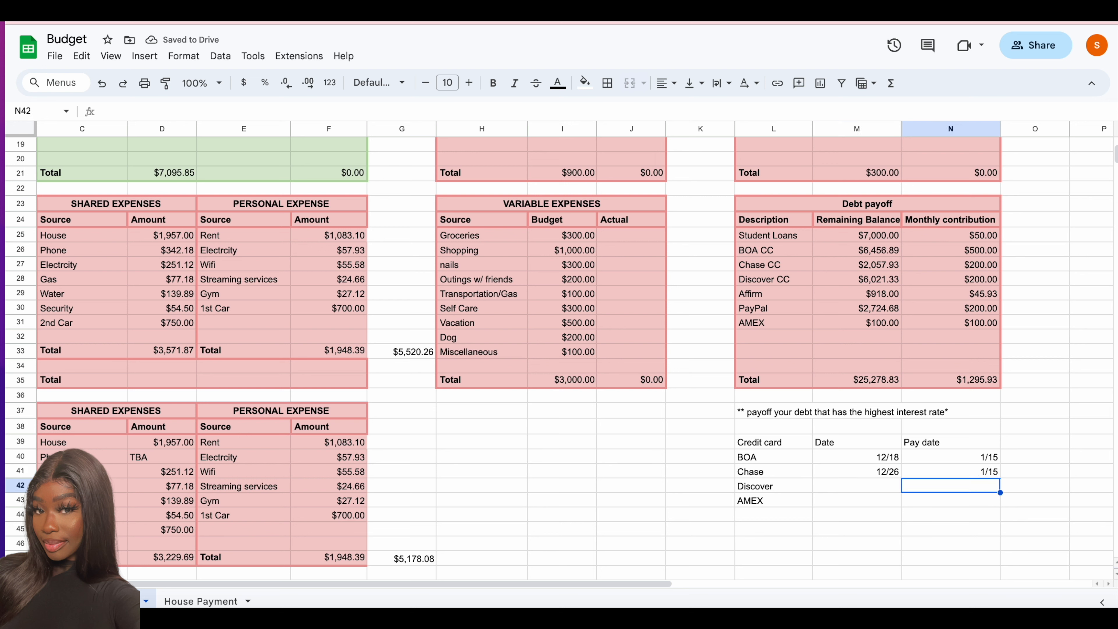
- Remove AMEX from the card list and enter 12/20 as the Discover date and 1/15 as its pay date
{"action": "left_click", "coordinate": [781, 501]}
{"action": "key", "text": "Delete"}
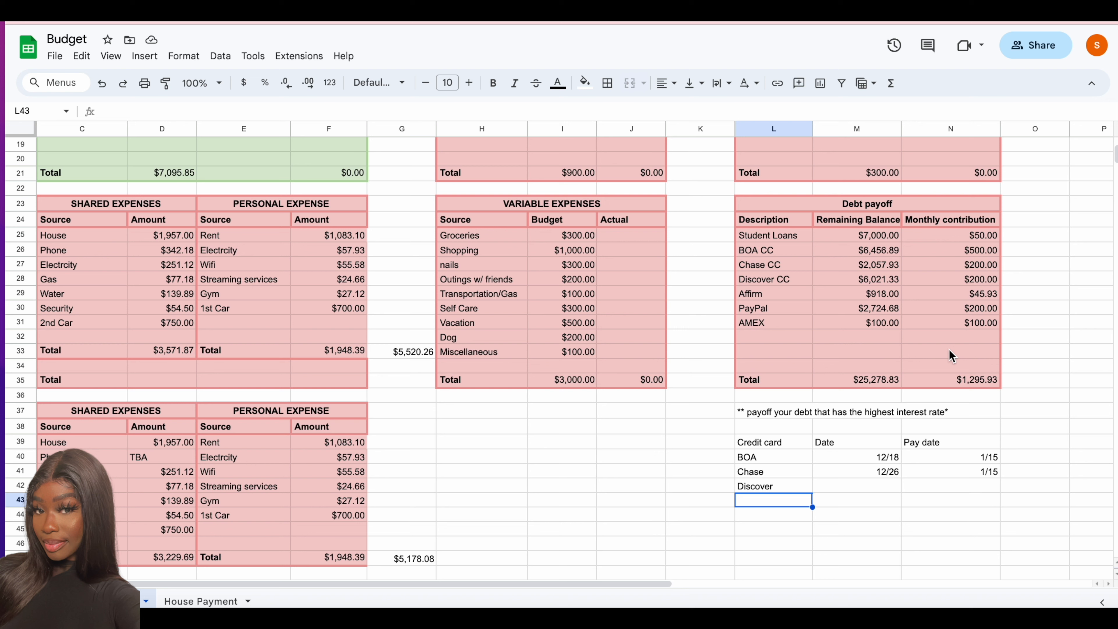
{"action": "left_click", "coordinate": [880, 483]}
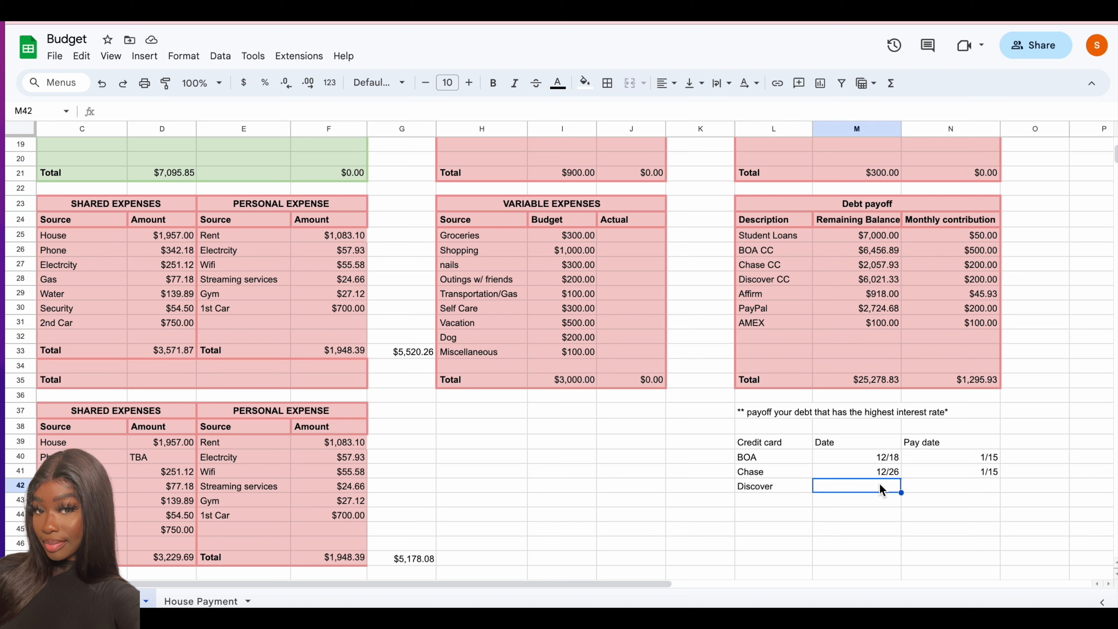
{"action": "type", "text": "12/20"}
{"action": "key", "text": "Right"}
{"action": "type", "text": "1/15"}
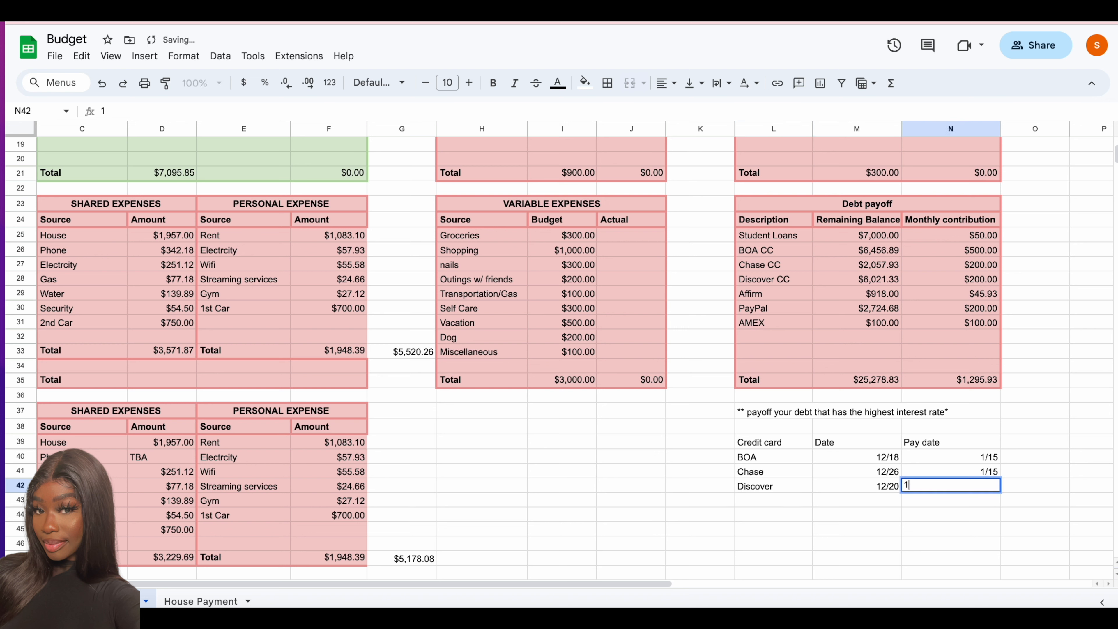
{"action": "key", "text": "Return"}
- Make the Savings amount in the Income Summary negative with =-M21 and set its text colour to green
{"action": "scroll", "coordinate": [896, 356], "scroll_direction": "up", "scroll_amount": 6}
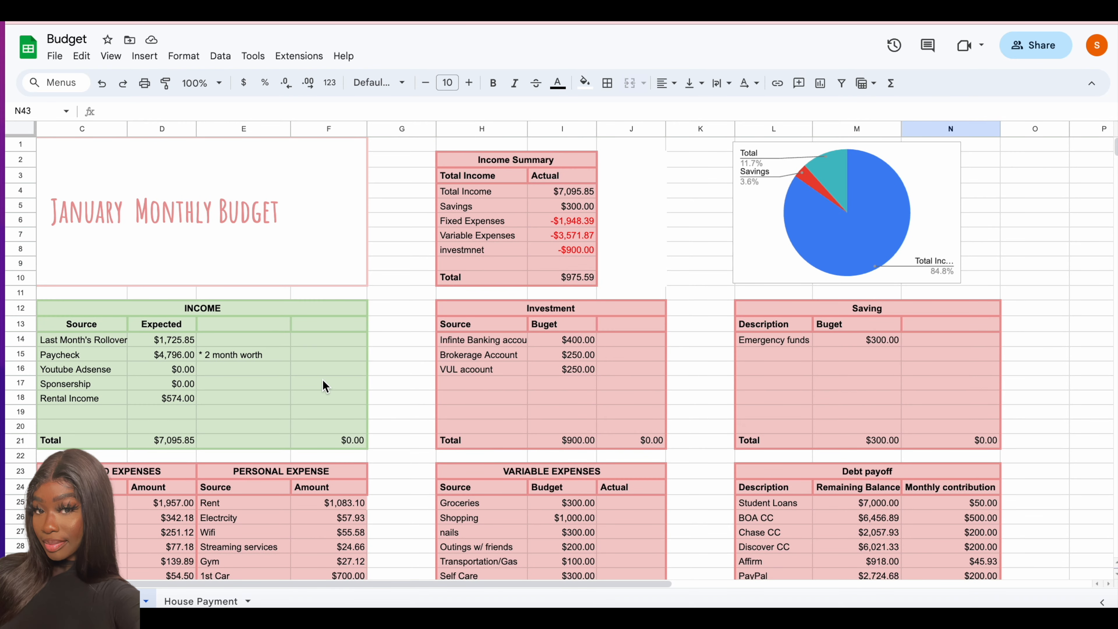
{"action": "left_click", "coordinate": [399, 397]}
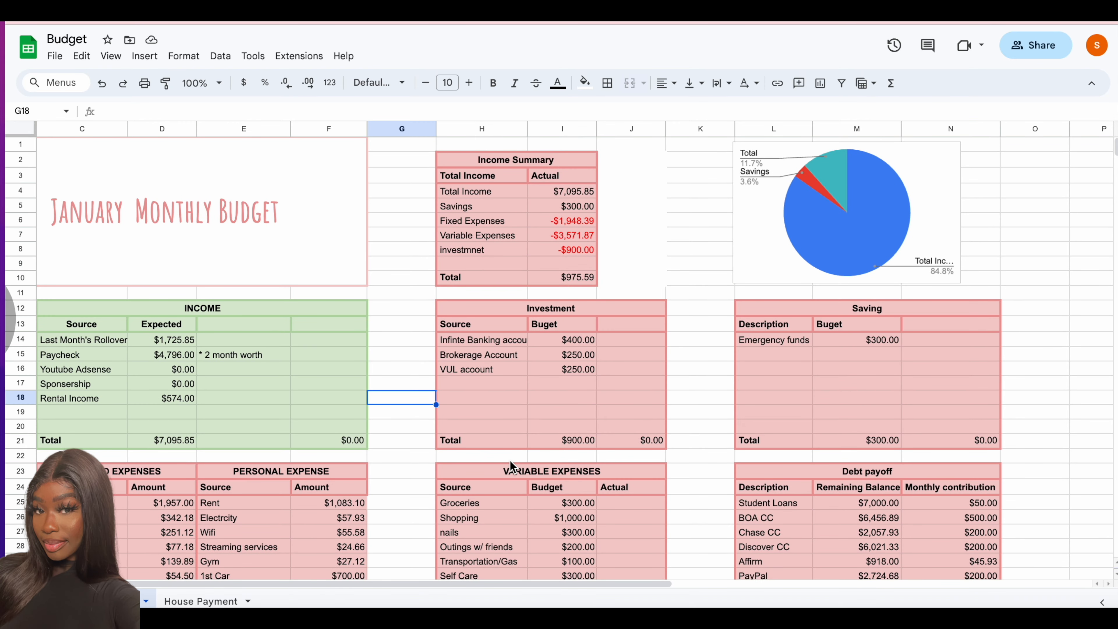
{"action": "left_click", "coordinate": [588, 203]}
{"action": "left_click", "coordinate": [108, 112]}
{"action": "type", "text": "-"}
{"action": "key", "text": "Return"}
{"action": "left_click", "coordinate": [574, 208]}
{"action": "left_click", "coordinate": [561, 86]}
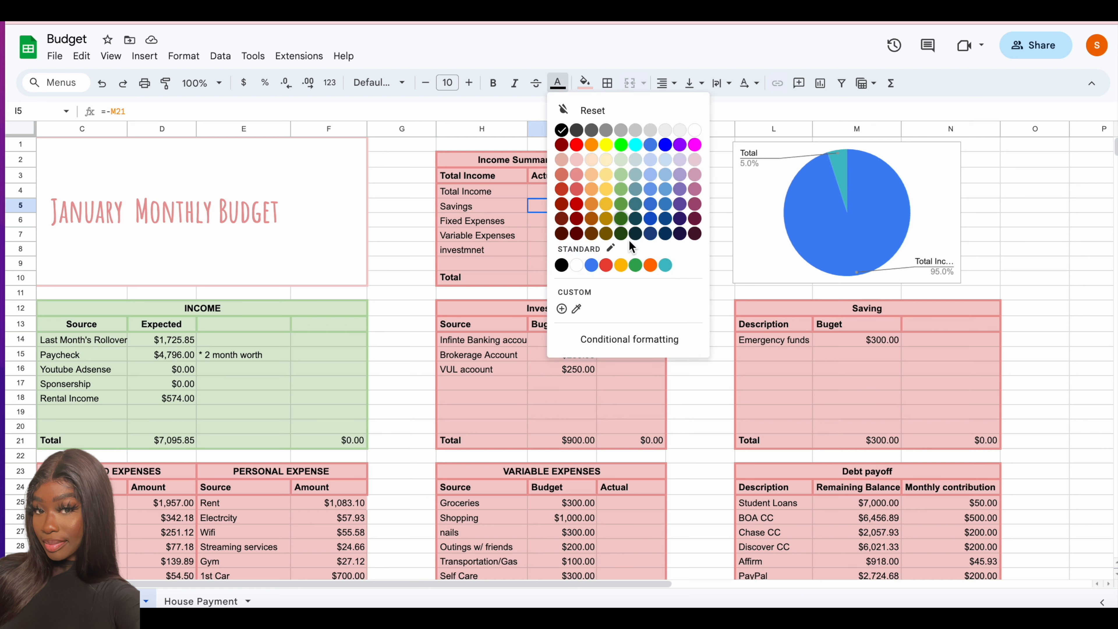
{"action": "left_click", "coordinate": [635, 264]}
{"action": "left_click", "coordinate": [639, 266]}
- Set the Variable Expenses budgets for Shopping to 300 and nails to 0
{"action": "scroll", "coordinate": [639, 266], "scroll_direction": "down", "scroll_amount": 3}
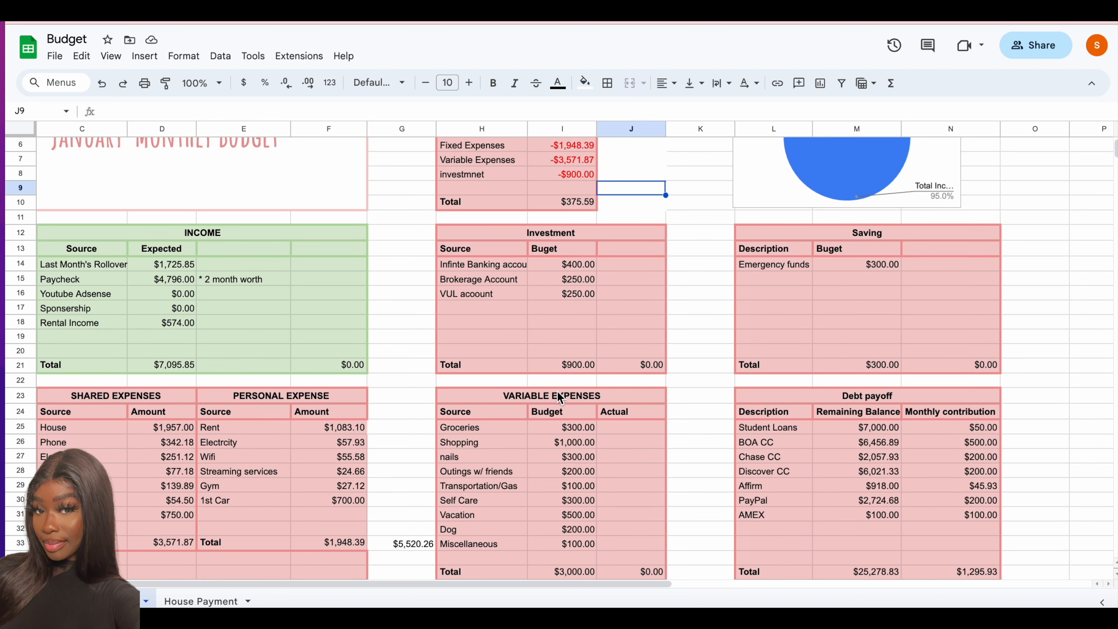
{"action": "left_click", "coordinate": [567, 430]}
{"action": "type", "text": "300"}
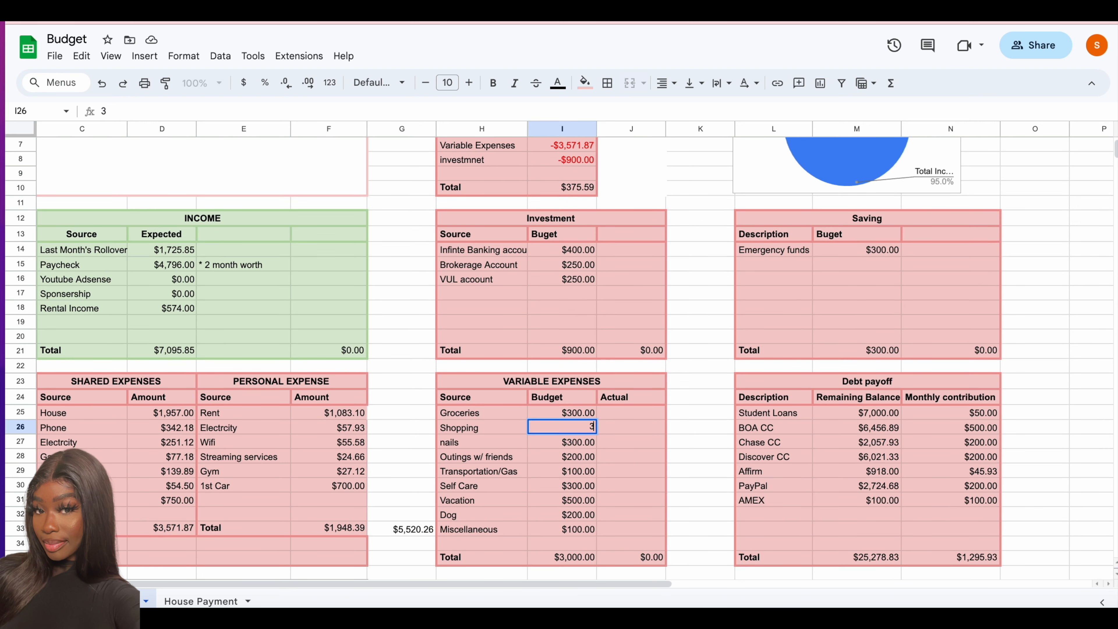
{"action": "key", "text": "Return"}
{"action": "type", "text": "0"}
{"action": "key", "text": "Return"}
{"action": "key", "text": "Return"}
{"action": "type", "text": "3100"}
{"action": "key", "text": "Return"}
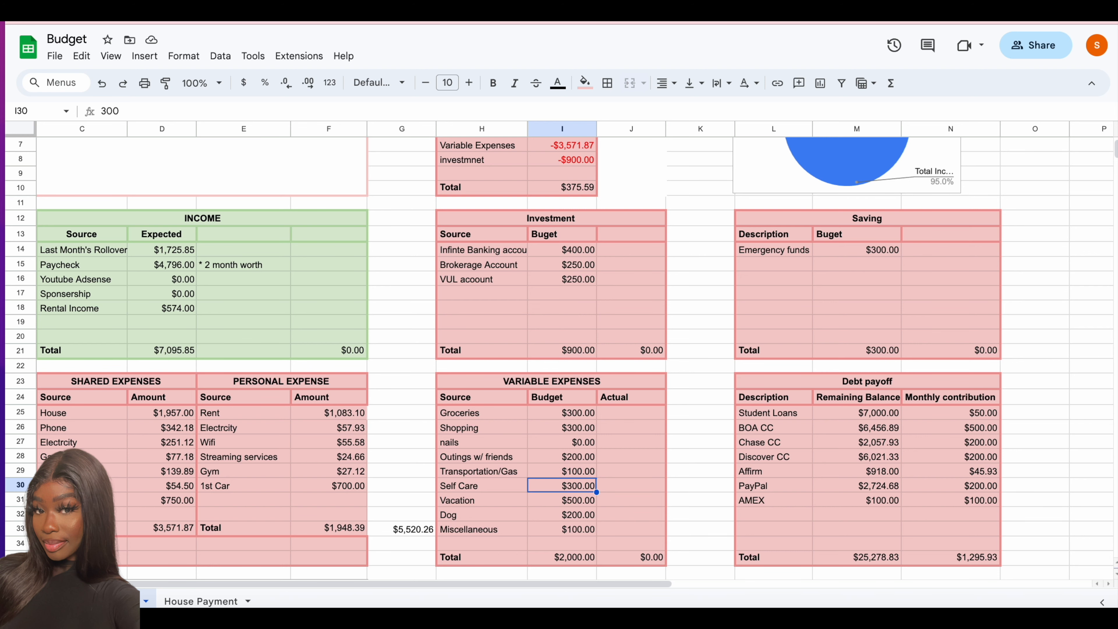
- Set the Variable Expenses budgets for Self Care to 200, Vacation to 0 and Miscellaneous to 2000
{"action": "type", "text": "200"}
{"action": "key", "text": "Return"}
{"action": "type", "text": "0"}
{"action": "left_click", "coordinate": [573, 530]}
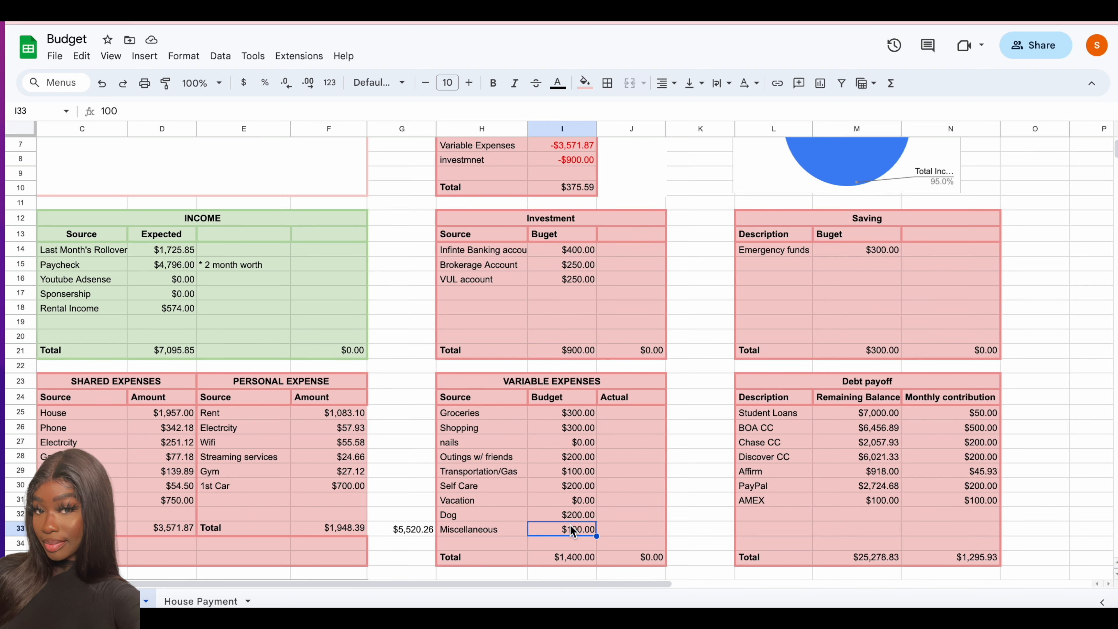
{"action": "type", "text": "2000"}
{"action": "key", "text": "Tab"}
- Add the note "*MISC- moving so adding additional funds" in H38 below the Variable Expenses table
{"action": "scroll", "coordinate": [572, 530], "scroll_direction": "down", "scroll_amount": 1}
{"action": "left_click", "coordinate": [482, 558]}
{"action": "type", "text": "*MISC- moving so adding additional funds"}
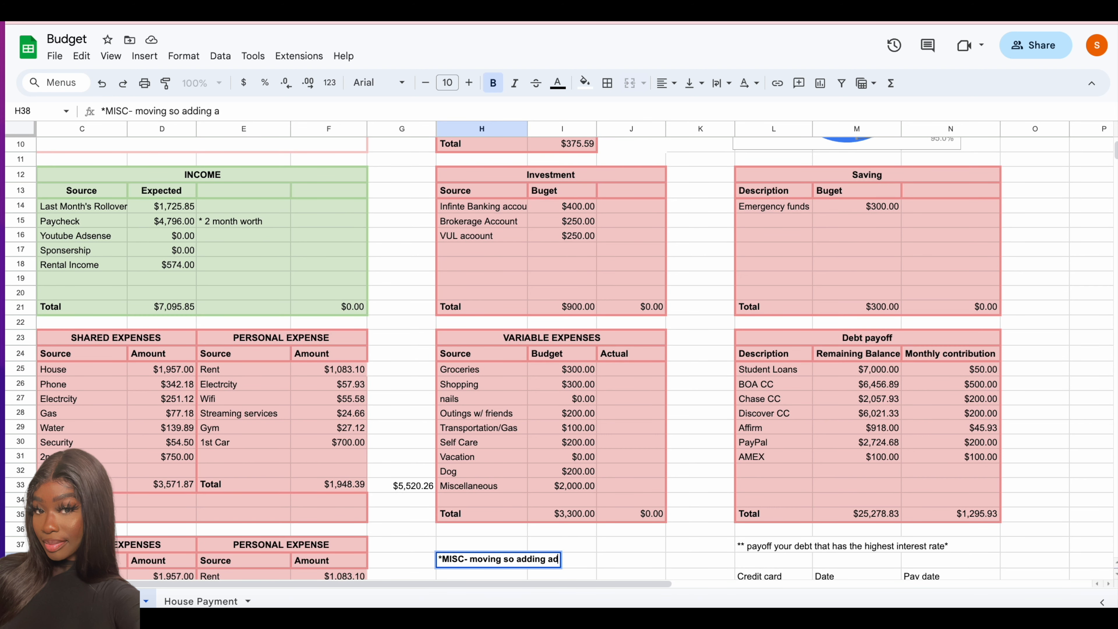
{"action": "left_click", "coordinate": [591, 497]}
{"action": "left_click", "coordinate": [632, 516]}
- Enter the headings "Acutual" in J13 of the Investment table and "Actual" in N13 of the Saving table
{"action": "scroll", "coordinate": [632, 517], "scroll_direction": "up", "scroll_amount": 2}
{"action": "left_click", "coordinate": [643, 234]}
{"action": "left_click", "coordinate": [644, 248]}
{"action": "type", "text": "Acutual"}
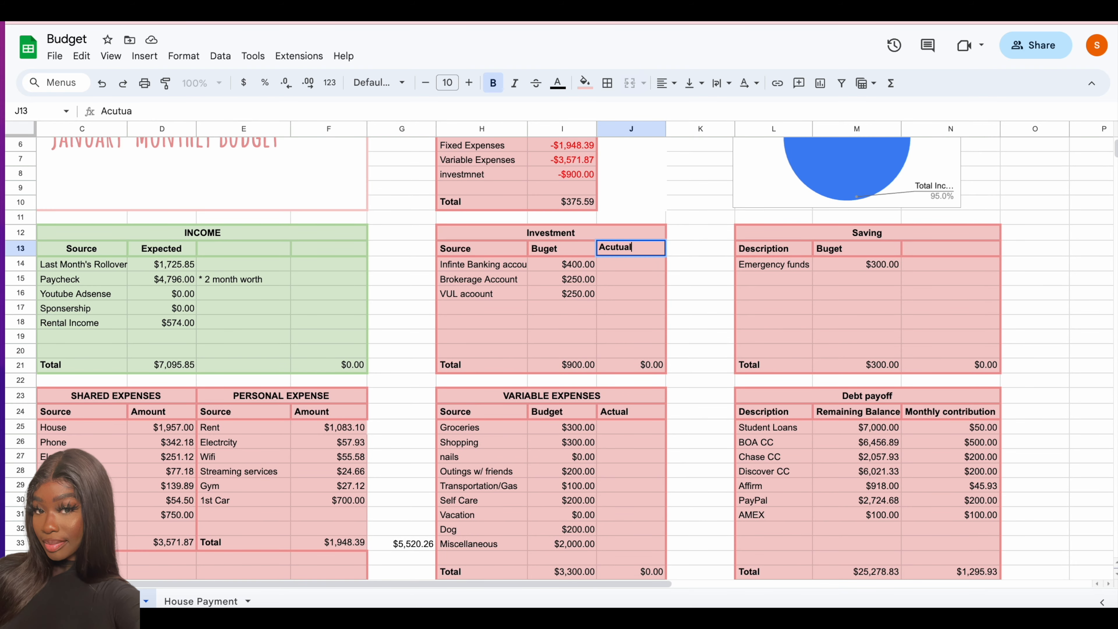
{"action": "left_click", "coordinate": [918, 249]}
{"action": "type", "text": "Actual"}
{"action": "key", "text": "Return"}
- Delete the duplicate shared and personal expenses block C37:G47, shifting the cells up
{"action": "scroll", "coordinate": [812, 340], "scroll_direction": "down", "scroll_amount": 7}
{"action": "left_click", "coordinate": [362, 282]}
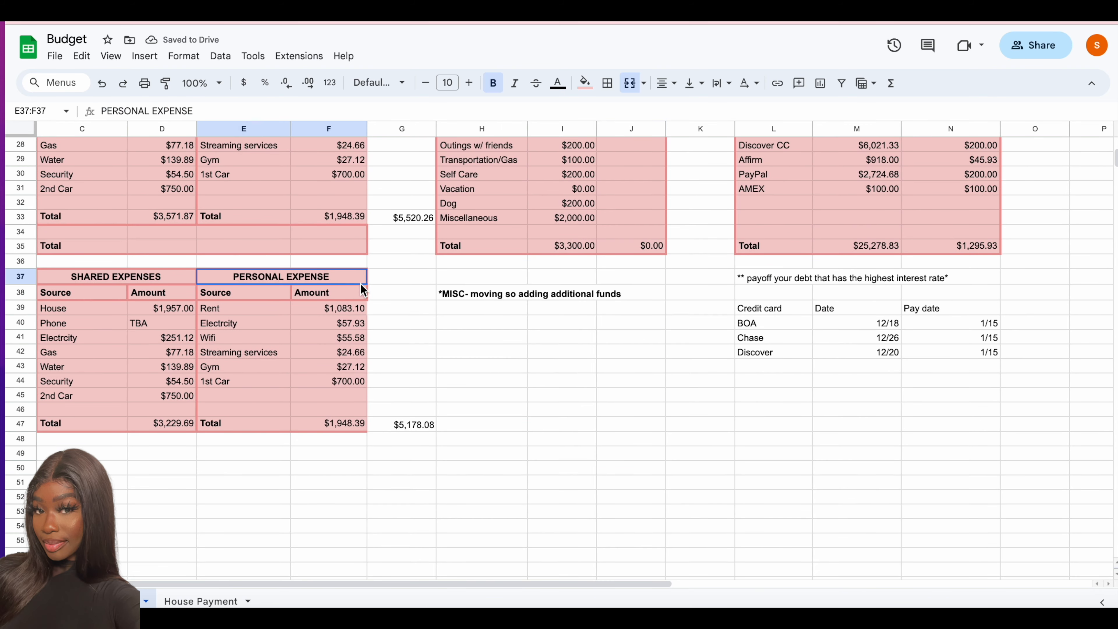
{"action": "left_click", "coordinate": [412, 277]}
{"action": "left_click_drag", "start_coordinate": [411, 278], "coordinate": [77, 419]}
{"action": "right_click", "coordinate": [77, 417]}
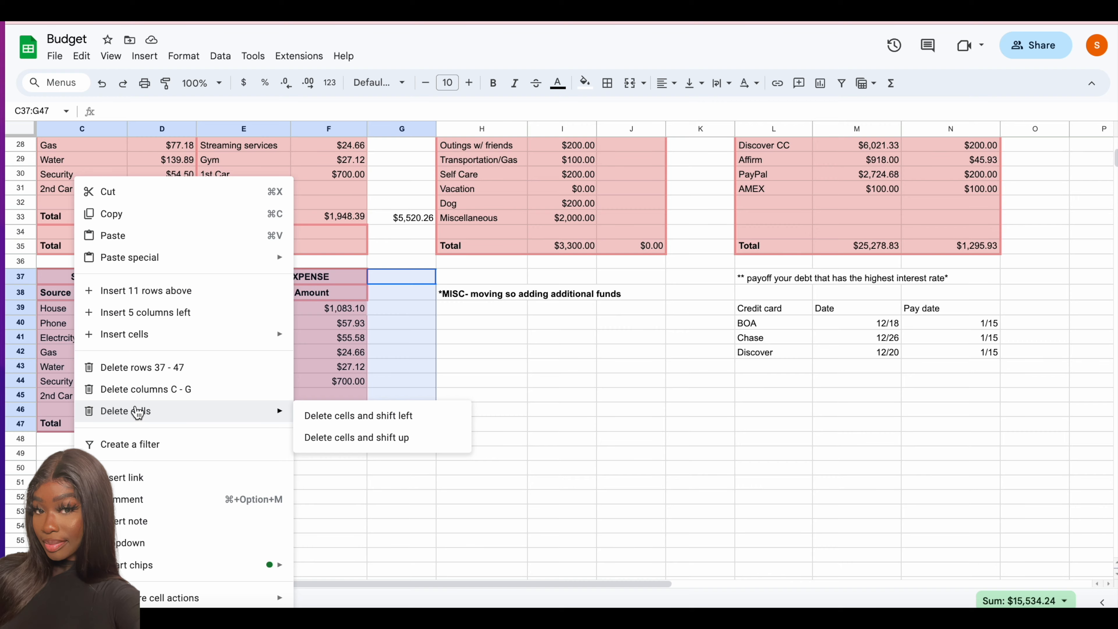
{"action": "left_click", "coordinate": [357, 438]}
- Review the Shared Expenses amounts from Electricity through 2nd Car and the Personal Expense sources
{"action": "scroll", "coordinate": [546, 473], "scroll_direction": "up", "scroll_amount": 10}
{"action": "scroll", "coordinate": [1010, 255], "scroll_direction": "down", "scroll_amount": 2}
{"action": "left_click", "coordinate": [271, 400]}
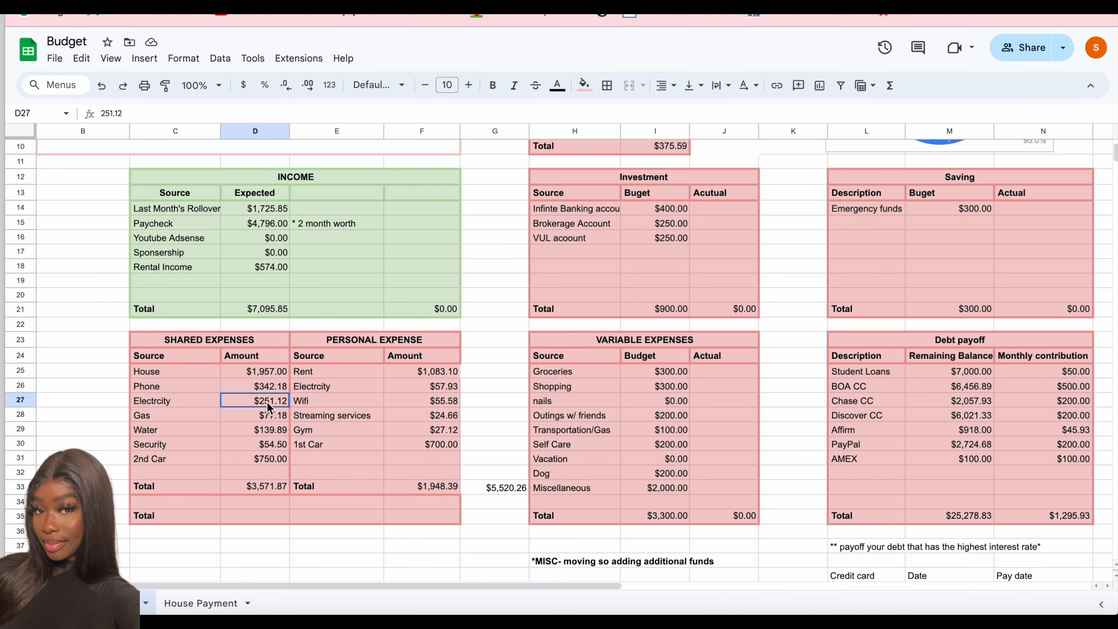
{"action": "left_click", "coordinate": [271, 415]}
{"action": "left_click", "coordinate": [271, 429]}
{"action": "left_click", "coordinate": [271, 444]}
{"action": "left_click", "coordinate": [270, 459]}
{"action": "left_click", "coordinate": [321, 415]}
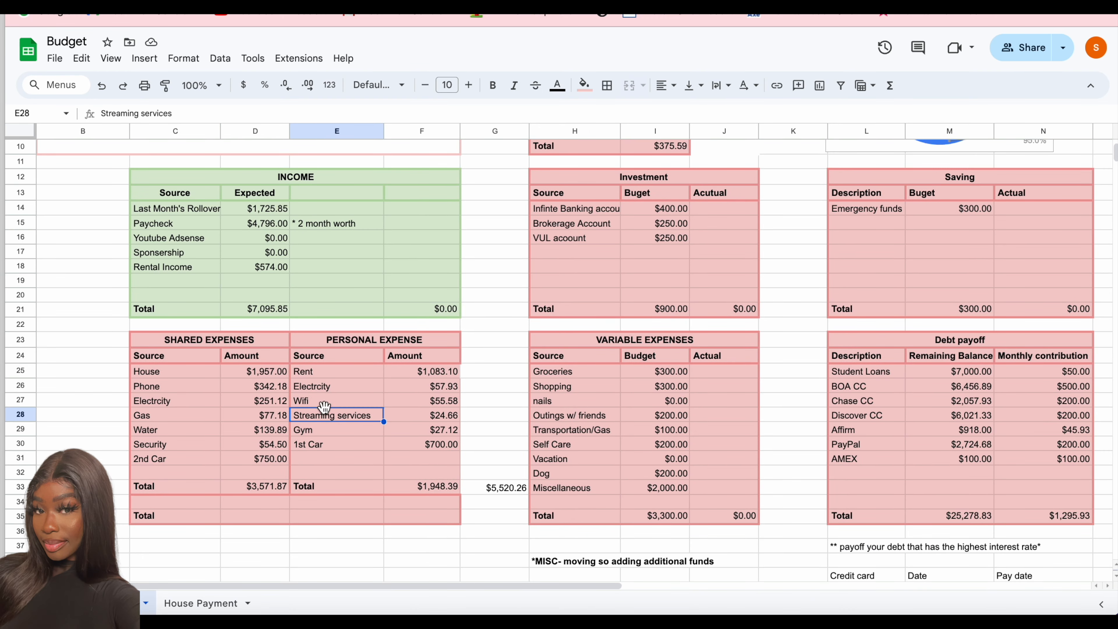
- Add Affirm to the Personal Expense list in row 31 with the amount =45.93+37.50
{"action": "left_click", "coordinate": [326, 458]}
{"action": "type", "text": "Affirm"}
{"action": "left_click", "coordinate": [421, 460]}
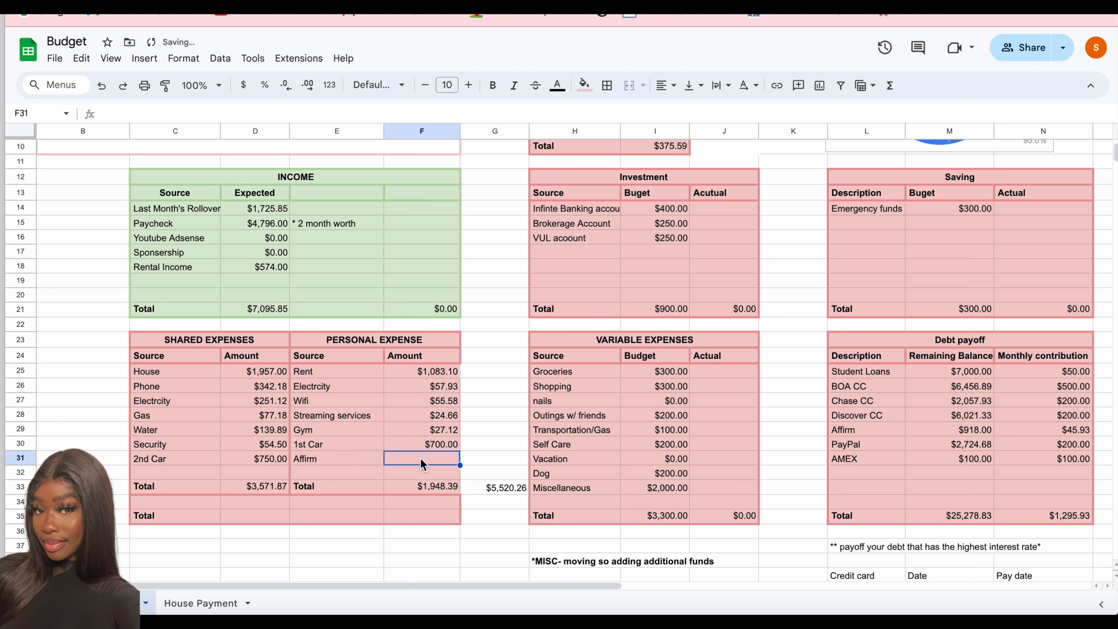
{"action": "type", "text": "=45."}
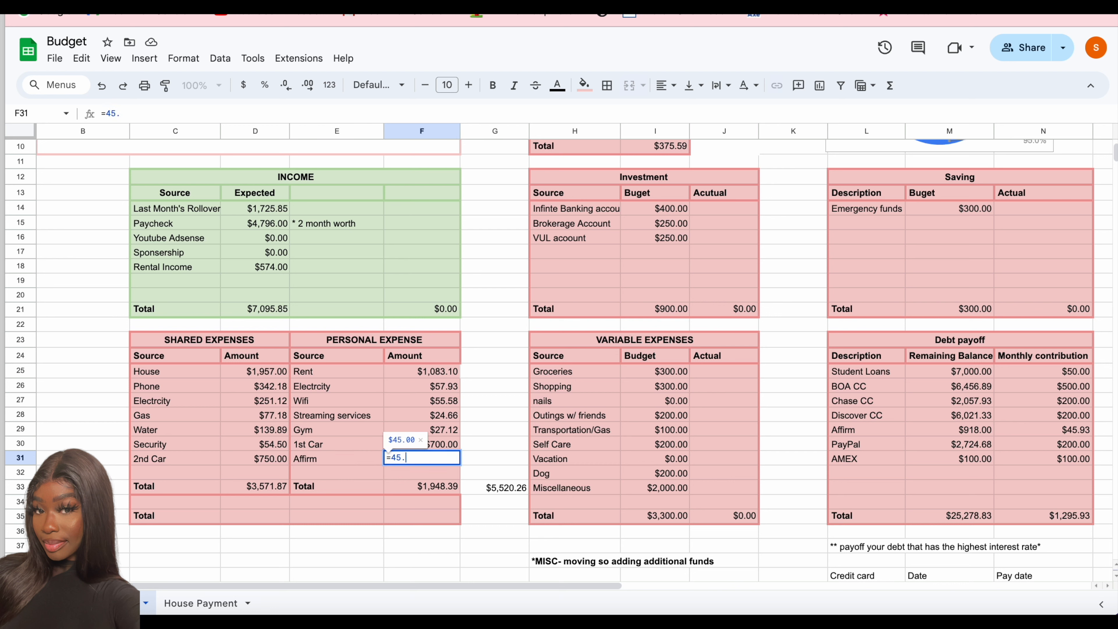
{"action": "type", "text": "93+37.50"}
{"action": "key", "text": "Return"}
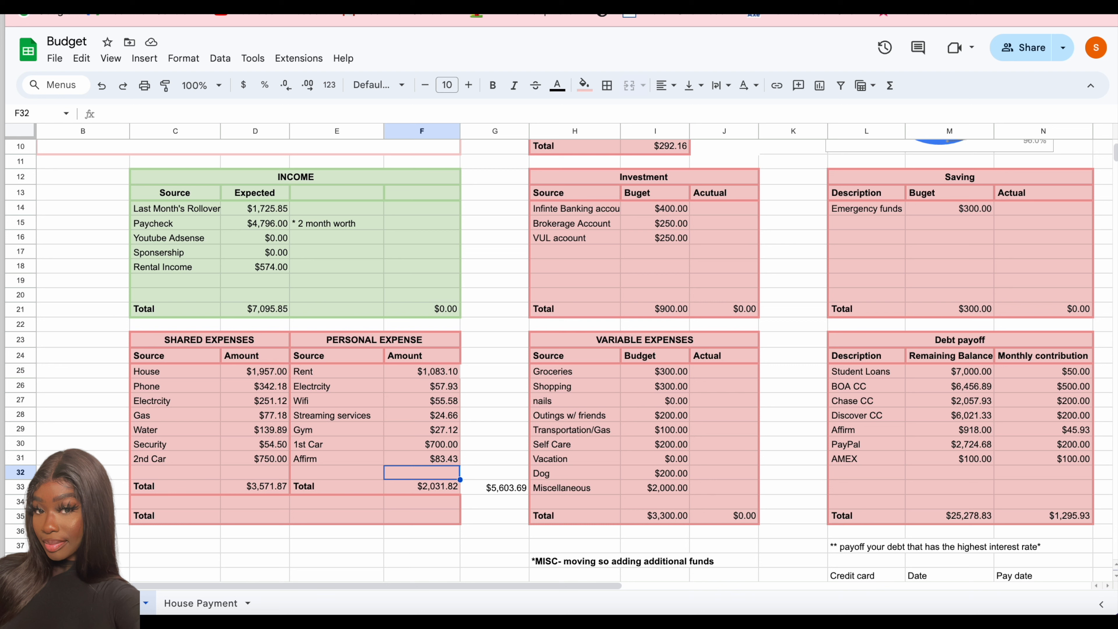
- Rename the nails entry in the Variable Expenses table as "out to eat"
{"action": "left_click", "coordinate": [704, 379]}
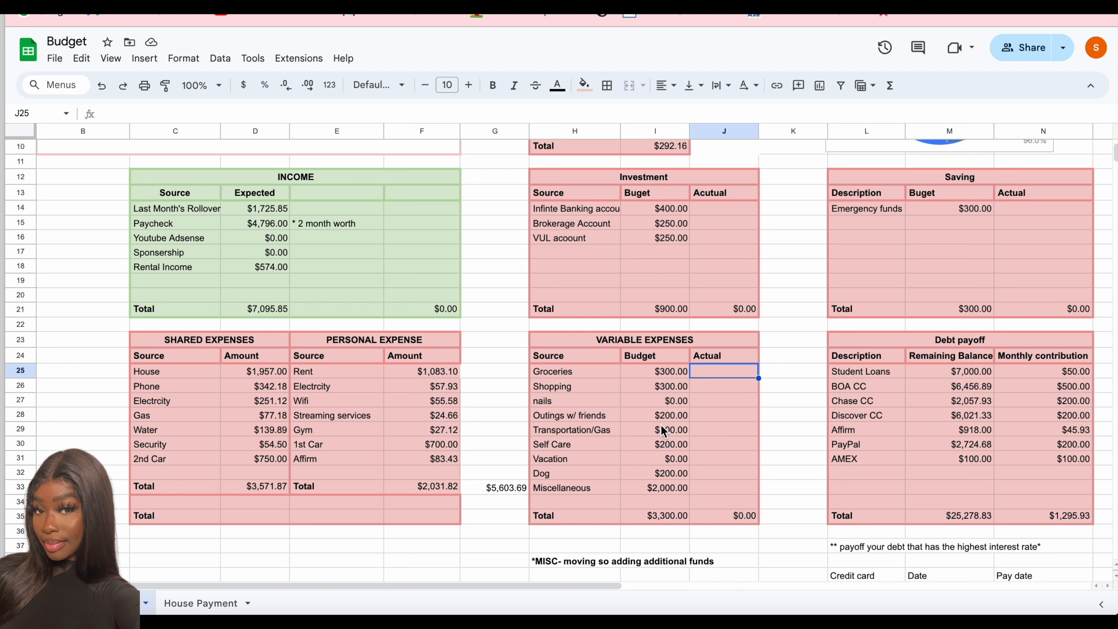
{"action": "left_click", "coordinate": [556, 401]}
{"action": "left_click", "coordinate": [704, 366]}
{"action": "left_click", "coordinate": [559, 401]}
{"action": "type", "text": "out to eat"}
- Enter the TJMAXX purchase as a formula, =22.47, in the Actual column for Shopping
{"action": "double_click", "coordinate": [713, 398]}
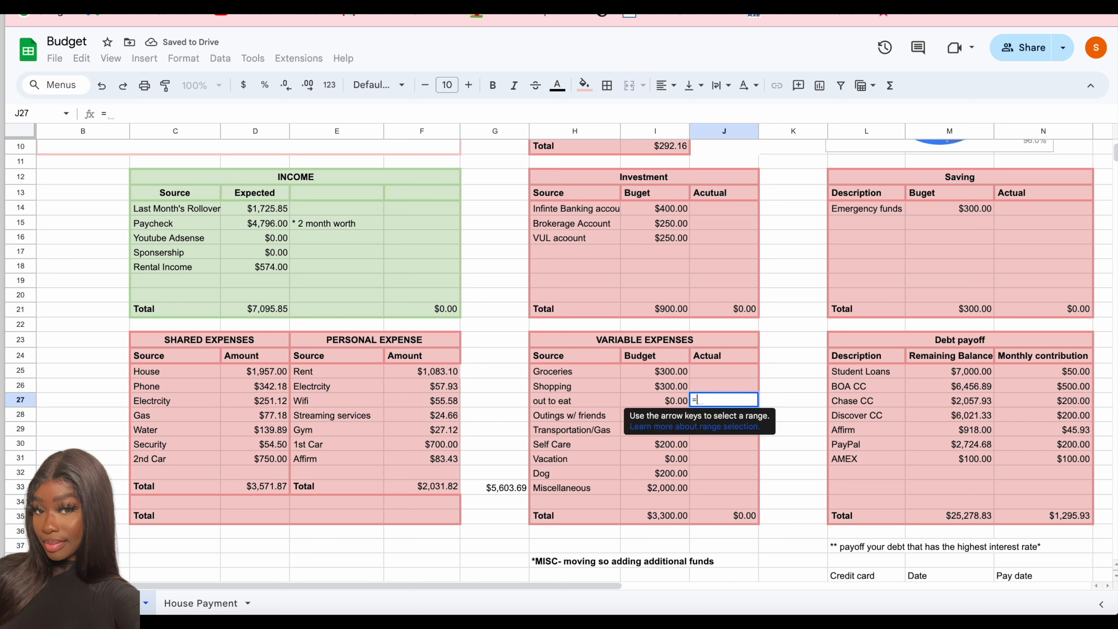
{"action": "left_click", "coordinate": [713, 386]}
{"action": "type", "text": "="}
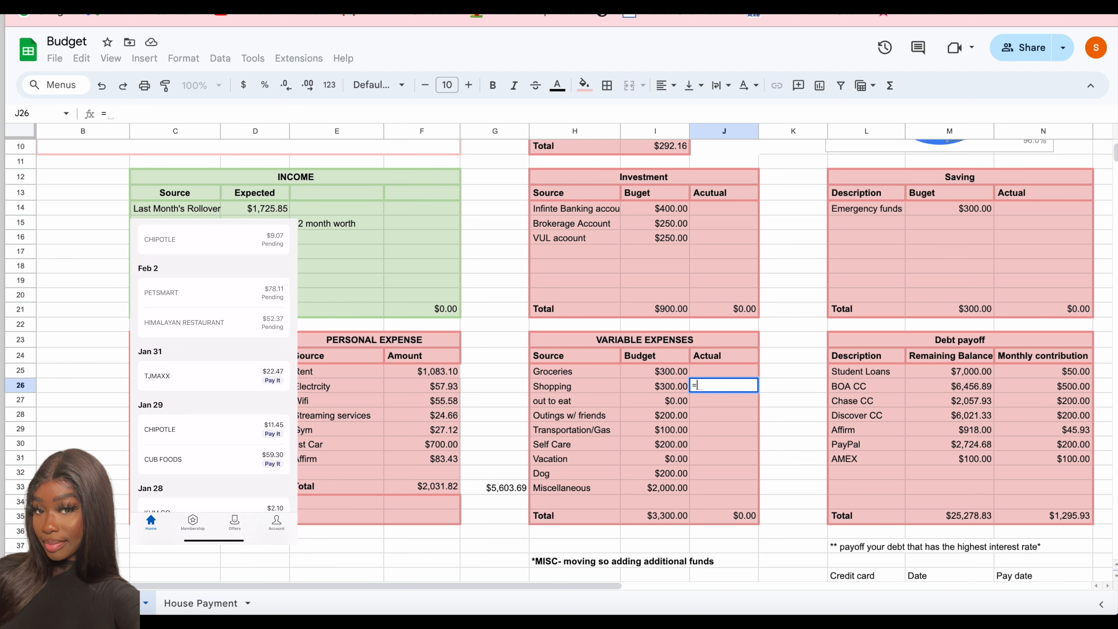
{"action": "type", "text": "22.47"}
{"action": "key", "text": "Return"}
- Enter =11.45 for out to eat and =59.30 for Groceries in the Actual column of Variable Expenses
{"action": "type", "text": "=11.45"}
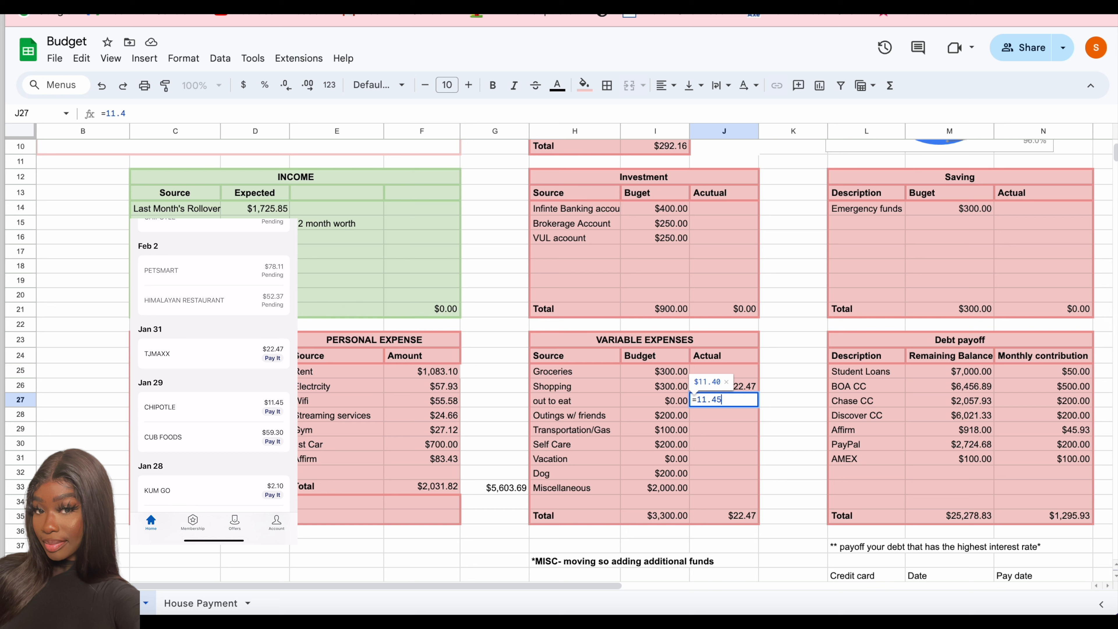
{"action": "left_click", "coordinate": [704, 363]}
{"action": "left_click", "coordinate": [705, 370]}
{"action": "type", "text": "=59.30"}
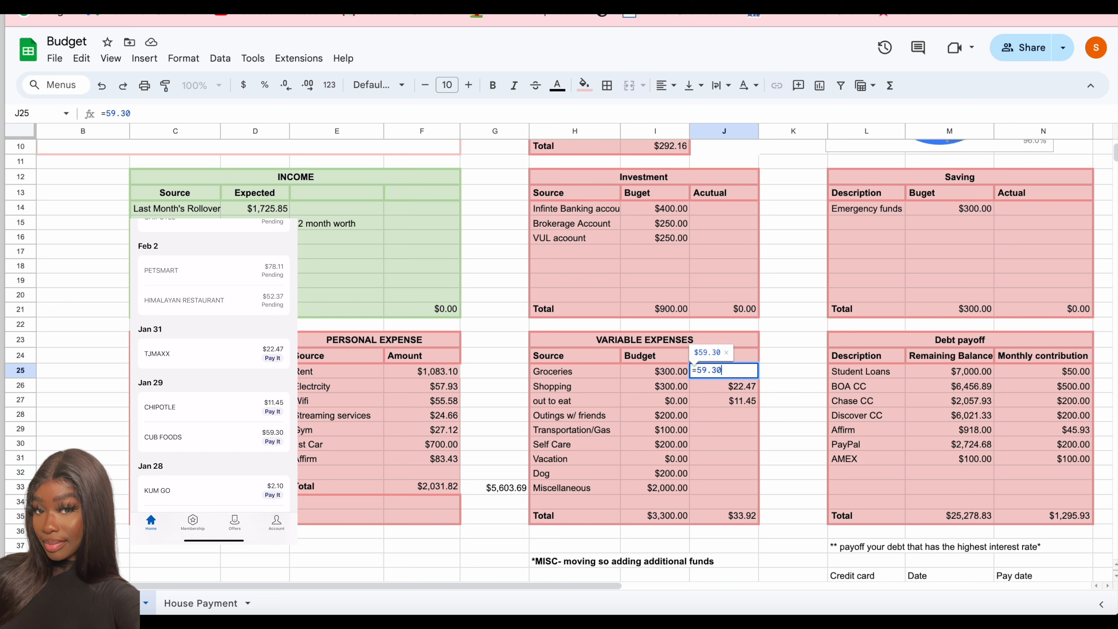
- Enter the gas purchases as =2.10+9.08+6.85 in the Actual column for Transportation/Gas
{"action": "left_click", "coordinate": [704, 430]}
{"action": "type", "text": "=2"}
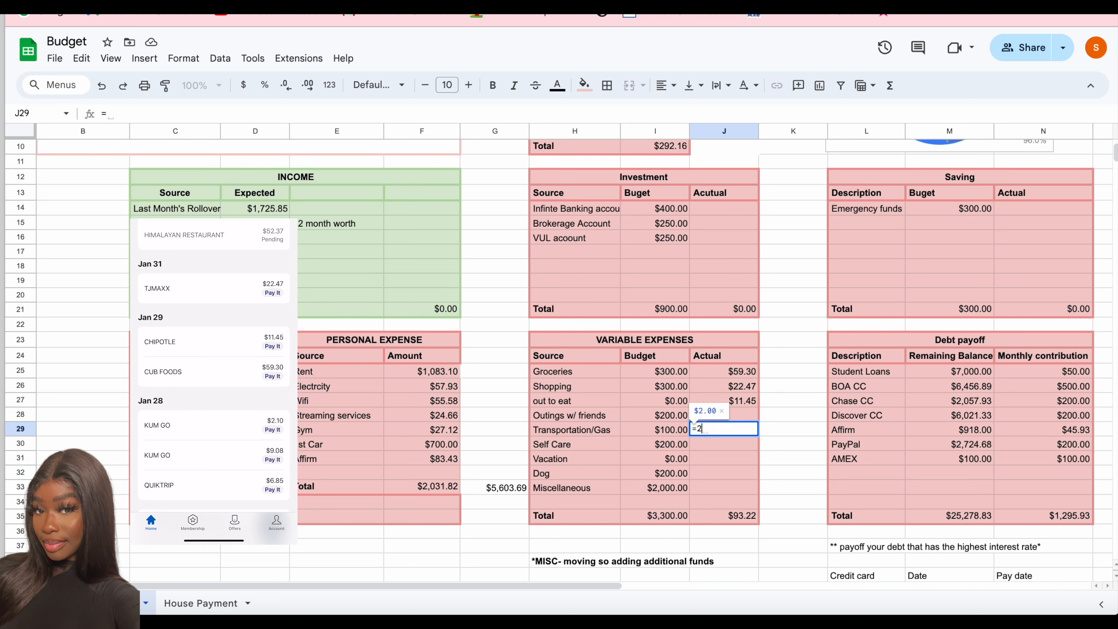
{"action": "type", "text": ".10+9.08+6.85+"}
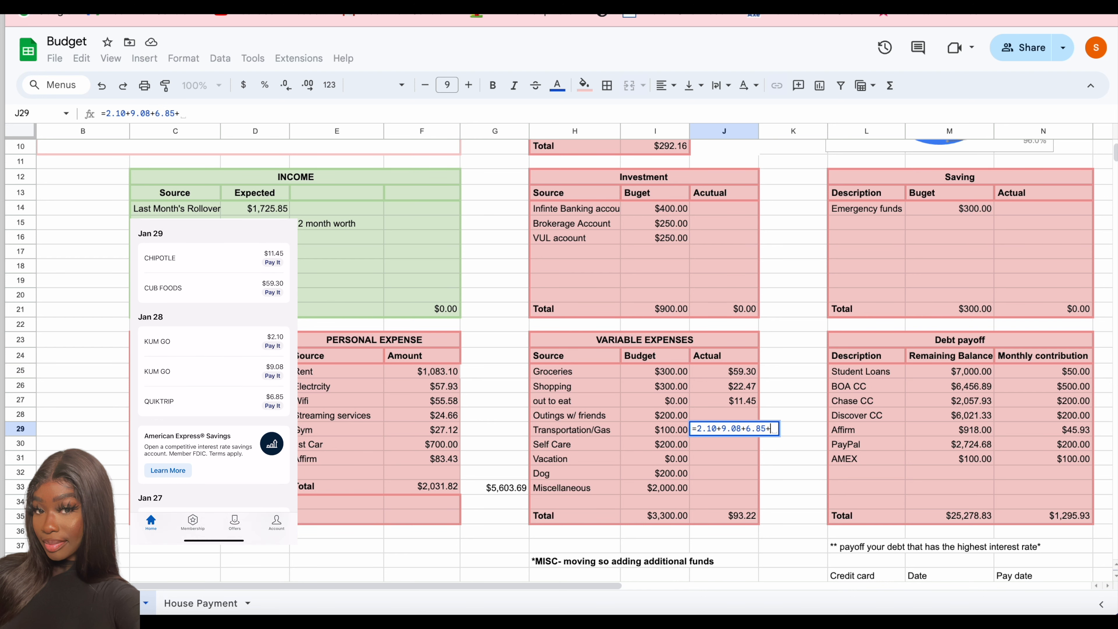
{"action": "key", "text": "BackSpace"}
{"action": "key", "text": "Return"}
- Append the Chick-fil-A and In-N-Out purchases, +23.25+30.36, to the out to eat Actual formula
{"action": "double_click", "coordinate": [722, 400]}
{"action": "type", "text": "+"}
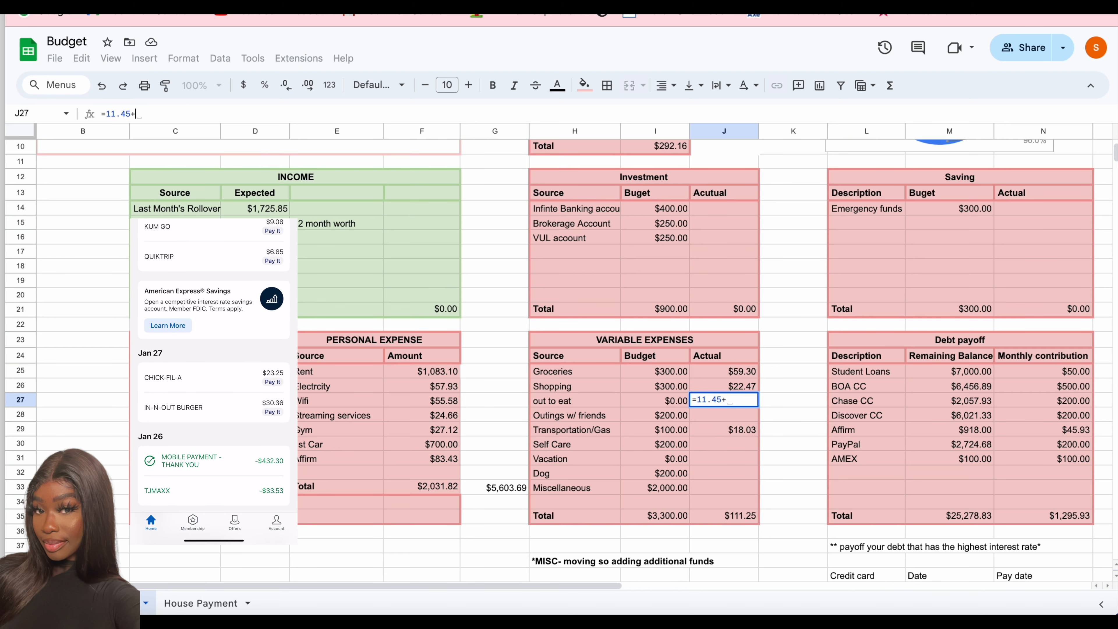
{"action": "type", "text": "23.25"}
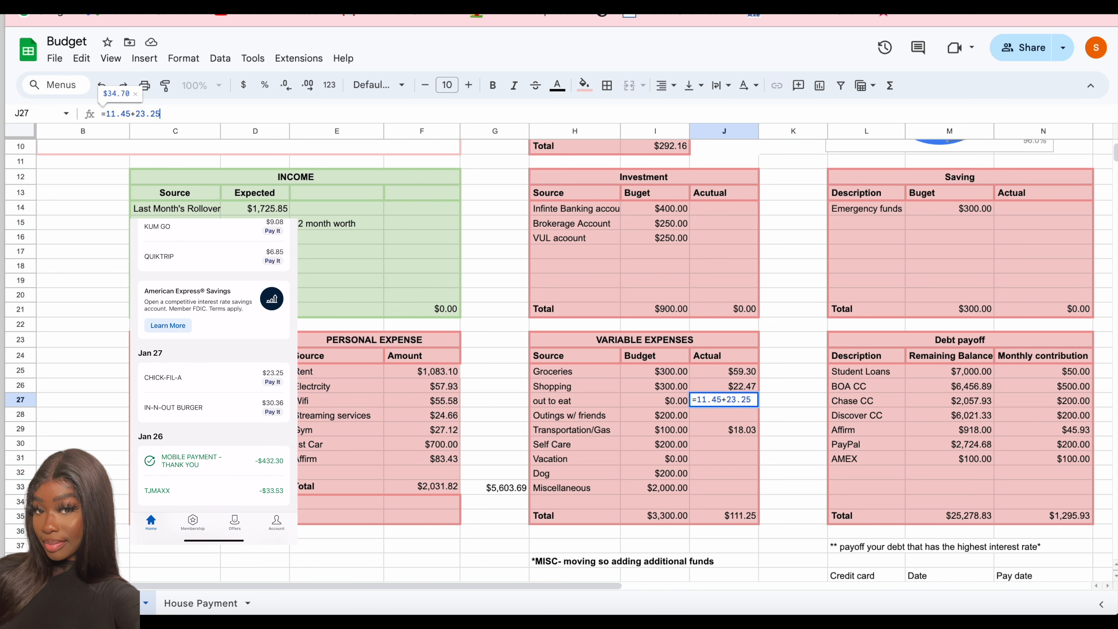
{"action": "type", "text": "+30.36"}
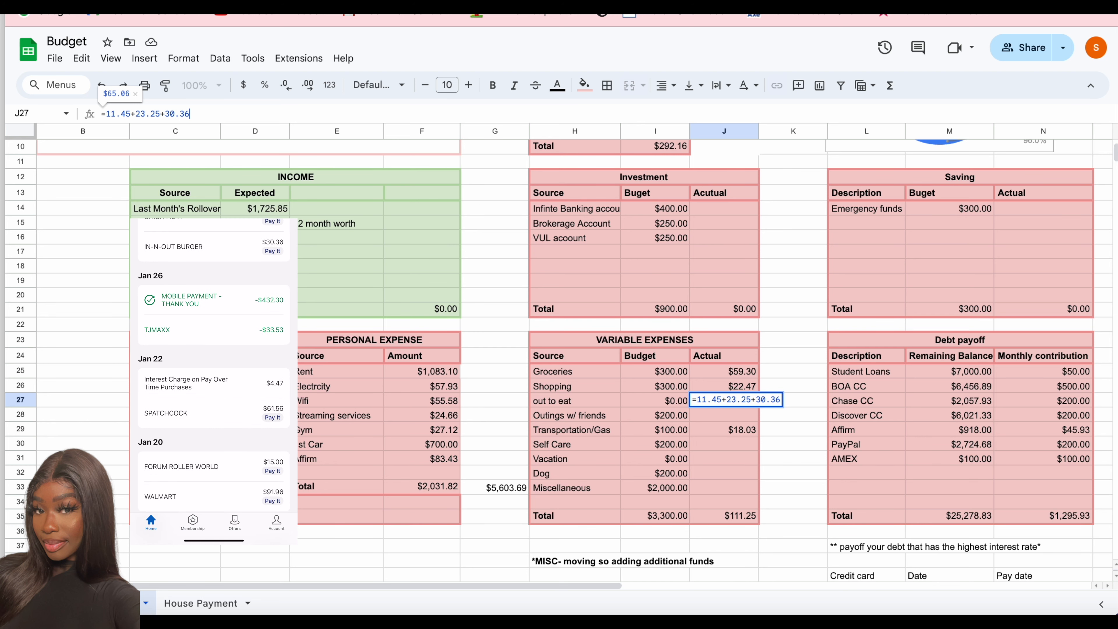
{"action": "key", "text": "Return"}
- Enter the Spatchcock purchase, =61.56, as the Outings w/ friends Actual and append +61.56 to the out to eat Actual formula
{"action": "type", "text": "=61.56"}
{"action": "key", "text": "Return"}
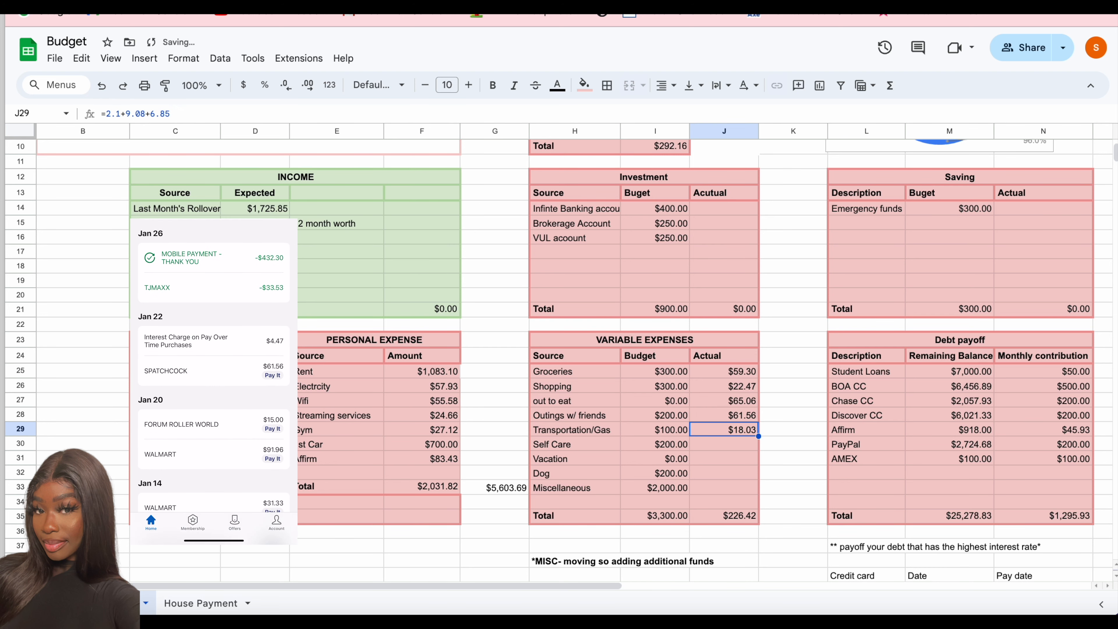
{"action": "key", "text": "Up"}
- Set the Outings w/ friends Actual to 15 and append the Walmart purchases, +91.96+31.33, to the Groceries Actual formula
{"action": "key", "text": "Up"}
{"action": "key", "text": "Return"}
{"action": "type", "text": "+61.56"}
{"action": "key", "text": "Return"}
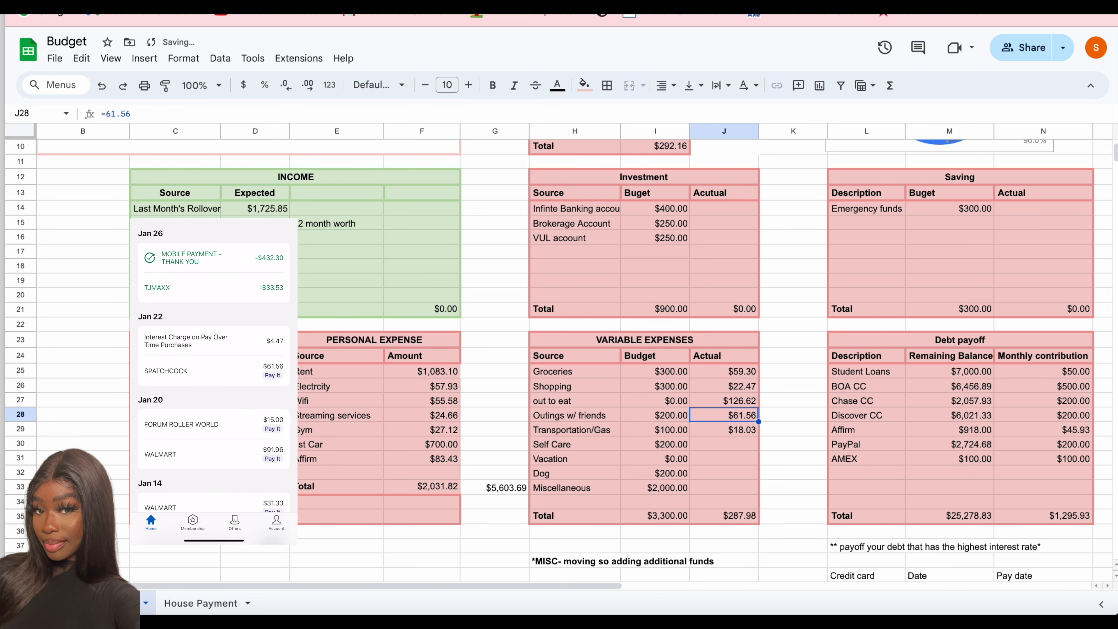
{"action": "type", "text": "15"}
{"action": "key", "text": "Return"}
{"action": "key", "text": "Up"}
{"action": "key", "text": "Up"}
{"action": "key", "text": "Up"}
{"action": "key", "text": "Up"}
{"action": "key", "text": "Return"}
{"action": "type", "text": "+91.96"}
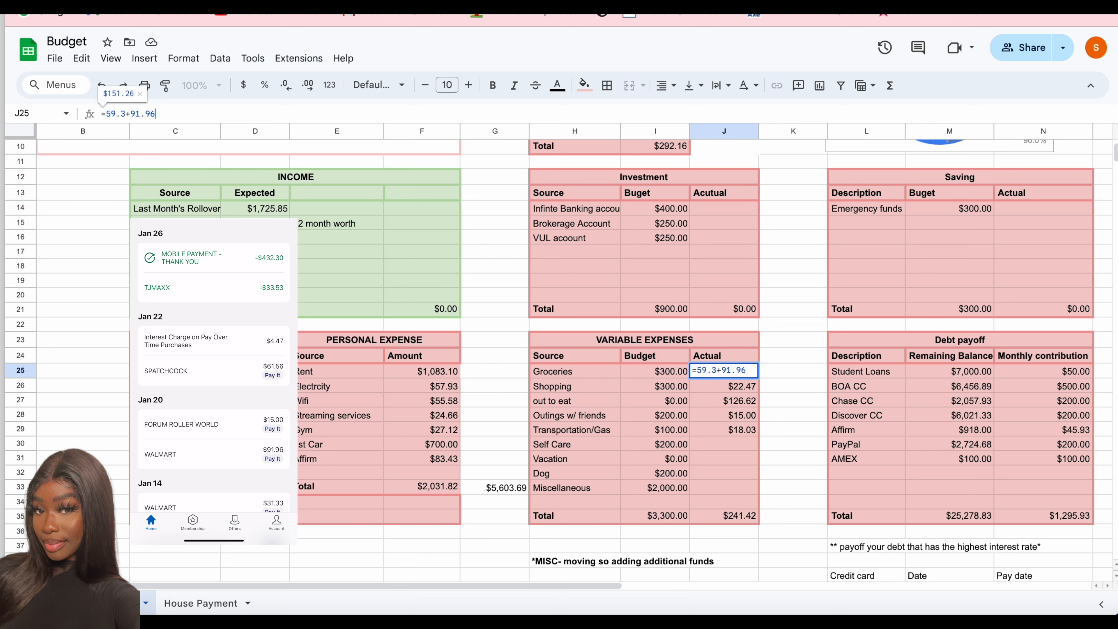
{"action": "type", "text": "+31.33"}
{"action": "key", "text": "Return"}
- Append the Sidecar Social and Pie Tap Pizza purchases, +22.49+31.14, to the out to eat Actual formula
{"action": "key", "text": "Down"}
{"action": "key", "text": "Return"}
{"action": "type", "text": "+23.25+30.36+61"}
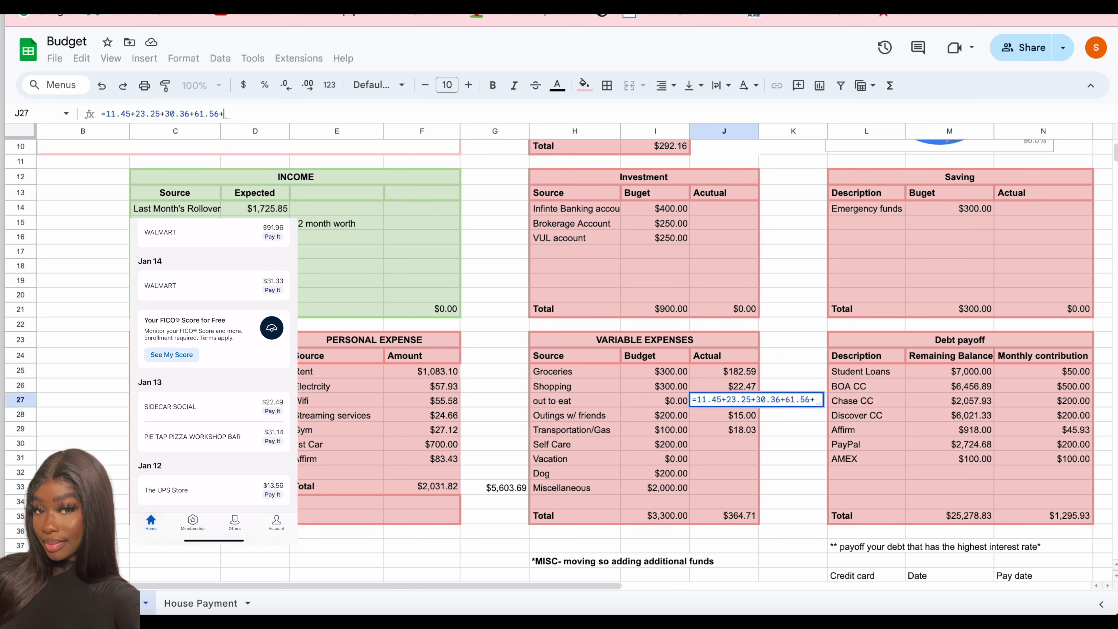
{"action": "type", "text": "53.63"}
{"action": "key", "text": "Return"}
- Enter The UPS Store purchase as =13.56 in the Actual column for Miscellaneous
{"action": "key", "text": "Down"}
{"action": "key", "text": "Down"}
{"action": "key", "text": "Down"}
{"action": "key", "text": "Down"}
{"action": "key", "text": "Down"}
{"action": "type", "text": "=13"}
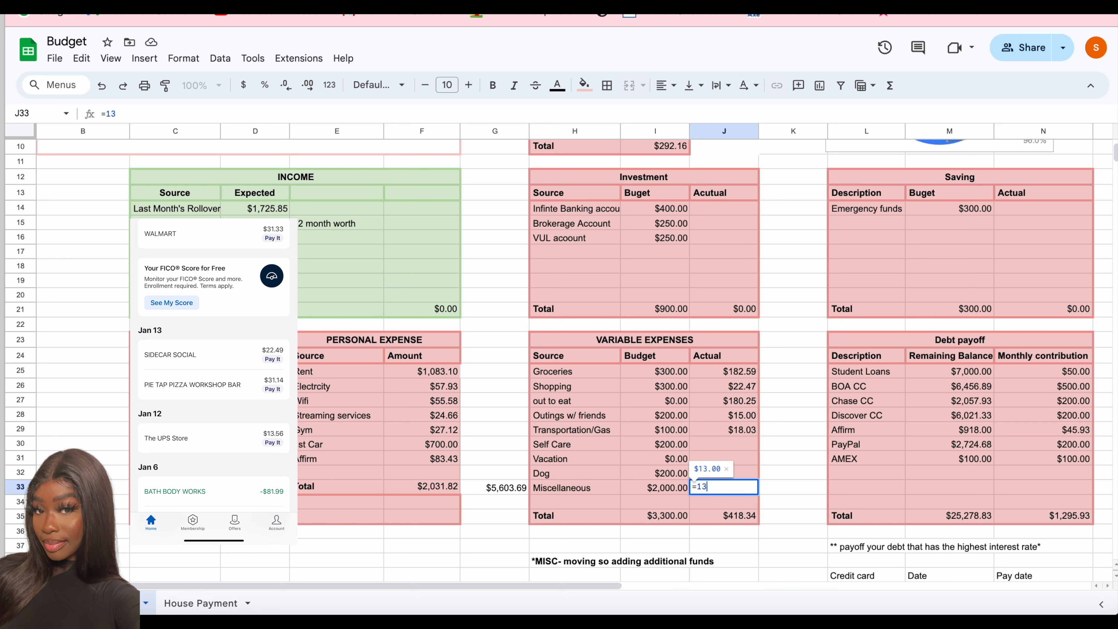
{"action": "type", "text": ".56"}
{"action": "key", "text": "Return"}
- Append the Jan 6 Walmart purchase, +50.65, to the Groceries Actual formula
{"action": "key", "text": "Up"}
{"action": "key", "text": "Up"}
{"action": "key", "text": "Up"}
{"action": "key", "text": "Up"}
{"action": "key", "text": "Up"}
{"action": "key", "text": "Up"}
{"action": "key", "text": "Up"}
{"action": "key", "text": "Up"}
{"action": "key", "text": "Up"}
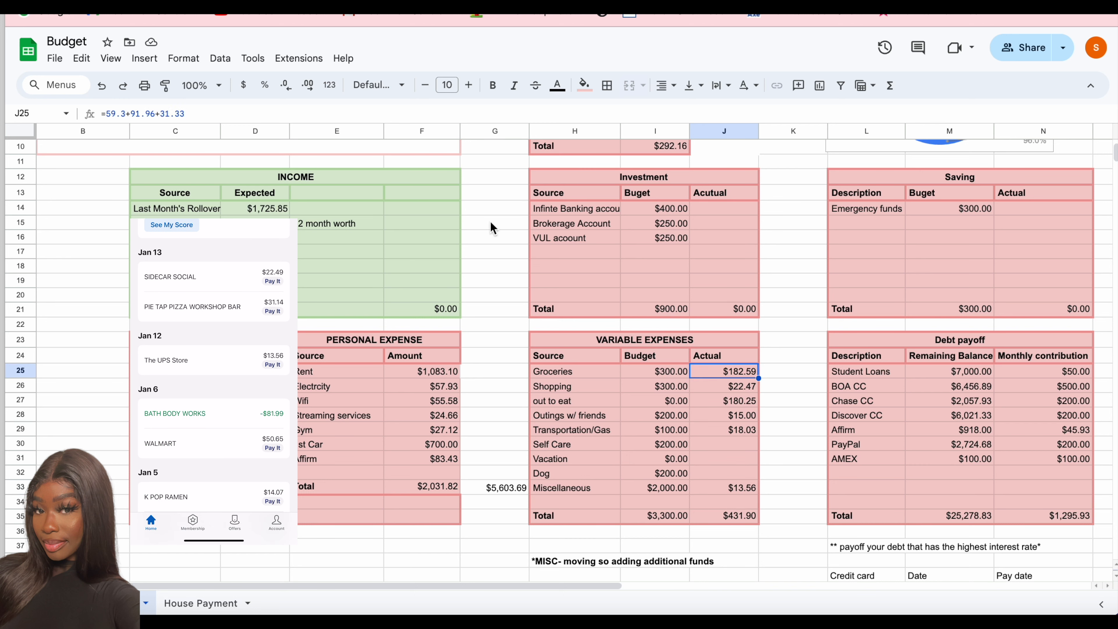
{"action": "key", "text": "Return"}
{"action": "type", "text": "+50.65"}
{"action": "key", "text": "Return"}
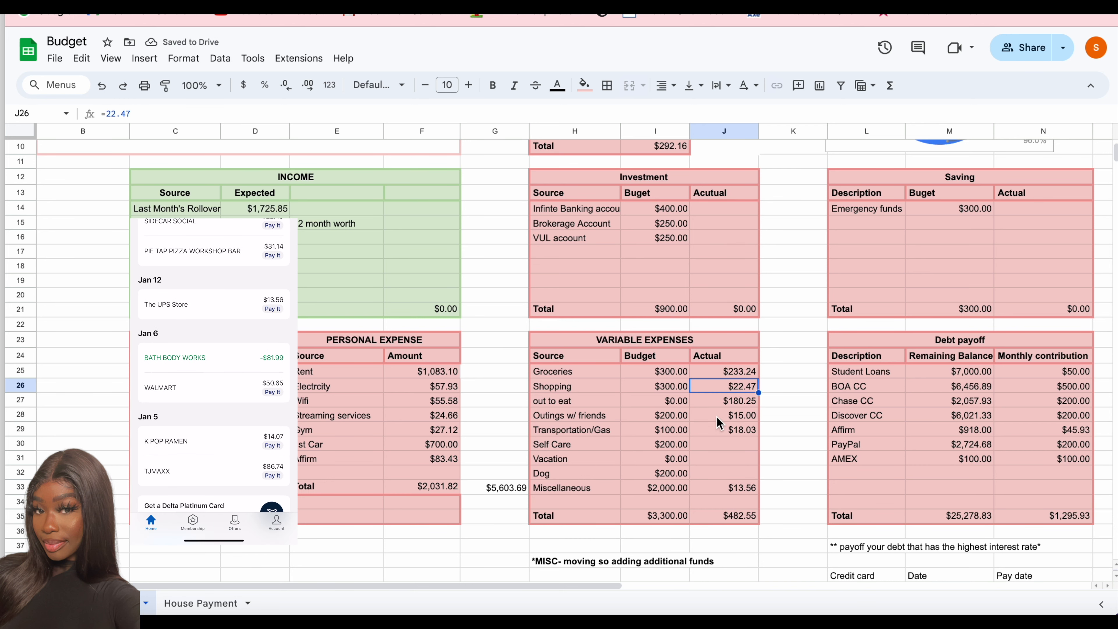
- Append +14.07 to the out to eat Actual formula and +86.77 to the Shopping Actual formula
{"action": "double_click", "coordinate": [718, 403]}
{"action": "type", "text": "+14.07"}
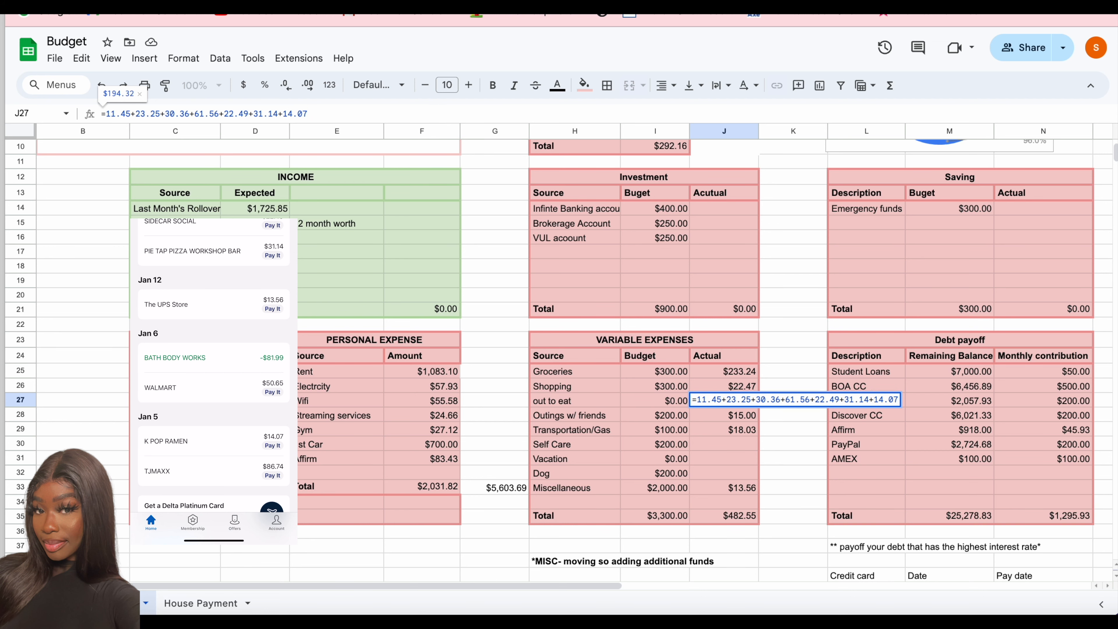
{"action": "key", "text": "Return"}
{"action": "key", "text": "Up"}
{"action": "key", "text": "Up"}
{"action": "key", "text": "Return"}
{"action": "type", "text": "+86.77"}
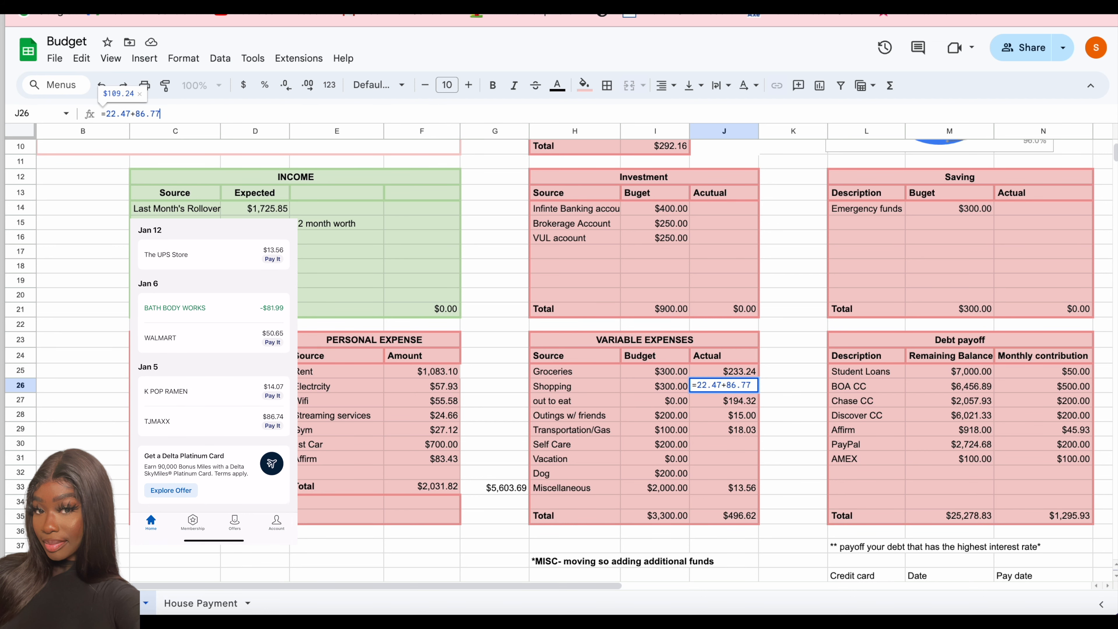
{"action": "key", "text": "Return"}
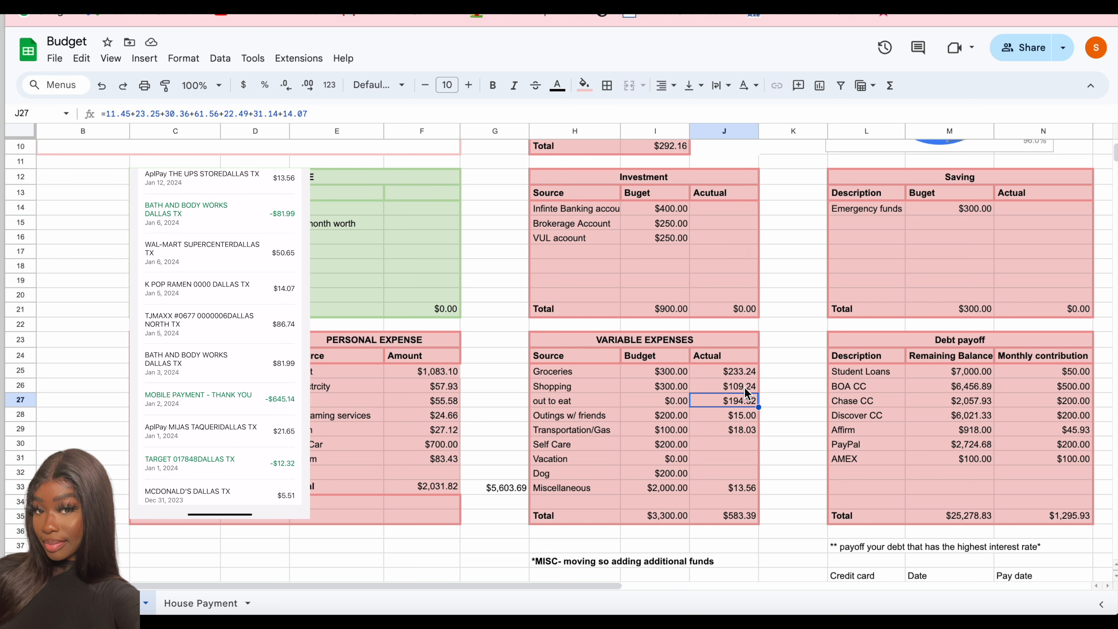
- Append +21.65 to the out to eat Actual formula
{"action": "double_click", "coordinate": [737, 404]}
{"action": "type", "text": "+21.65"}
{"action": "key", "text": "Return"}
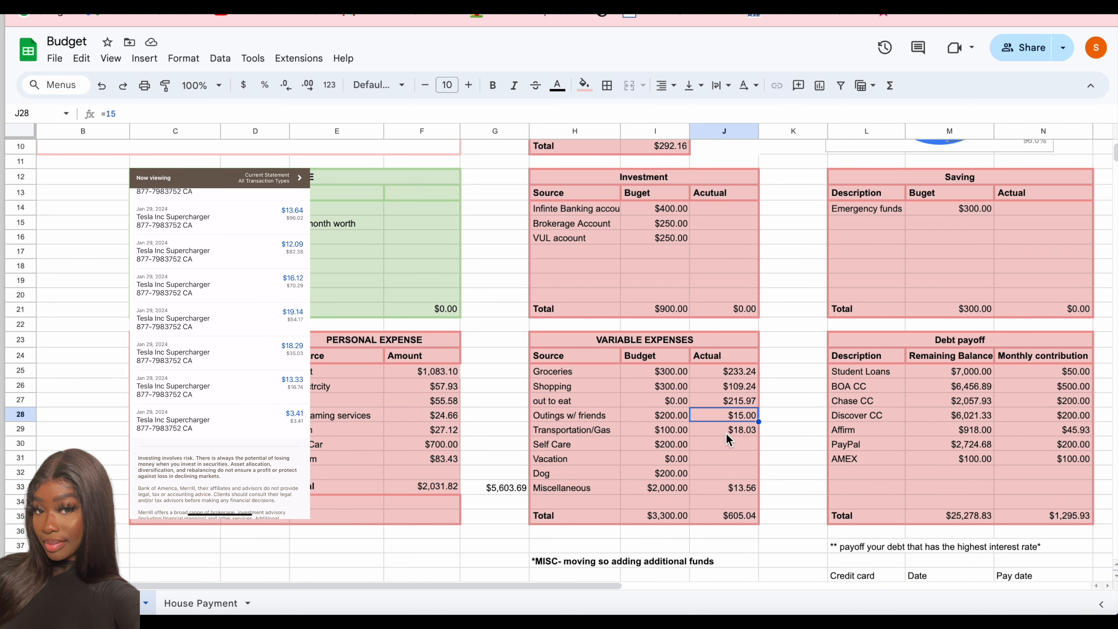
- Append the Jan 29 Tesla Supercharger charges, +3.41+13.33+18.29+19.14+16.12+12.09+13.64+18.24, to the Transportation/Gas Actual formula
{"action": "double_click", "coordinate": [727, 434]}
{"action": "type", "text": "+3.41"}
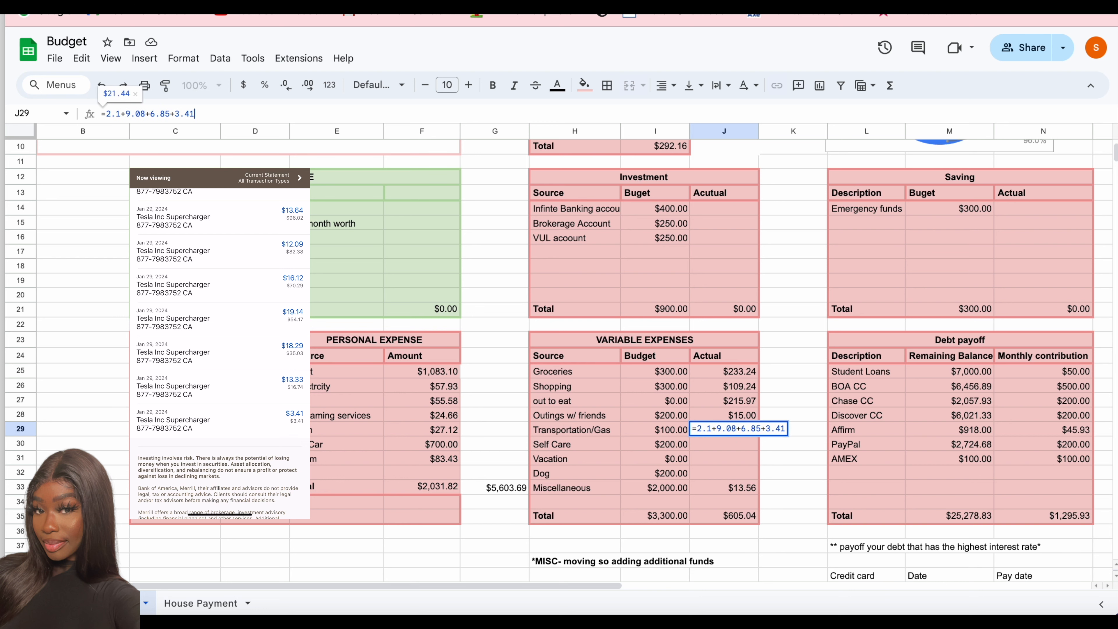
{"action": "type", "text": "+13.33+18.29+19.1"}
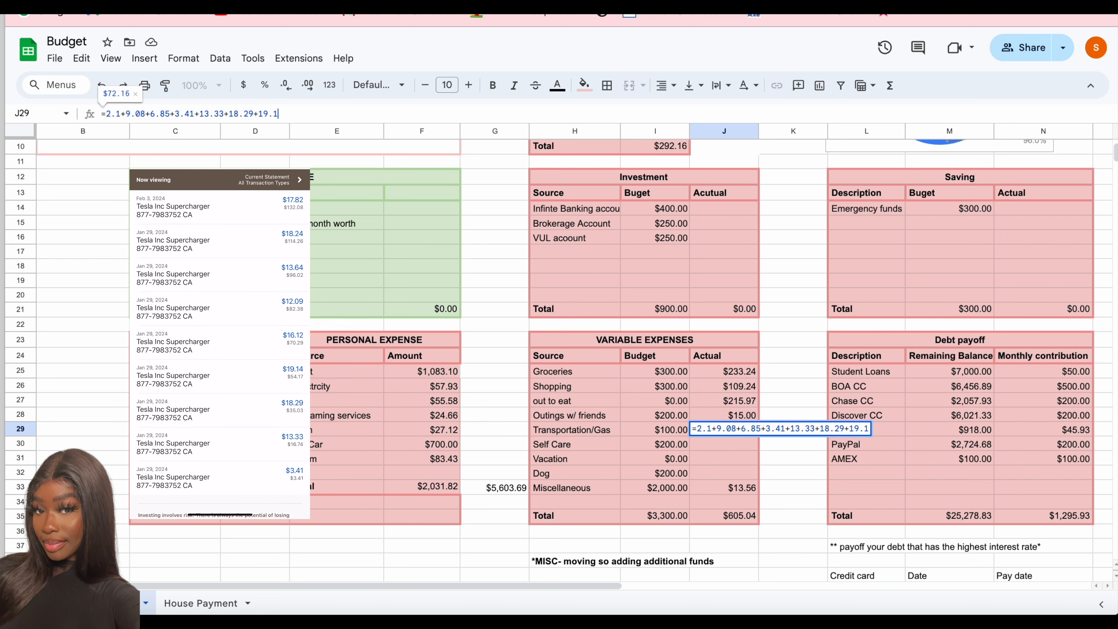
{"action": "type", "text": "4+16.12+12.09+13."}
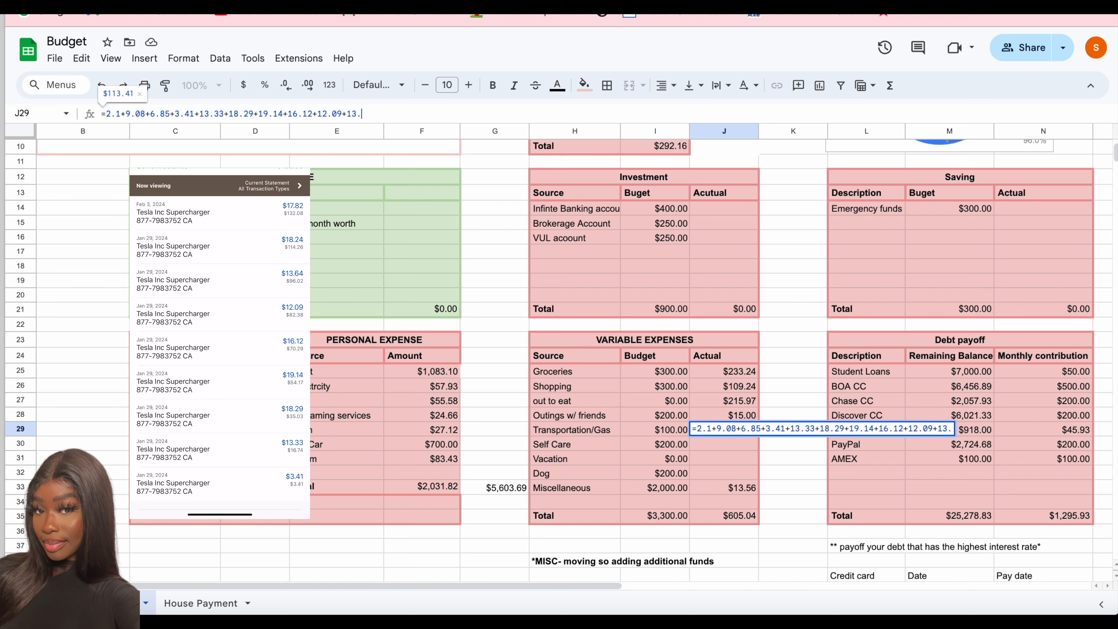
{"action": "type", "text": "64+18.24+17."}
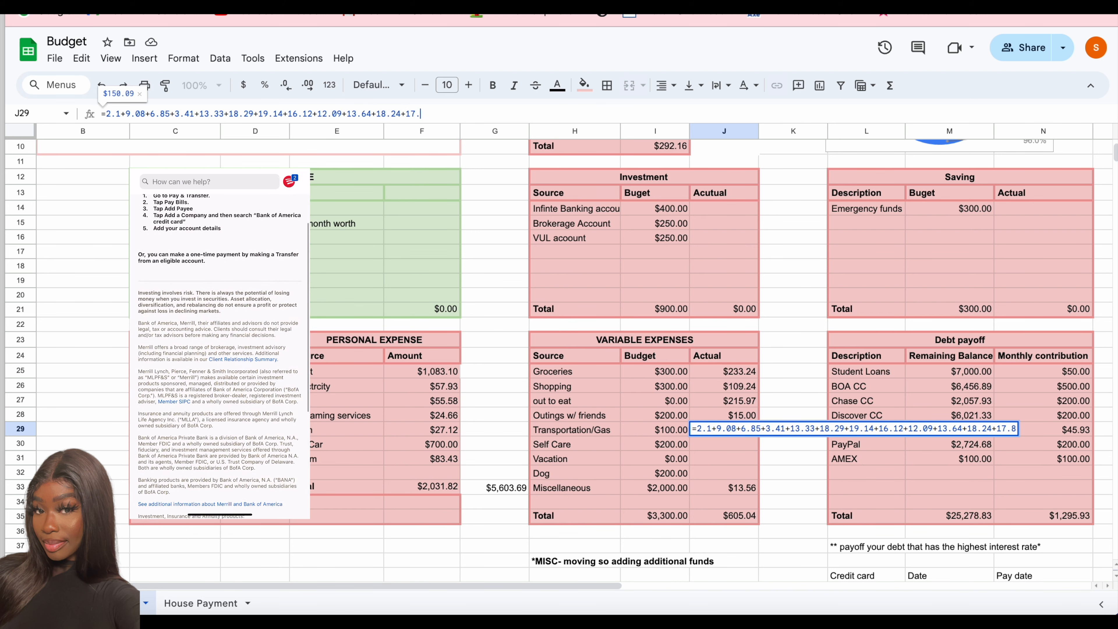
{"action": "key", "text": "Return"}
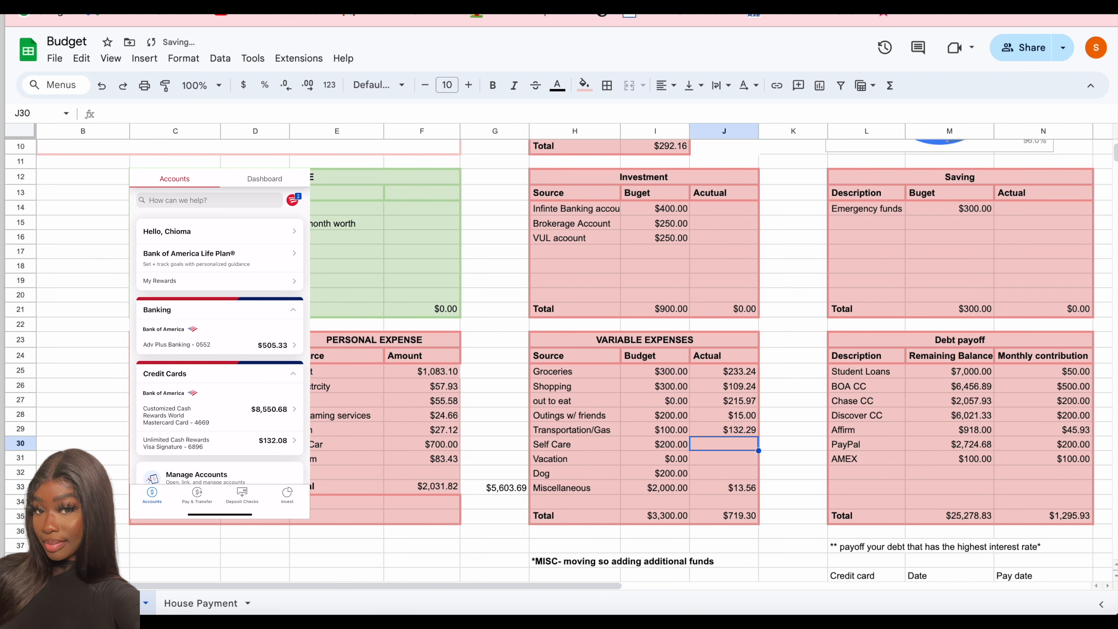
- Append the Speedway and Love's purchases, +60+40, to the Transportation/Gas Actual formula
{"action": "left_click", "coordinate": [703, 474]}
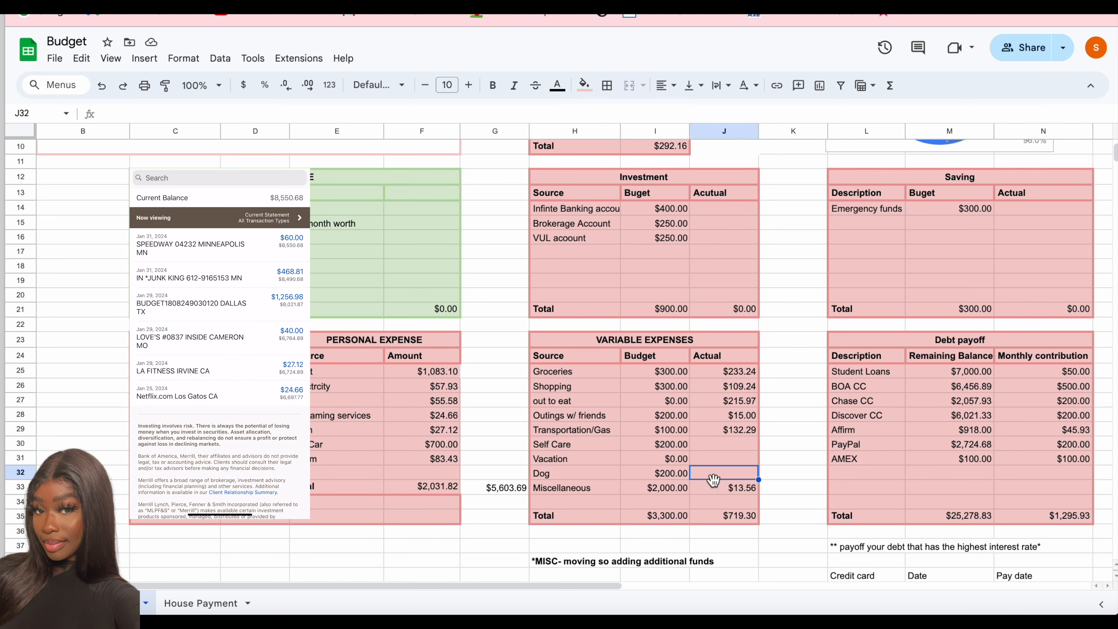
{"action": "double_click", "coordinate": [725, 429]}
{"action": "type", "text": "+60+"}
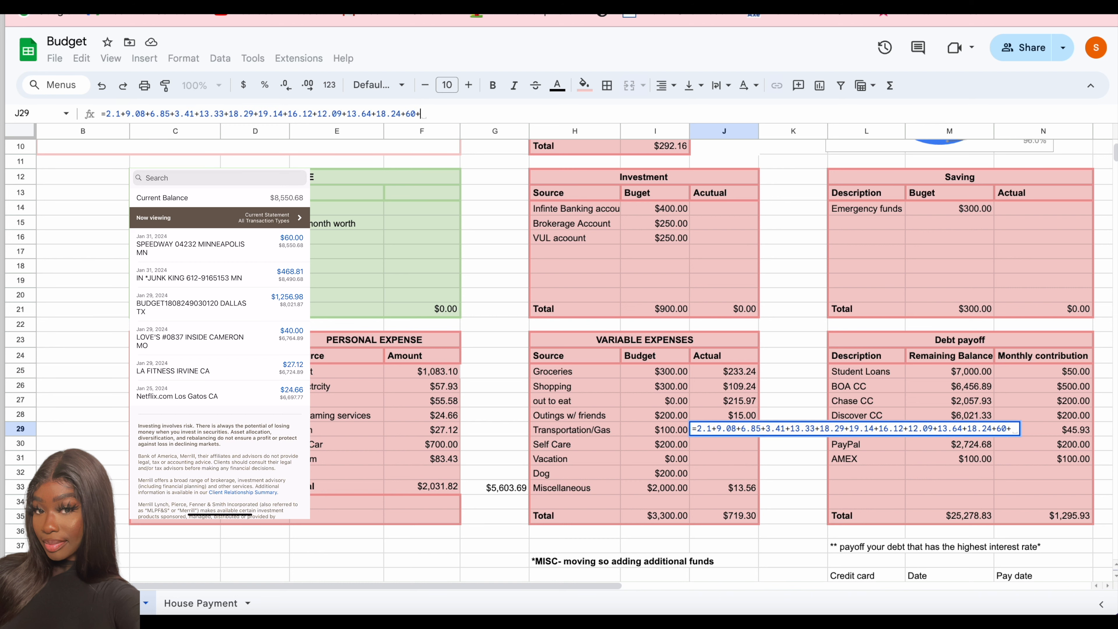
{"action": "type", "text": "40"}
{"action": "key", "text": "Return"}
- Append the Junk King, Budget and Mister Sparky charges, +468.81+1256.98+567, to the Miscellaneous Actual formula
{"action": "double_click", "coordinate": [724, 487]}
{"action": "type", "text": "+468.81+12"}
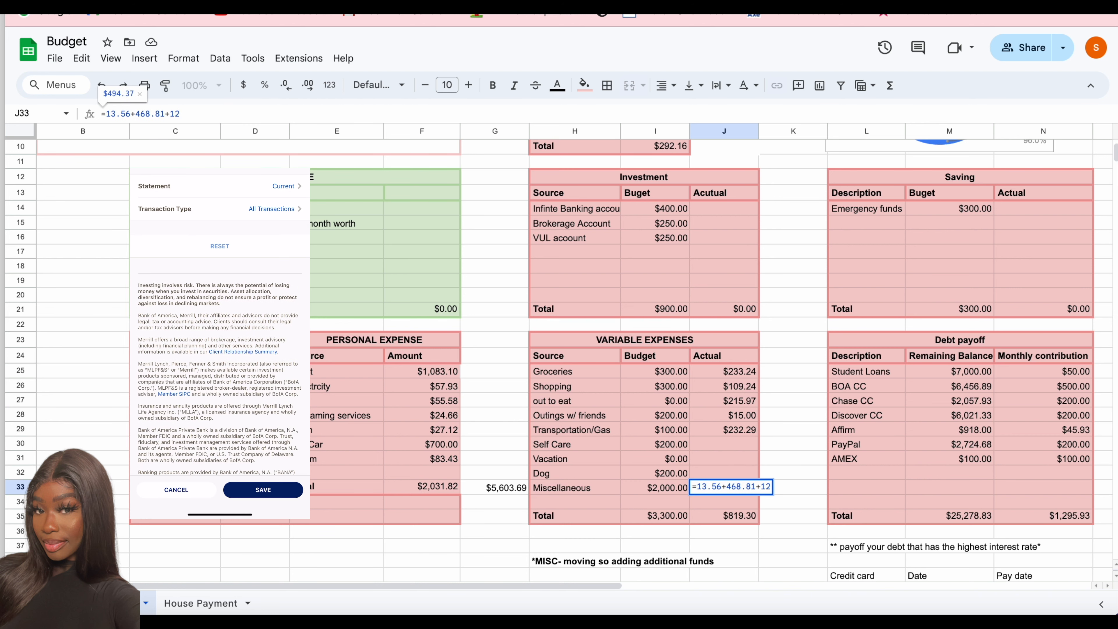
{"action": "key", "text": "Return"}
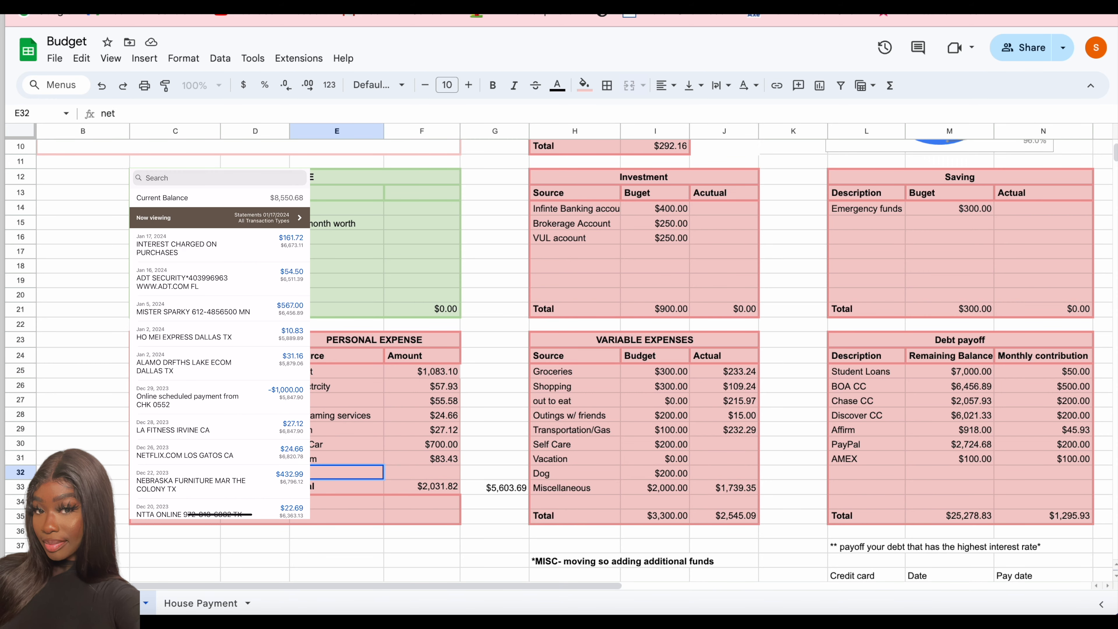
{"action": "left_click", "coordinate": [445, 416]}
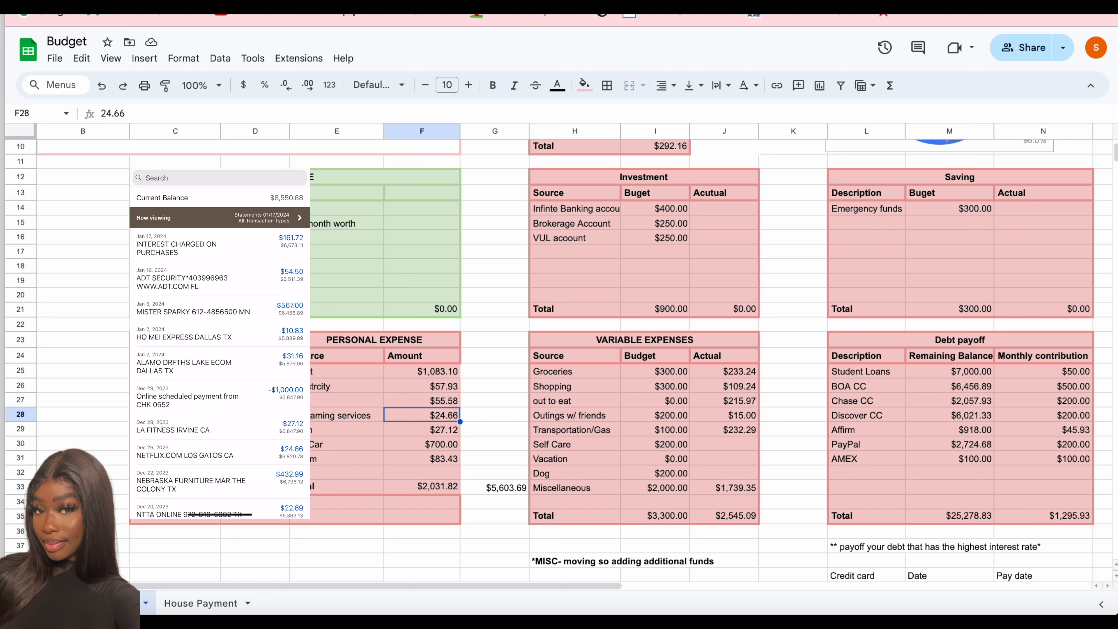
{"action": "left_click", "coordinate": [748, 488]}
{"action": "double_click", "coordinate": [748, 488]}
{"action": "type", "text": "+567"}
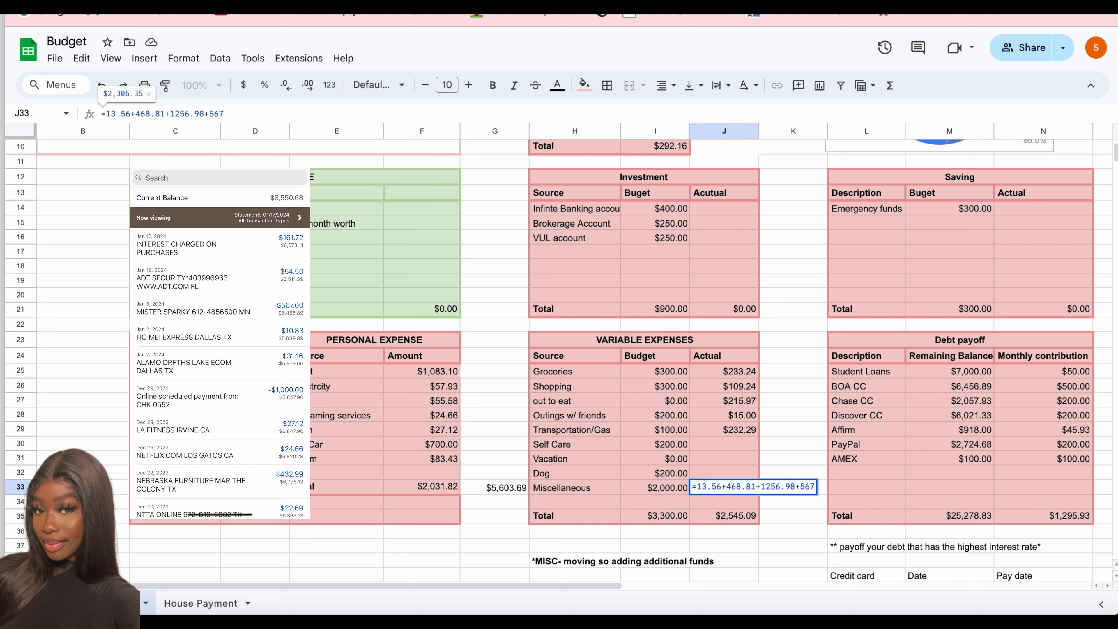
{"action": "key", "text": "Return"}
- Append +10.83 to the out to eat Actual formula and +31.16 to the Outings w/ friends Actual formula
{"action": "double_click", "coordinate": [744, 402]}
{"action": "type", "text": "+10.83"}
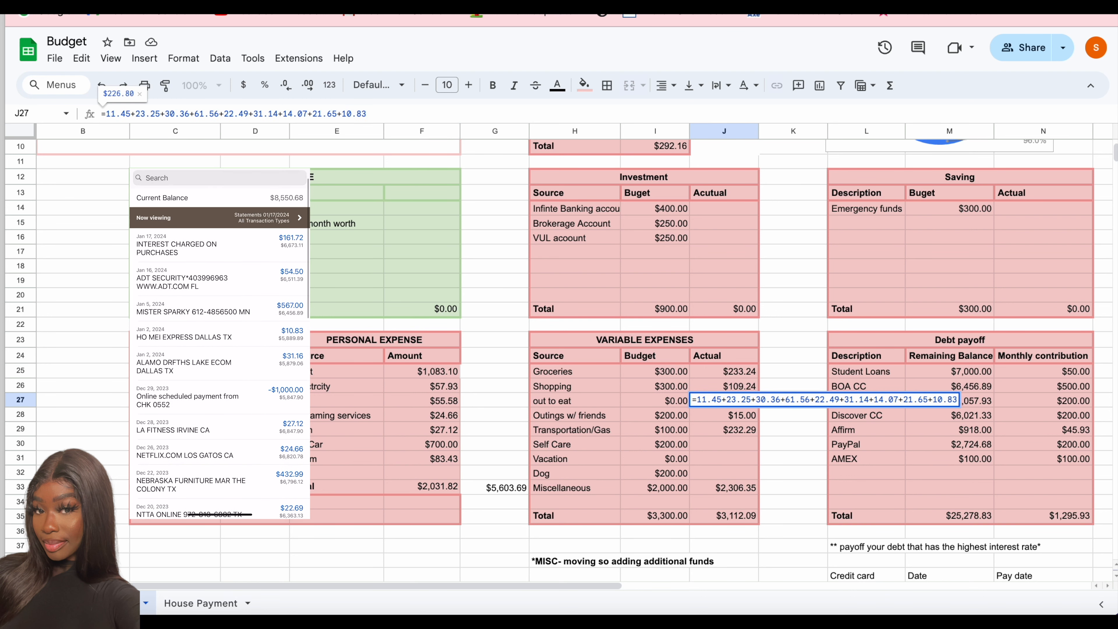
{"action": "key", "text": "Return"}
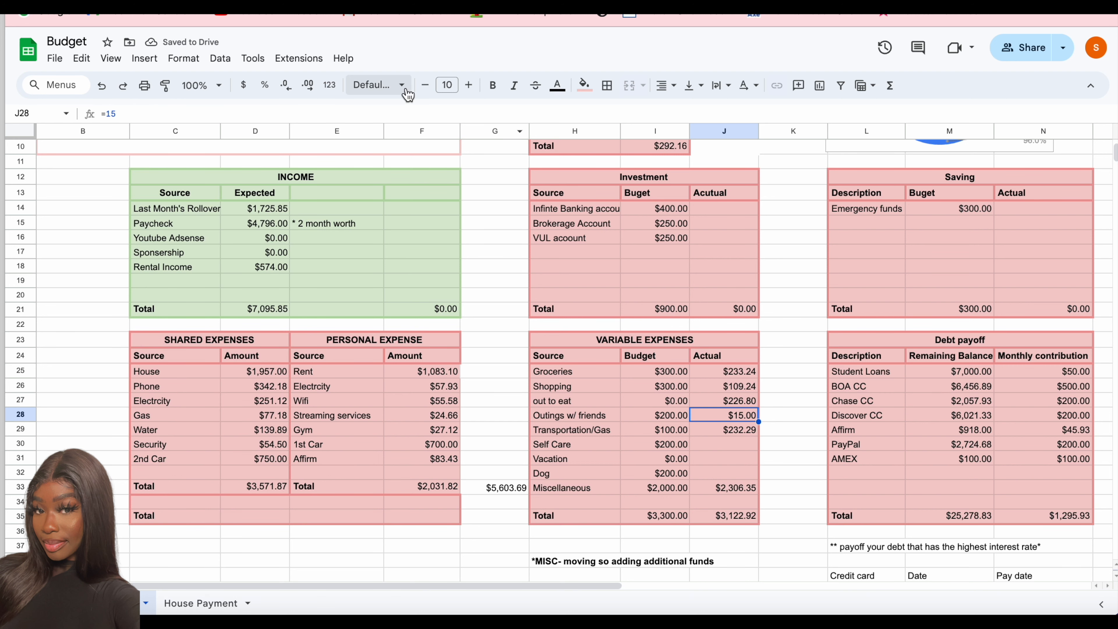
{"action": "left_click", "coordinate": [387, 114]}
{"action": "type", "text": "+31.16"}
{"action": "key", "text": "Return"}
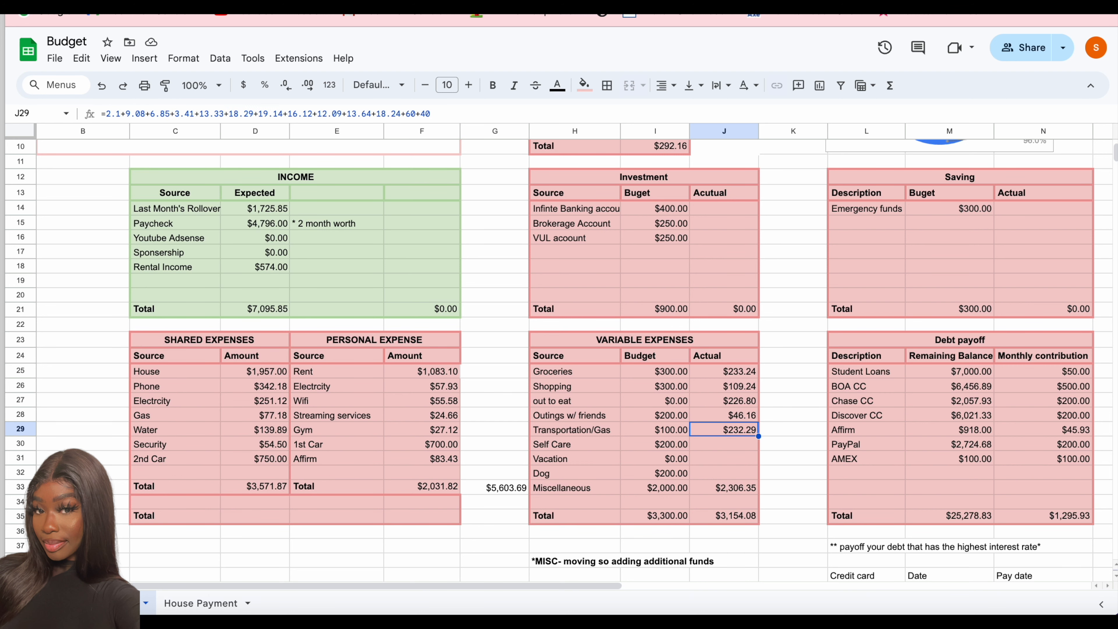
- Set the Student Loans monthly contribution to 71.47 and its remaining balance to 6,634.54 in the Debt payoff table
{"action": "left_click", "coordinate": [982, 373]}
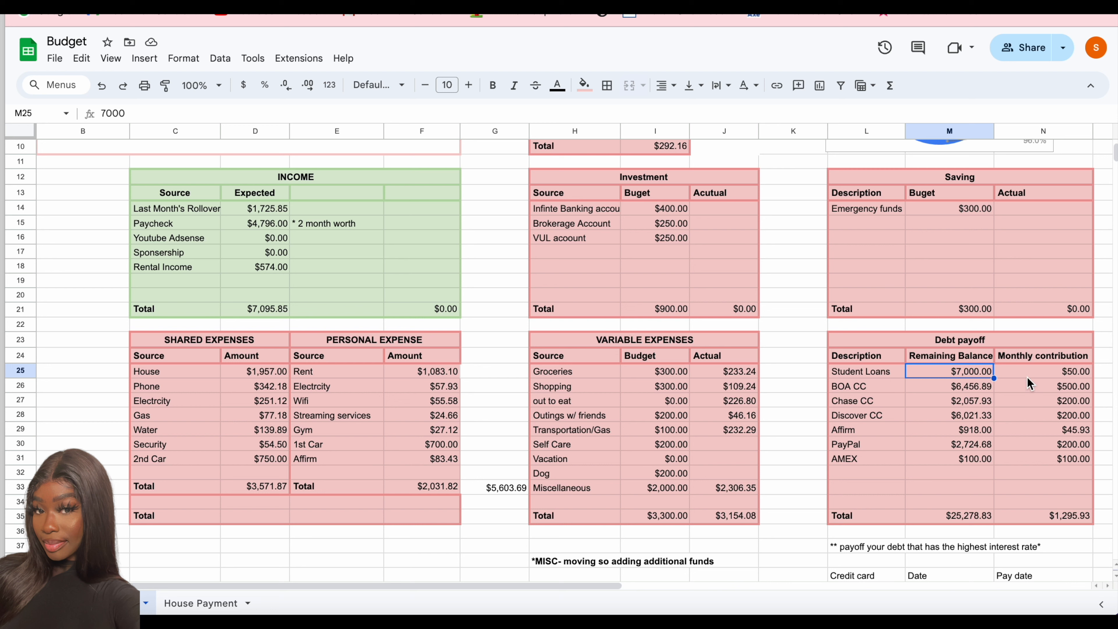
{"action": "left_click", "coordinate": [1029, 376]}
{"action": "type", "text": "71.47"}
{"action": "left_click", "coordinate": [973, 375]}
{"action": "type", "text": "6"}
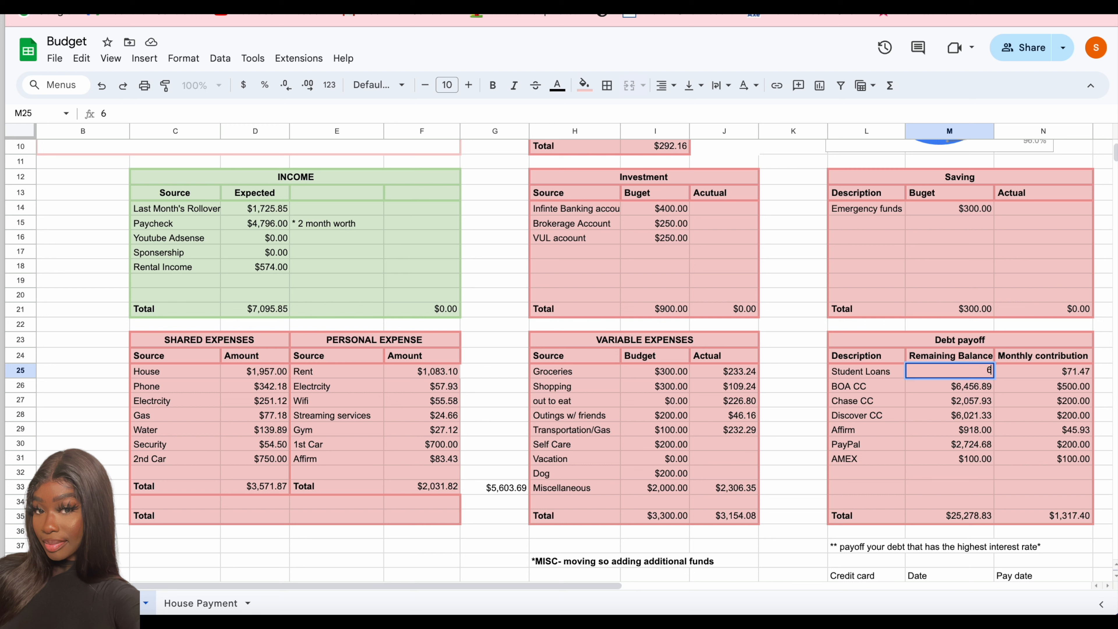
{"action": "type", "text": ",634.54"}
{"action": "key", "text": "Return"}
- Set the remaining balances in the Debt payoff table: BOA CC to 8550.68+132.08 and Chase CC to 2000+75.22
{"action": "type", "text": "8550"}
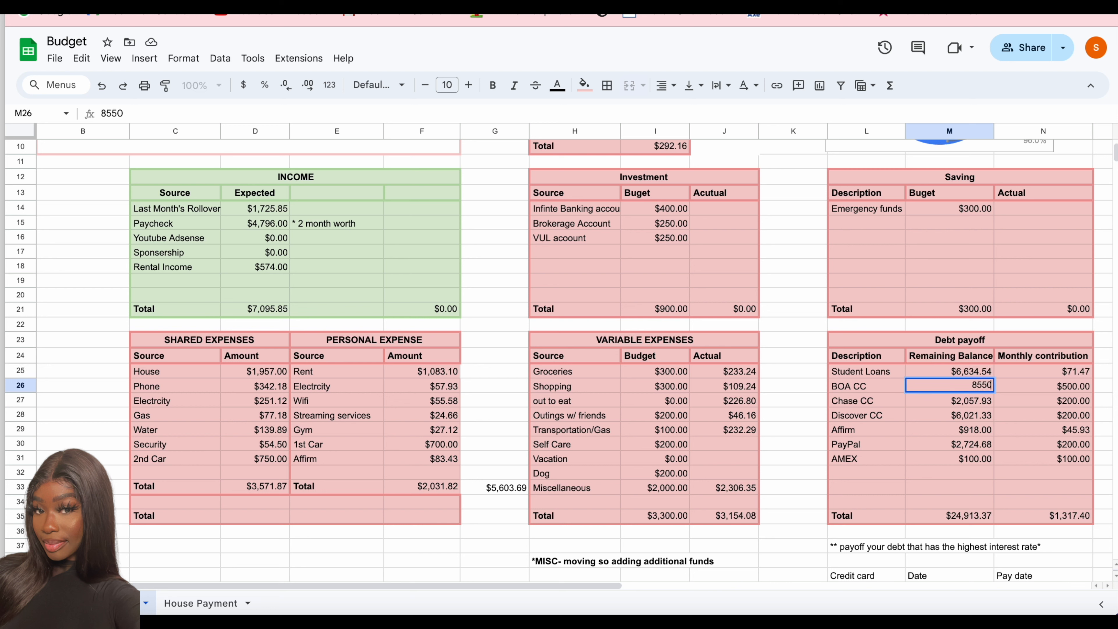
{"action": "type", "text": ".68+132.08"}
{"action": "key", "text": "Return"}
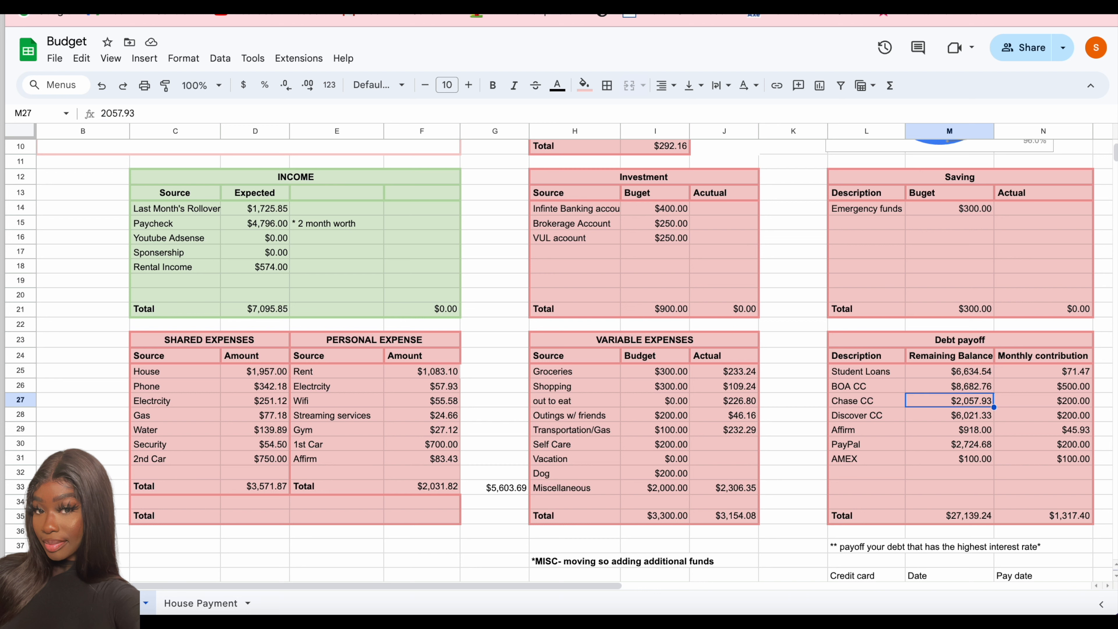
{"action": "type", "text": "=2000+75.22"}
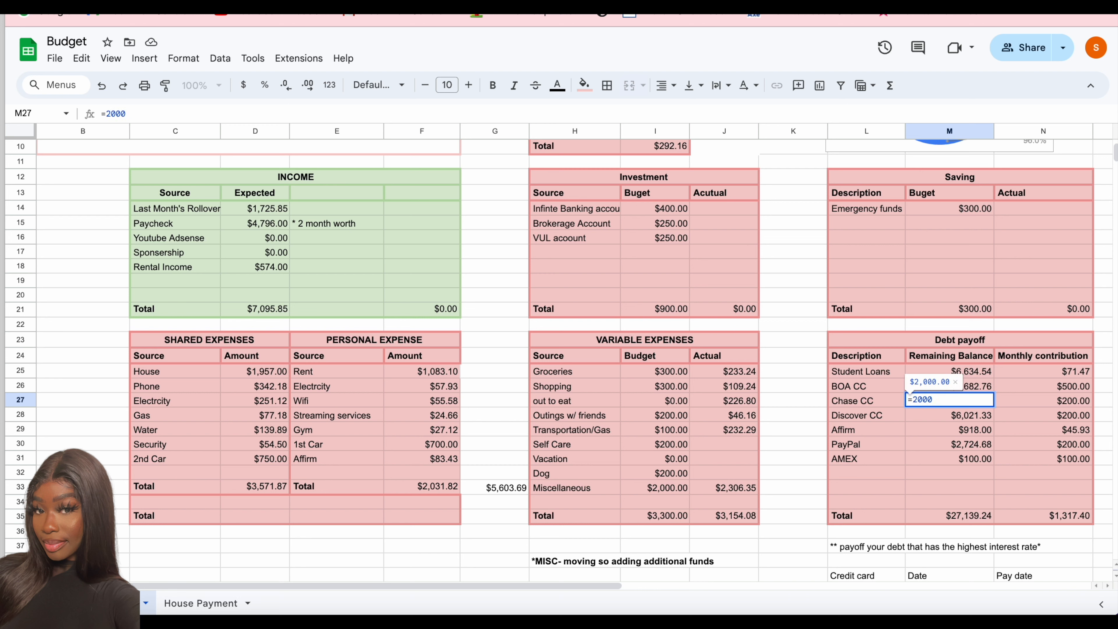
{"action": "key", "text": "Return"}
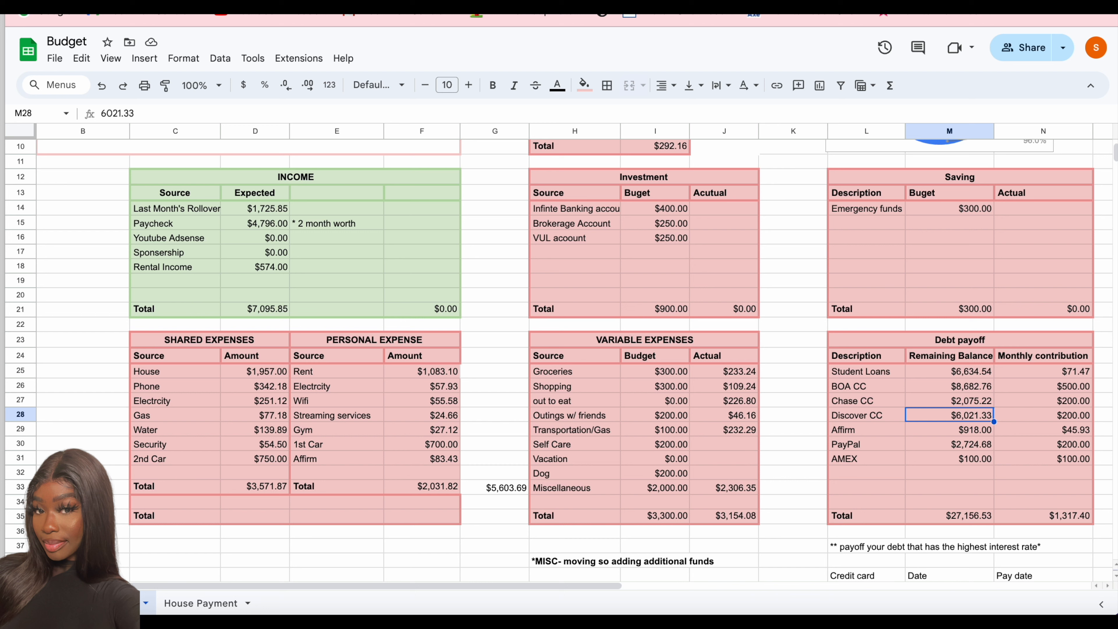
- Set the BOA CC monthly contribution to 1,000 in the Debt payoff table
{"action": "left_click", "coordinate": [1041, 387]}
{"action": "type", "text": "1000"}
{"action": "key", "text": "Return"}
- Set Discover CC's remaining balance to 6,143.26 and monthly contribution to 500, and raise Chase CC's monthly contribution to 1,000
{"action": "left_click", "coordinate": [972, 417]}
{"action": "type", "text": "6143.26"}
{"action": "key", "text": "Tab"}
{"action": "type", "text": "500"}
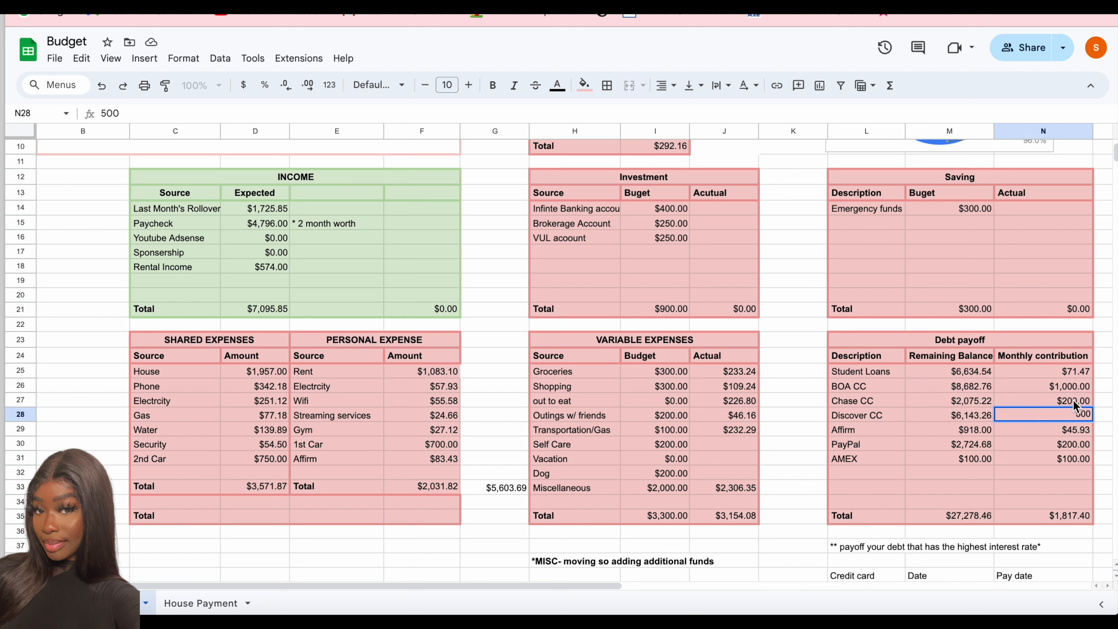
{"action": "key", "text": "Up"}
{"action": "type", "text": "1,000"}
{"action": "key", "text": "Return"}
- Set Affirm's remaining balance to 1,847.54 and its monthly contribution to 83.43 in the Debt payoff table
{"action": "left_click", "coordinate": [985, 431]}
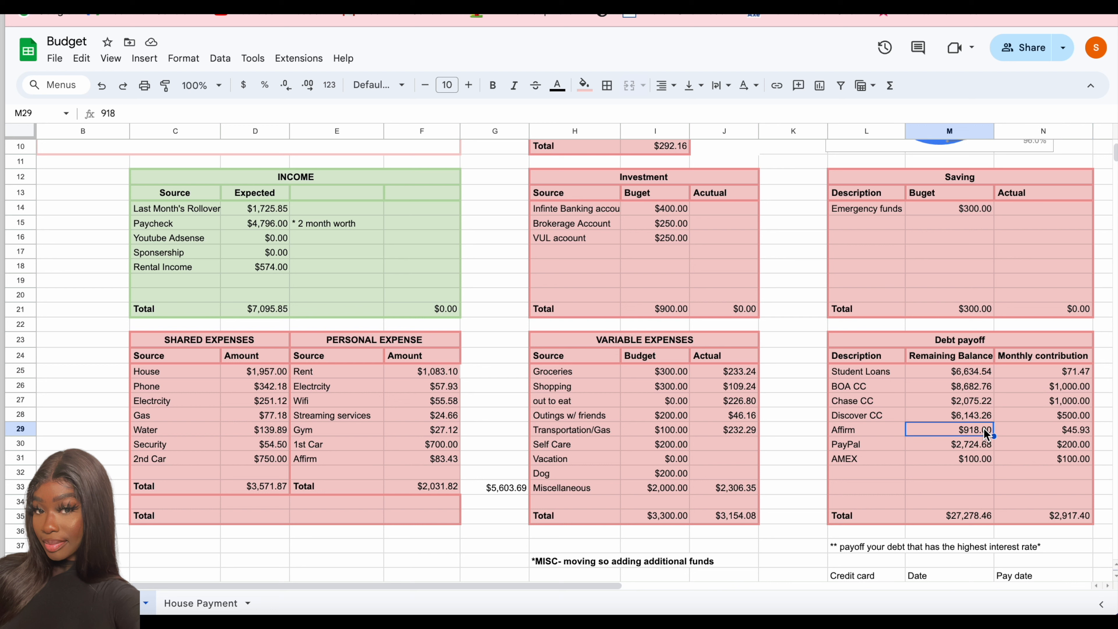
{"action": "type", "text": "1847.54"}
{"action": "key", "text": "Tab"}
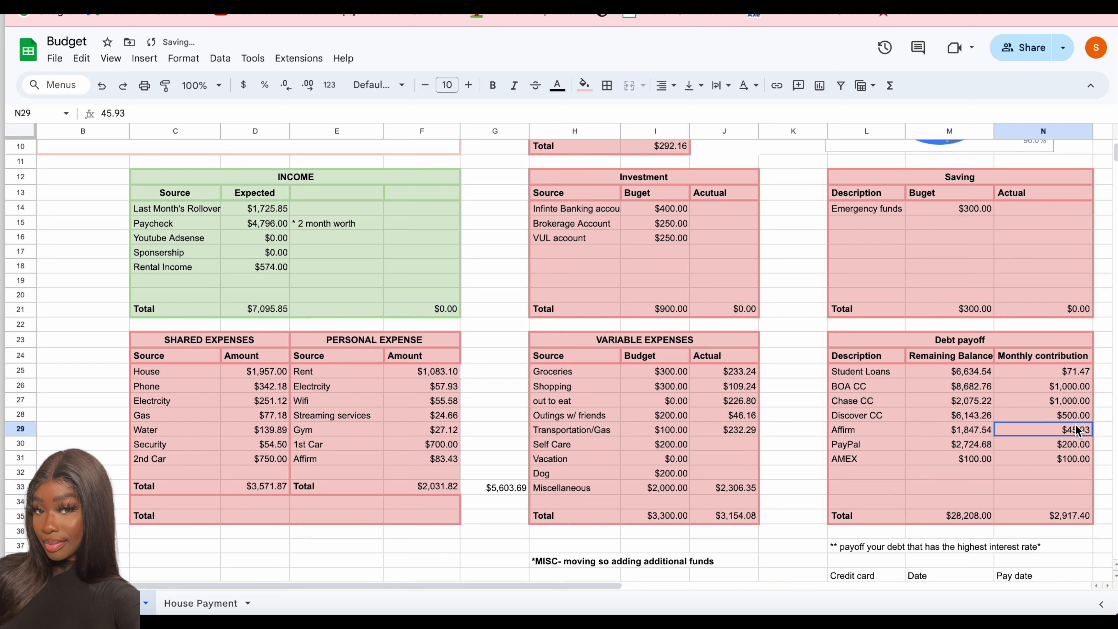
{"action": "type", "text": "83.43"}
{"action": "key", "text": "Return"}
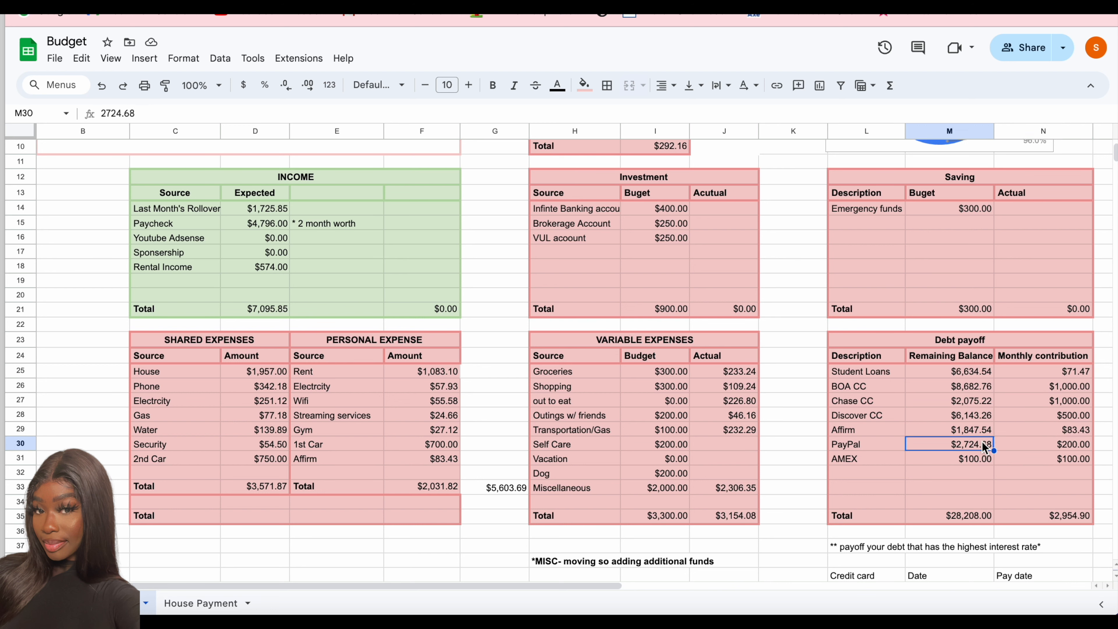
- Set PayPal's remaining balance to 1,308.86, and AMEX's remaining balance to 131.33 with a monthly contribution of 200
{"action": "type", "text": "1308.86"}
{"action": "key", "text": "Return"}
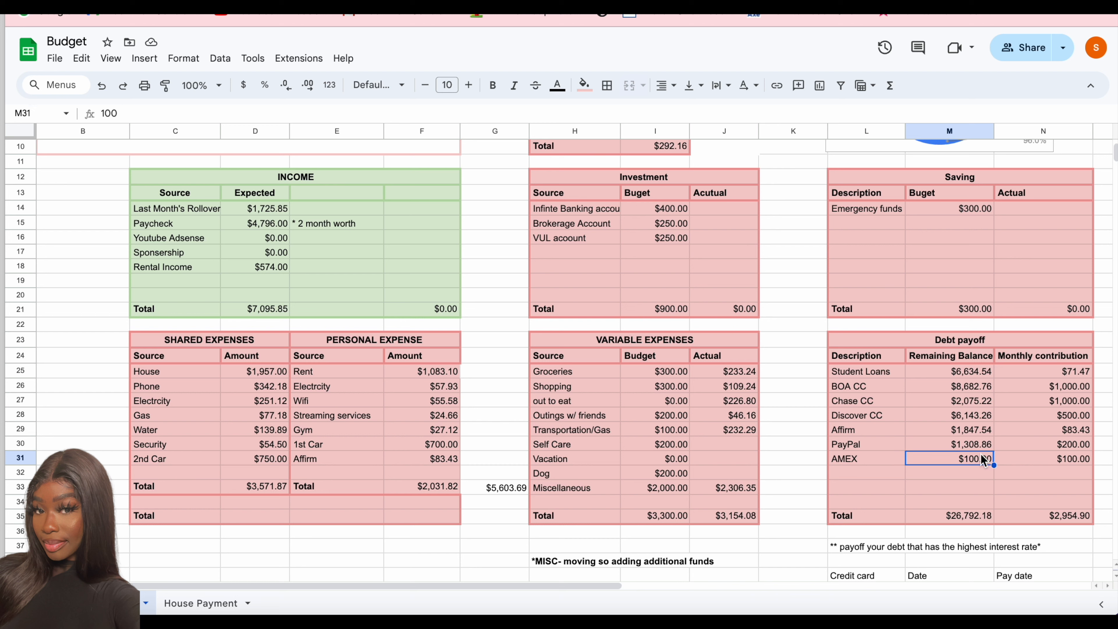
{"action": "type", "text": "131.33"}
{"action": "key", "text": "Return"}
{"action": "left_click", "coordinate": [1065, 459]}
{"action": "type", "text": "200"}
{"action": "key", "text": "Return"}
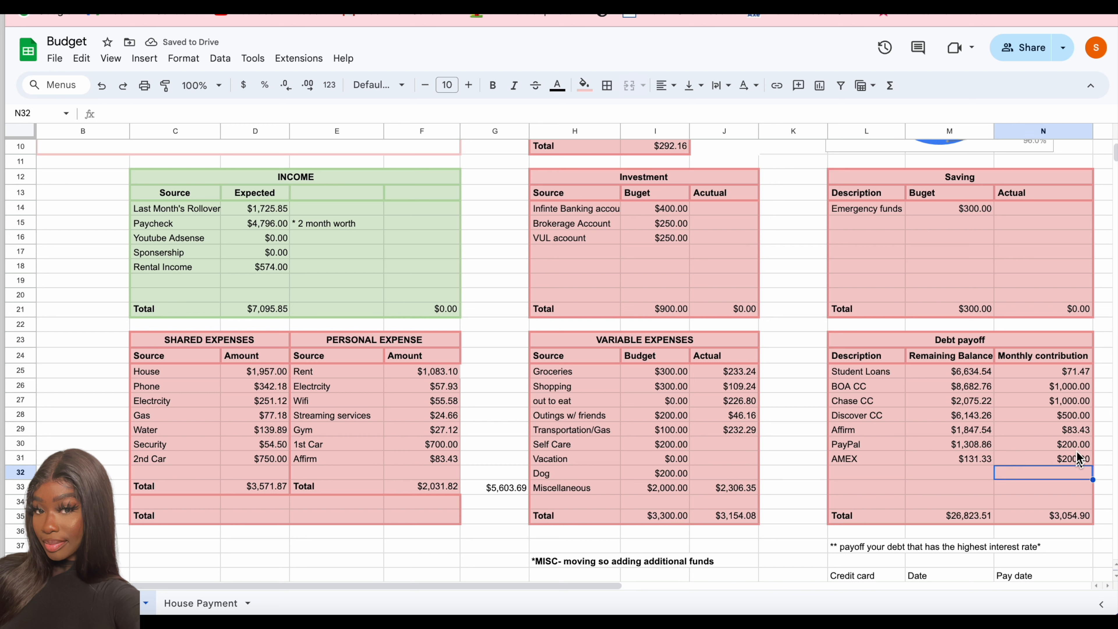
- Enter the Investment actuals 400 for Infinite Banking, 0 for Brokerage and 250 for VUL, and 0 for Emergency funds under Saving
{"action": "left_click", "coordinate": [724, 208]}
{"action": "type", "text": "400"}
{"action": "key", "text": "Return"}
{"action": "type", "text": "0"}
{"action": "key", "text": "Return"}
{"action": "type", "text": "250"}
{"action": "key", "text": "Return"}
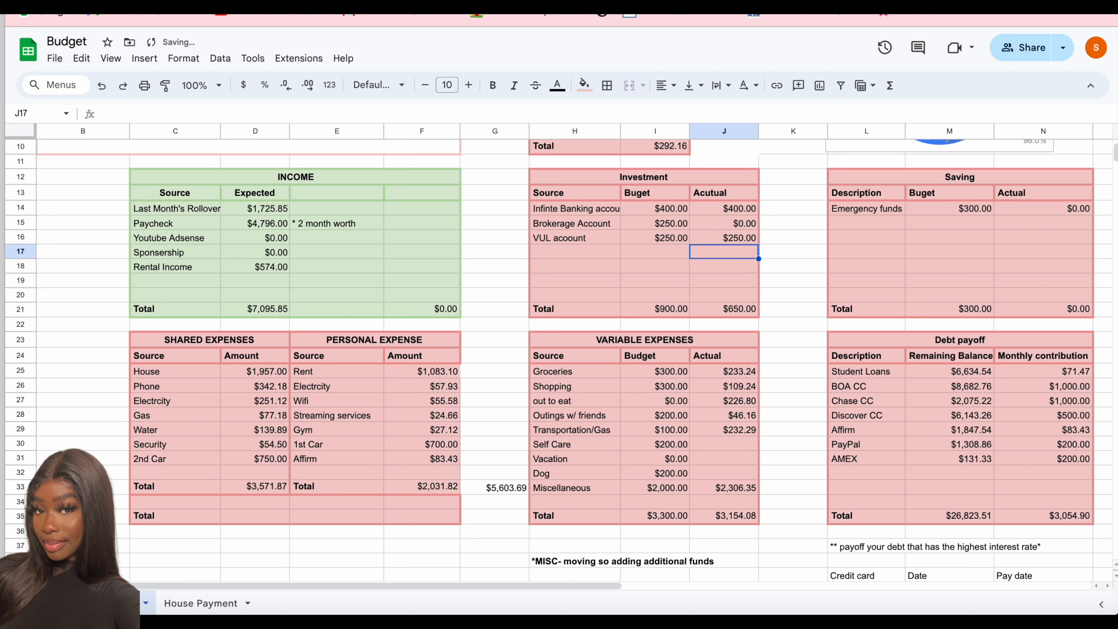
- Extend the Rental Income formula in the Income table to =470+104+104+427+104+425+200
{"action": "left_click", "coordinate": [270, 267]}
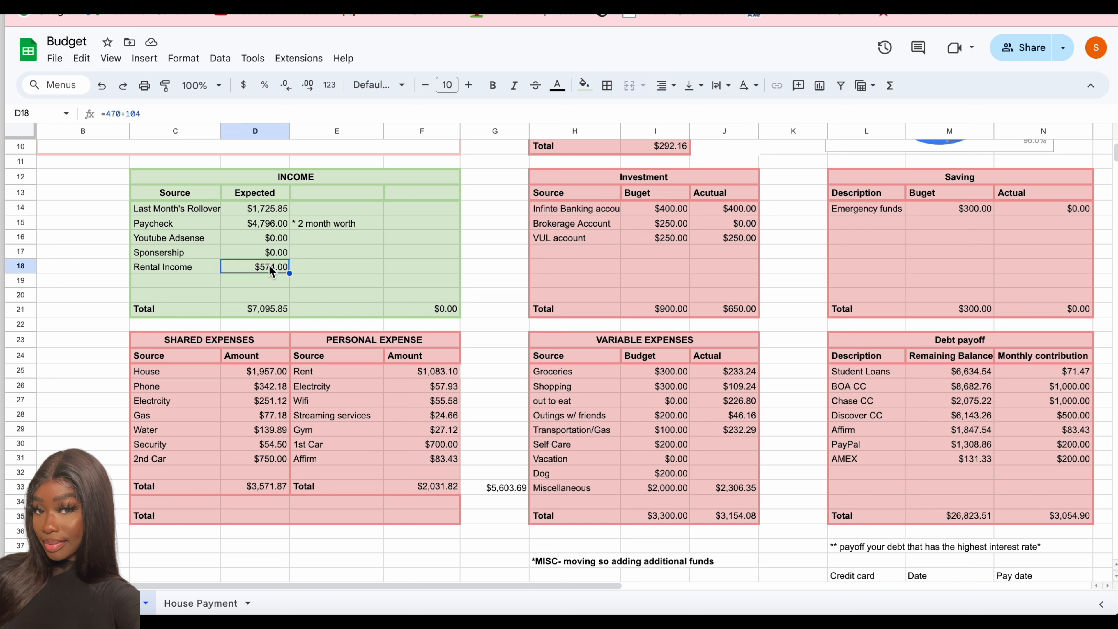
{"action": "double_click", "coordinate": [272, 270]}
{"action": "type", "text": "+10"}
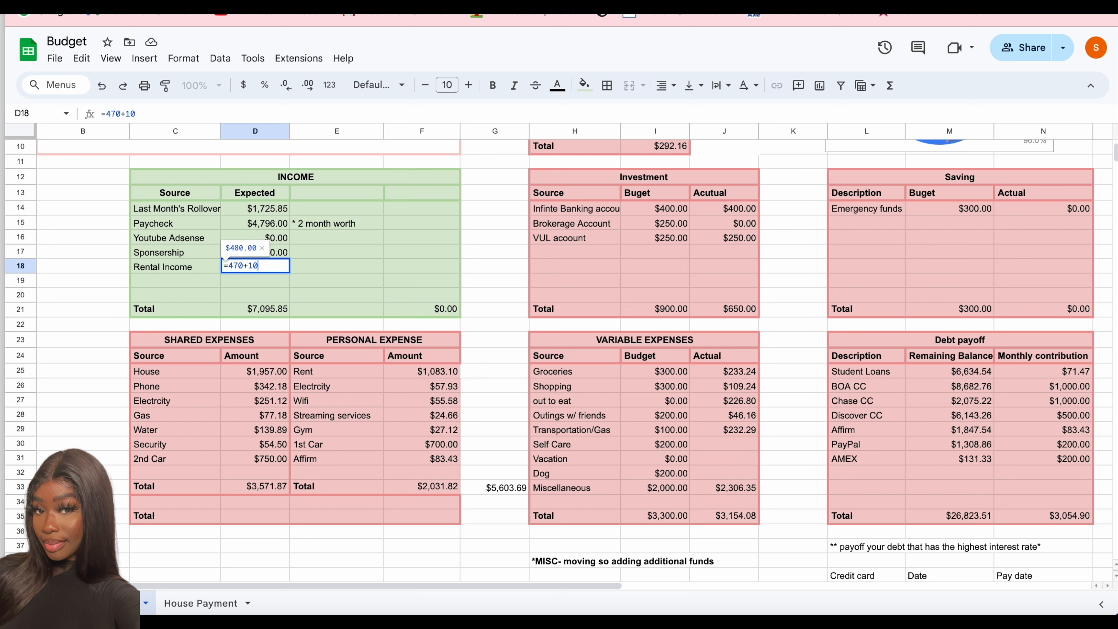
{"action": "type", "text": "4+104+427"}
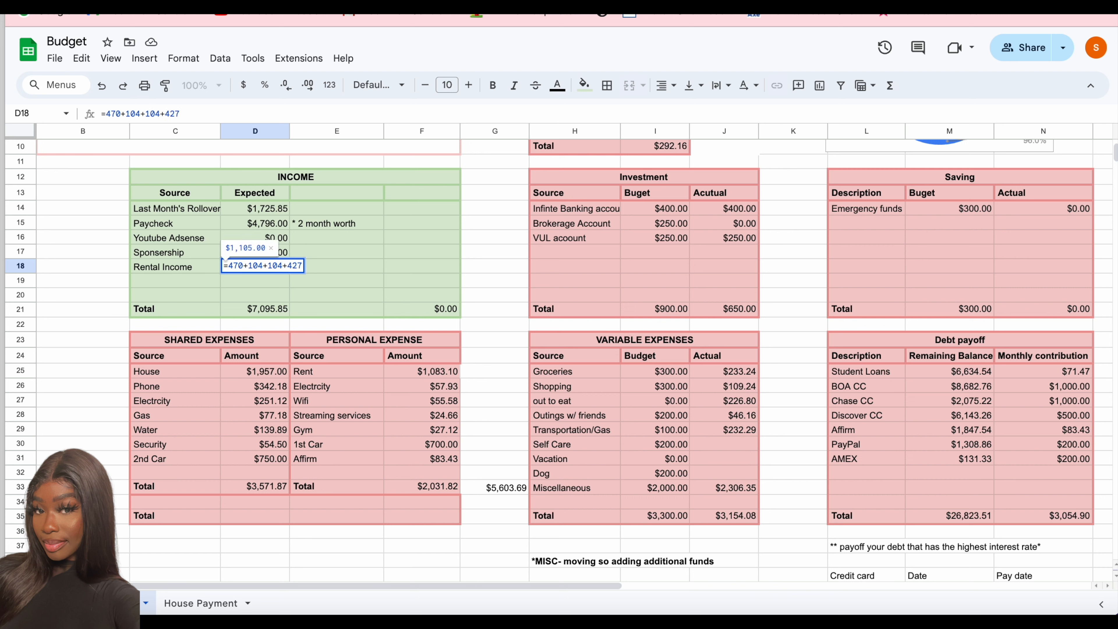
{"action": "type", "text": "+104+425+200+"}
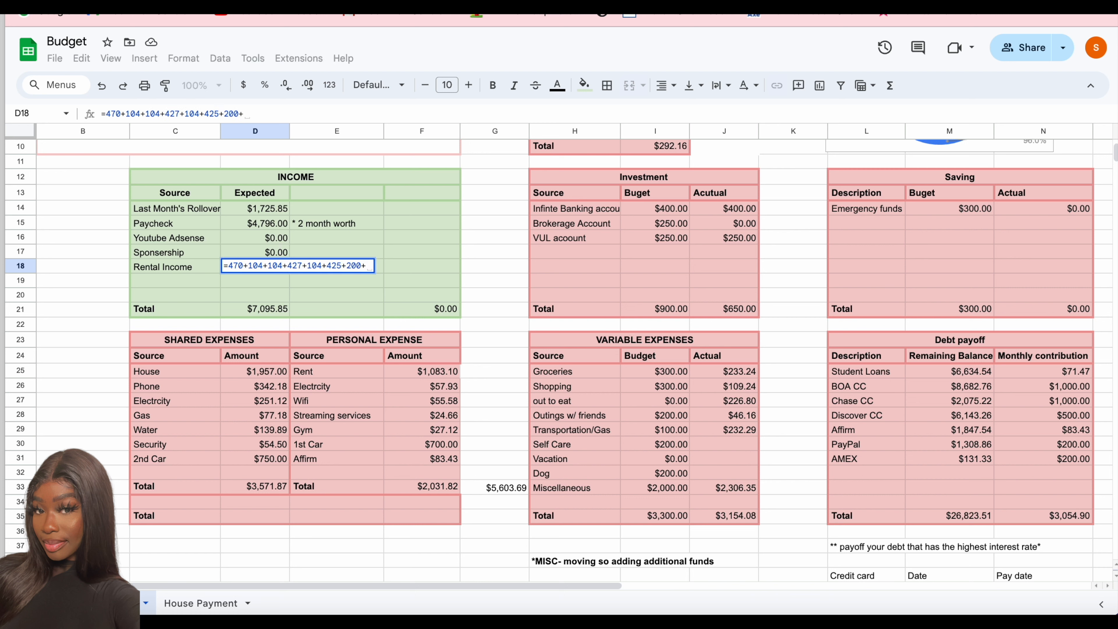
{"action": "key", "text": "BackSpace"}
{"action": "key", "text": "Return"}
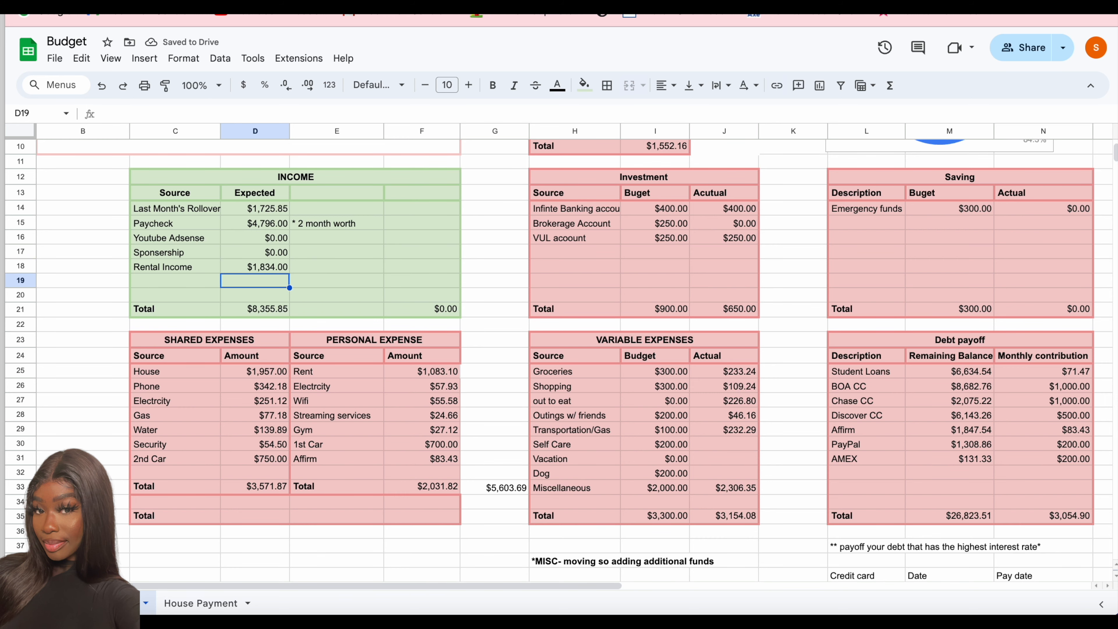
- Set the Savings amount in the Income Summary to 0
{"action": "scroll", "coordinate": [406, 320], "scroll_direction": "down", "scroll_amount": 3}
{"action": "scroll", "coordinate": [406, 320], "scroll_direction": "right", "scroll_amount": 1}
{"action": "scroll", "coordinate": [423, 350], "scroll_direction": "up", "scroll_amount": 5}
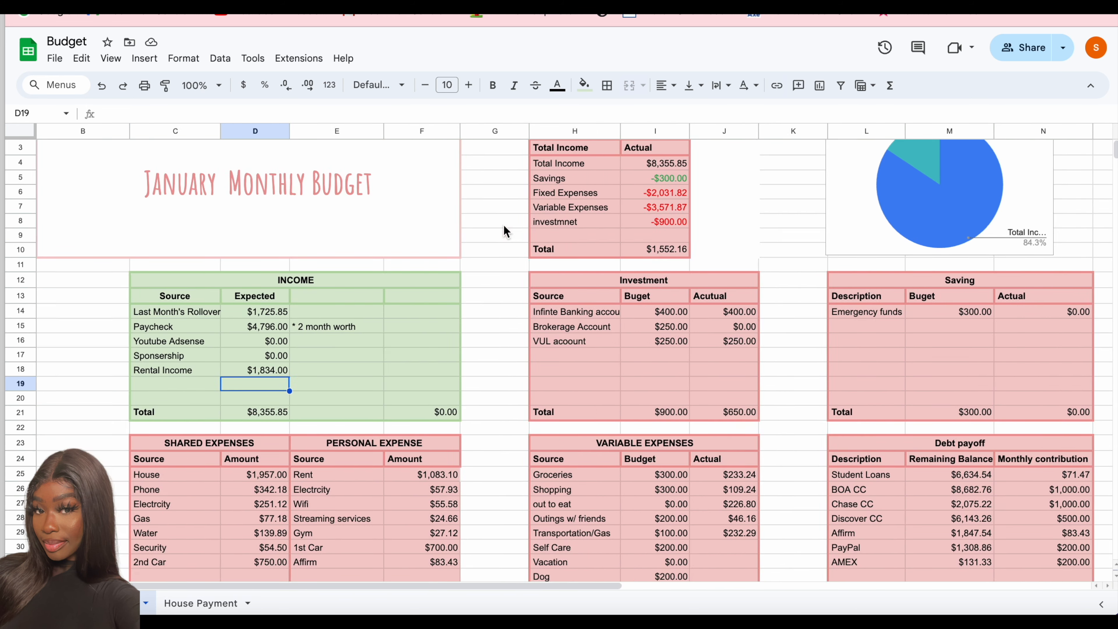
{"action": "left_click", "coordinate": [571, 196]}
{"action": "type", "text": "0"}
{"action": "key", "text": "Return"}
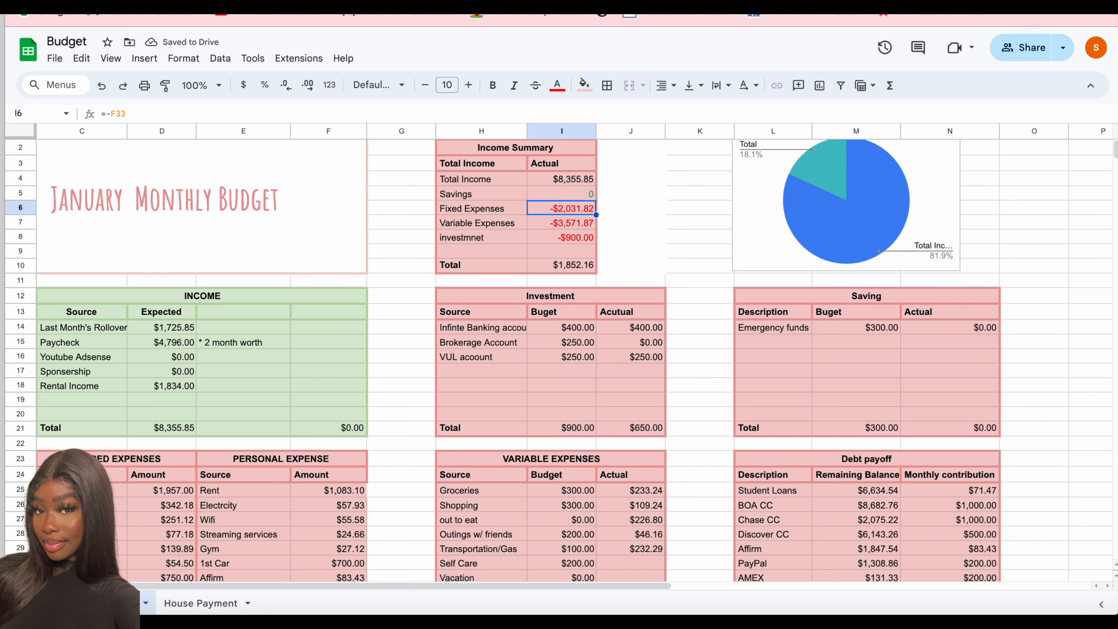
- Link the investment amount in the Income Summary to the Investment table's actual total, =J21
{"action": "left_click", "coordinate": [560, 242]}
{"action": "type", "text": "="}
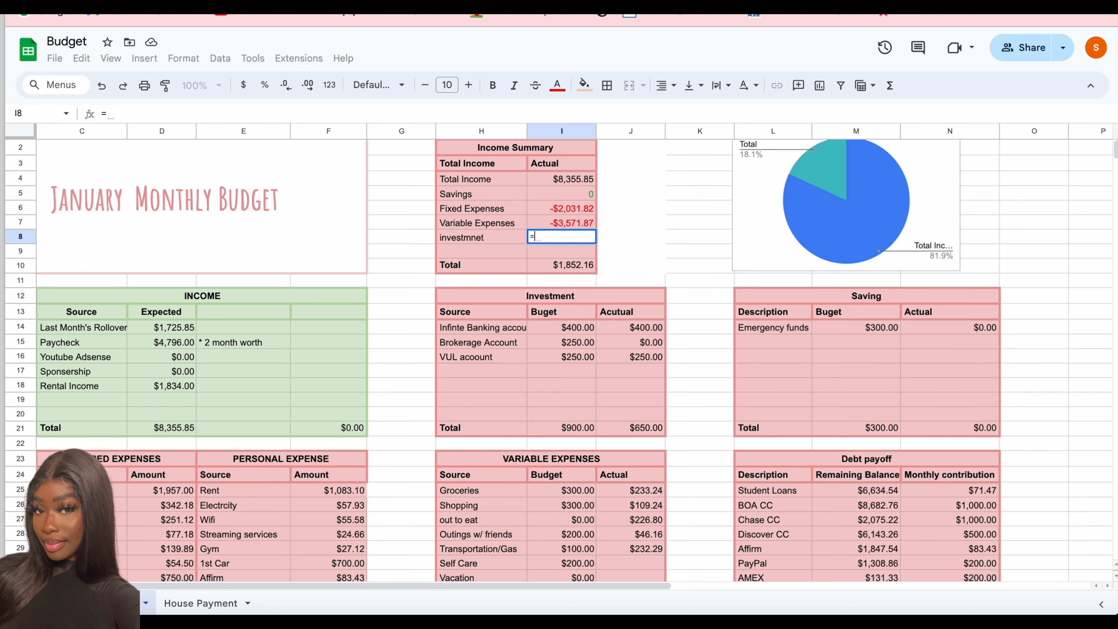
{"action": "left_click", "coordinate": [631, 427]}
{"action": "key", "text": "Return"}
- Link Variable Expenses in the Income Summary to the actual total of the Variable Expenses table, J35
{"action": "left_click", "coordinate": [566, 223]}
{"action": "scroll", "coordinate": [567, 223], "scroll_direction": "down", "scroll_amount": 2}
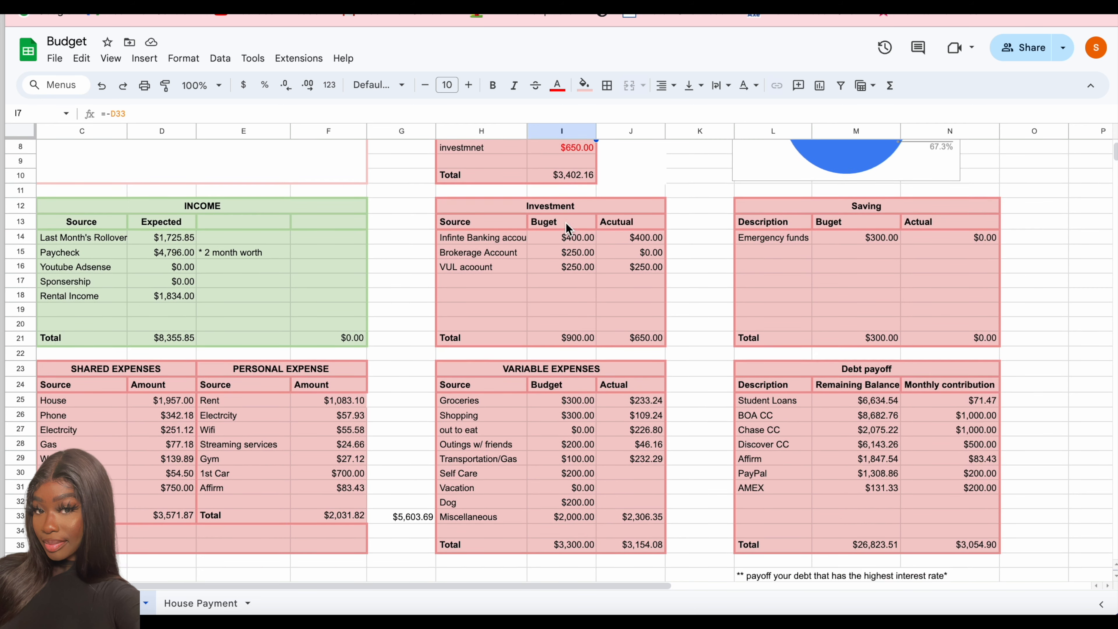
{"action": "type", "text": "="}
{"action": "left_click", "coordinate": [631, 555]}
{"action": "key", "text": "Return"}
- Negate the Variable Expenses reference in the Income Summary so the formula reads =-J35
{"action": "scroll", "coordinate": [566, 308], "scroll_direction": "up", "scroll_amount": 2}
{"action": "scroll", "coordinate": [566, 308], "scroll_direction": "right", "scroll_amount": 2}
{"action": "left_click", "coordinate": [486, 192]}
{"action": "left_click", "coordinate": [482, 207]}
{"action": "left_click", "coordinate": [106, 114]}
{"action": "type", "text": "_"}
{"action": "key", "text": "Return"}
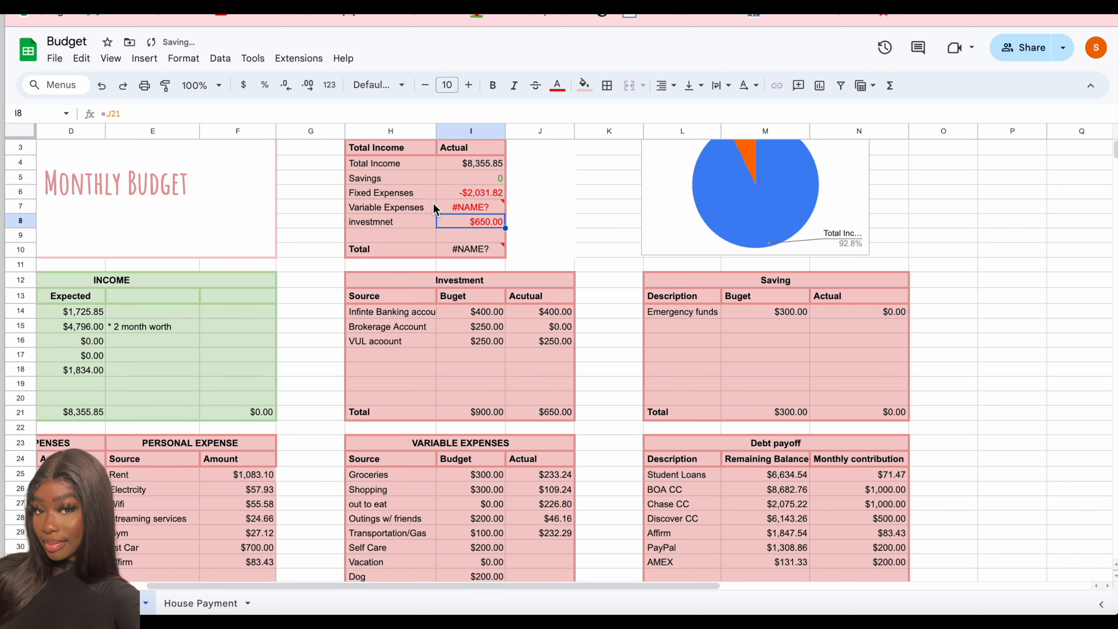
{"action": "left_click", "coordinate": [458, 207]}
{"action": "left_click", "coordinate": [111, 113]}
{"action": "type", "text": "-"}
{"action": "key", "text": "Return"}
- Set Fixed Expenses in the Income Summary to the sum of the personal and shared expense totals, =F33+D33
{"action": "scroll", "coordinate": [482, 420], "scroll_direction": "down", "scroll_amount": 1}
{"action": "scroll", "coordinate": [462, 311], "scroll_direction": "left", "scroll_amount": 2}
{"action": "scroll", "coordinate": [462, 311], "scroll_direction": "up", "scroll_amount": 1}
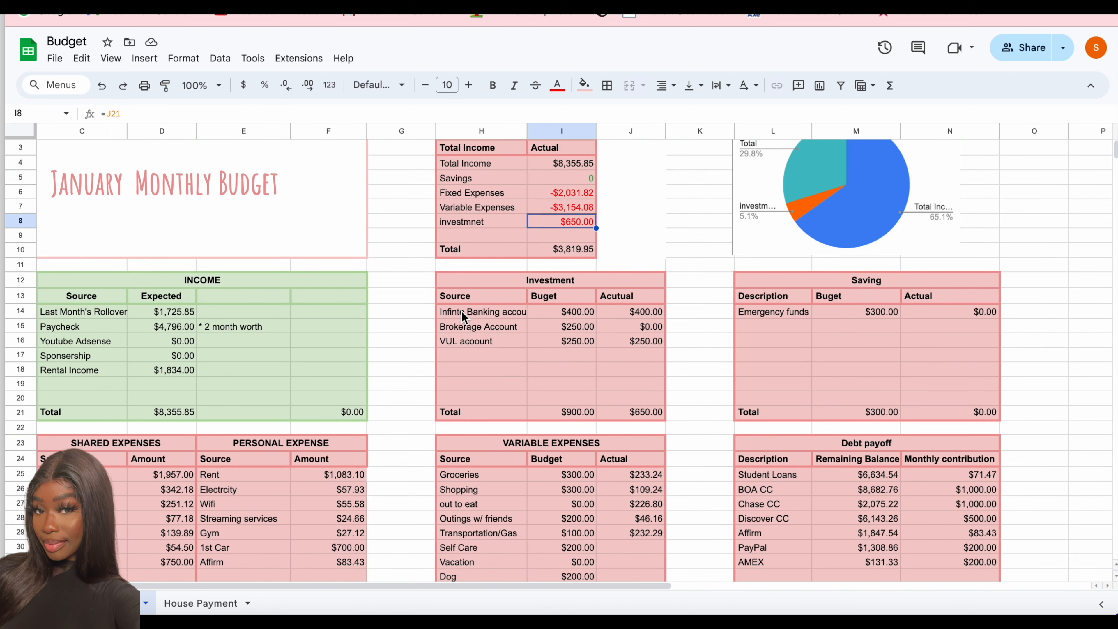
{"action": "left_click", "coordinate": [561, 193]}
{"action": "type", "text": "="}
{"action": "scroll", "coordinate": [270, 482], "scroll_direction": "down", "scroll_amount": 2}
{"action": "left_click", "coordinate": [328, 514]}
{"action": "type", "text": "+"}
{"action": "left_click", "coordinate": [162, 515]}
{"action": "scroll", "coordinate": [648, 270], "scroll_direction": "up", "scroll_amount": 2}
{"action": "scroll", "coordinate": [647, 270], "scroll_direction": "right", "scroll_amount": 2}
- Make the Fixed Expenses formula in the Income Summary negative so that both F33 and D33 are subtracted
{"action": "left_click", "coordinate": [470, 193]}
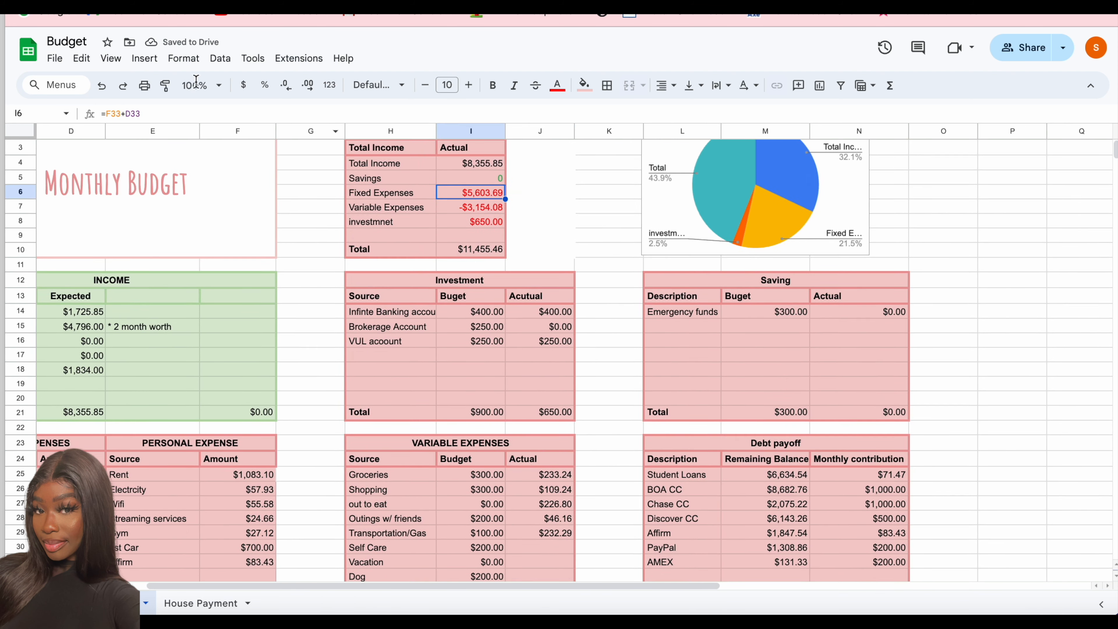
{"action": "left_click", "coordinate": [107, 114]}
{"action": "type", "text": "-"}
{"action": "key", "text": "Return"}
{"action": "left_click", "coordinate": [458, 194]}
{"action": "left_click", "coordinate": [131, 114]}
{"action": "key", "text": "BackSpace"}
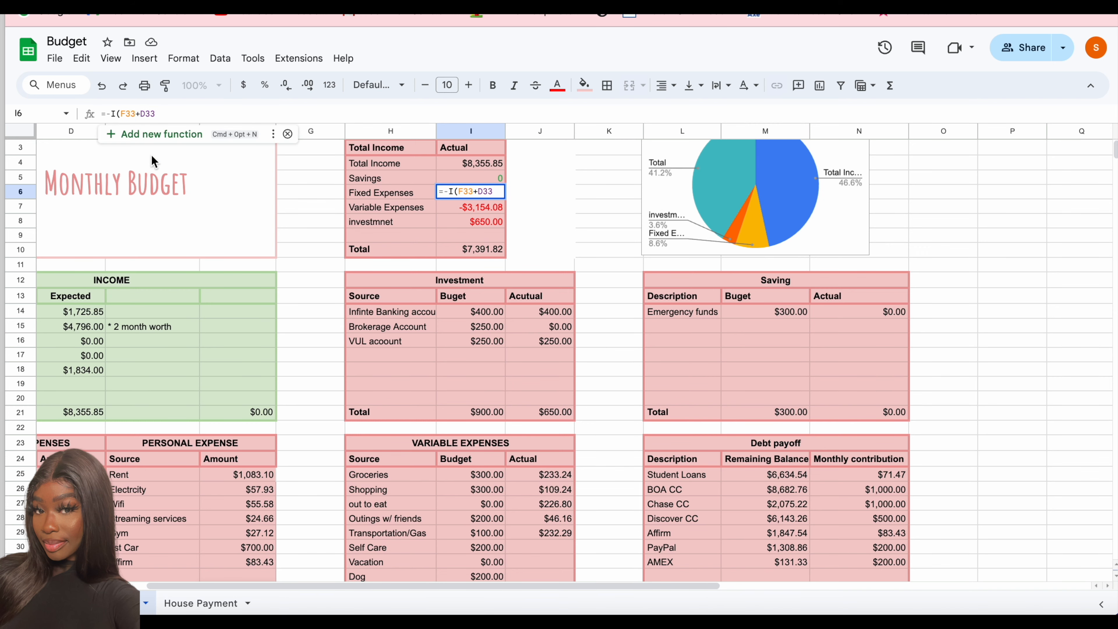
{"action": "type", "text": "-"}
{"action": "key", "text": "Return"}
- Color the Income Summary's Total amount with the custom green text color
{"action": "scroll", "coordinate": [541, 345], "scroll_direction": "down", "scroll_amount": 1}
{"action": "scroll", "coordinate": [542, 346], "scroll_direction": "down", "scroll_amount": 3}
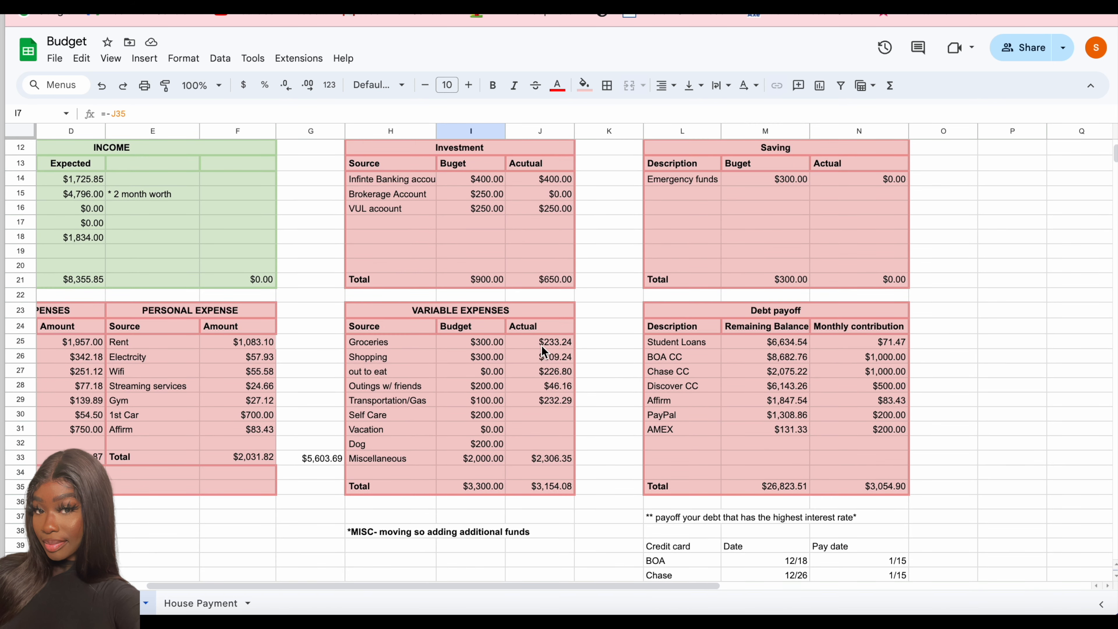
{"action": "scroll", "coordinate": [640, 410], "scroll_direction": "up", "scroll_amount": 4}
{"action": "scroll", "coordinate": [640, 410], "scroll_direction": "left", "scroll_amount": 2}
{"action": "scroll", "coordinate": [664, 417], "scroll_direction": "down", "scroll_amount": 1}
{"action": "left_click", "coordinate": [577, 251]}
{"action": "left_click", "coordinate": [558, 85]}
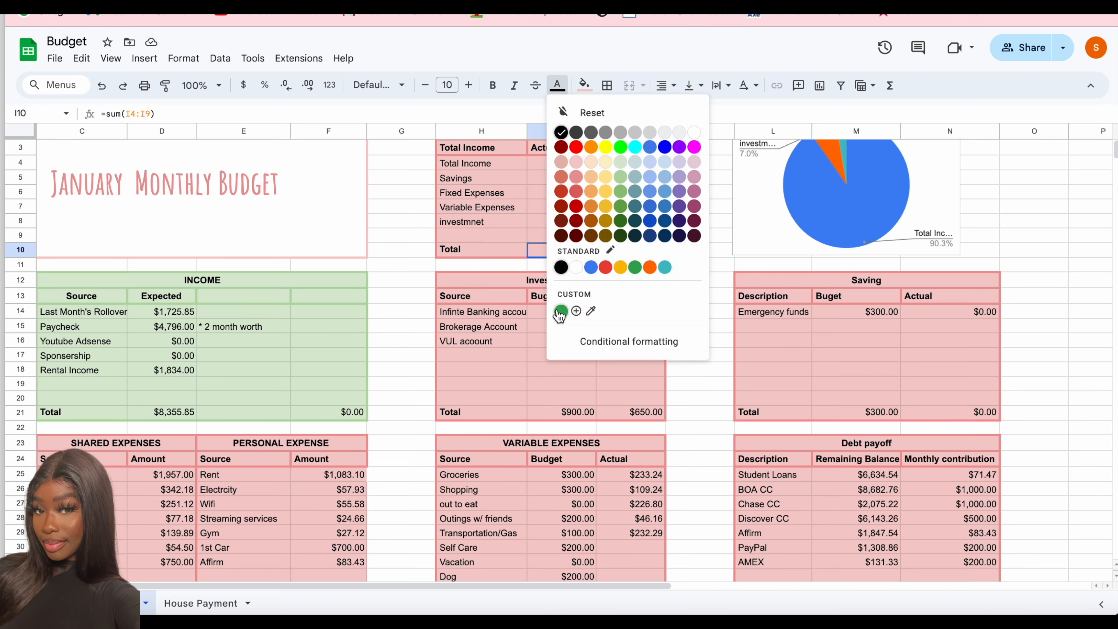
{"action": "left_click", "coordinate": [559, 313]}
- Duplicate the January budget sheet and rename the copy Feb 24
{"action": "scroll", "coordinate": [572, 349], "scroll_direction": "down", "scroll_amount": 4}
{"action": "right_click", "coordinate": [133, 603]}
{"action": "left_click", "coordinate": [127, 389]}
{"action": "right_click", "coordinate": [217, 596]}
{"action": "left_click", "coordinate": [184, 433]}
{"action": "type", "text": "Feb 24"}
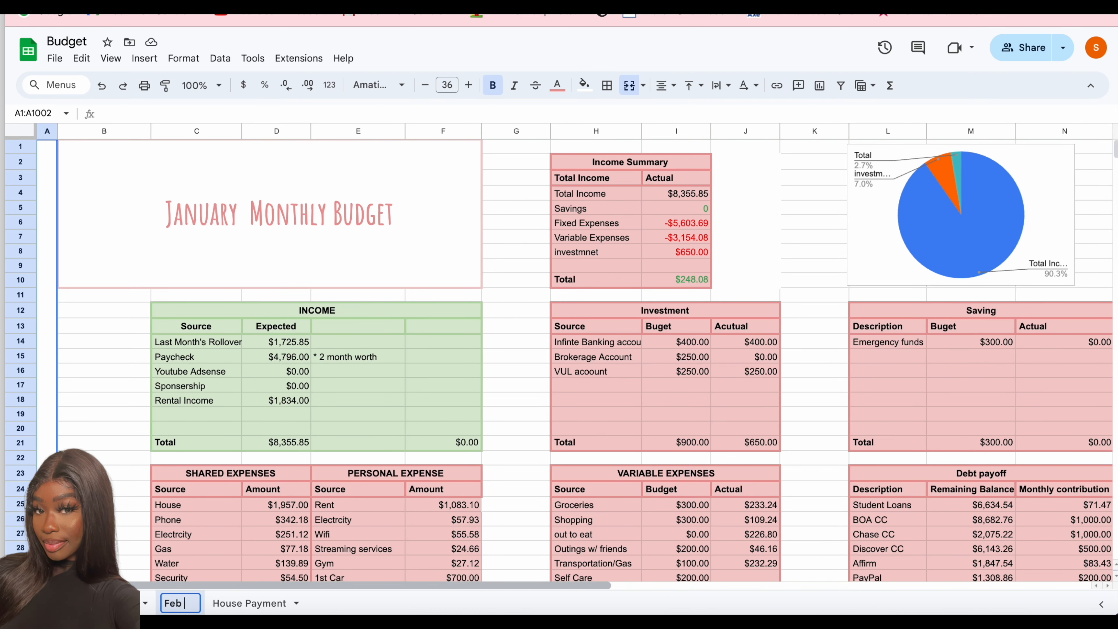
{"action": "key", "text": "Return"}
- Change the title banner on the Feb 24 sheet to February Monthly Budget
{"action": "left_click", "coordinate": [202, 216]}
{"action": "left_click", "coordinate": [144, 114]}
{"action": "key", "text": "BackSpace"}
{"action": "key", "text": "BackSpace"}
{"action": "key", "text": "BackSpace"}
{"action": "key", "text": "BackSpace"}
{"action": "key", "text": "BackSpace"}
{"action": "key", "text": "BackSpace"}
{"action": "key", "text": "BackSpace"}
{"action": "type", "text": "Febuary"}
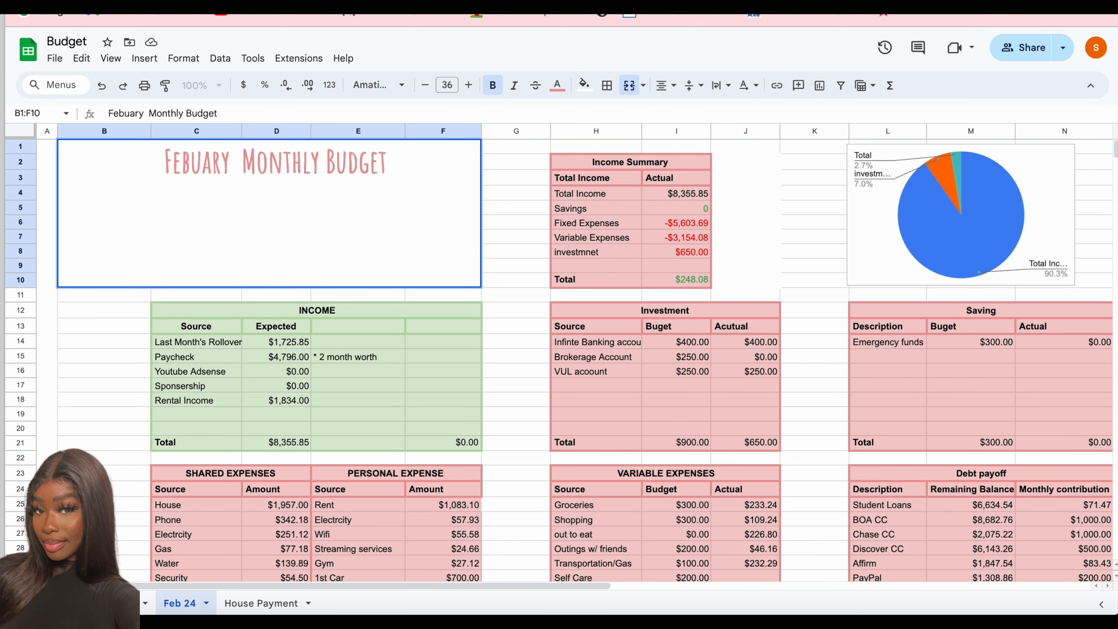
{"action": "double_click", "coordinate": [193, 169]}
{"action": "type", "text": "r"}
- Set Last Month's Rollover to 1,970.54 in the February Income table
{"action": "left_click", "coordinate": [289, 340]}
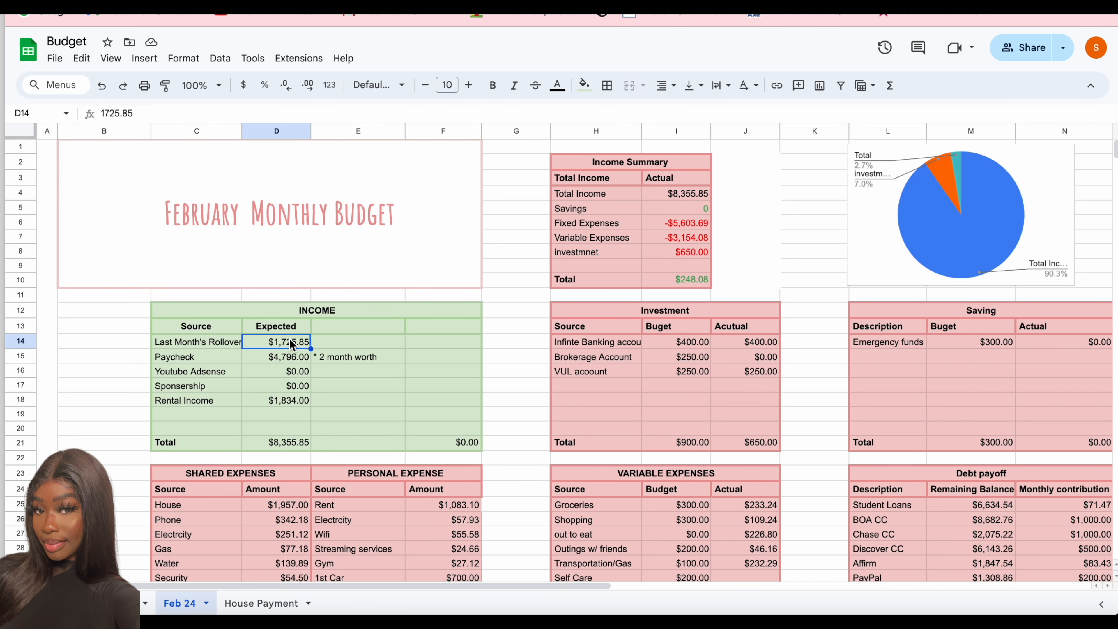
{"action": "type", "text": "1,970.54"}
{"action": "left_click", "coordinate": [288, 356]}
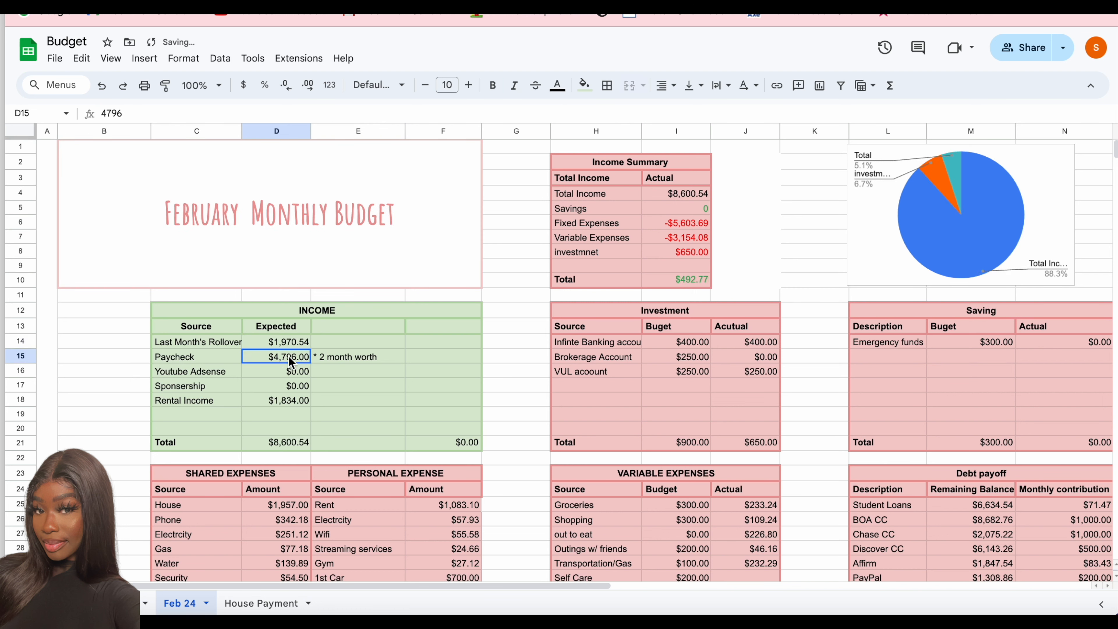
- Replace the February Rental Income formula with =1000+151+50
{"action": "left_click", "coordinate": [289, 398]}
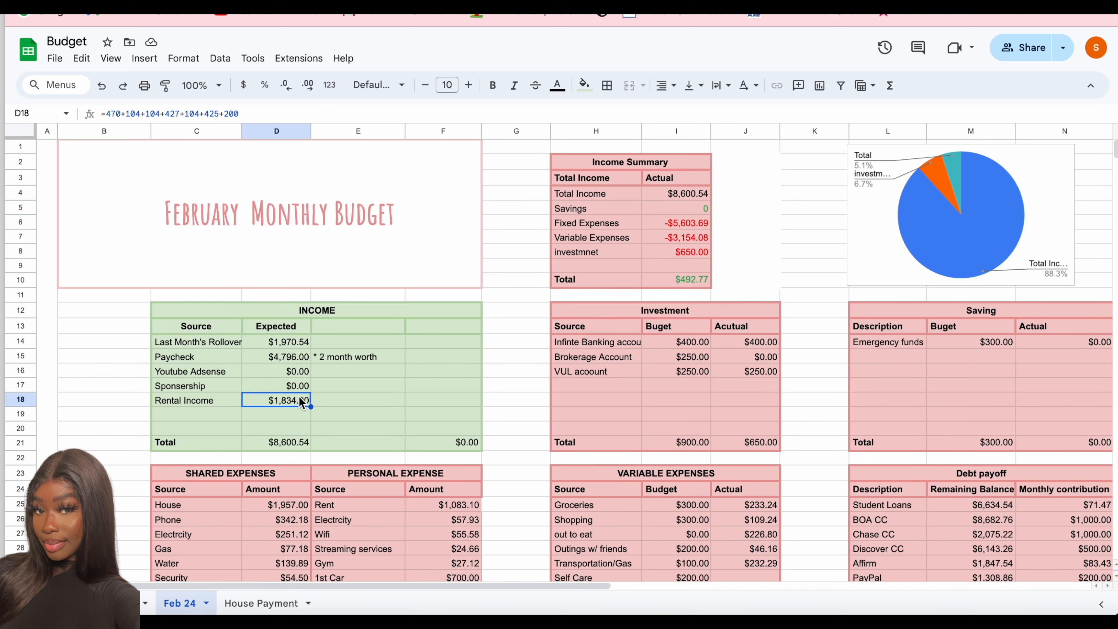
{"action": "left_click", "coordinate": [121, 603]}
{"action": "left_click", "coordinate": [182, 240]}
{"action": "left_click", "coordinate": [180, 603]}
{"action": "type", "text": "=470+104+104"}
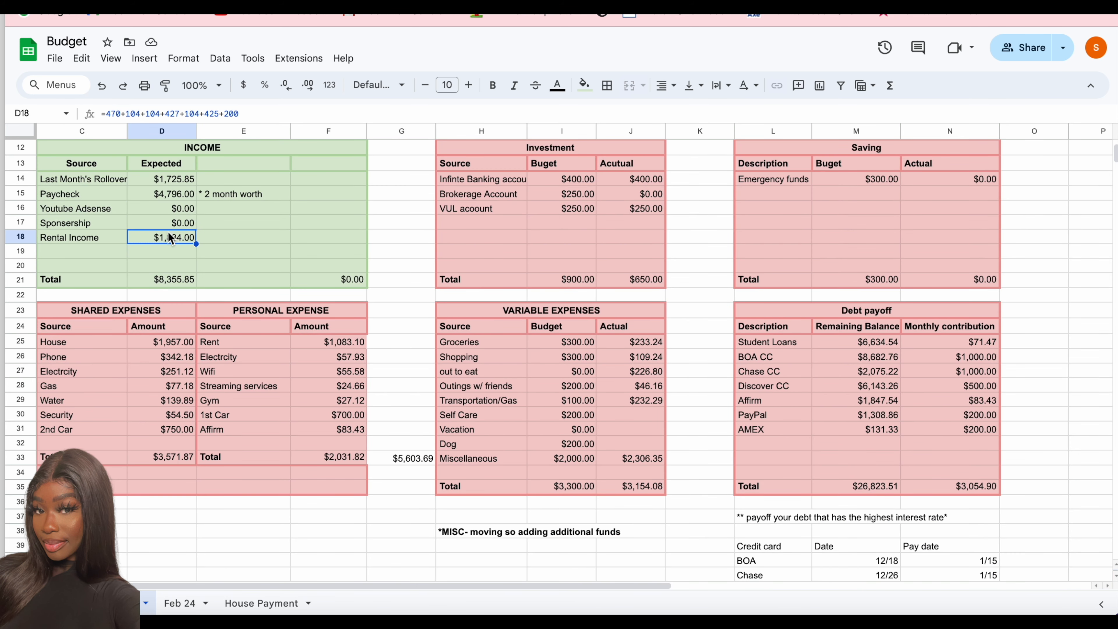
{"action": "key", "text": "Return"}
- In the Shared Expenses table, set the Phone amount to 0 and the Electricity amount to 282.86
{"action": "scroll", "coordinate": [171, 238], "scroll_direction": "up", "scroll_amount": 5}
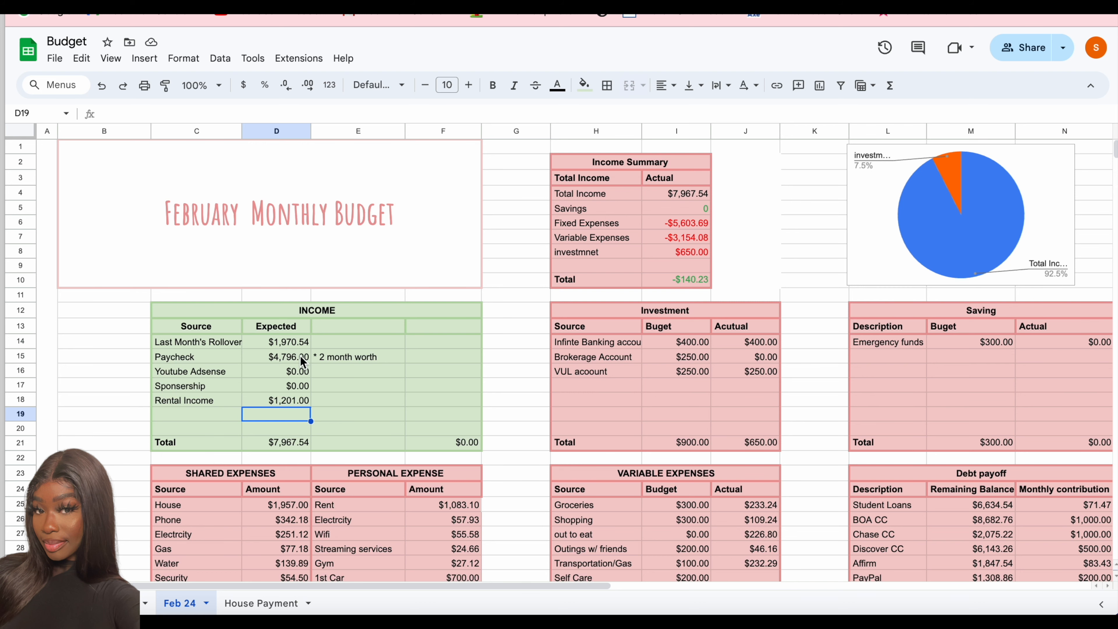
{"action": "scroll", "coordinate": [291, 383], "scroll_direction": "down", "scroll_amount": 2}
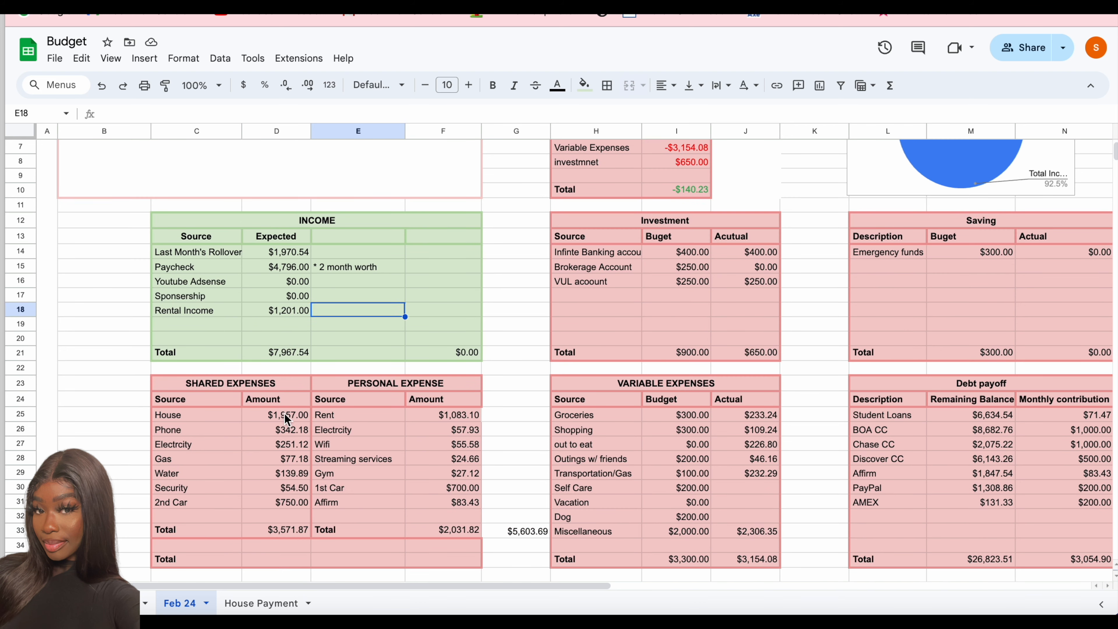
{"action": "left_click", "coordinate": [290, 429]}
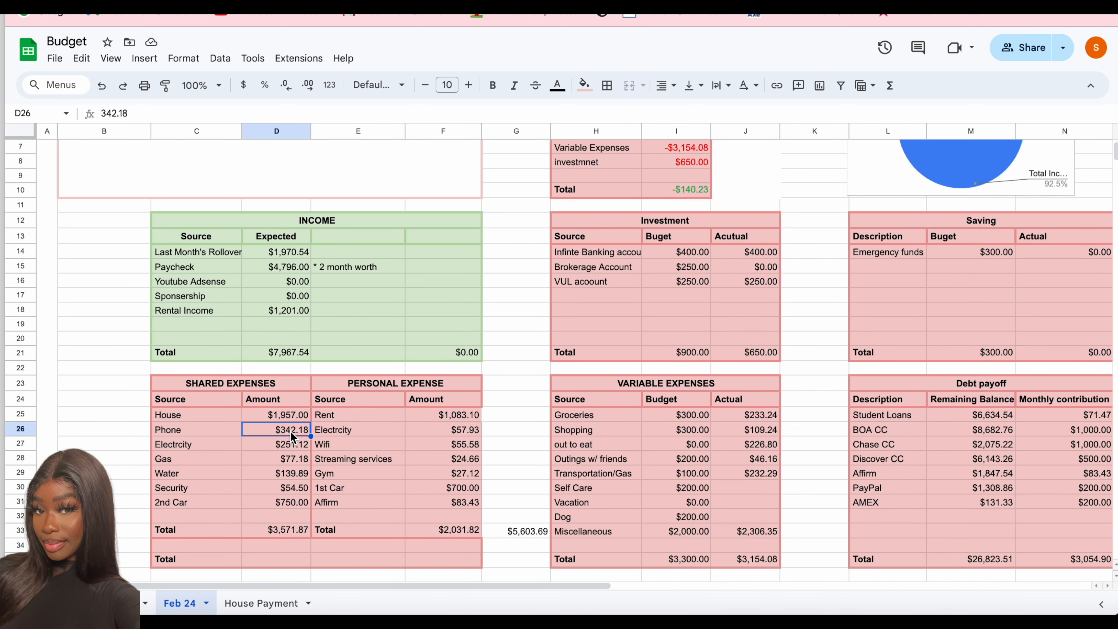
{"action": "type", "text": "0"}
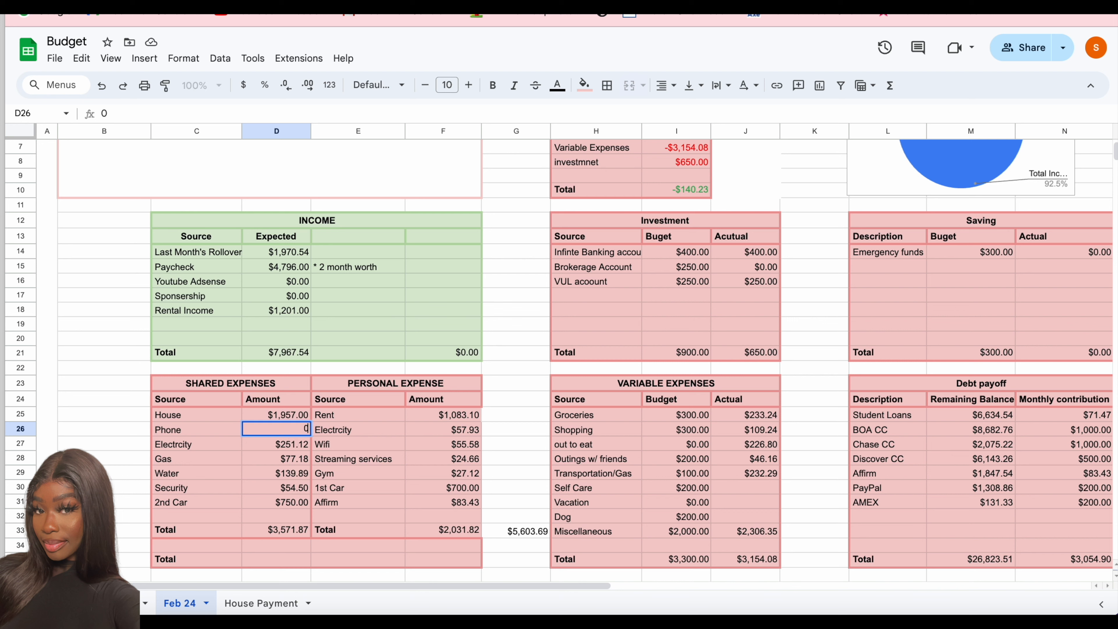
{"action": "left_click", "coordinate": [274, 444]}
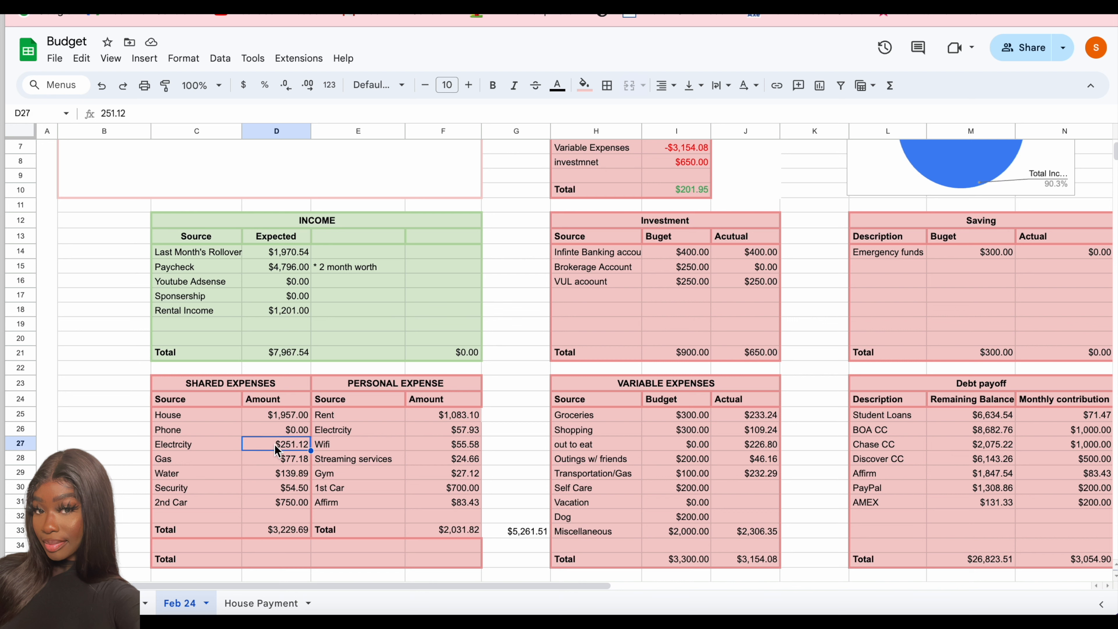
{"action": "type", "text": "282.86"}
{"action": "key", "text": "Return"}
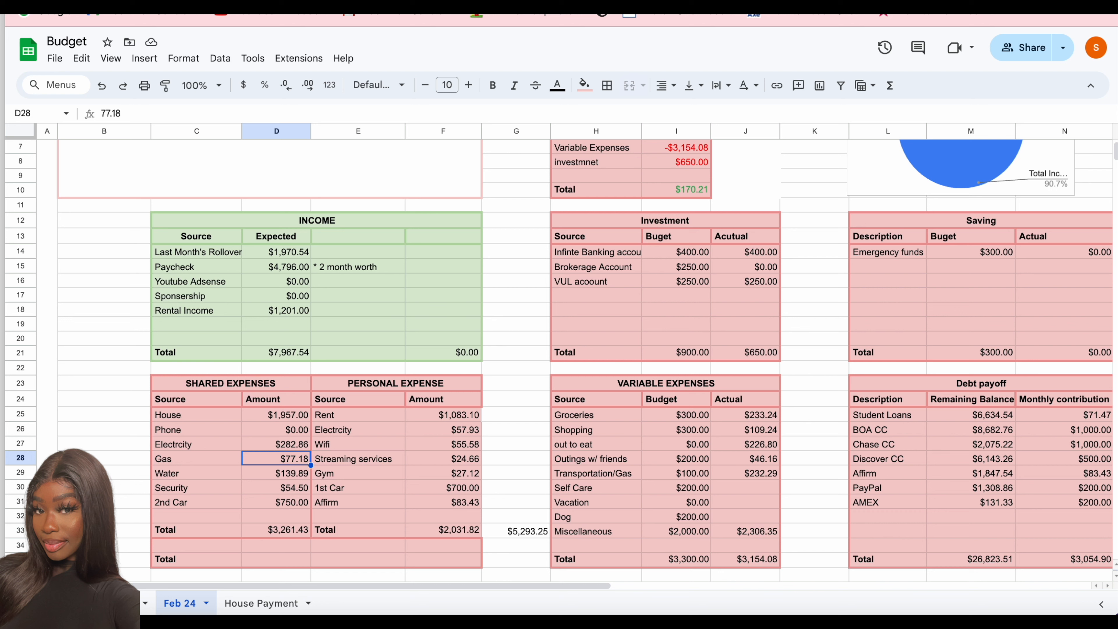
- Enter 210.55 as the Gas amount in the Shared Expenses table
{"action": "type", "text": "105.05210.50"}
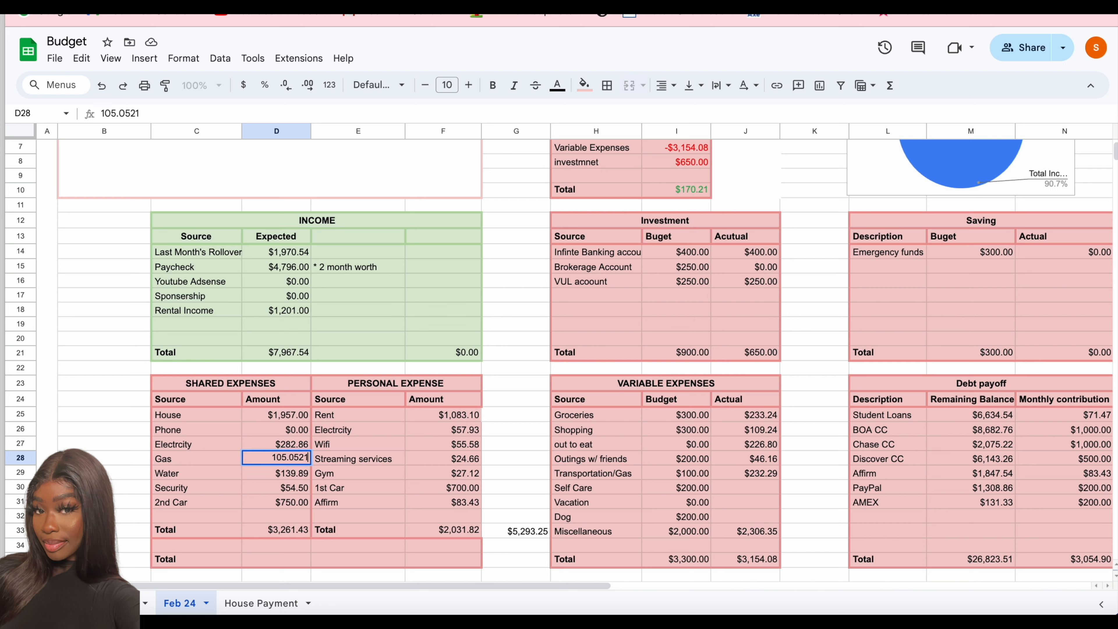
{"action": "key", "text": "BackSpace"}
{"action": "key", "text": "BackSpace"}
{"action": "key", "text": "BackSpace"}
{"action": "key", "text": "BackSpace"}
{"action": "key", "text": "BackSpace"}
{"action": "key", "text": "BackSpace"}
{"action": "key", "text": "BackSpace"}
{"action": "key", "text": "BackSpace"}
{"action": "key", "text": "BackSpace"}
{"action": "key", "text": "BackSpace"}
{"action": "key", "text": "BackSpace"}
{"action": "key", "text": "BackSpace"}
{"action": "type", "text": "210.55"}
{"action": "key", "text": "Return"}
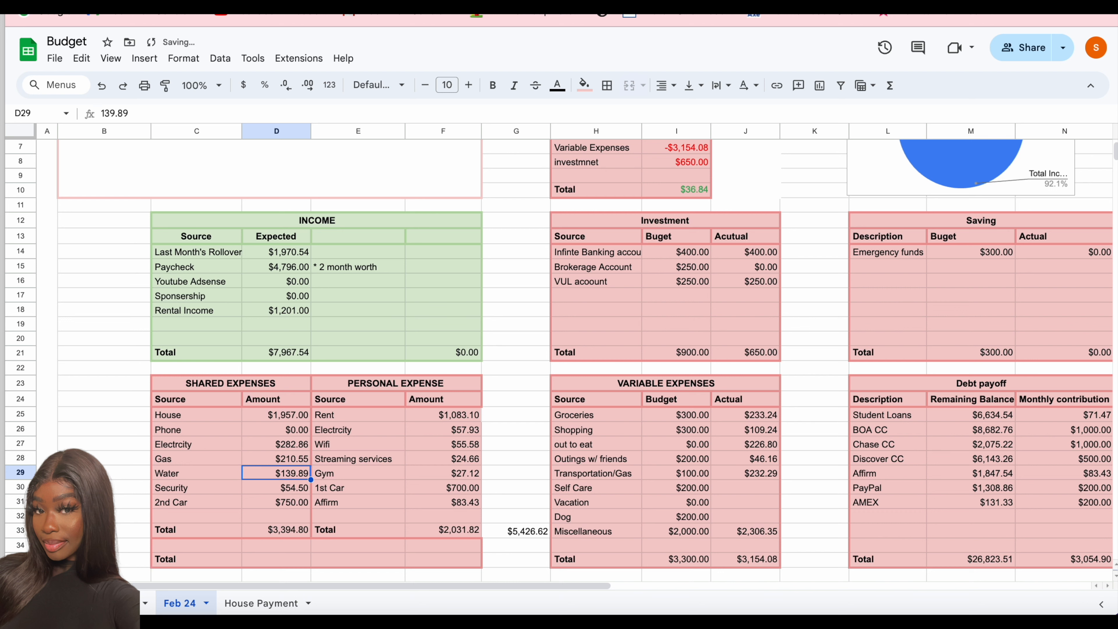
- In the Shared Expenses table, set Gas to 106, Water to 210.55 and Security to 65
{"action": "left_click", "coordinate": [286, 459]}
{"action": "type", "text": "106"}
{"action": "key", "text": "Return"}
{"action": "type", "text": "210.55"}
{"action": "key", "text": "Return"}
{"action": "key", "text": "BackSpace"}
{"action": "type", "text": "65"}
{"action": "key", "text": "Return"}
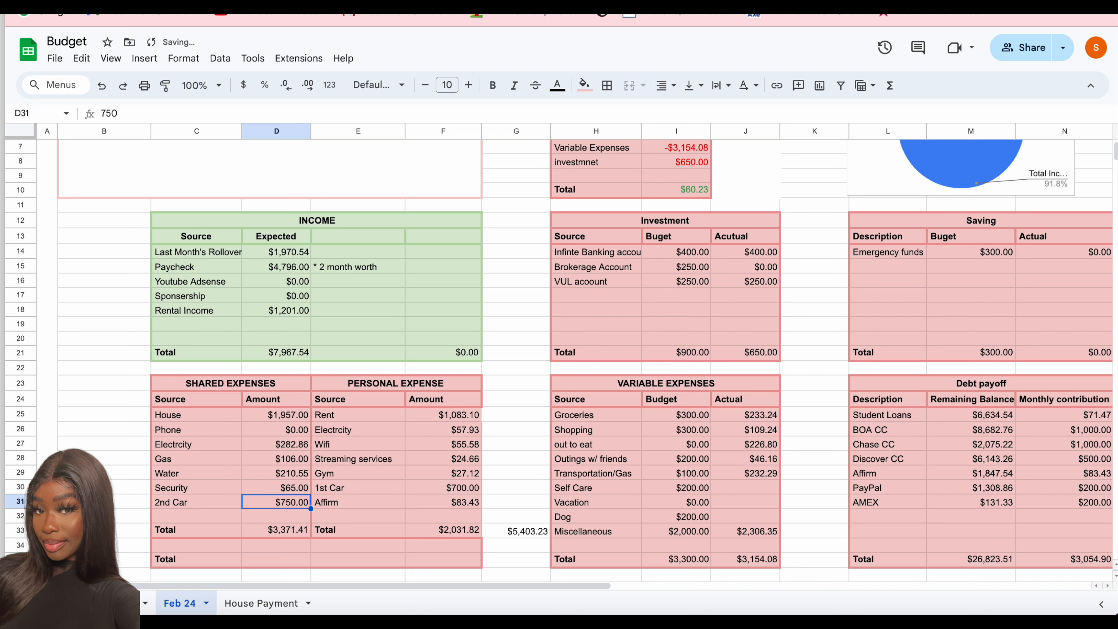
- In the Personal Expense table, set the Electricity amount to 104.66 and the Wifi amount to 0
{"action": "left_click", "coordinate": [441, 417]}
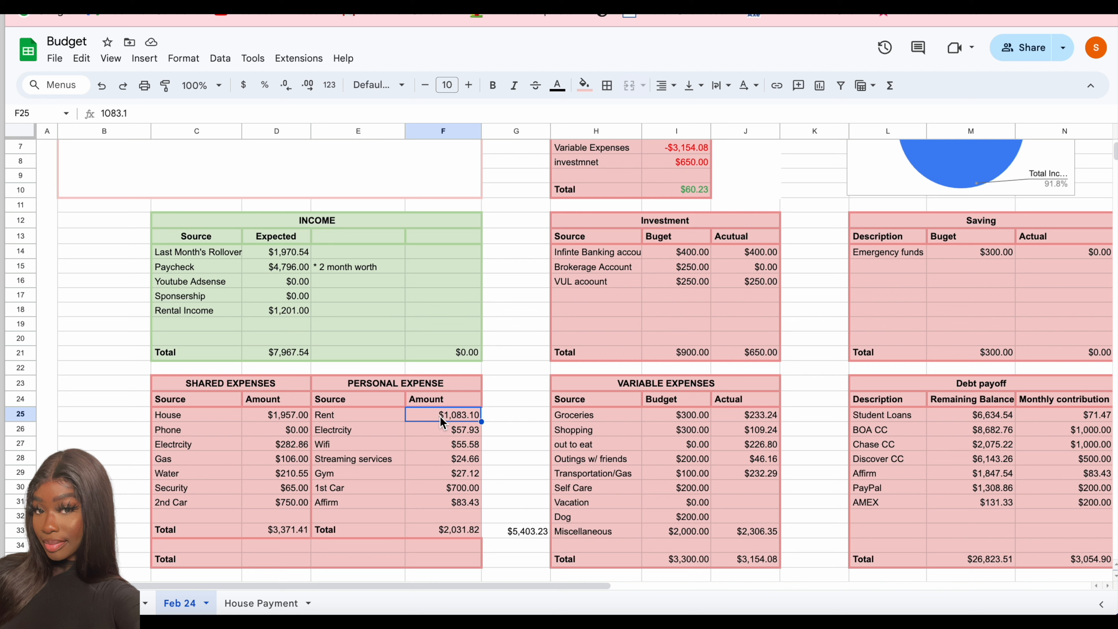
{"action": "key", "text": "Down"}
{"action": "type", "text": "104."}
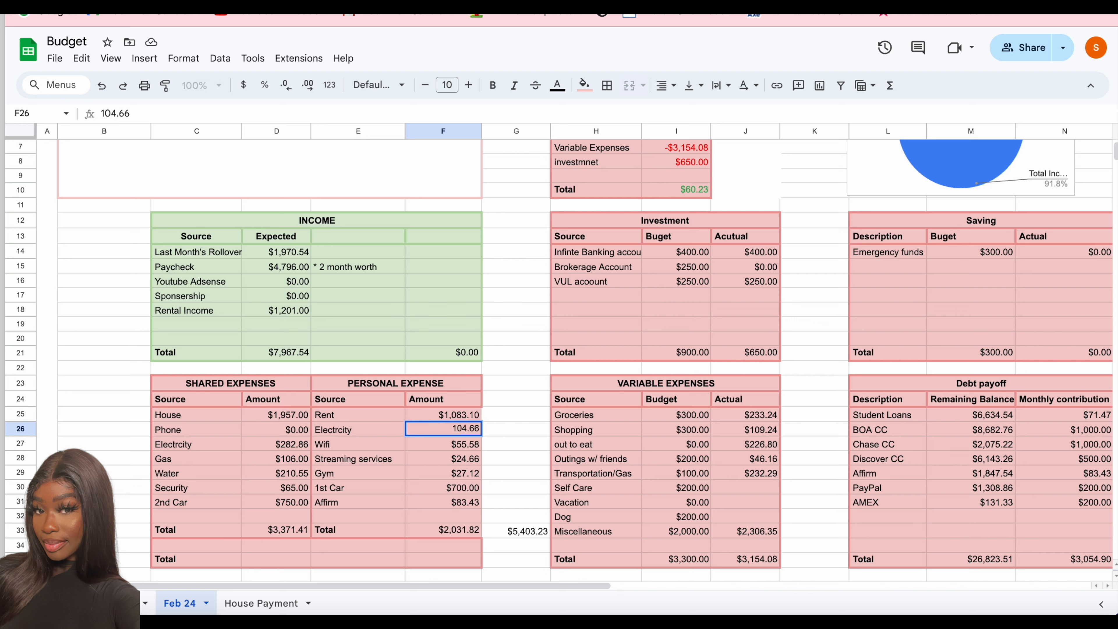
{"action": "key", "text": "Return"}
{"action": "type", "text": "0"}
{"action": "key", "text": "Return"}
- Set the Rent amount in the Personal Expense table to 500
{"action": "key", "text": "Down"}
{"action": "key", "text": "Down"}
{"action": "key", "text": "Down"}
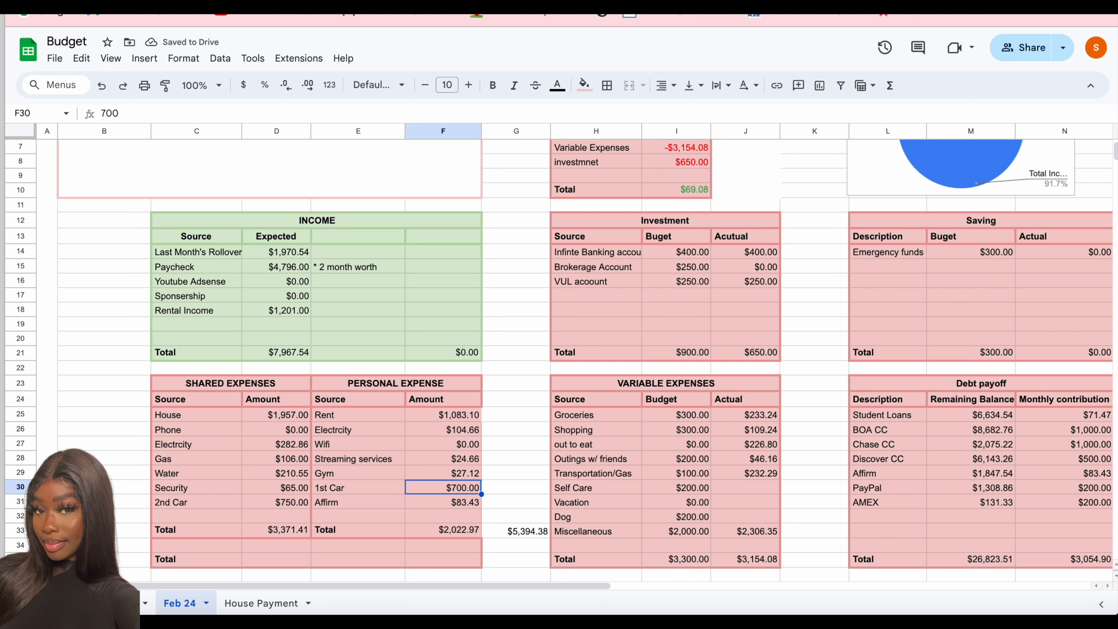
{"action": "left_click", "coordinate": [444, 408]}
{"action": "type", "text": "500"}
{"action": "key", "text": "Return"}
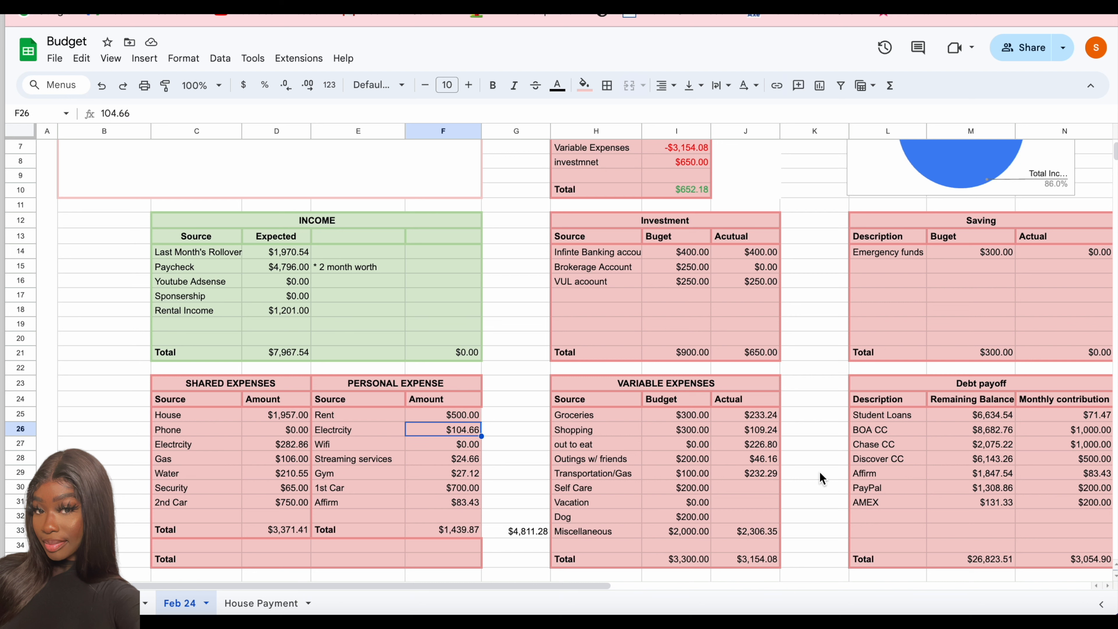
- Set the Miscellaneous budget in the Variable Expenses table to 10,000
{"action": "left_click", "coordinate": [680, 531]}
{"action": "type", "text": "10000"}
{"action": "key", "text": "Return"}
- Clear all the carried-over Actual amounts in the Variable Expenses table
{"action": "left_click", "coordinate": [748, 531]}
{"action": "key", "text": "Delete"}
{"action": "left_click", "coordinate": [771, 474]}
{"action": "key", "text": "Delete"}
{"action": "key", "text": "Up"}
{"action": "key", "text": "Delete"}
{"action": "key", "text": "Up"}
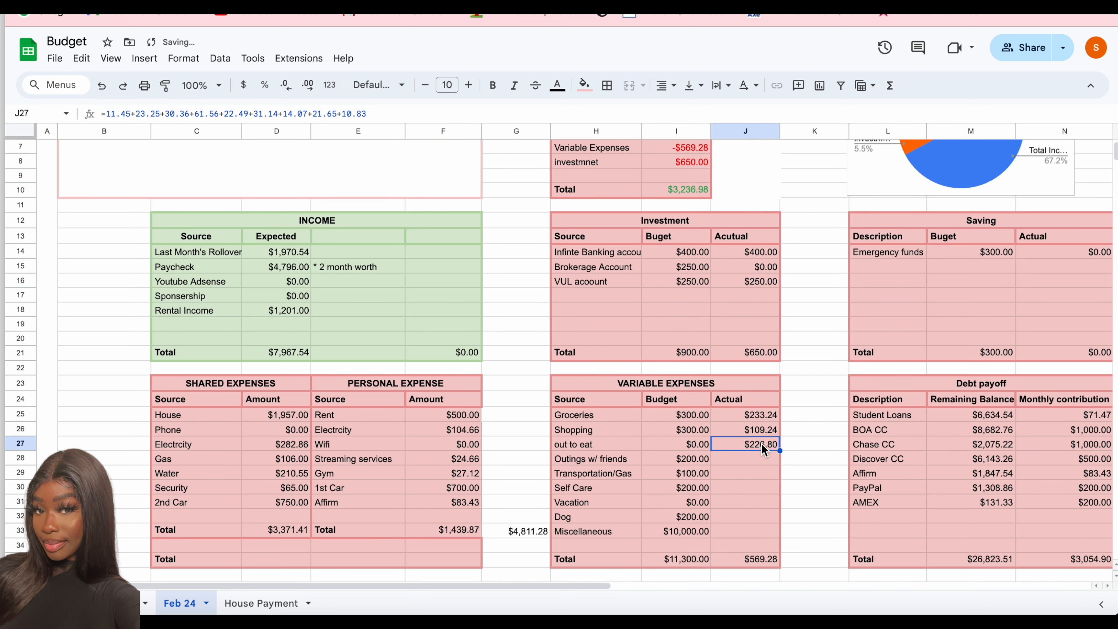
{"action": "key", "text": "Delete"}
{"action": "key", "text": "Up"}
{"action": "key", "text": "Delete"}
{"action": "key", "text": "Up"}
{"action": "key", "text": "Delete"}
- Set the out to eat budget in the Variable Expenses table to 200
{"action": "left_click", "coordinate": [682, 533]}
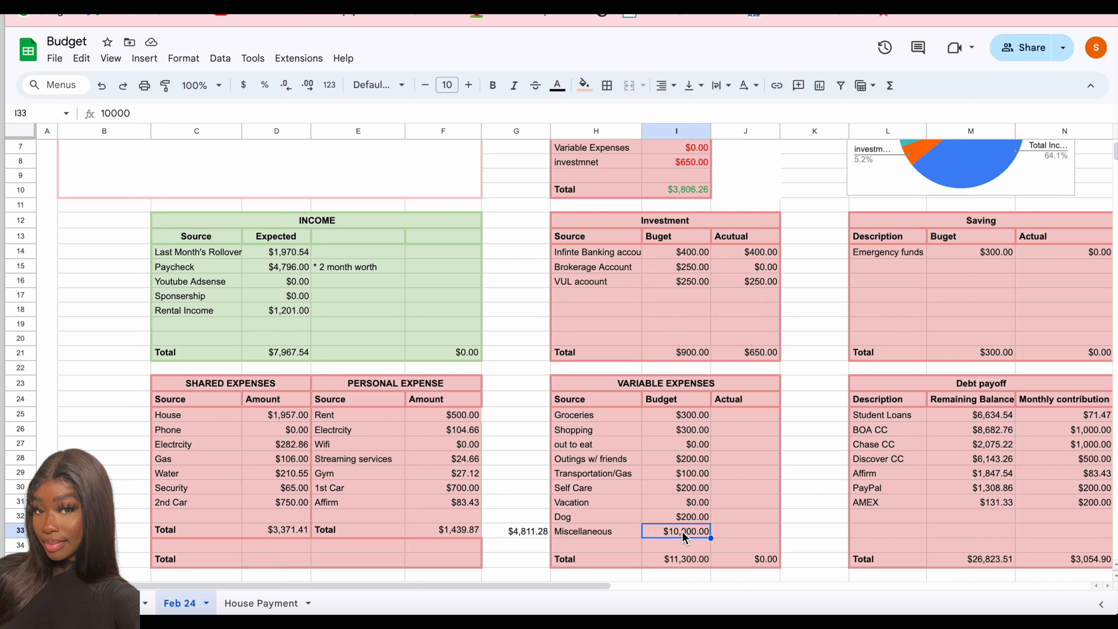
{"action": "left_click", "coordinate": [678, 414]}
{"action": "left_click", "coordinate": [680, 444]}
{"action": "type", "text": "200"}
{"action": "key", "text": "Return"}
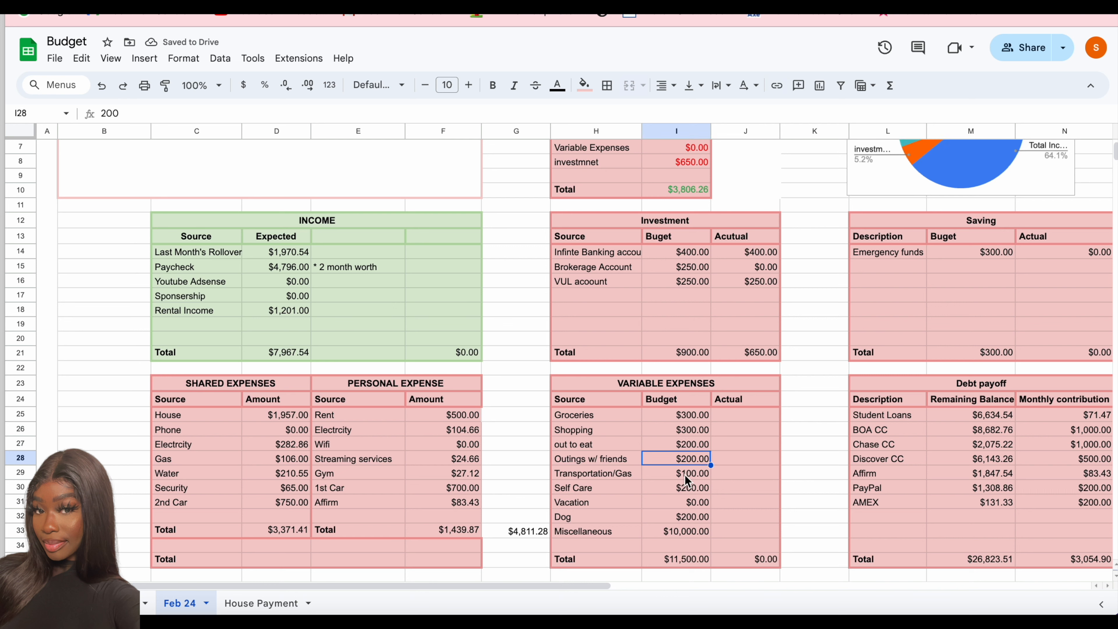
- In the Variable Expenses table, set the Vacation budget to 500 and the Miscellaneous budget to 1,000
{"action": "left_click", "coordinate": [693, 505]}
{"action": "type", "text": "500"}
{"action": "key", "text": "Return"}
{"action": "key", "text": "Down"}
{"action": "type", "text": "1000"}
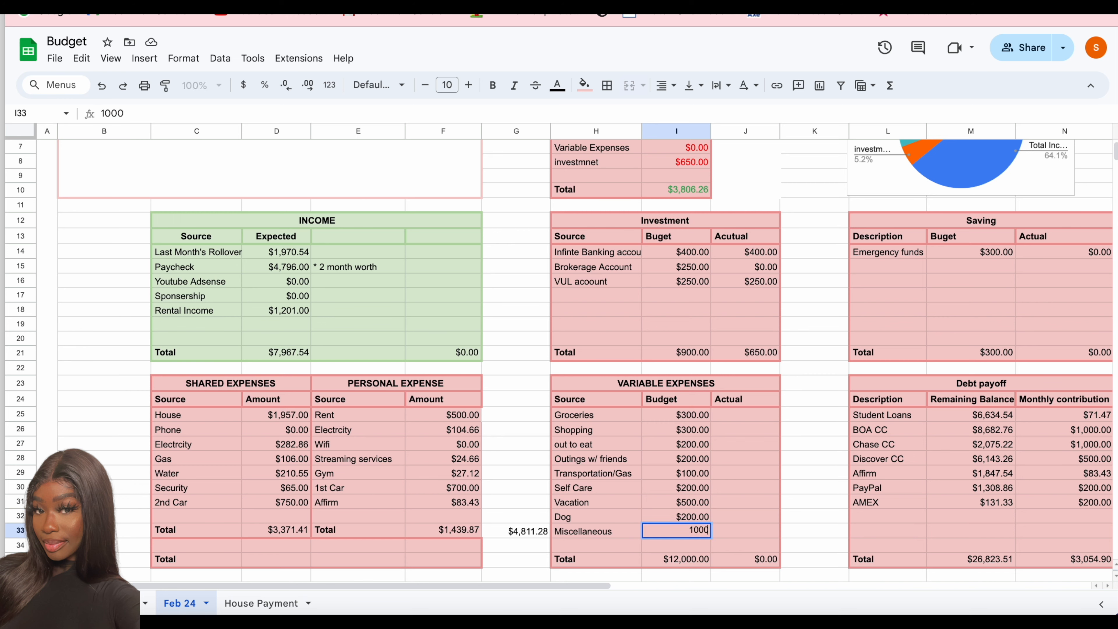
{"action": "key", "text": "Return"}
- In the Variable Expenses table, set the Groceries and Shopping budgets to 200 each
{"action": "left_click", "coordinate": [691, 417]}
{"action": "type", "text": "200"}
{"action": "key", "text": "Return"}
{"action": "type", "text": "20"}
- Set the out to eat budget to 100 and the Transportation/Gas budget to 50 in the Variable Expenses table
{"action": "key", "text": "Return"}
{"action": "type", "text": "200"}
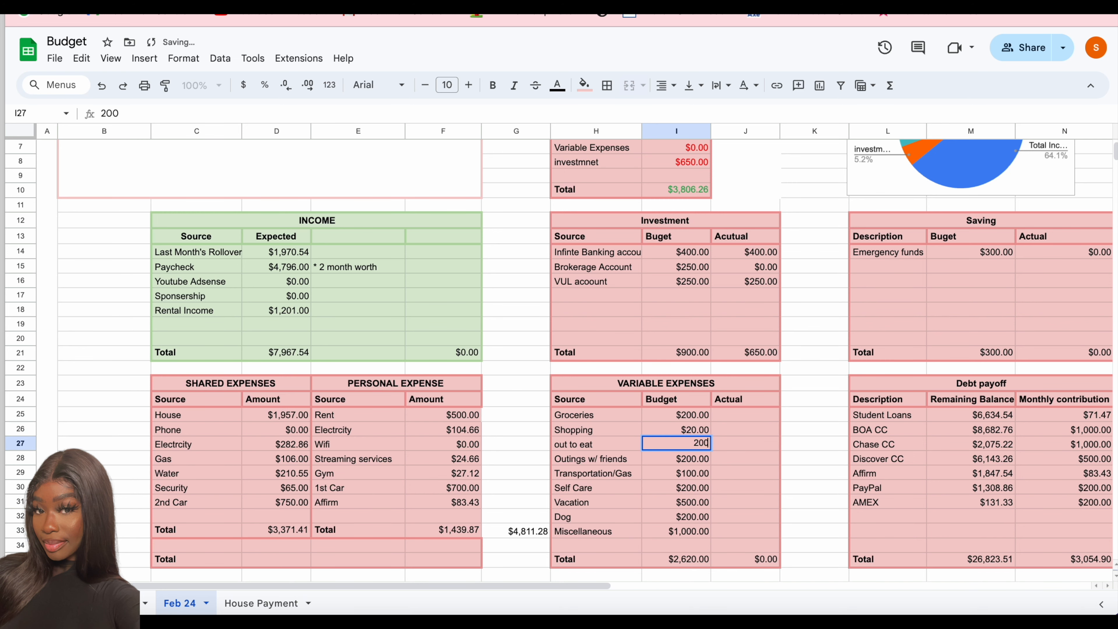
{"action": "key", "text": "Up"}
{"action": "type", "text": "100"}
{"action": "key", "text": "Return"}
{"action": "key", "text": "Down"}
{"action": "type", "text": "50"}
{"action": "key", "text": "Return"}
{"action": "key", "text": "Down"}
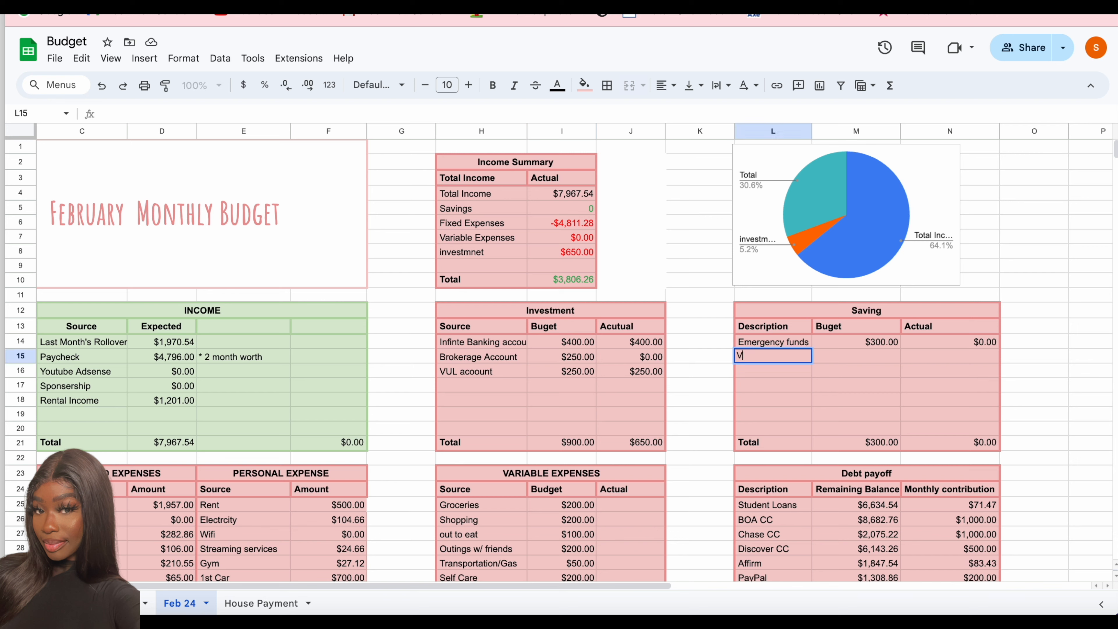
- Add "Vacation - 10 year" with a budget of 500 and "Birhday trip" with a budget of 250 to the Saving table
{"action": "type", "text": "Vacation"}
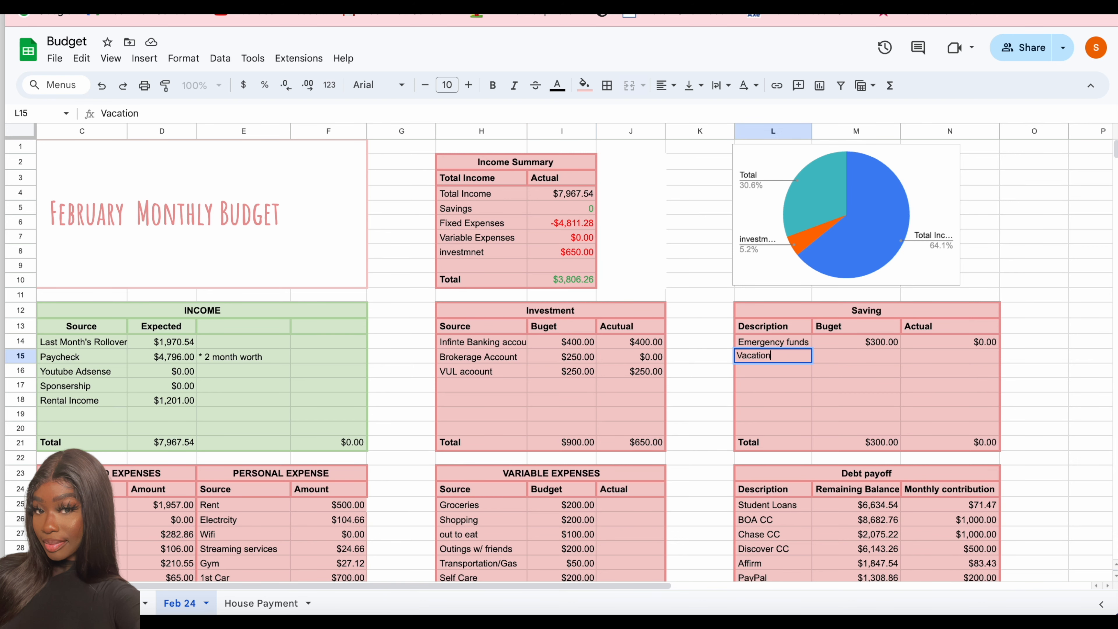
{"action": "type", "text": " - 10 year"}
{"action": "key", "text": "Tab"}
{"action": "type", "text": "500"}
{"action": "key", "text": "Return"}
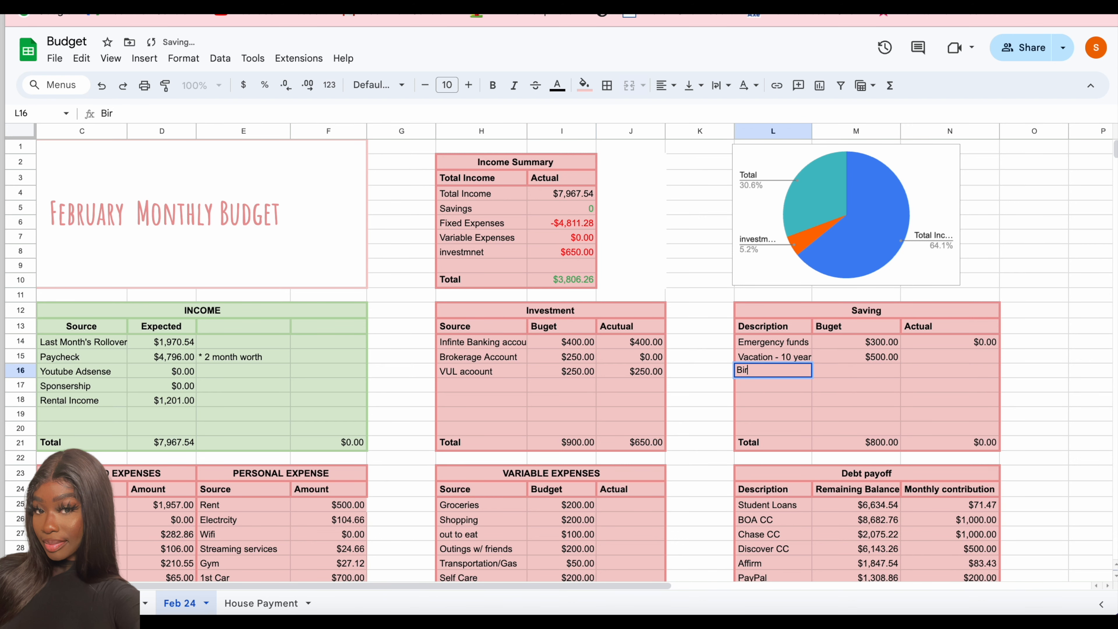
{"action": "type", "text": "Birhday trip"}
{"action": "key", "text": "Tab"}
{"action": "type", "text": "250"}
- Clear the carried-over actual amounts for all accounts in the Investment table
{"action": "left_click", "coordinate": [655, 373]}
{"action": "key", "text": "Delete"}
{"action": "left_click", "coordinate": [654, 358]}
{"action": "key", "text": "Delete"}
{"action": "left_click", "coordinate": [653, 341]}
{"action": "key", "text": "Delete"}
- In the Variable Expenses table, set the Vacation budget to 0 and the Miscellaneous budget to 500
{"action": "scroll", "coordinate": [585, 471], "scroll_direction": "down", "scroll_amount": 2}
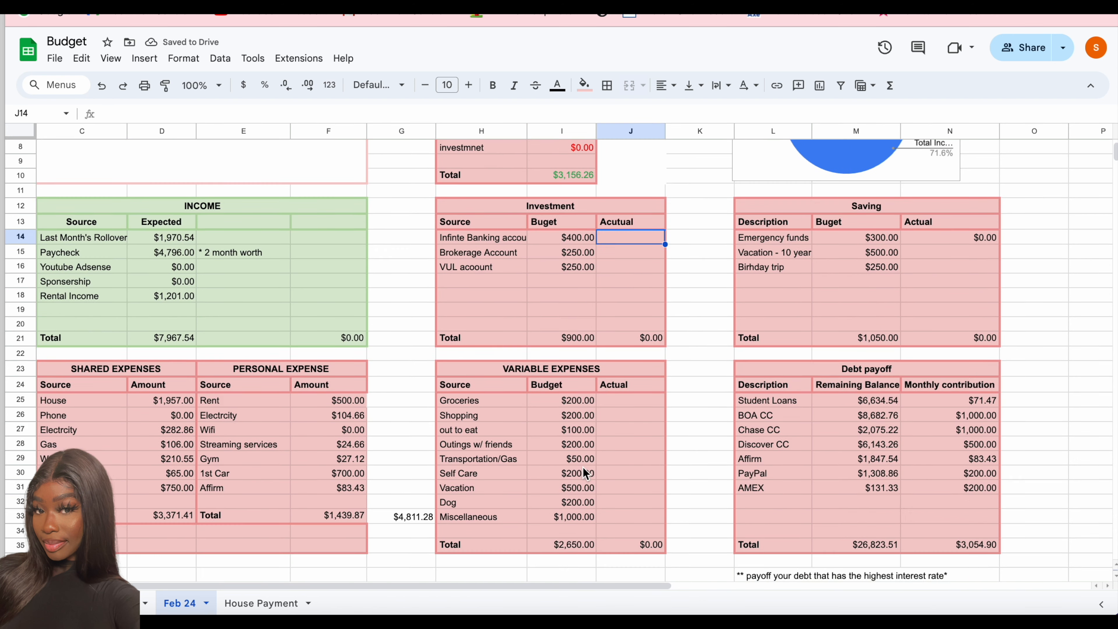
{"action": "left_click", "coordinate": [578, 490]}
{"action": "type", "text": "0"}
{"action": "key", "text": "Down"}
{"action": "type", "text": "500"}
{"action": "key", "text": "Up"}
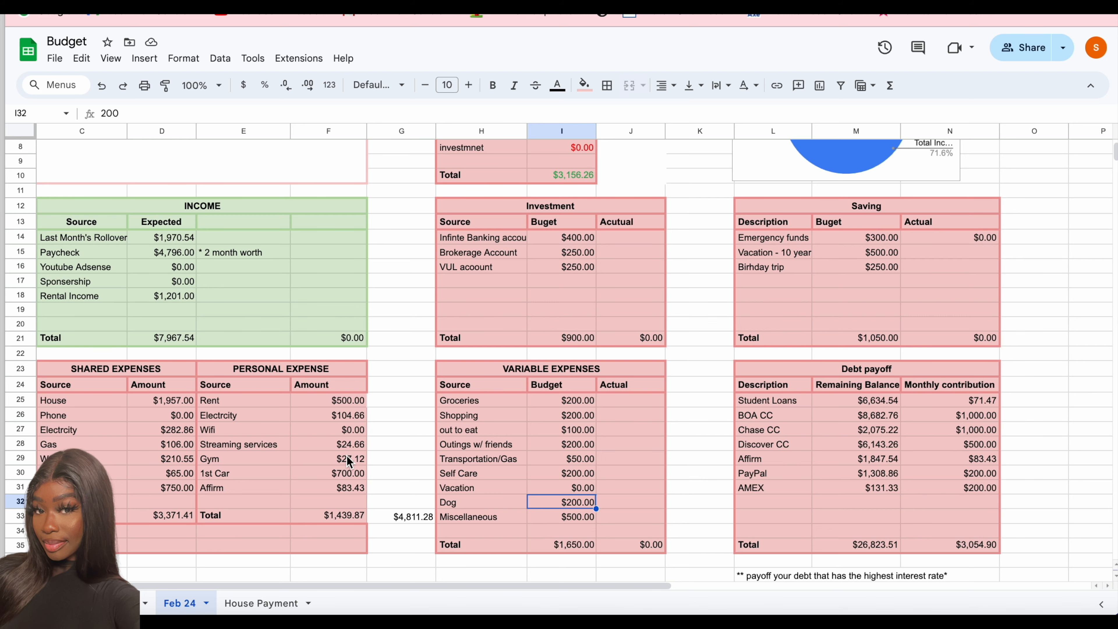
- Try to change the Monthly contribution header in the Debt payoff table to Goal
{"action": "scroll", "coordinate": [347, 458], "scroll_direction": "up", "scroll_amount": 2}
{"action": "scroll", "coordinate": [482, 366], "scroll_direction": "down", "scroll_amount": 3}
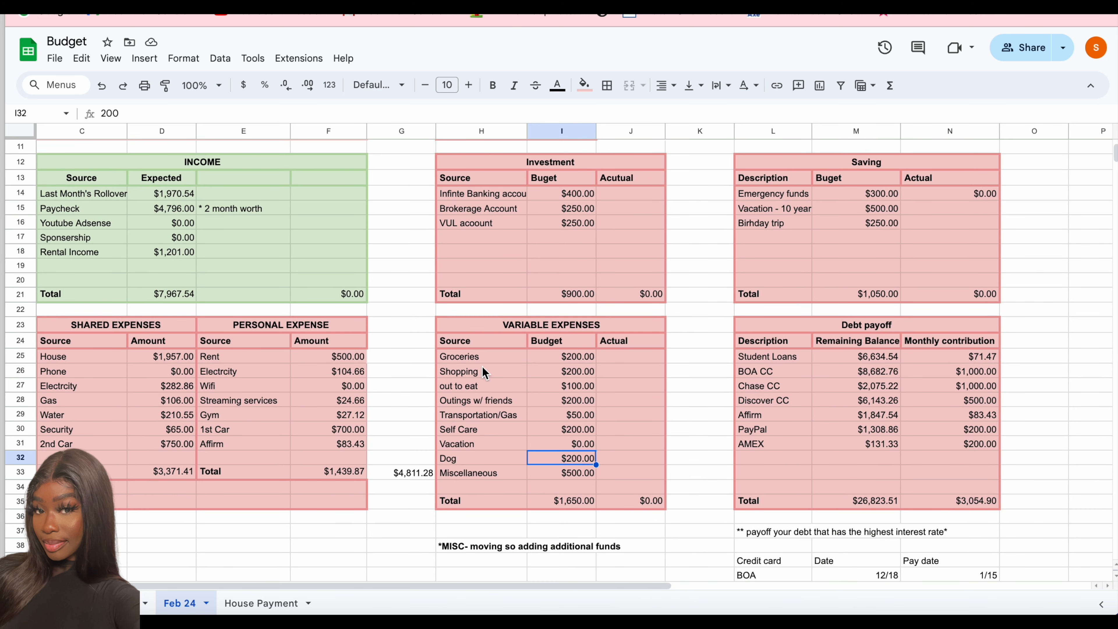
{"action": "left_click", "coordinate": [950, 341]}
{"action": "left_click", "coordinate": [193, 113]}
{"action": "type", "text": "Goal"}
{"action": "key", "text": "Return"}
- Copy the Debt payoff table's Monthly contribution column, from header to total, into the adjacent empty column O
{"action": "left_click", "coordinate": [980, 337]}
{"action": "left_click_drag", "start_coordinate": [981, 327], "coordinate": [1021, 371]}
{"action": "left_click_drag", "start_coordinate": [975, 501], "coordinate": [1008, 358]}
{"action": "left_click_drag", "start_coordinate": [976, 340], "coordinate": [974, 501]}
{"action": "key", "text": "super+c"}
{"action": "right_click", "coordinate": [974, 501]}
{"action": "left_click", "coordinate": [881, 97]}
{"action": "right_click", "coordinate": [1035, 342]}
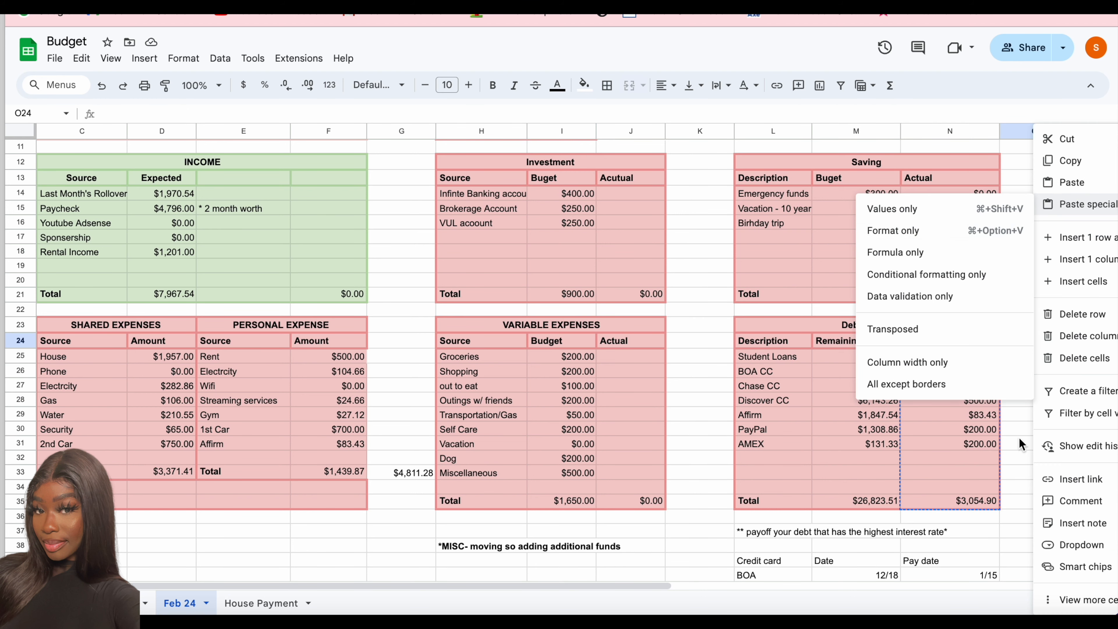
{"action": "left_click", "coordinate": [1029, 341]}
{"action": "key", "text": "super+v"}
{"action": "left_click", "coordinate": [1029, 341]}
- Title the new Debt payoff column Actual and merge the table's title row across L23:O23
{"action": "type", "text": "Actual"}
{"action": "left_click_drag", "start_coordinate": [969, 326], "coordinate": [1017, 328]}
{"action": "left_click", "coordinate": [629, 86]}
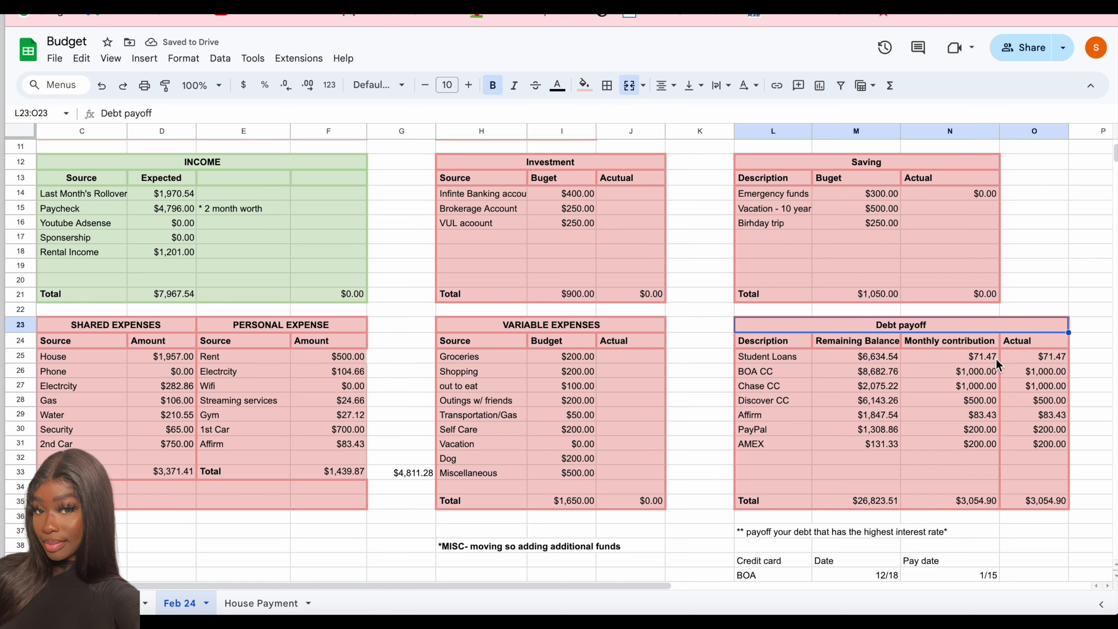
{"action": "left_click", "coordinate": [973, 342]}
- Clear the copied debt amounts in the Debt payoff table's Actual column, keeping its total row
{"action": "left_click", "coordinate": [1056, 356]}
{"action": "key", "text": "Delete"}
{"action": "key", "text": "Down"}
{"action": "key", "text": "Delete"}
{"action": "key", "text": "Down"}
{"action": "key", "text": "Delete"}
{"action": "key", "text": "Down"}
{"action": "key", "text": "Delete"}
{"action": "key", "text": "Down"}
{"action": "key", "text": "Delete"}
{"action": "key", "text": "Down"}
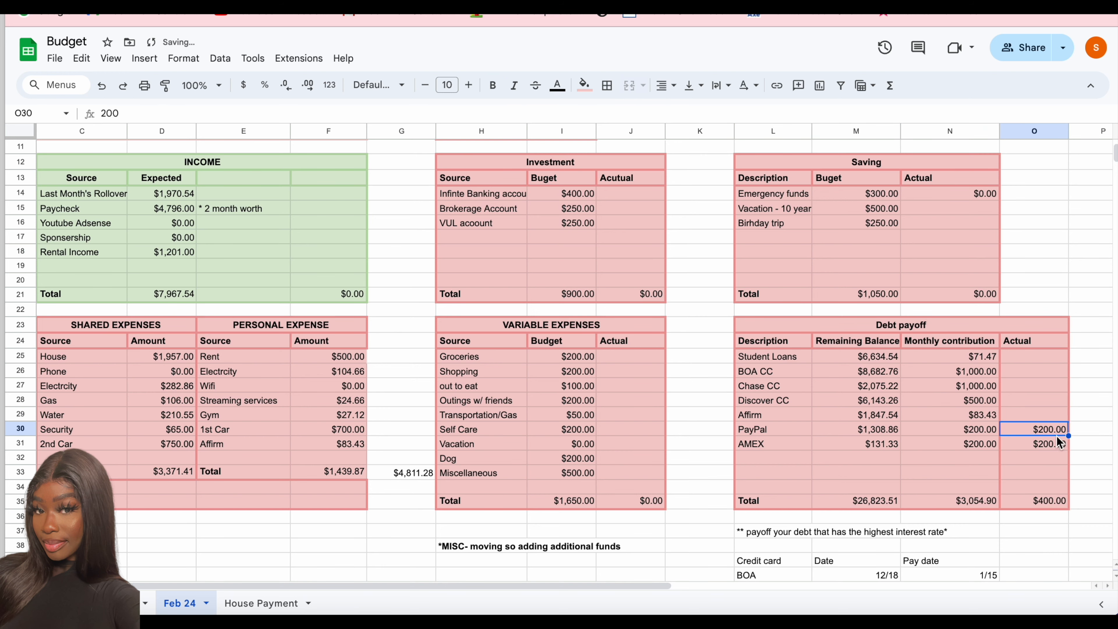
{"action": "key", "text": "Delete"}
{"action": "key", "text": "Down"}
{"action": "key", "text": "Delete"}
- Enter 78.11 as the actual Dog spending in the Variable Expenses table
{"action": "scroll", "coordinate": [559, 396], "scroll_direction": "up", "scroll_amount": 4}
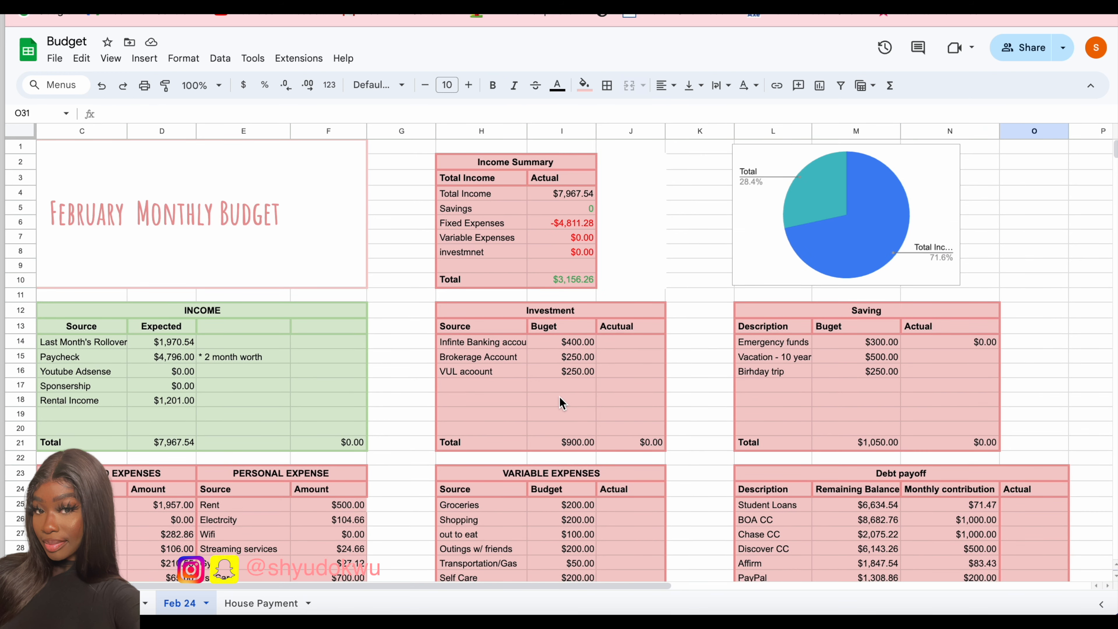
{"action": "scroll", "coordinate": [560, 398], "scroll_direction": "down", "scroll_amount": 4}
{"action": "scroll", "coordinate": [560, 398], "scroll_direction": "left", "scroll_amount": 2}
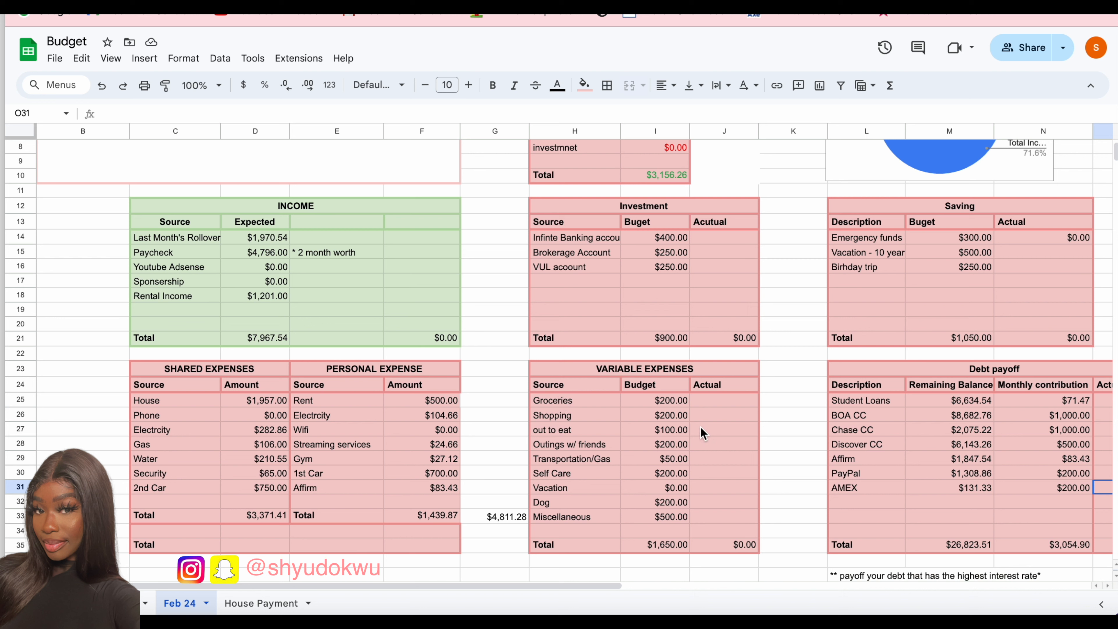
{"action": "left_click", "coordinate": [722, 502]}
{"action": "type", "text": "78.11"}
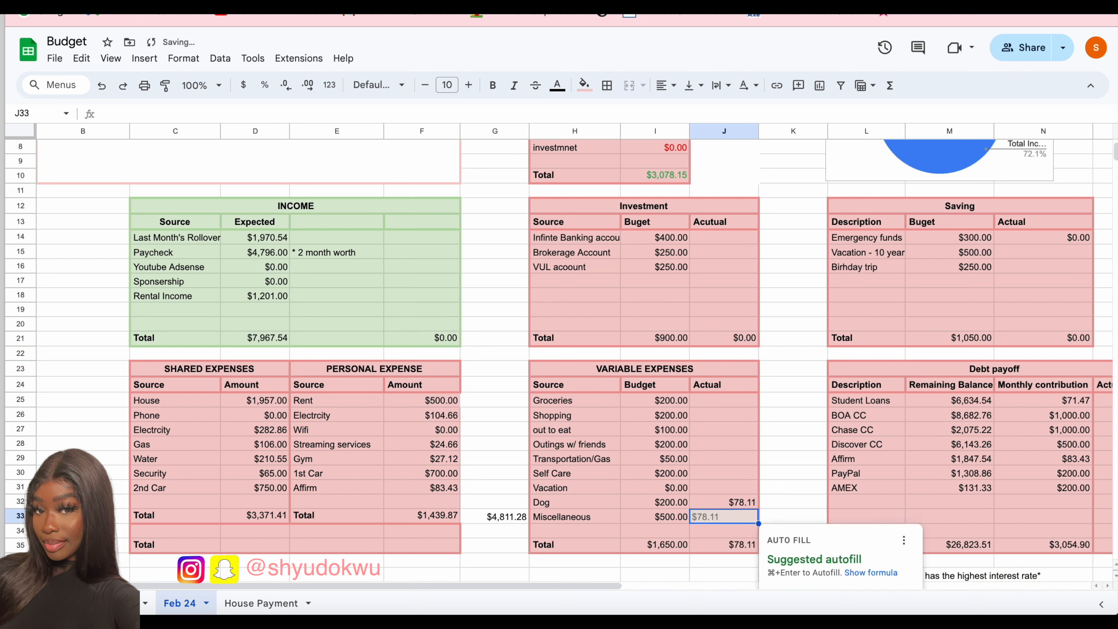
{"action": "key", "text": "Return"}
- Enter the formula =9.07+12.5+52.37 as the actual out to eat spending in the Variable Expenses table
{"action": "left_click", "coordinate": [724, 429]}
{"action": "type", "text": "=9.07+12.5"}
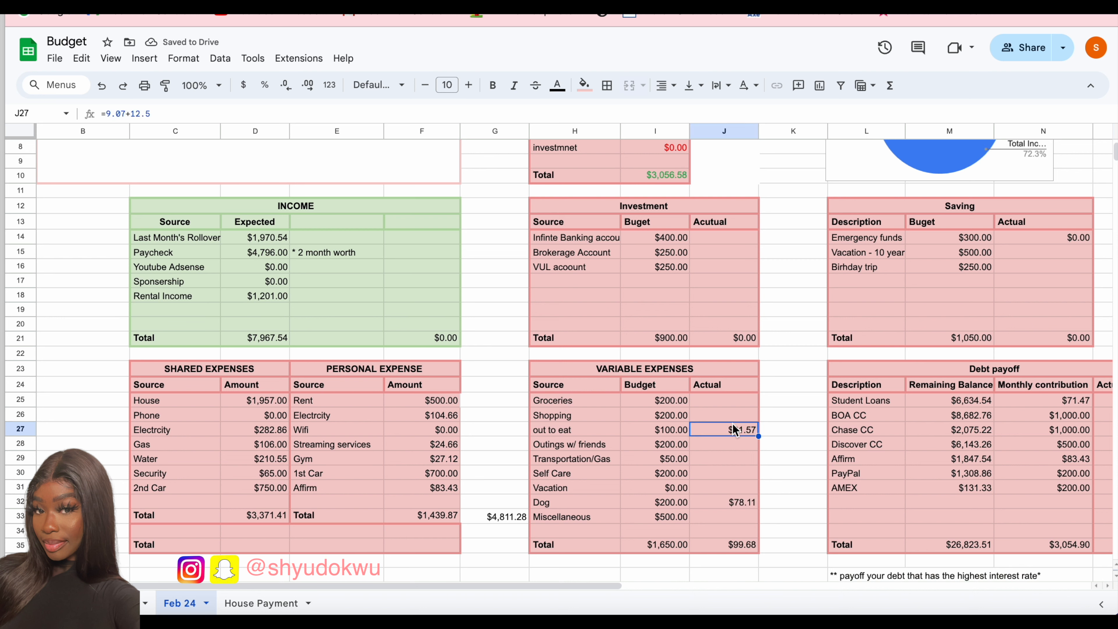
{"action": "type", "text": "+52.37"}
{"action": "key", "text": "Return"}
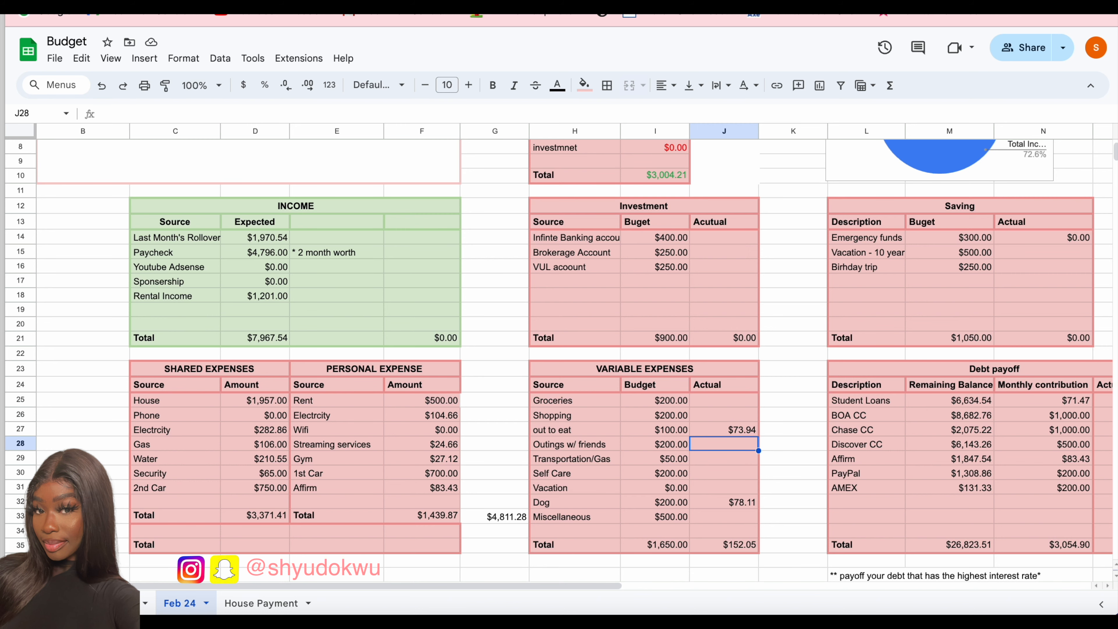
- Check the formula in G33 that combines the Shared and Personal Expense totals, then review the summary area
{"action": "double_click", "coordinate": [491, 520]}
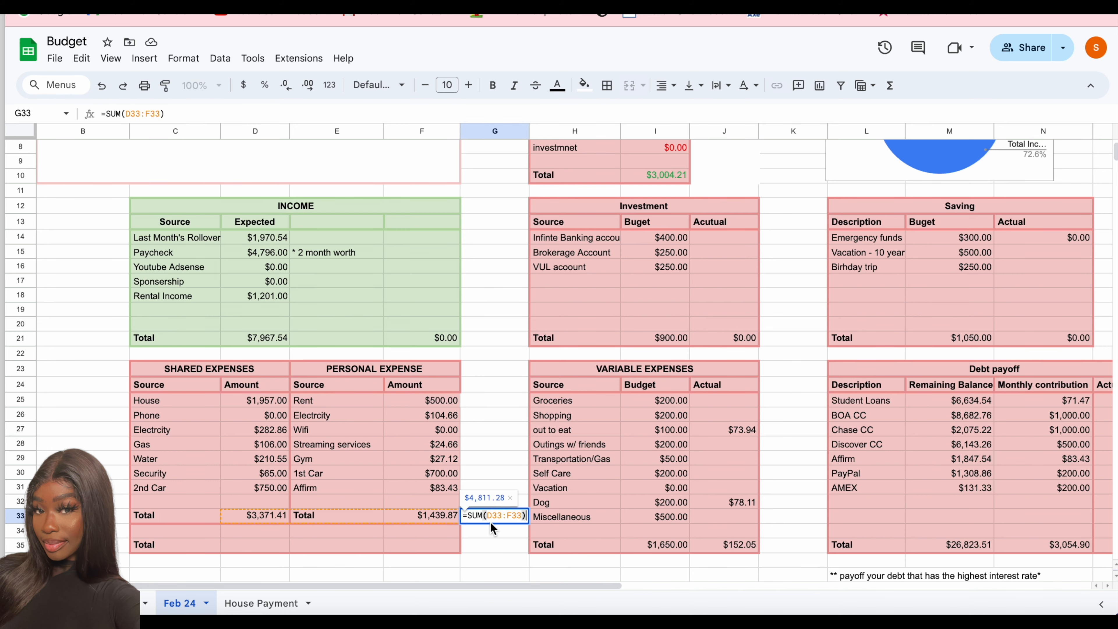
{"action": "key", "text": "Return"}
{"action": "scroll", "coordinate": [513, 450], "scroll_direction": "right", "scroll_amount": 2}
{"action": "scroll", "coordinate": [512, 450], "scroll_direction": "up", "scroll_amount": 2}
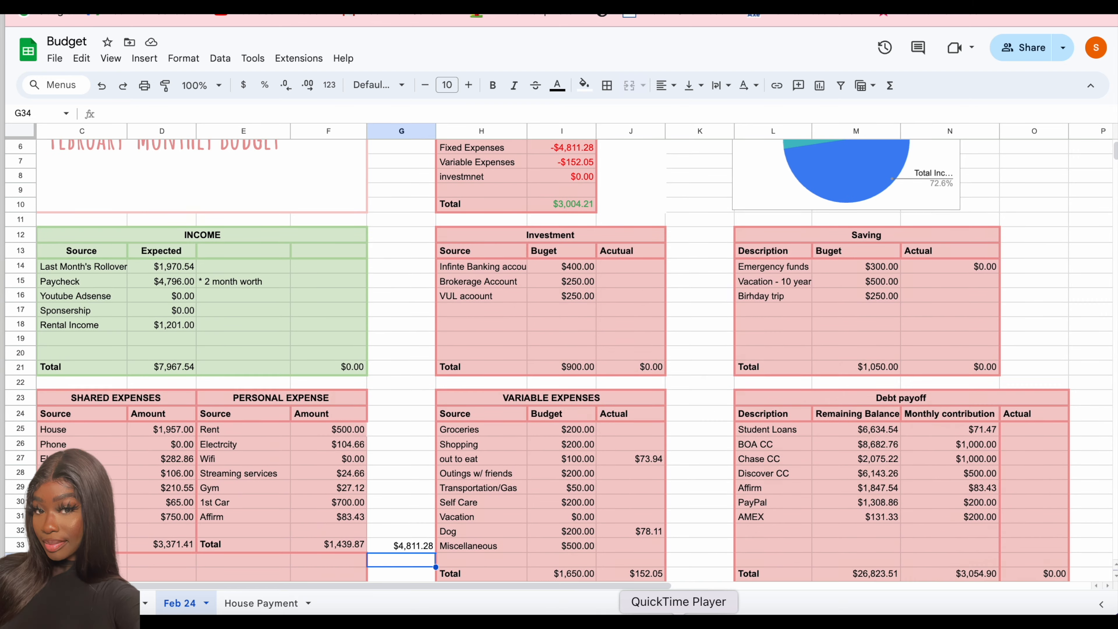